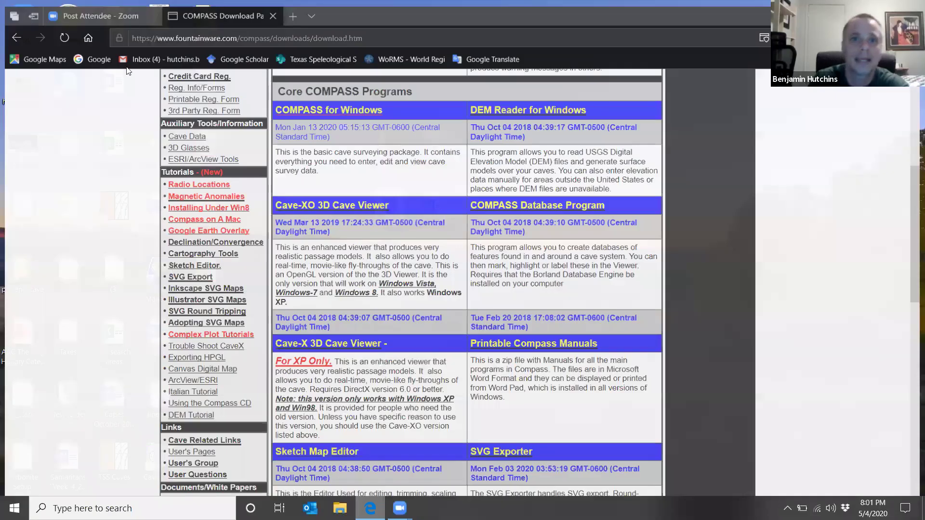
Step: Request the COMPASS for Windows installer from the core programs list and decline the download prompt
scroll(579, 11, up, 4)
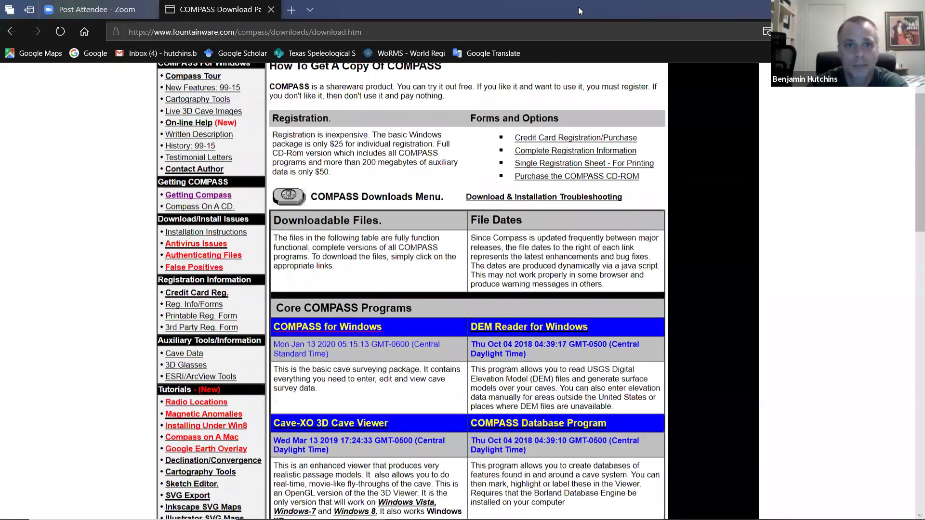
scroll(579, 7, up, 1)
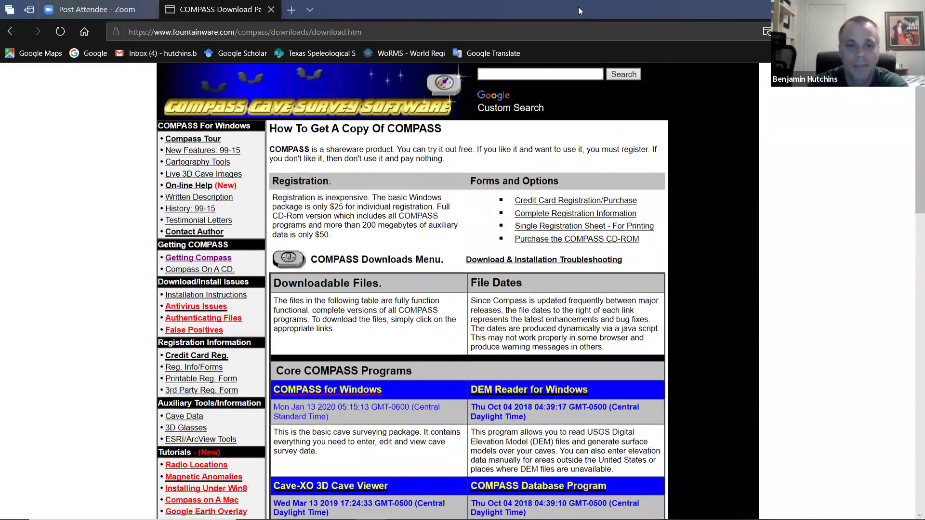
scroll(578, 6, down, 1)
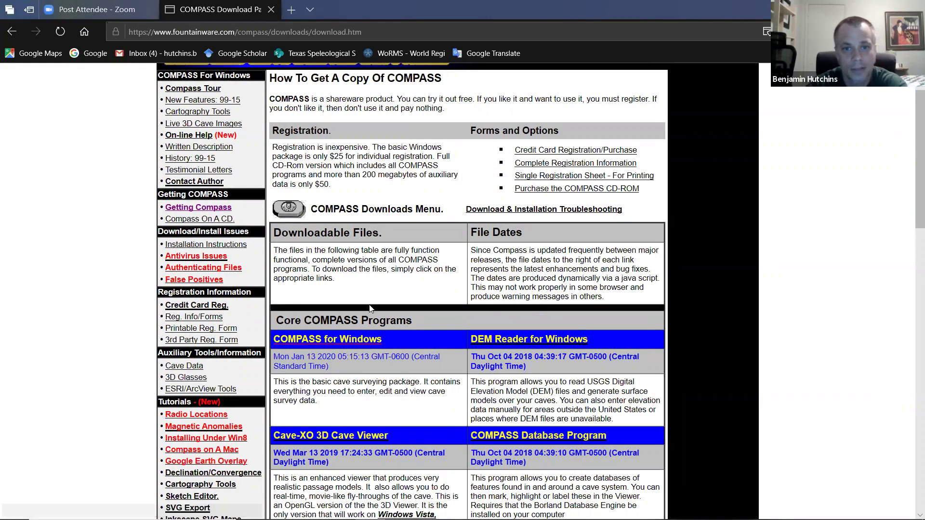
click(362, 344)
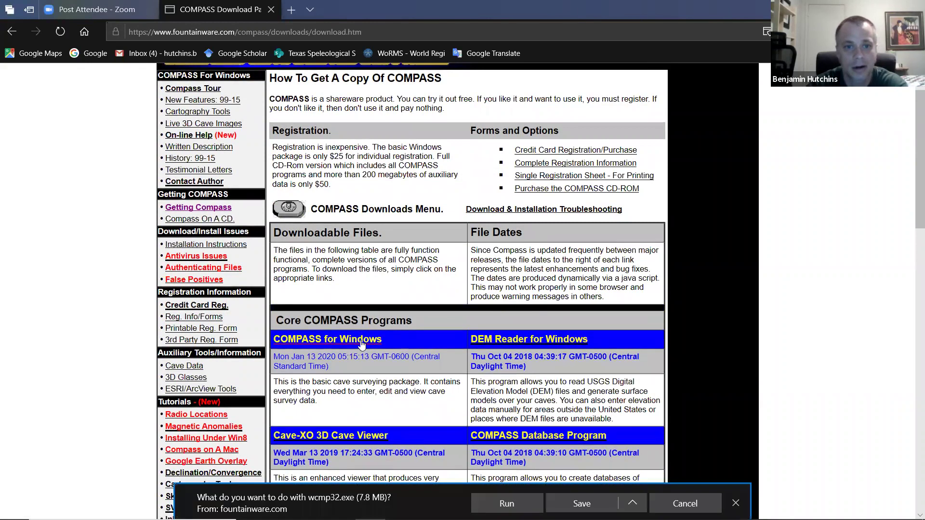
click(686, 504)
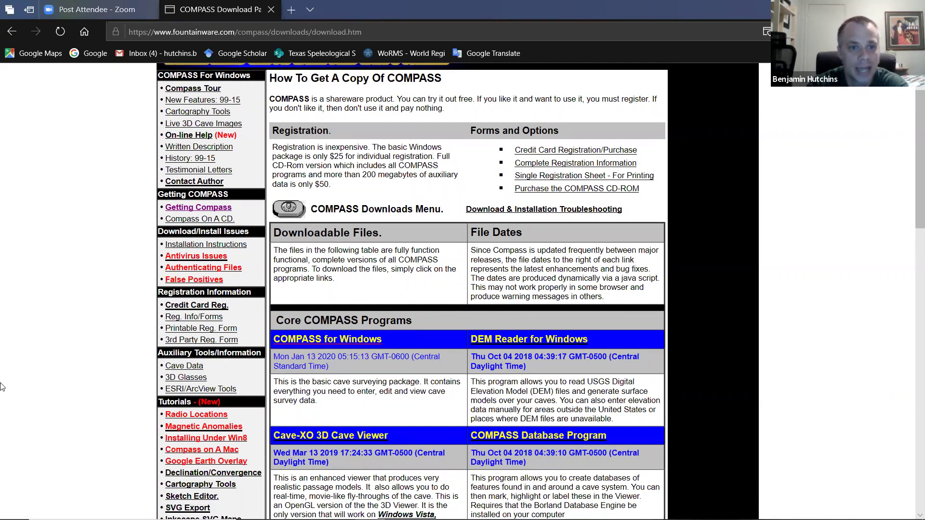
Step: Examine the tutorials, core programs and utilities offered on the COMPASS download page
scroll(178, 367, down, 3)
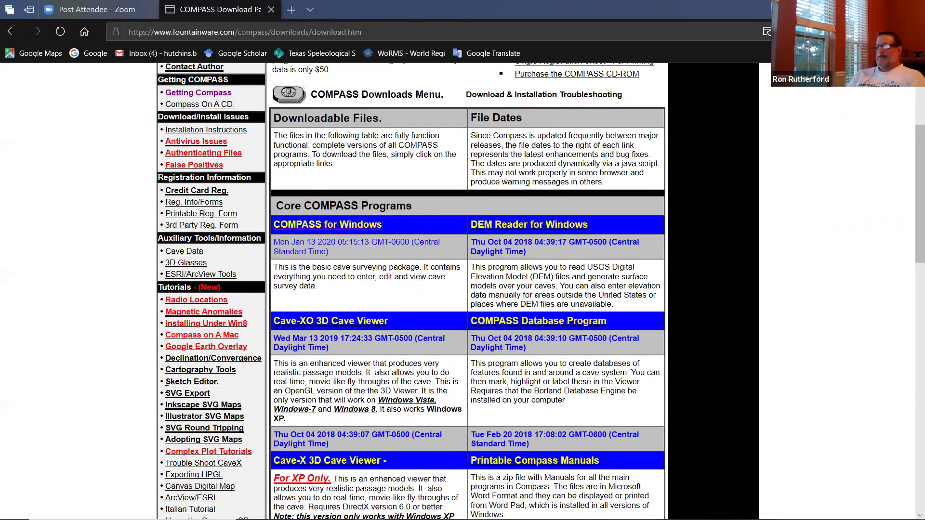
scroll(164, 390, down, 1)
scroll(166, 390, down, 2)
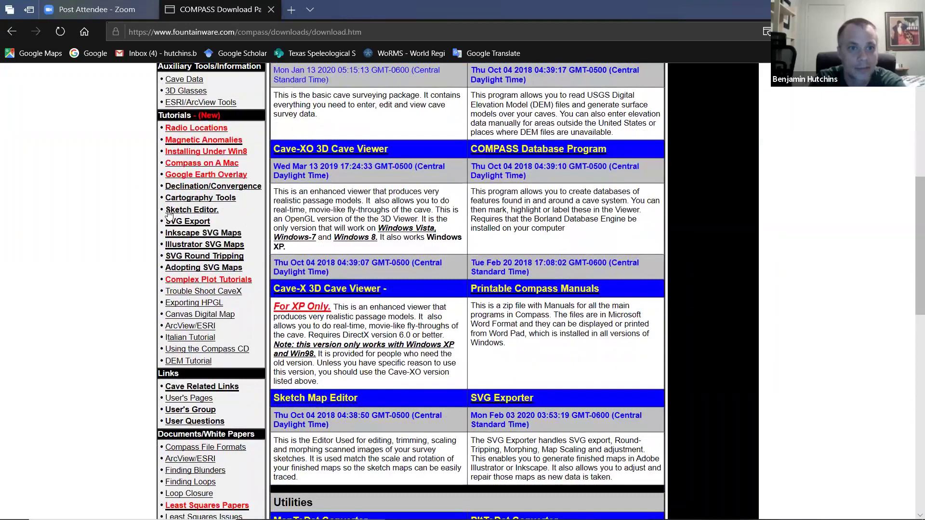
scroll(195, 226, down, 1)
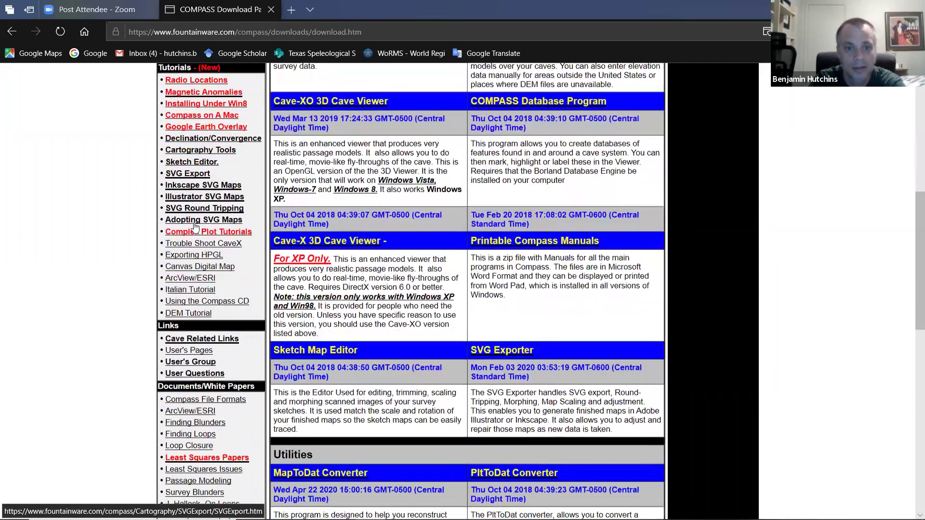
scroll(487, 224, down, 2)
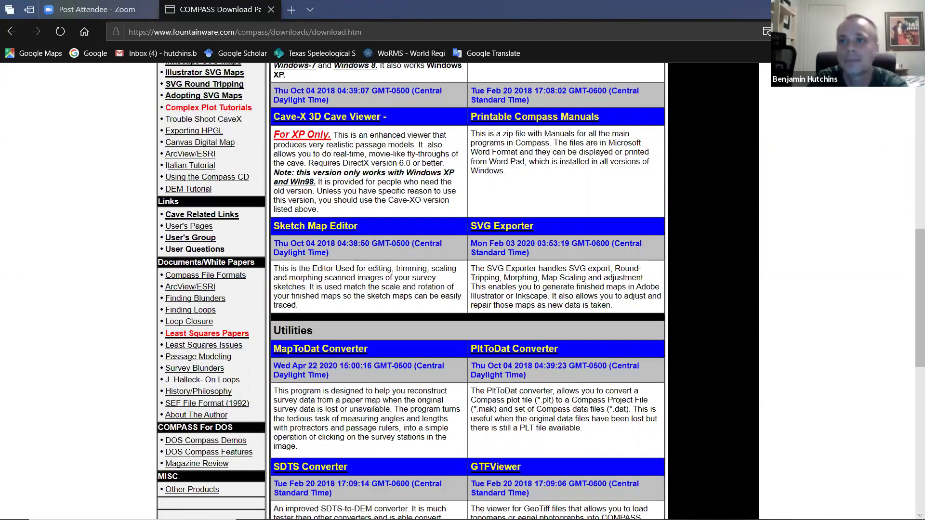
Step: Switch to the Compass Project Manager from the desktop and start an empty project with the file name Imaginary Ranch
click(856, 8)
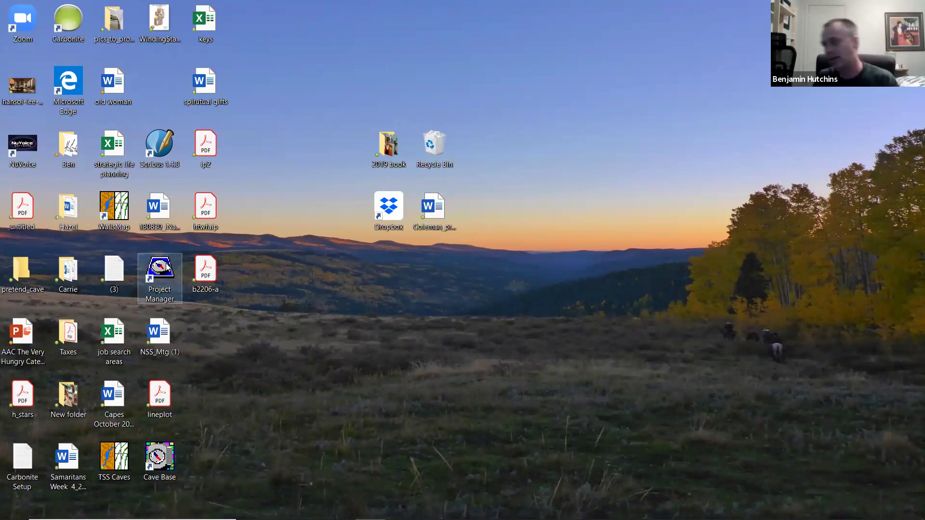
click(166, 267)
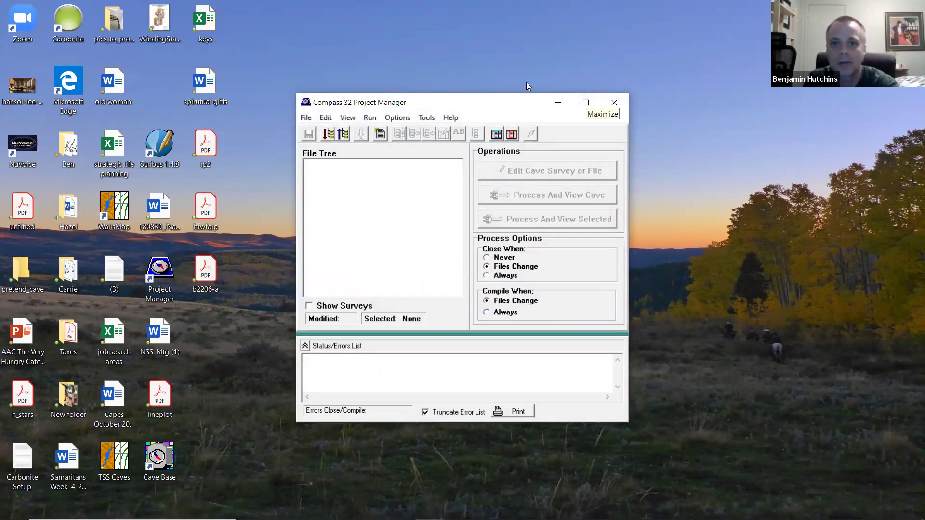
click(305, 117)
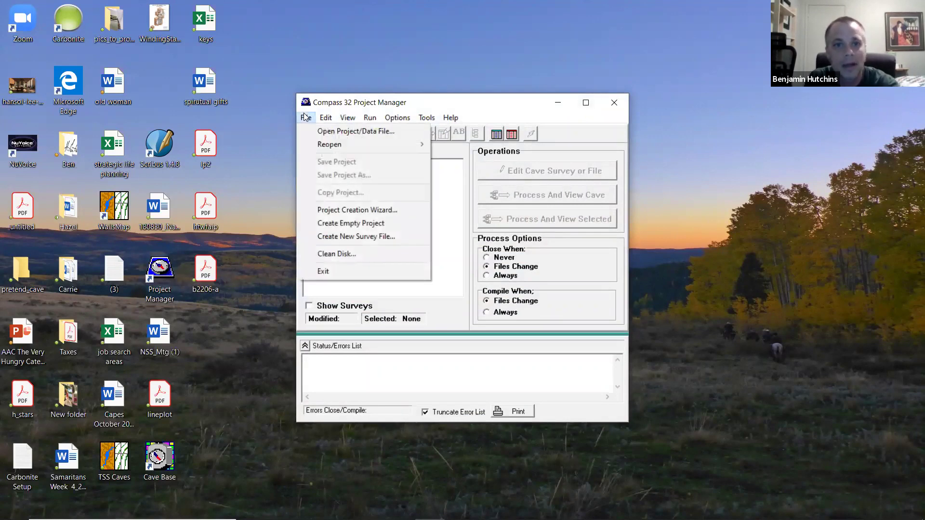
click(349, 225)
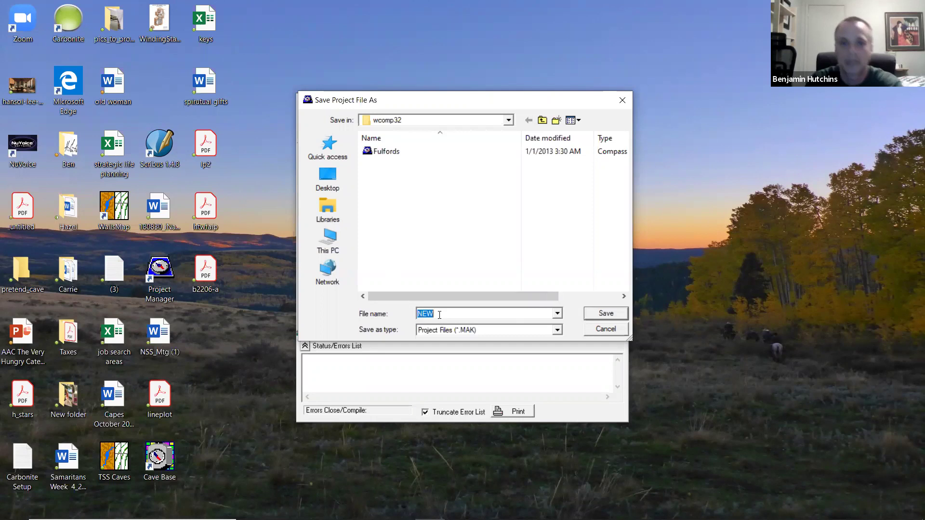
text(Imaginary Ranch)
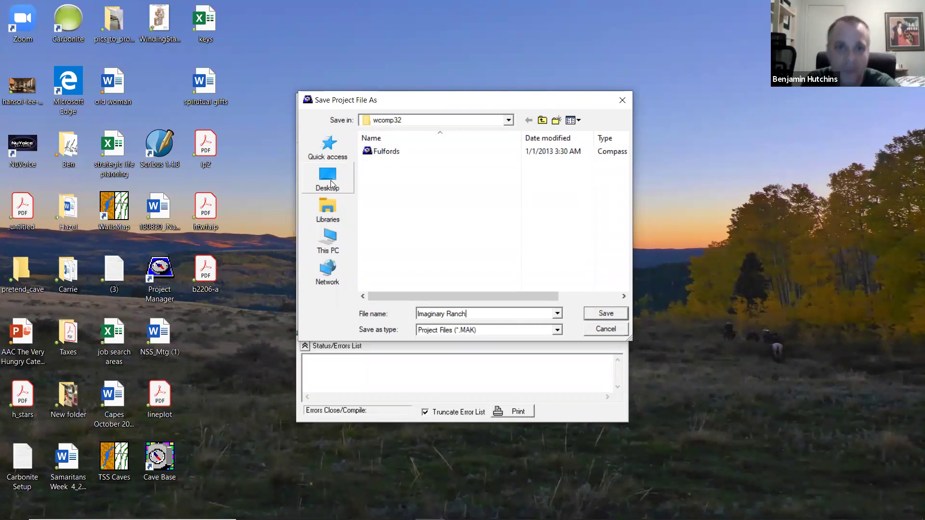
Step: Create a new desktop folder named imaginary_ranch
right_click(247, 332)
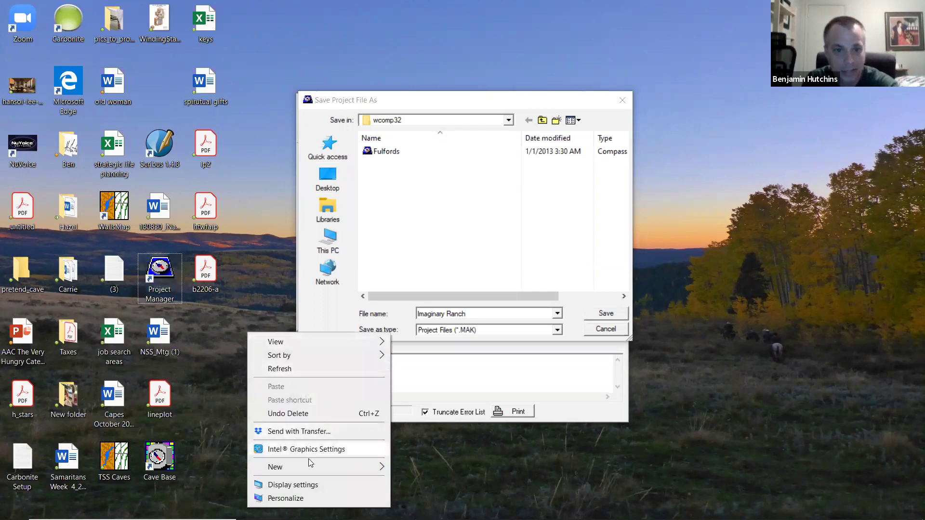
mouse_move(316, 467)
click(415, 367)
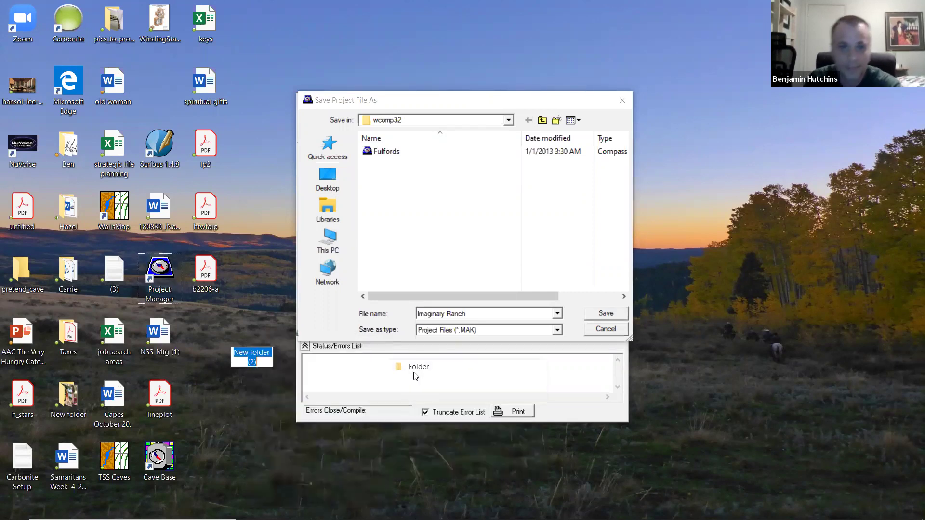
text(o)
key(BackSpace)
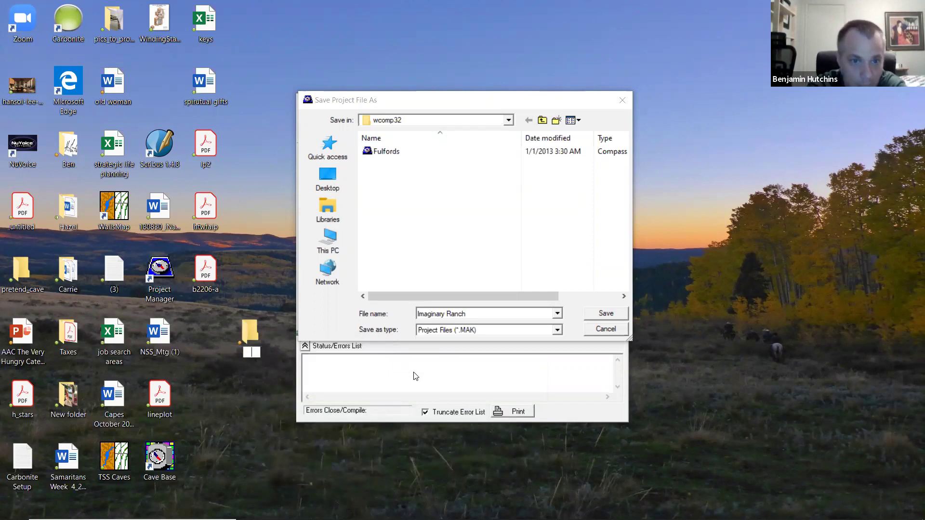
text(imaginary_ranch)
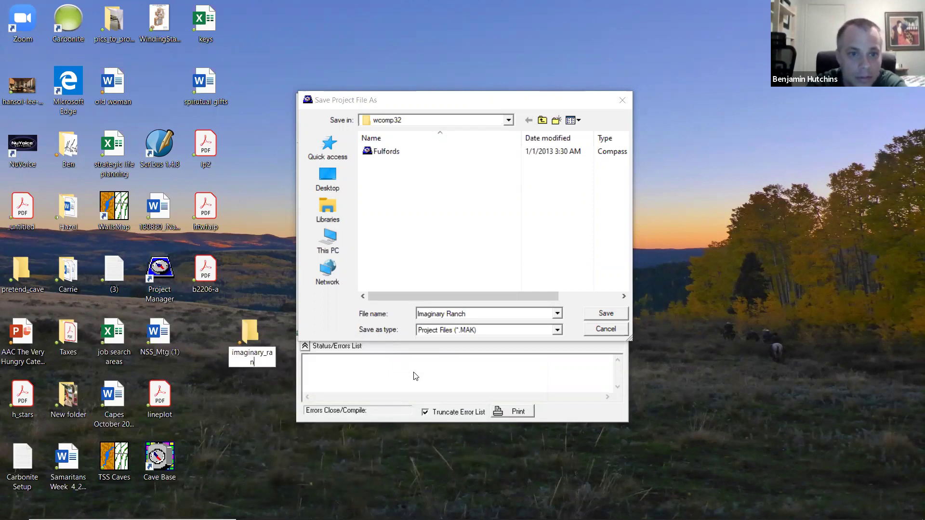
key(Return)
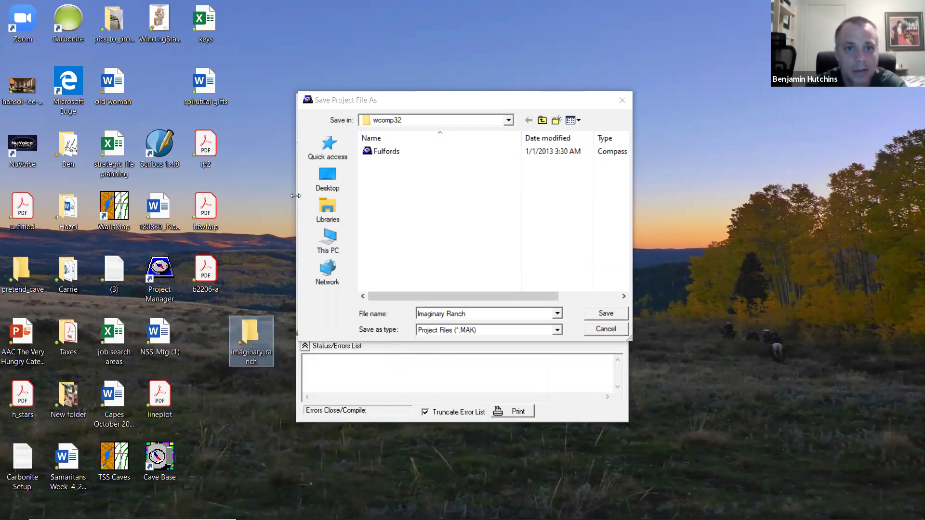
Step: Save the Imaginary Ranch project file in the imaginary_ranch folder on the desktop
click(322, 188)
drag(624, 183, 627, 256)
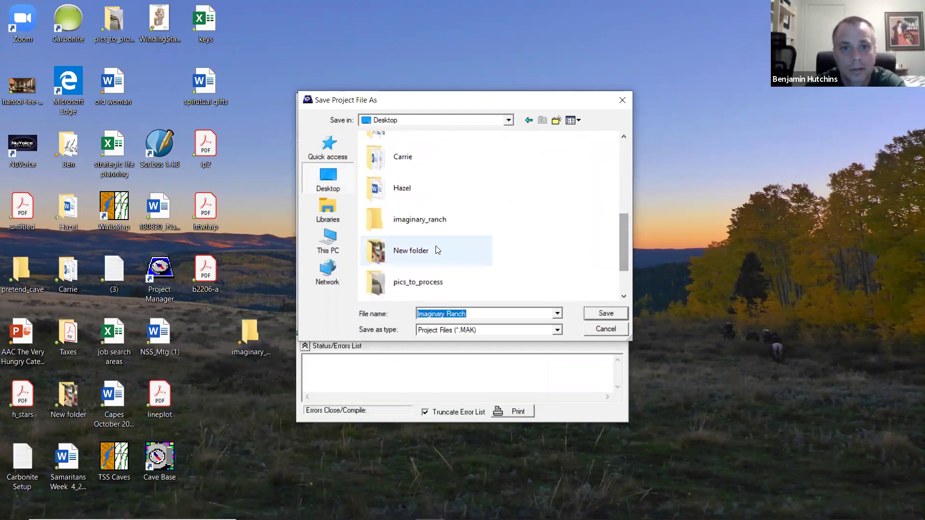
double_click(400, 223)
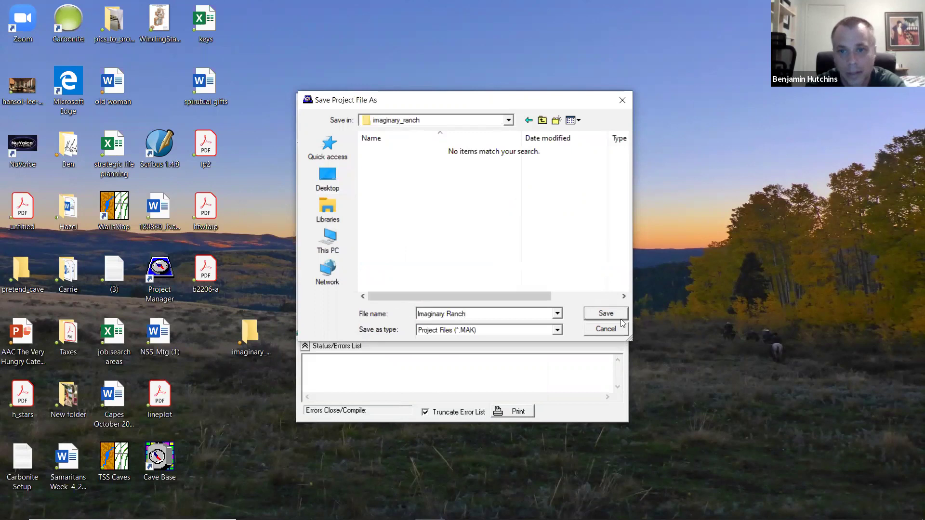
click(605, 314)
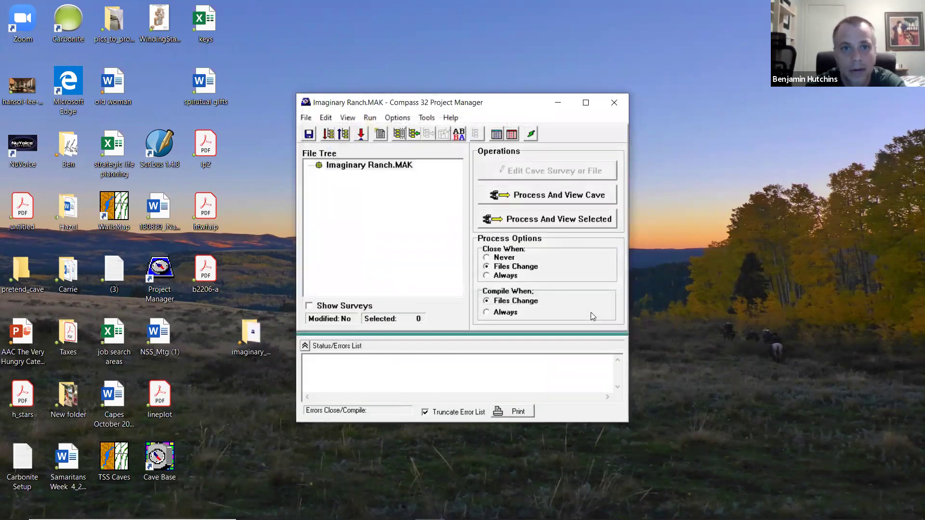
Step: Open the location settings of the Imaginary Ranch project and set the decimal longitude to 23.53643
click(372, 169)
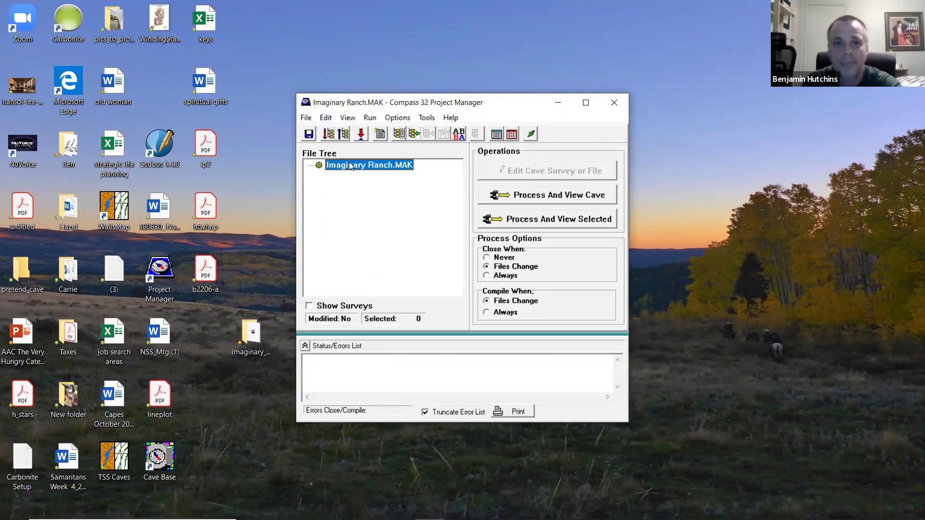
click(326, 119)
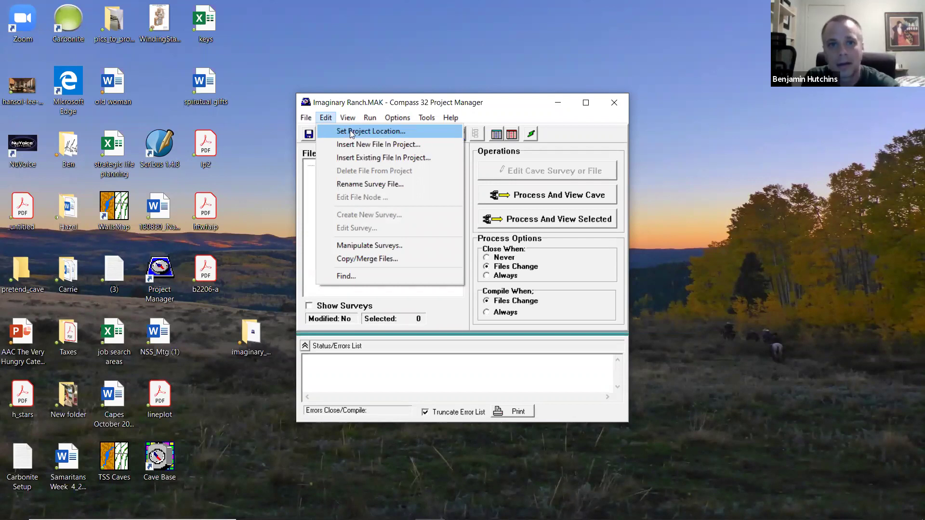
click(351, 134)
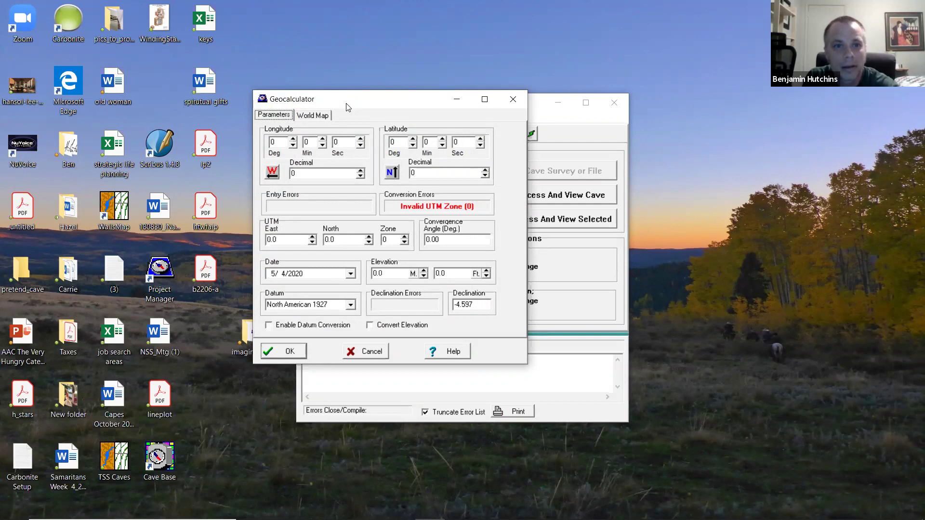
click(306, 176)
key(BackSpace)
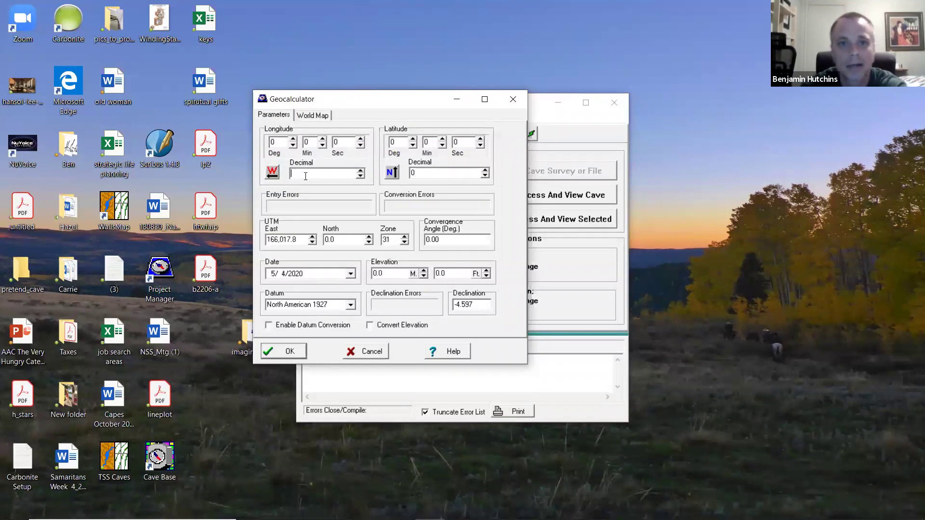
text(23.53643)
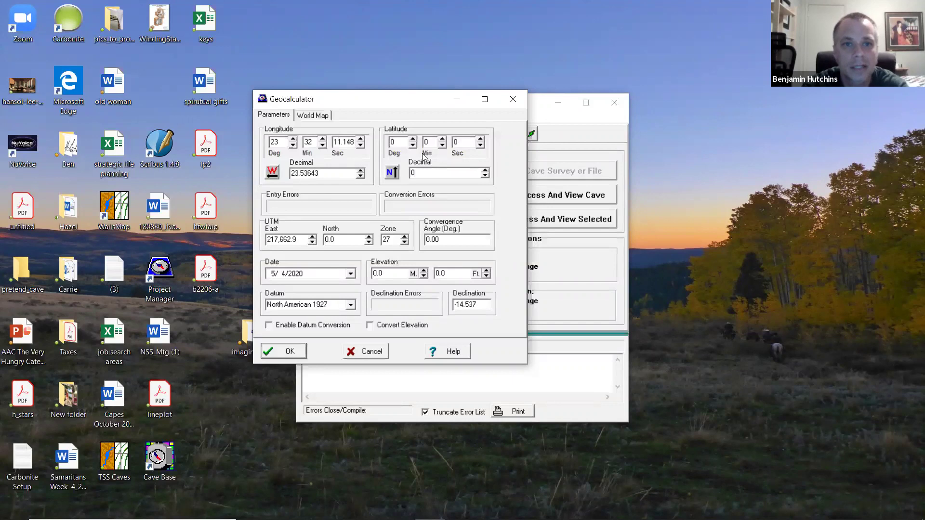
Step: Try to set the decimal latitude to -97.335985 and check the location on the world map
click(434, 173)
key(BackSpace)
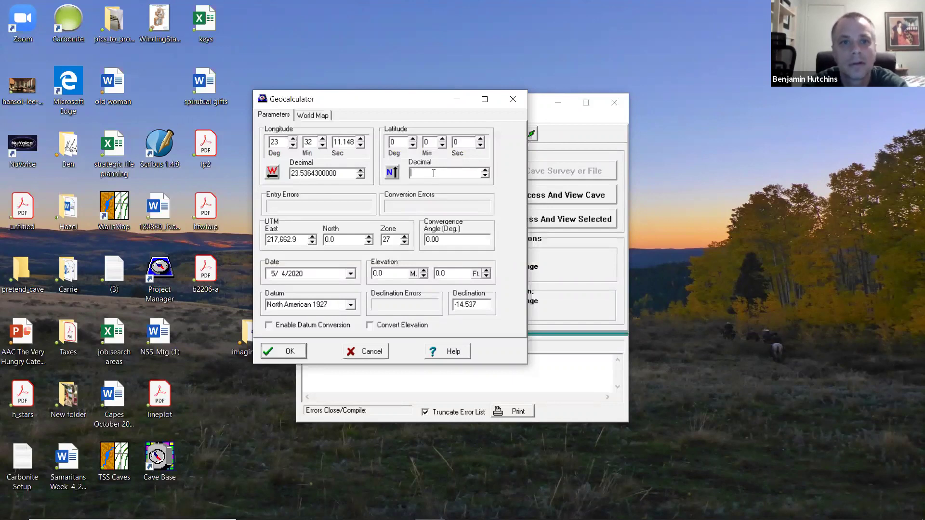
drag(343, 173, 289, 174)
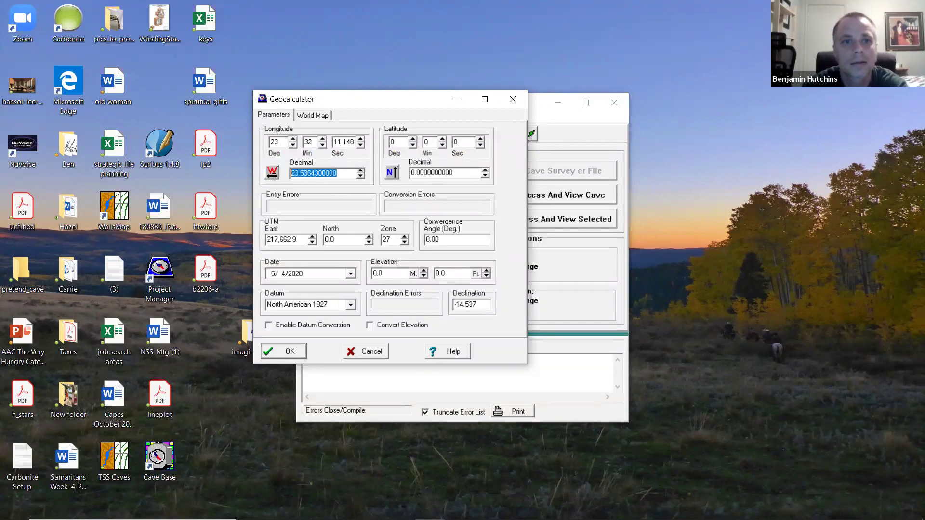
double_click(467, 174)
text(-97.335985)
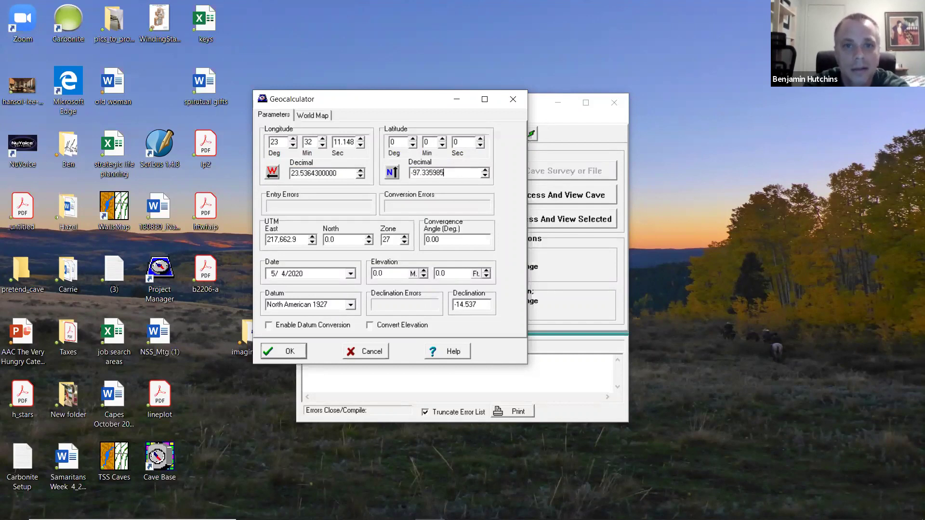
click(309, 118)
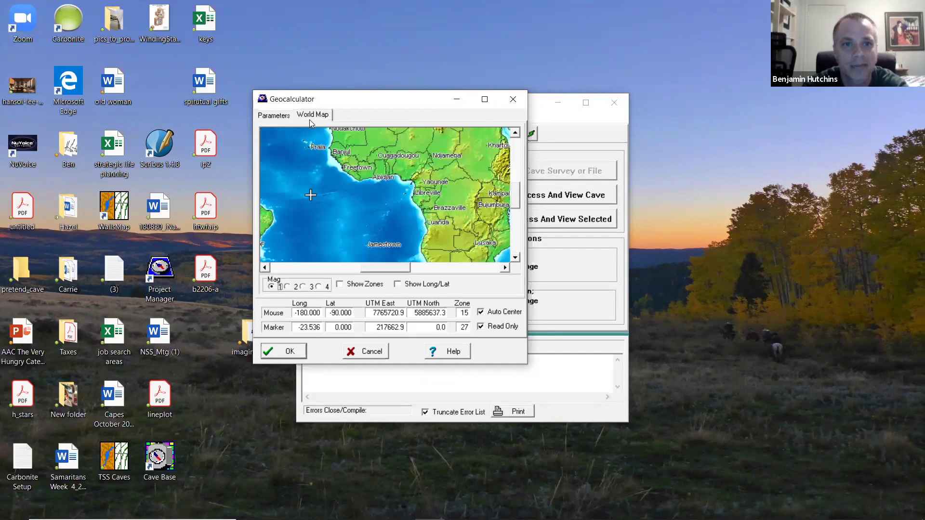
click(272, 118)
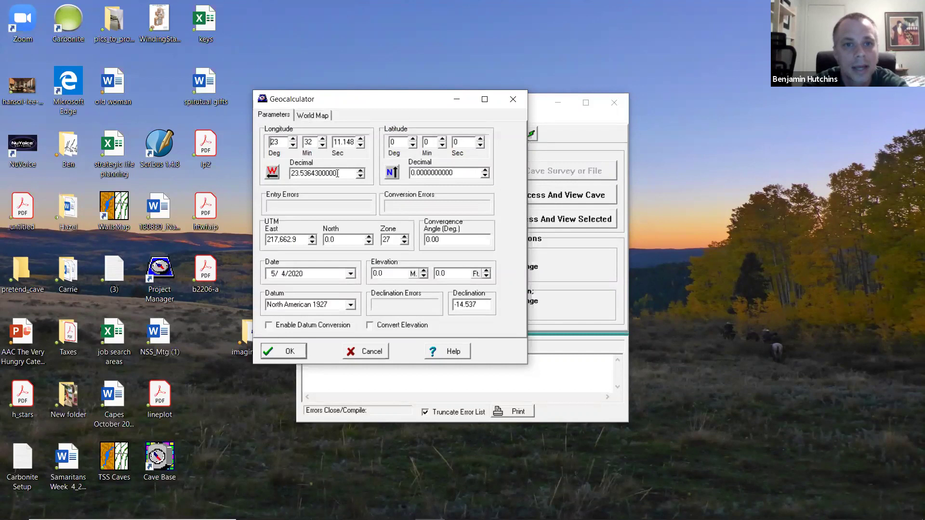
Step: Copy the decimal longitude value into the decimal latitude and set the decimal longitude to 97.3585
drag(339, 174, 271, 174)
key(ctrl+c)
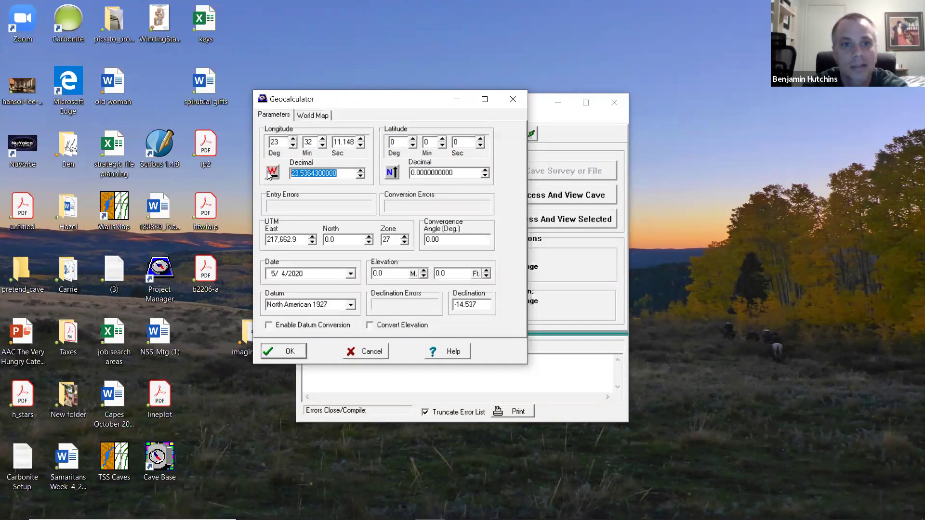
drag(453, 173, 257, 170)
key(ctrl+v)
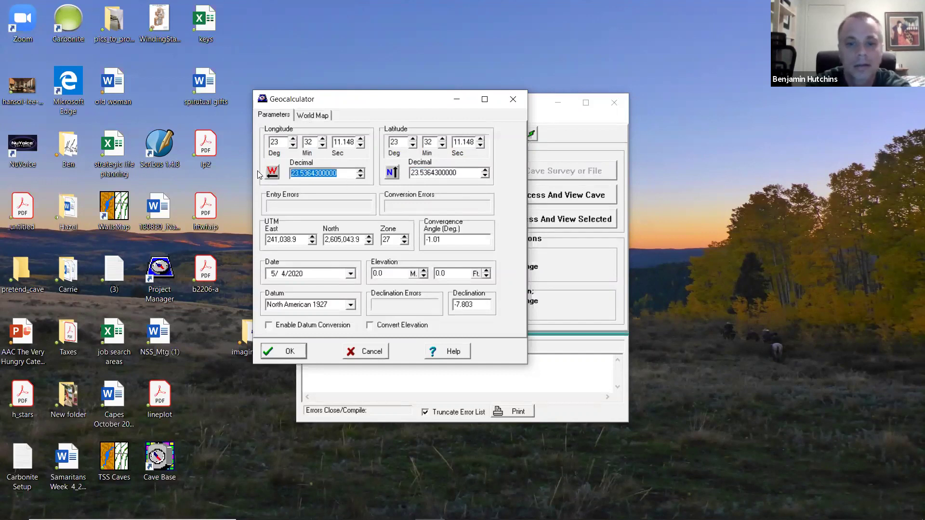
text(97.3585)
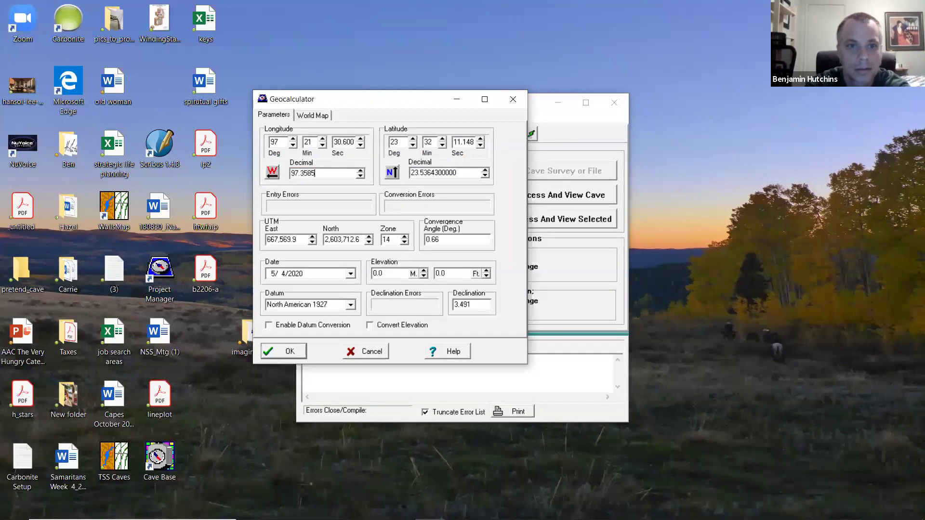
Step: Set the decimal longitude to 97.35858 and the decimal latitude to 25.53643, checking the marker on the world map after each change
text(8)
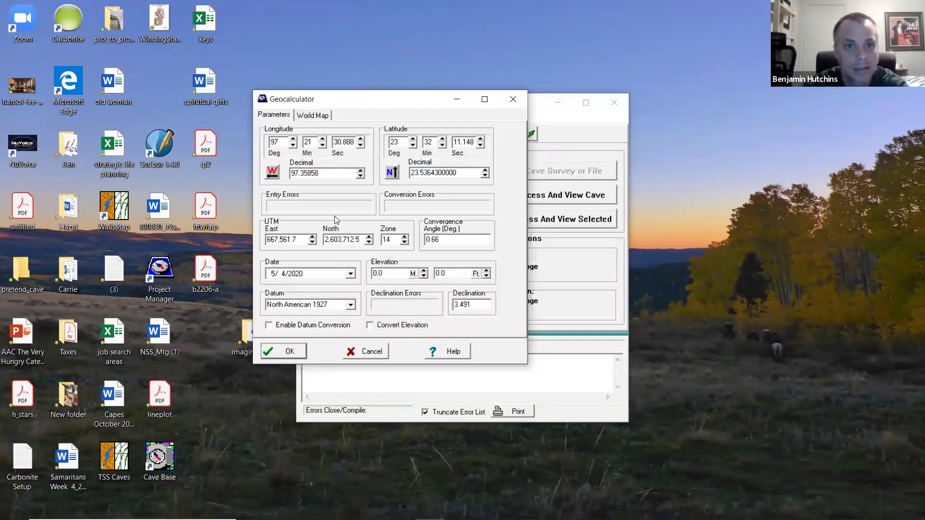
click(304, 117)
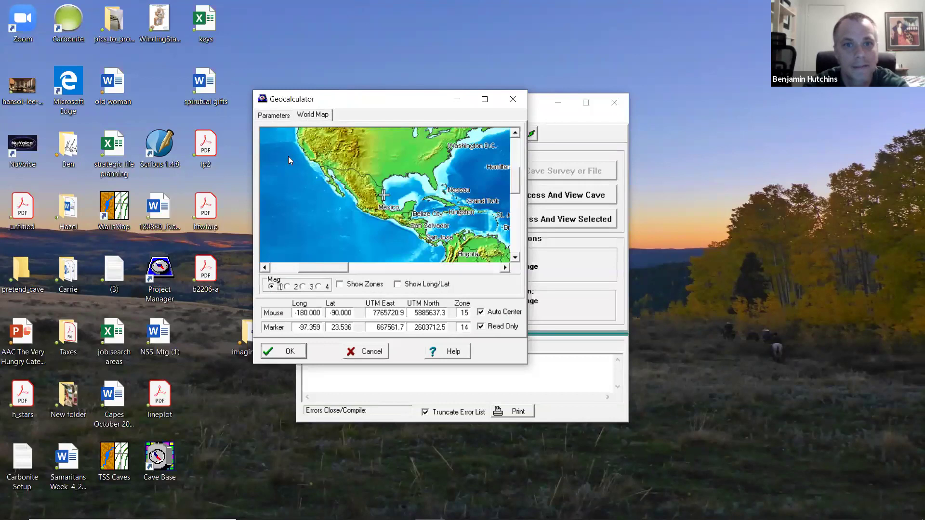
click(275, 116)
click(416, 172)
click(314, 117)
Step: Set the decimal longitude to 98.35858, check the location on the world map, and accept the project location
click(278, 116)
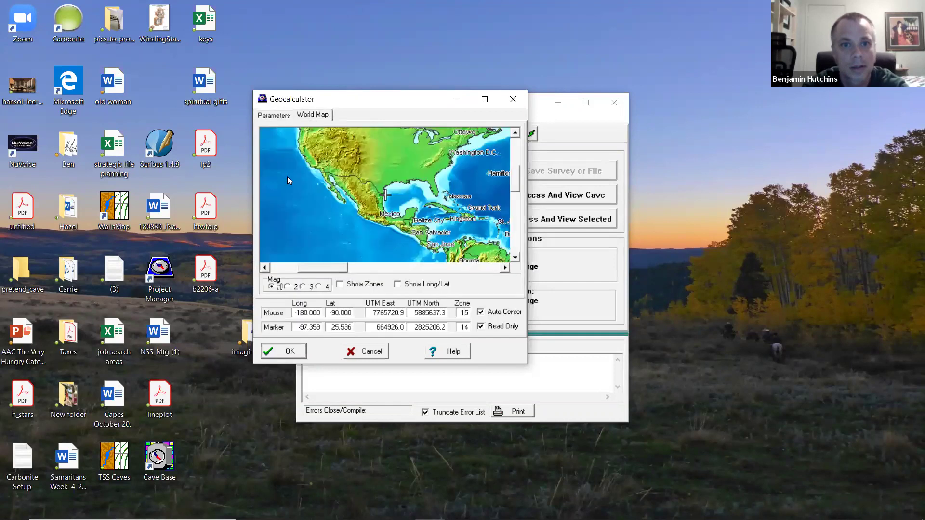
key(BackSpace)
text(8)
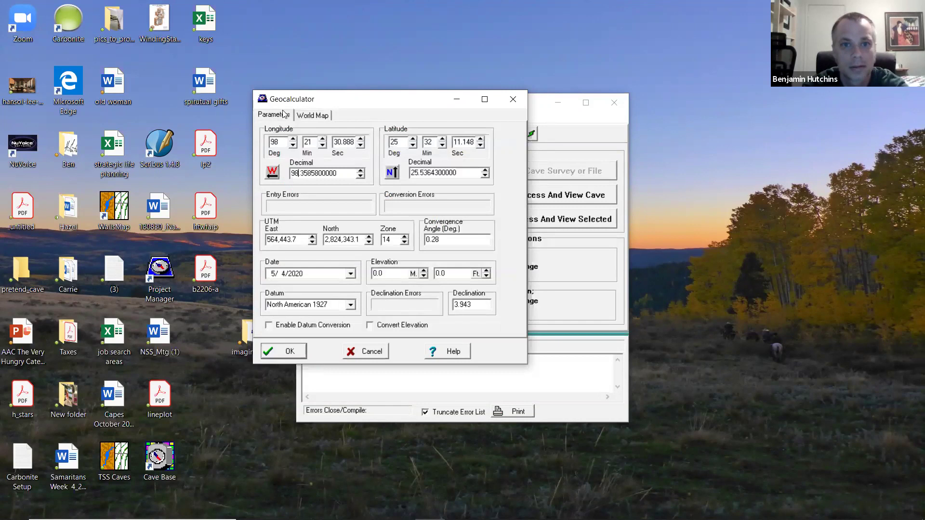
click(311, 117)
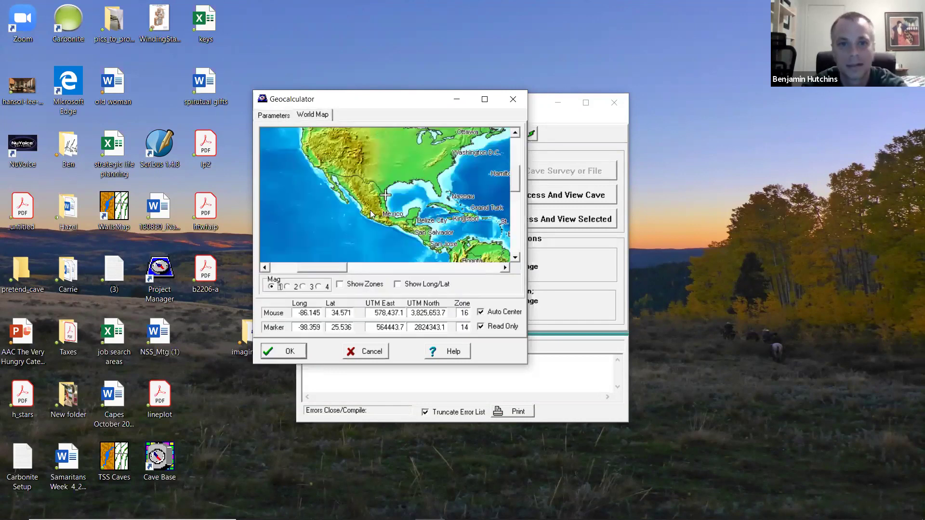
click(273, 116)
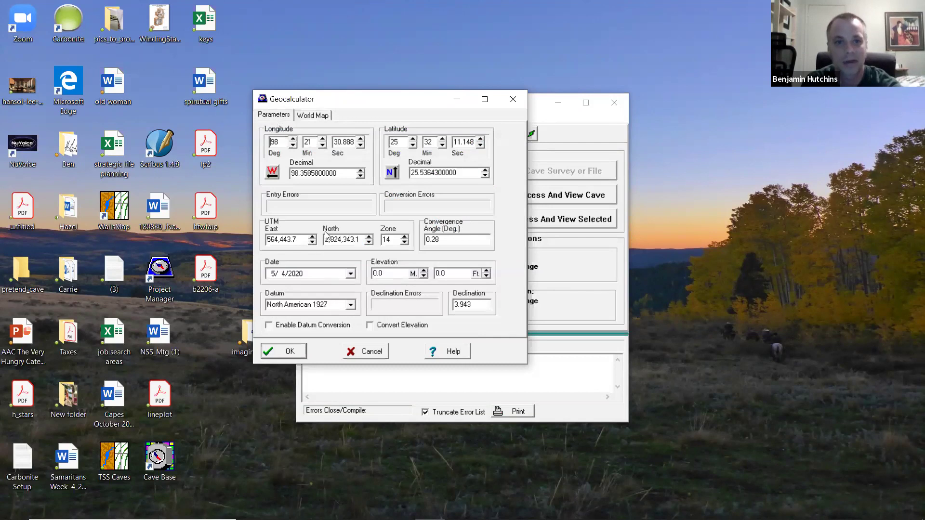
click(291, 354)
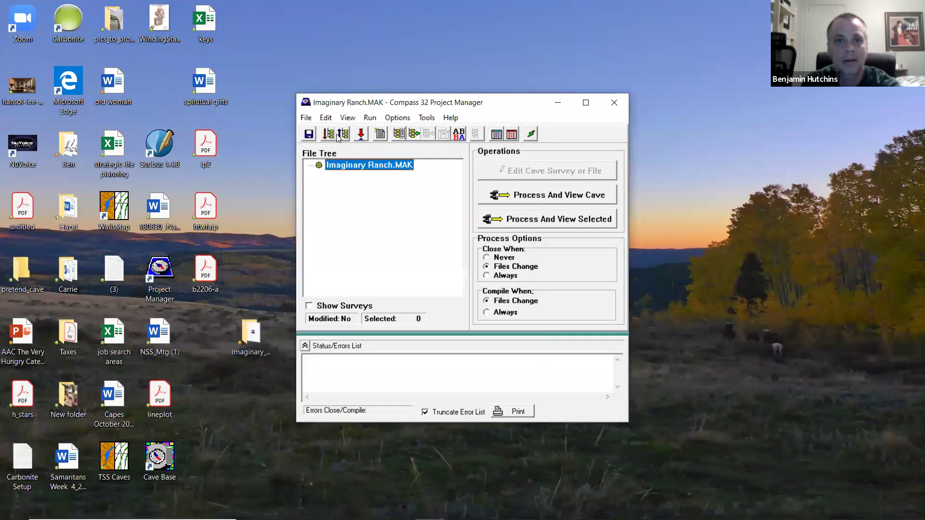
Step: Create a new survey file with A1-10 as its first survey and save it as the_big_cave in the imaginary_ranch folder
click(378, 136)
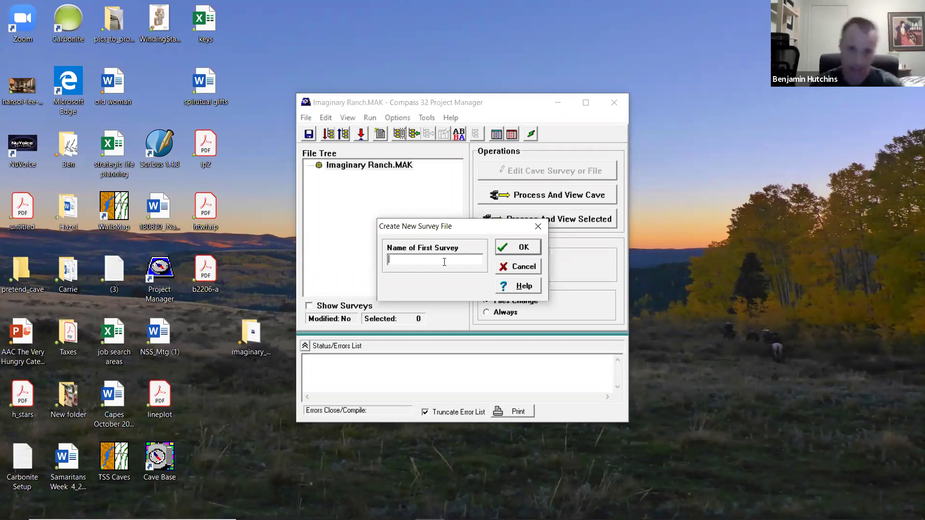
text(A1-10)
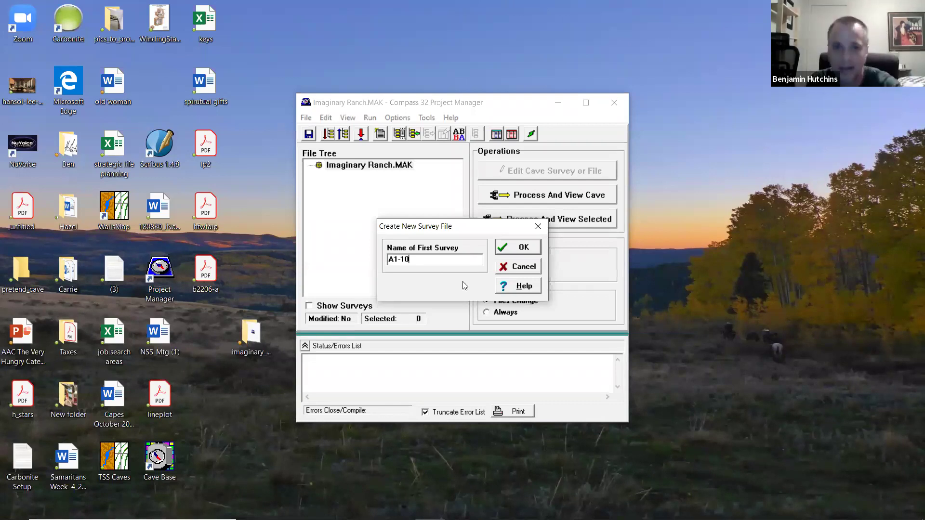
click(506, 249)
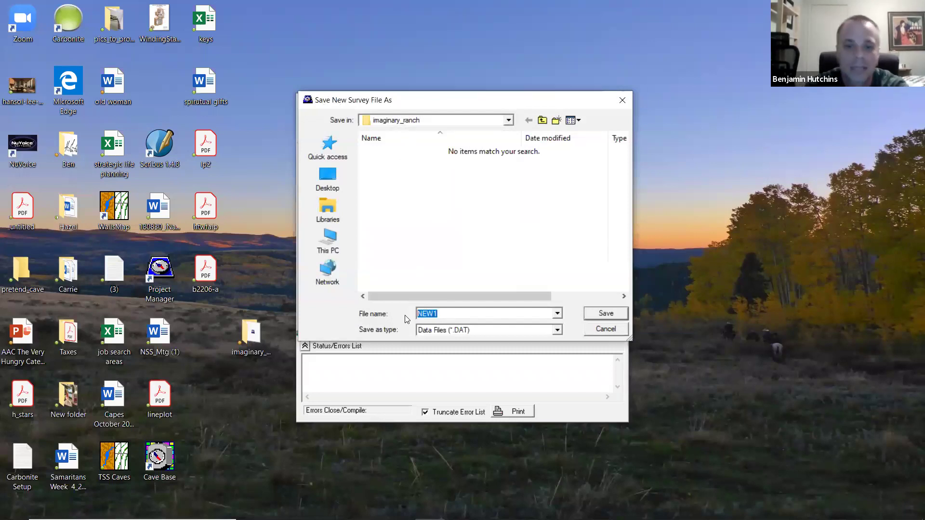
text(the_big_cave)
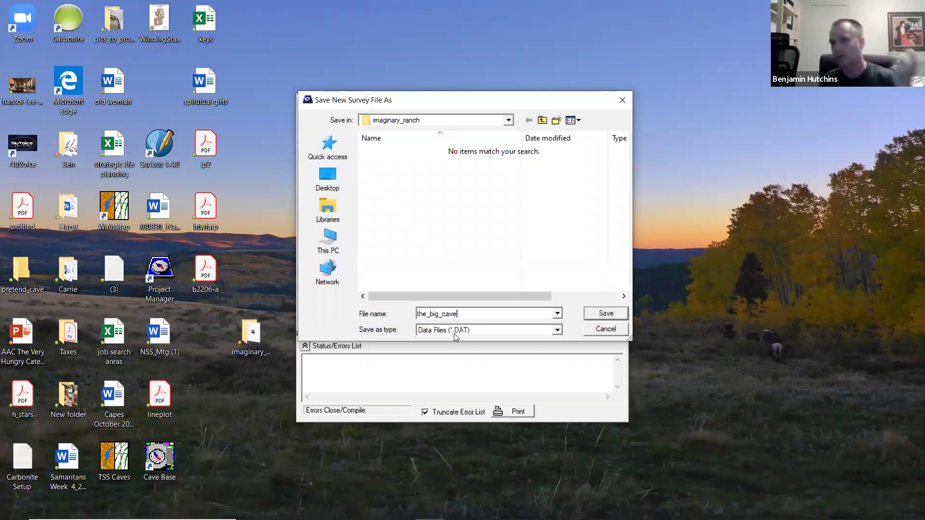
click(606, 314)
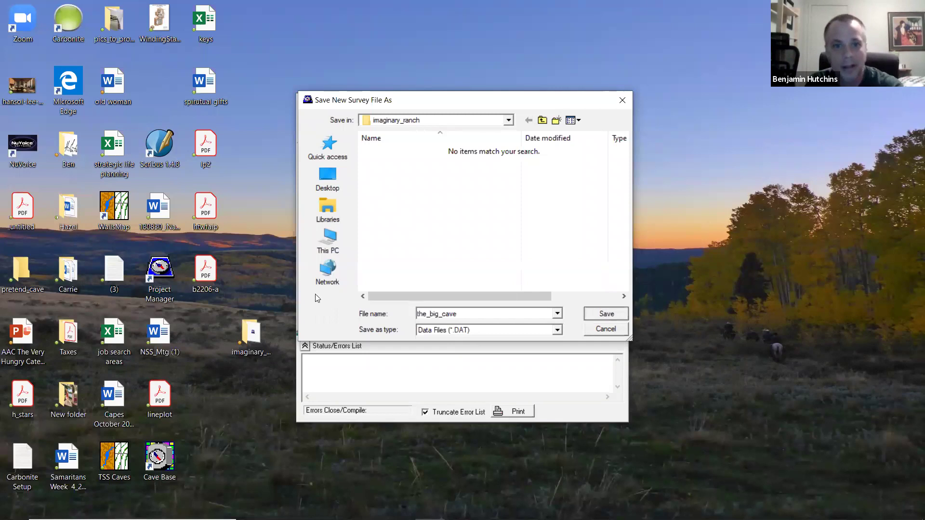
Step: Show the surveys under the_big_cave.DAT in the file tree and open survey A1-10 for editing
click(310, 308)
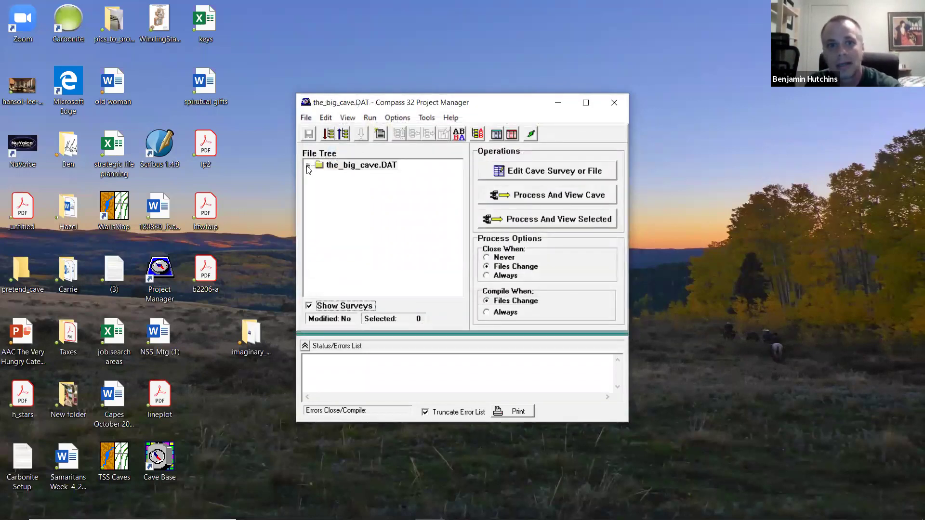
click(308, 165)
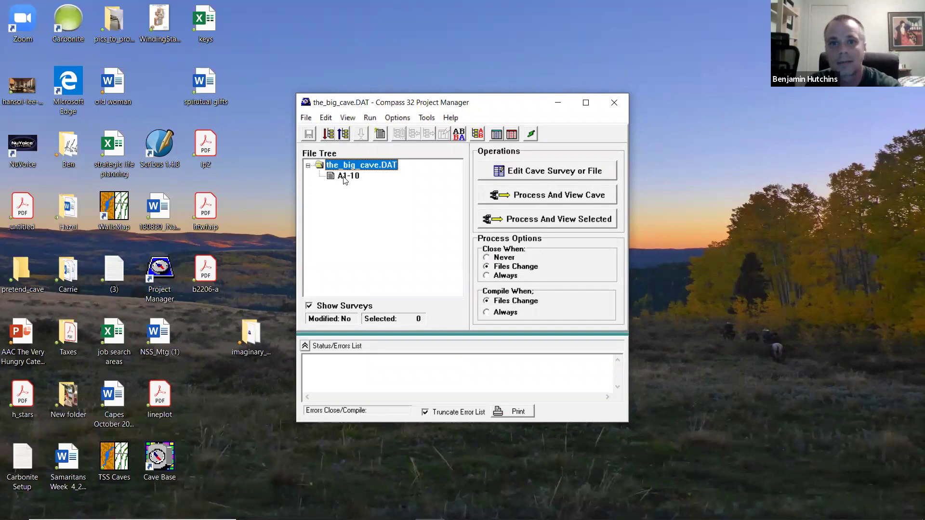
click(348, 118)
mouse_move(326, 118)
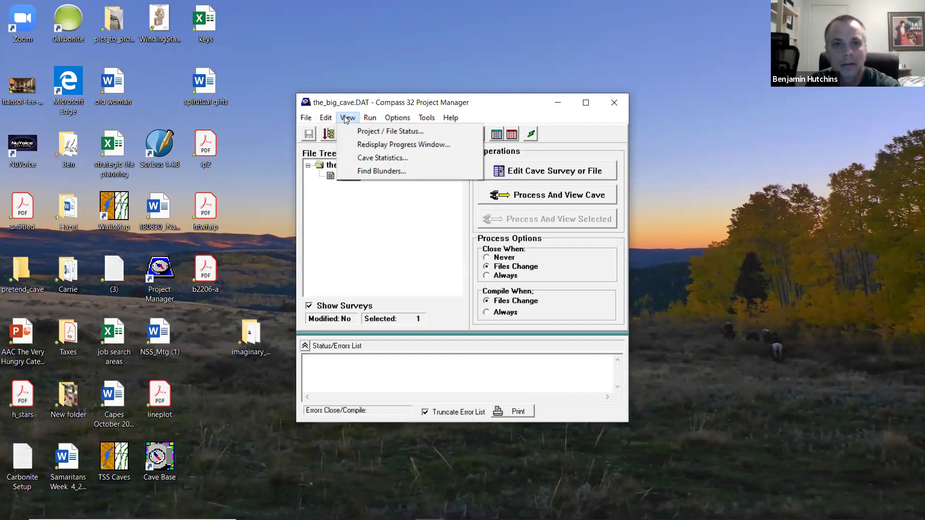
click(345, 204)
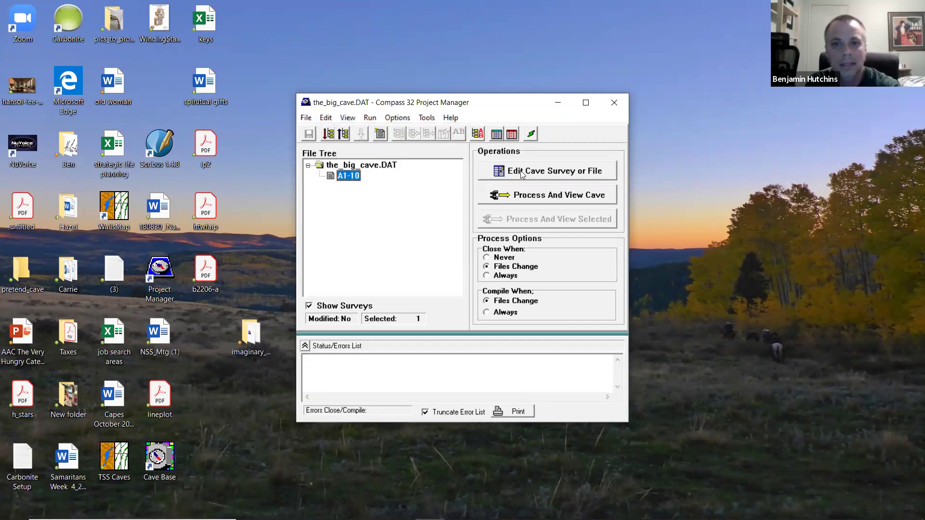
double_click(347, 177)
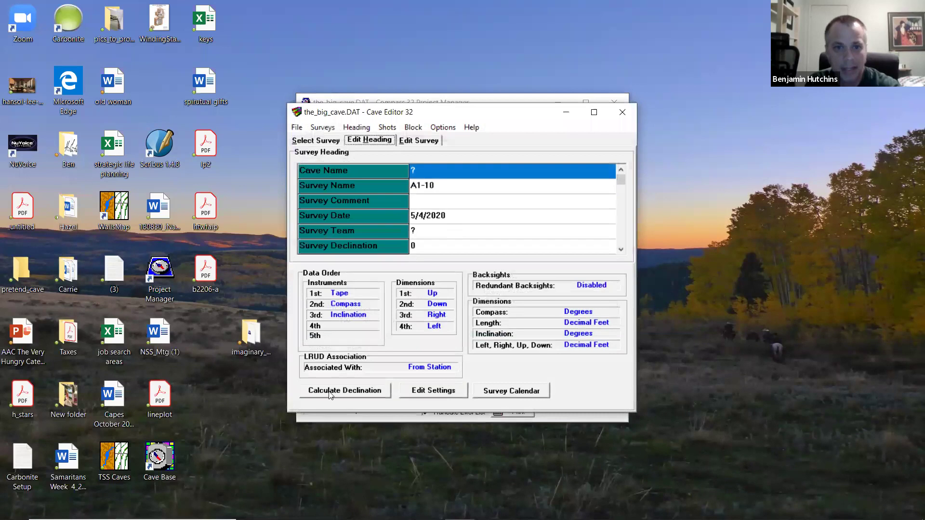
Step: Calculate the declination of survey A1-10 from the project location, checking that location on the world map
click(331, 392)
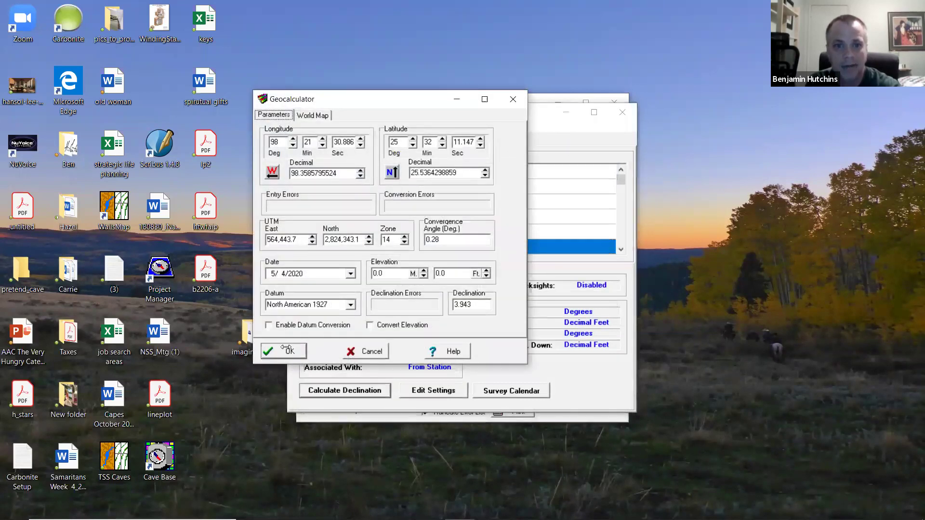
click(313, 115)
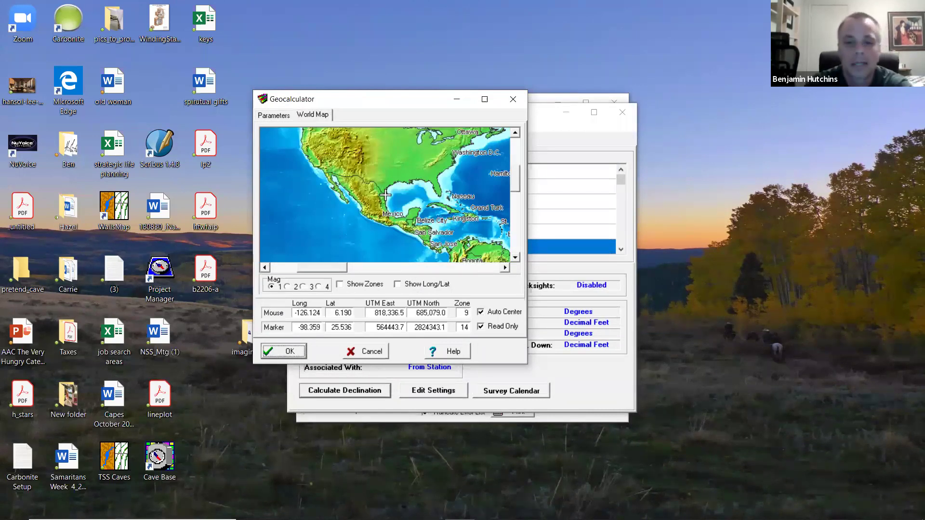
click(283, 351)
Step: Enter "the big cave" as the cave name in the survey heading
text(Big)
key(BackSpace)
key(BackSpace)
key(BackSpace)
text(the big cave)
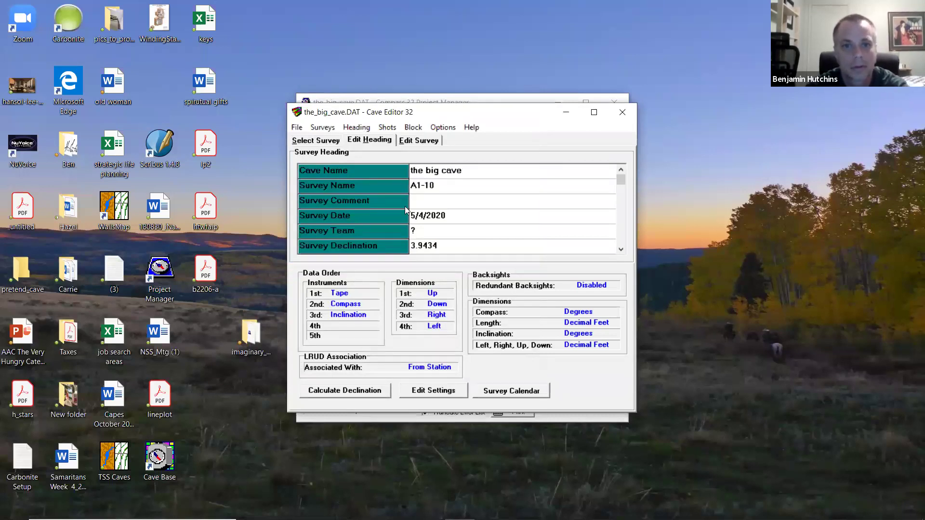
Step: Enter "Me, Friend1, Imaginary friend" as the survey team and open the survey date for editing
click(418, 233)
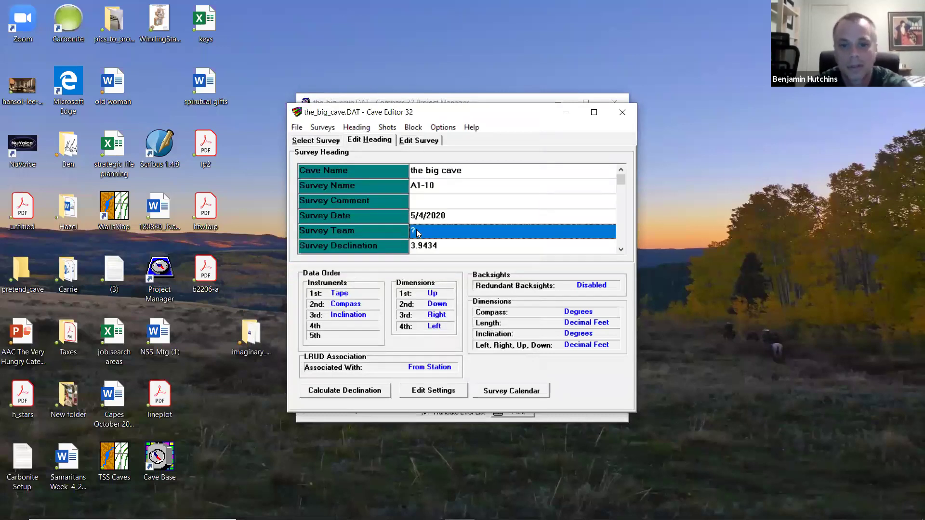
text(Me)
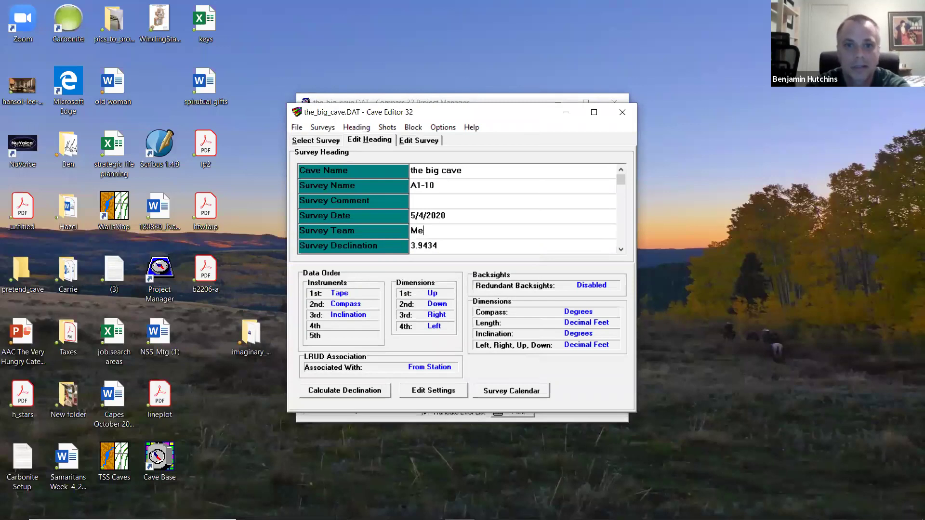
text(, Friend1)
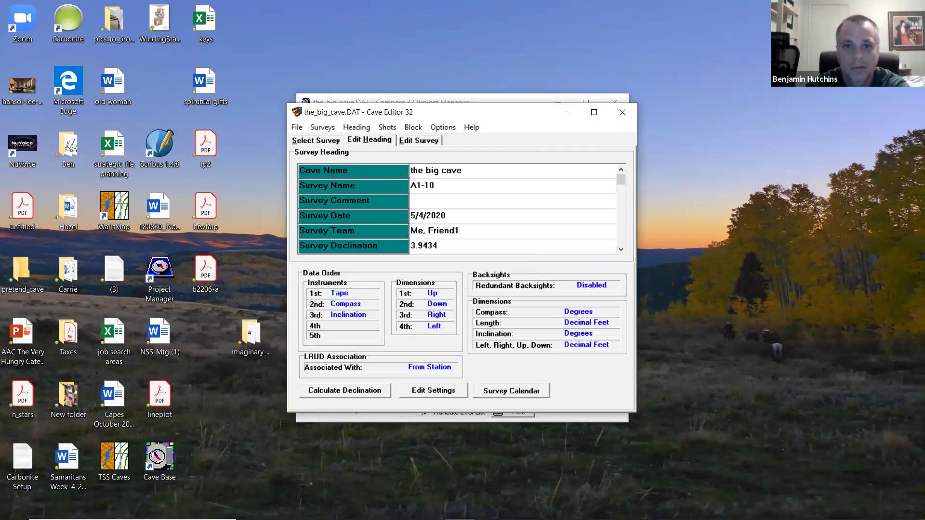
text(, Imaginary )
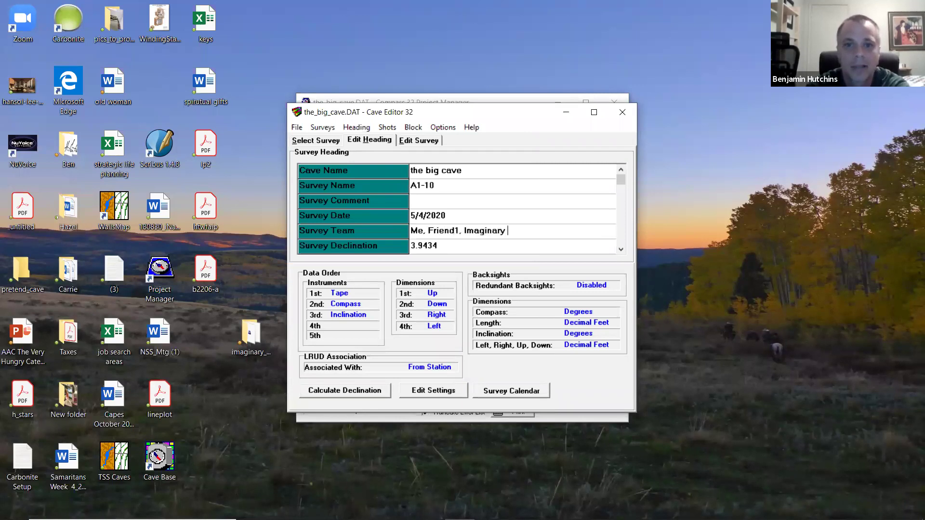
text(friend)
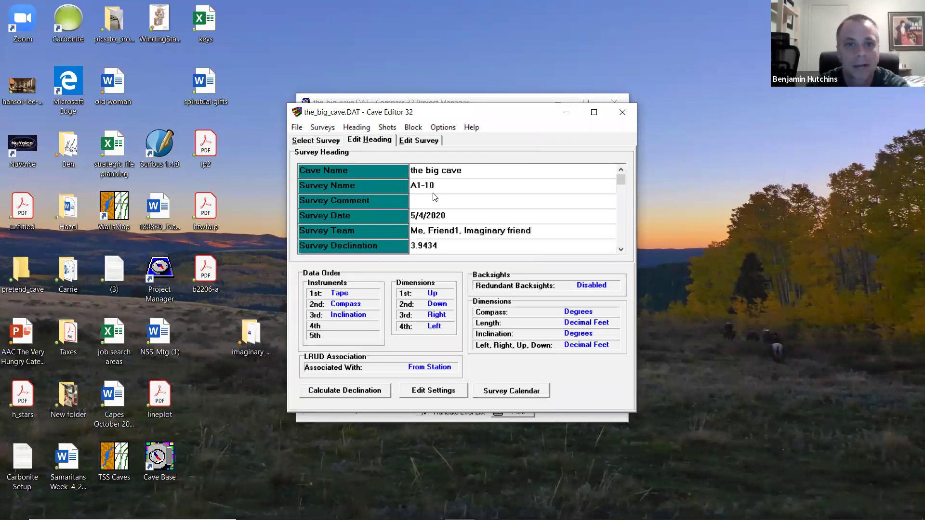
click(458, 212)
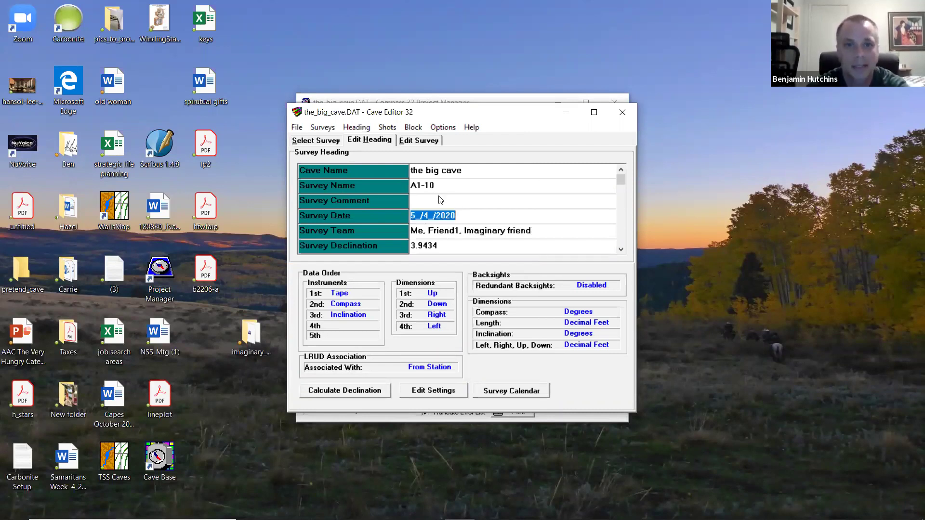
key(End)
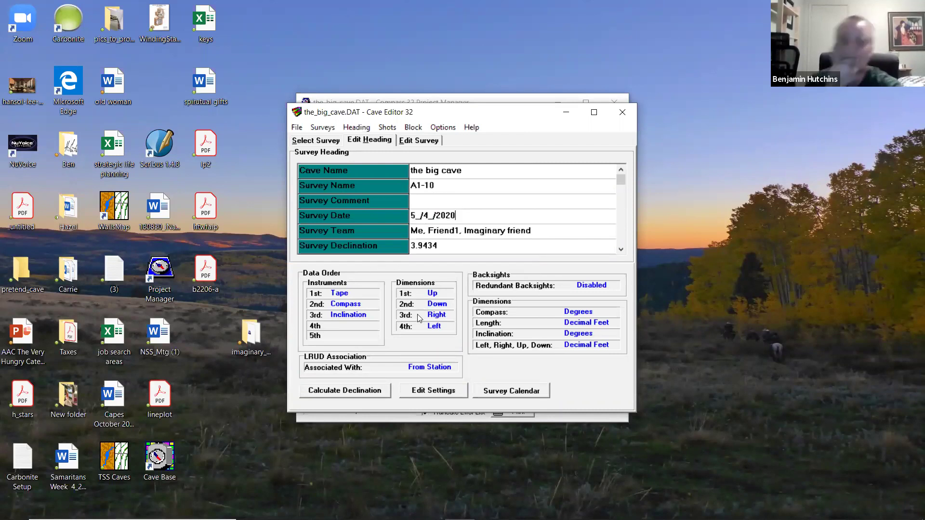
Step: Enable redundant backsights with corrected backsights in the current survey's settings
click(425, 394)
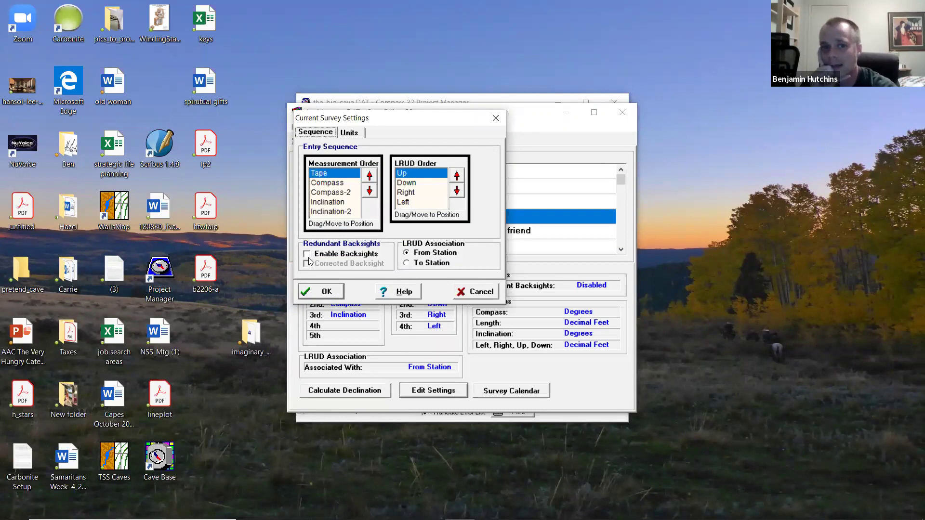
click(309, 255)
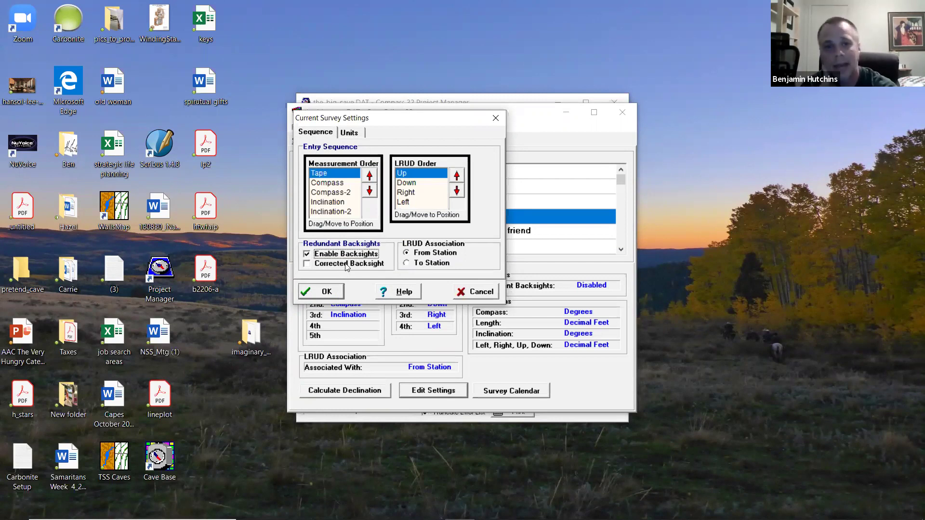
click(306, 264)
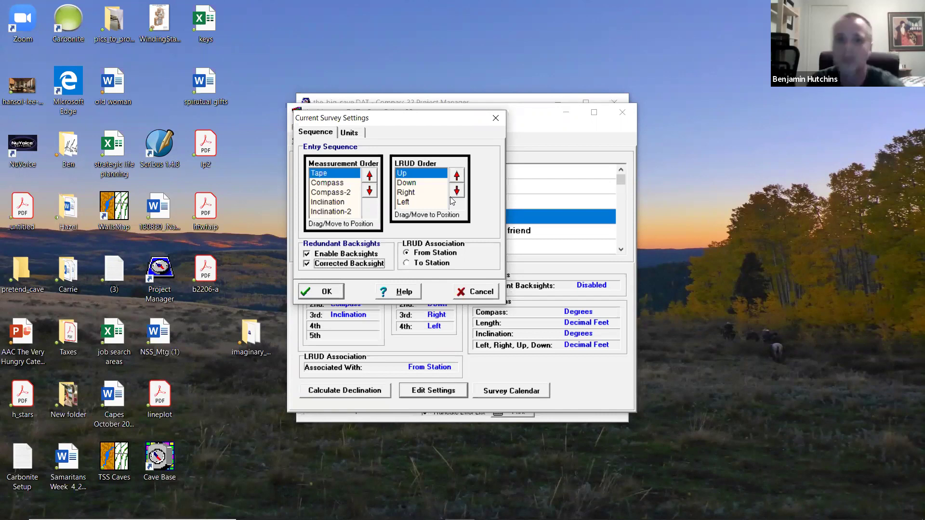
Step: Reorder the passage dimension entry sequence of the survey to Left, Right, Up, Down
click(403, 203)
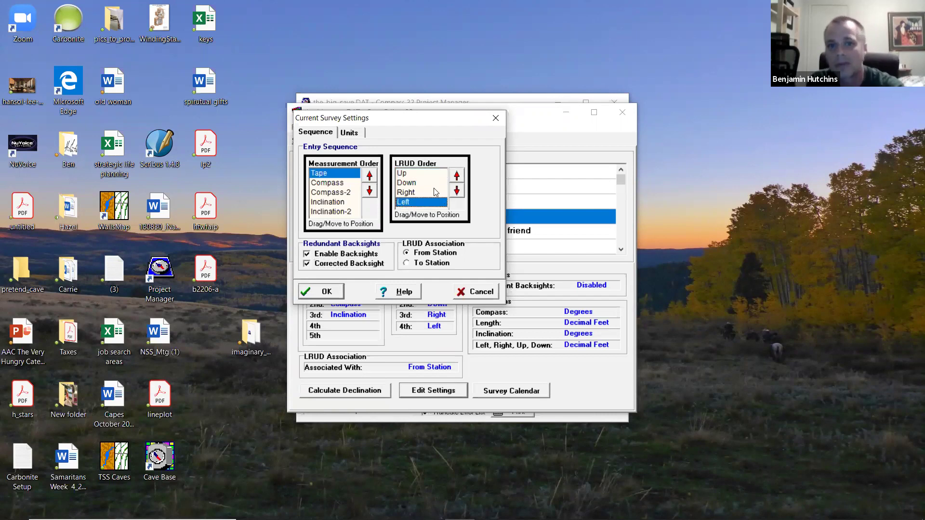
click(457, 179)
click(458, 179)
click(457, 178)
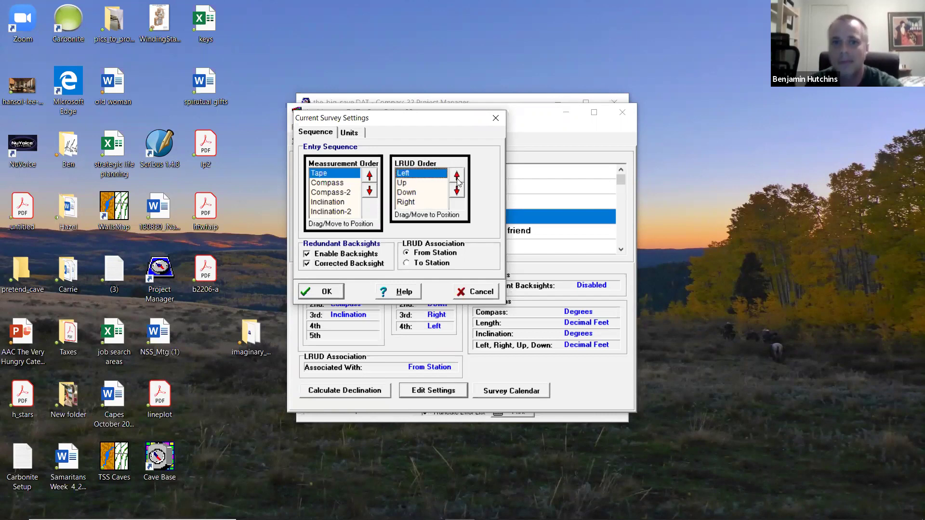
click(411, 204)
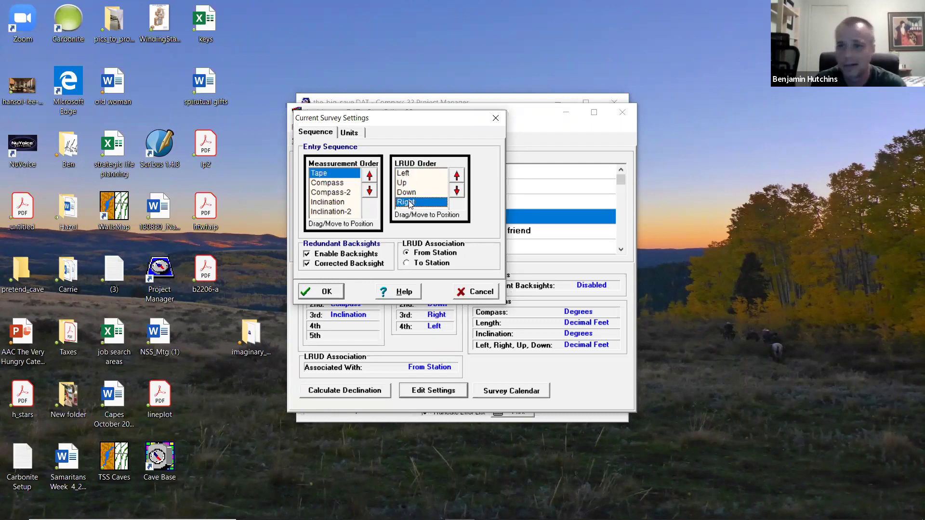
click(456, 180)
click(456, 179)
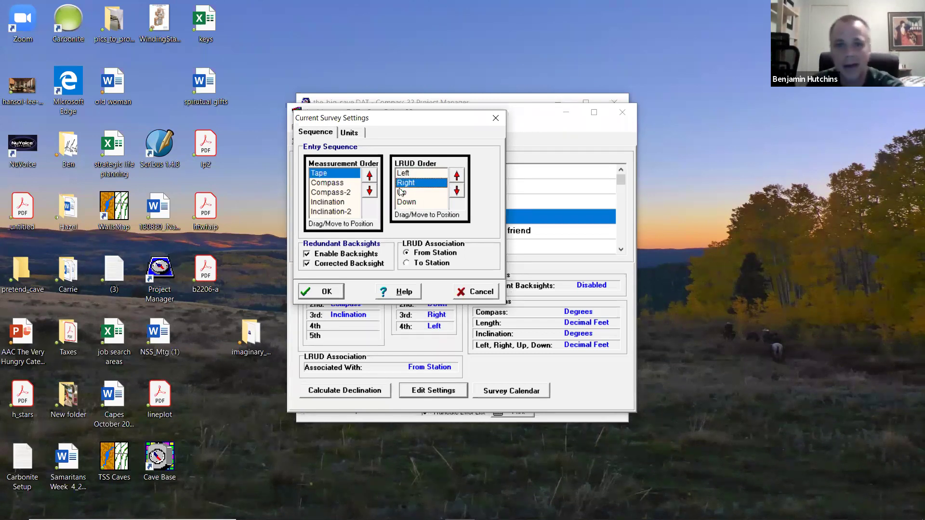
Step: Set the survey's length units and its up, down, right, left units to Meters and apply the settings
click(350, 135)
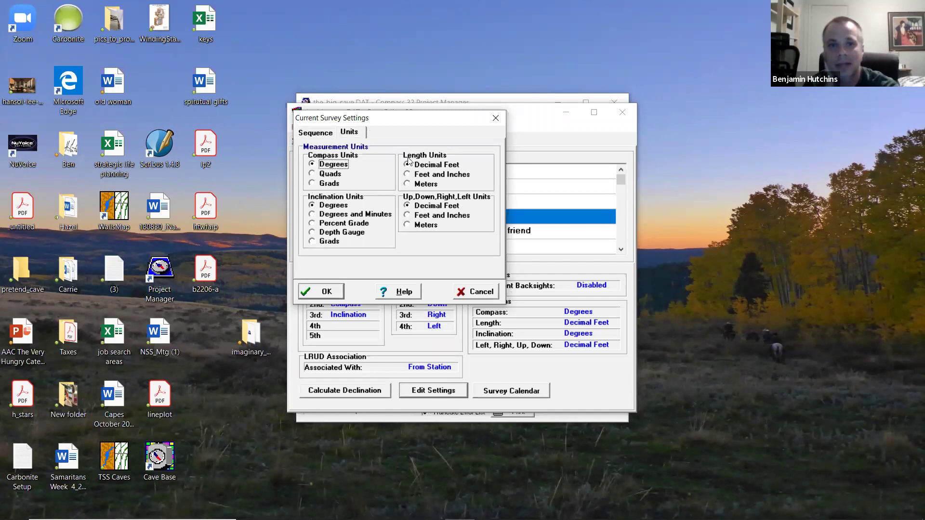
click(407, 185)
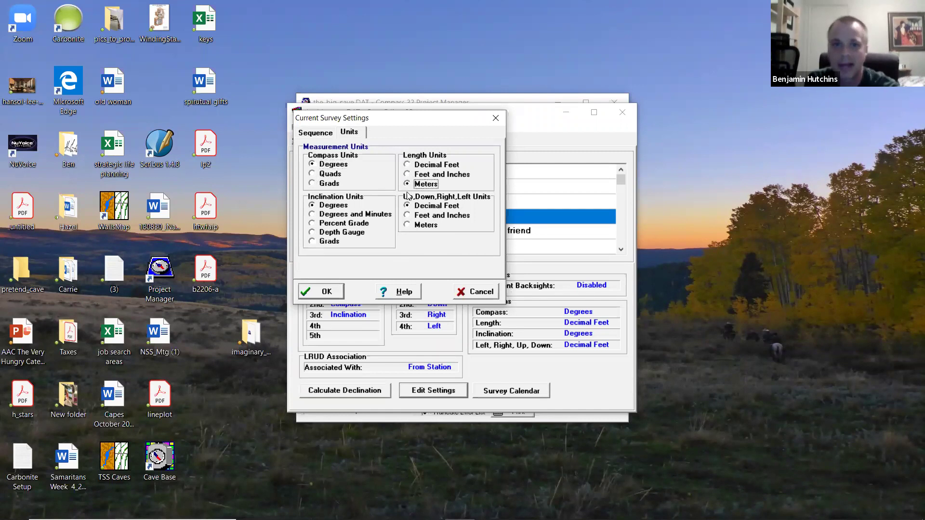
click(408, 226)
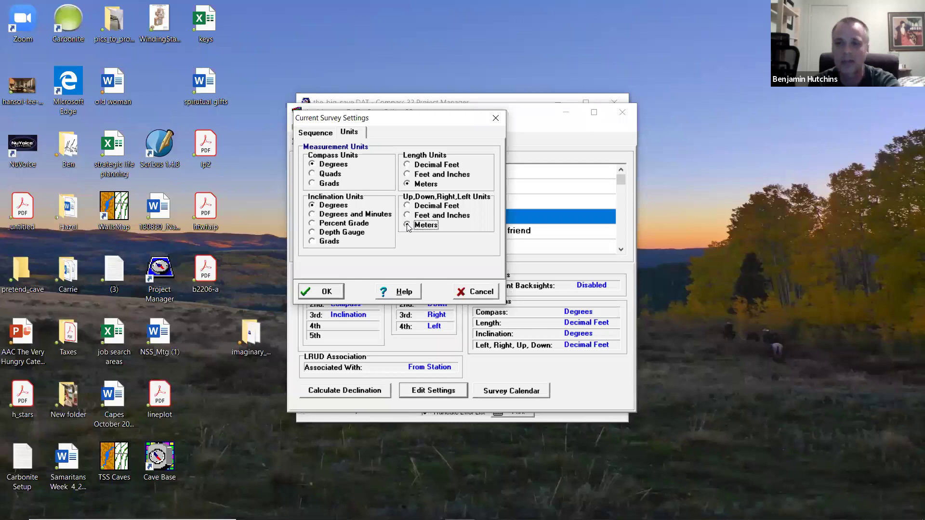
click(407, 226)
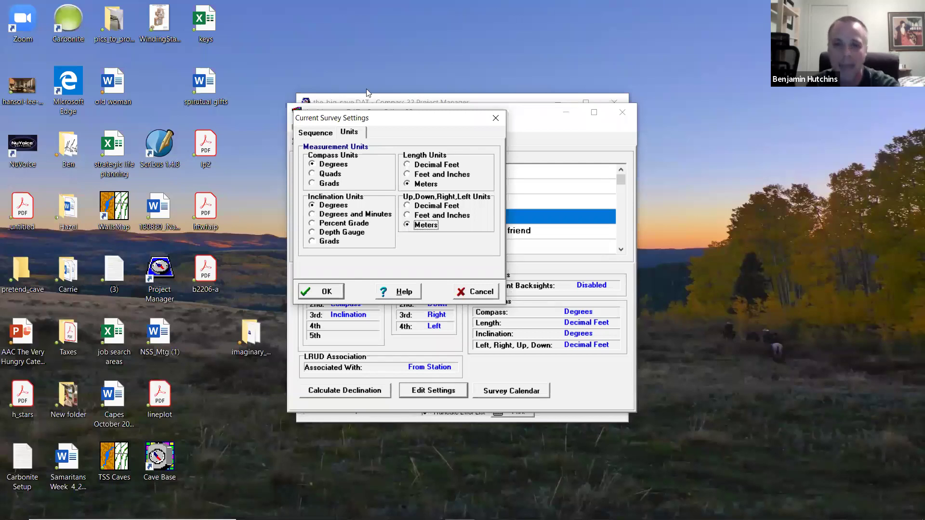
click(318, 295)
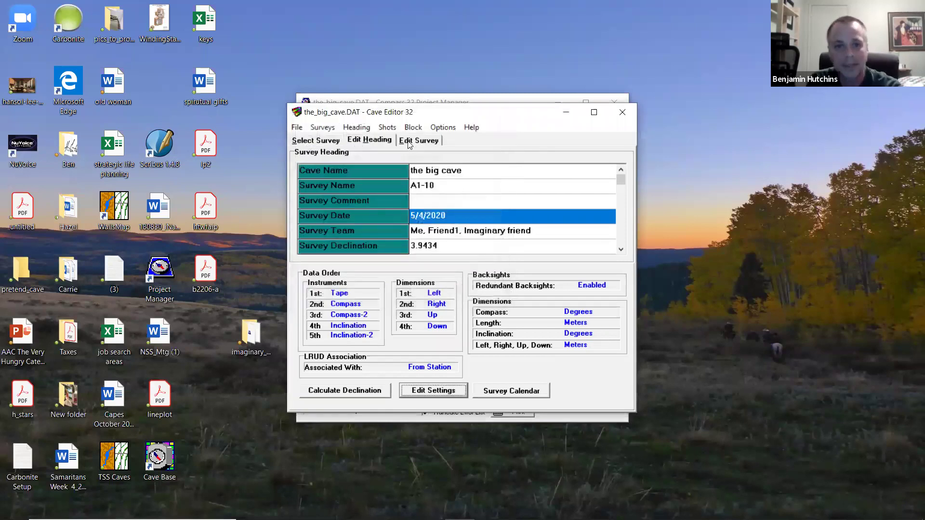
Step: Open the survey's shot data, widen the editor window and set the first shot's stations from A1 to A2
click(408, 143)
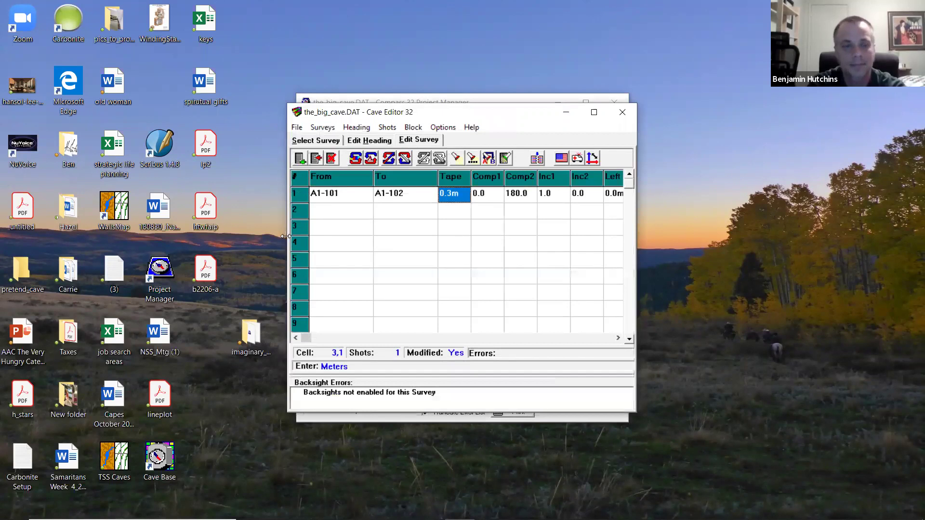
drag(285, 236, 43, 254)
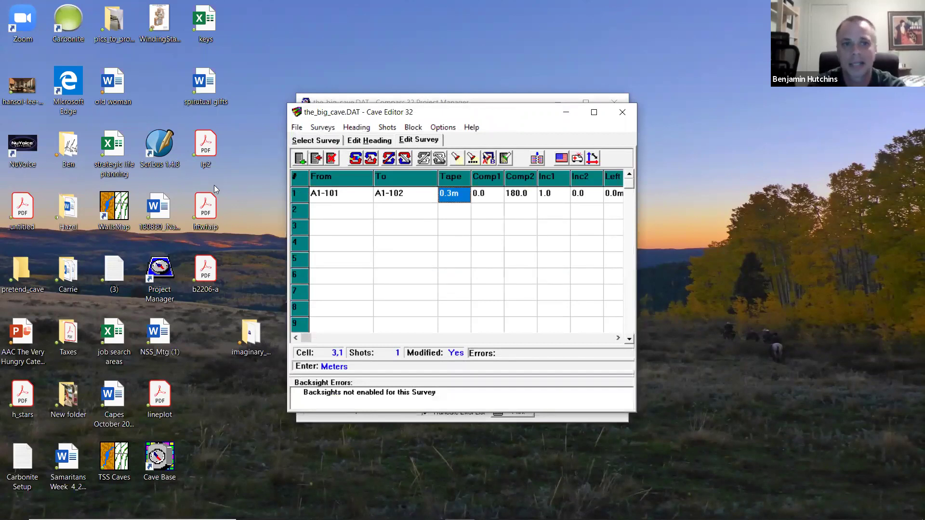
key(Left)
key(Left)
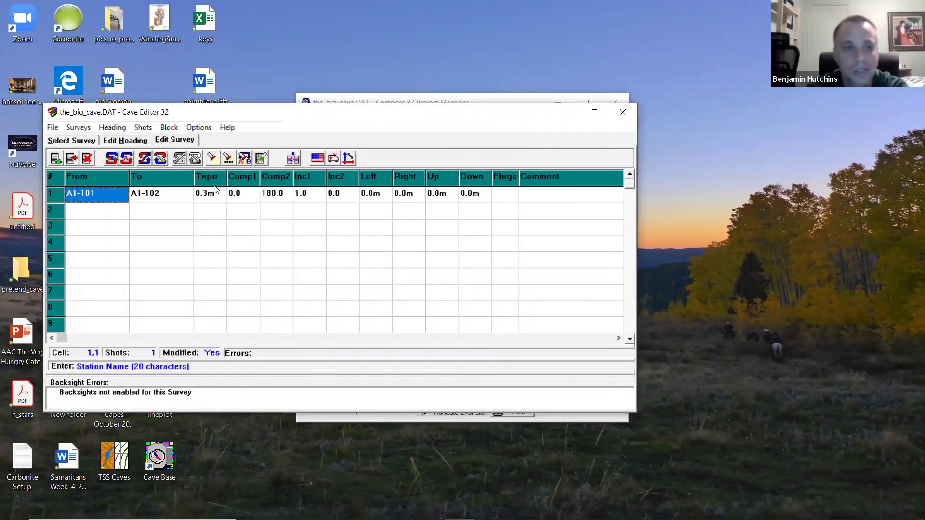
text(A1)
key(Return)
text(A2)
key(Return)
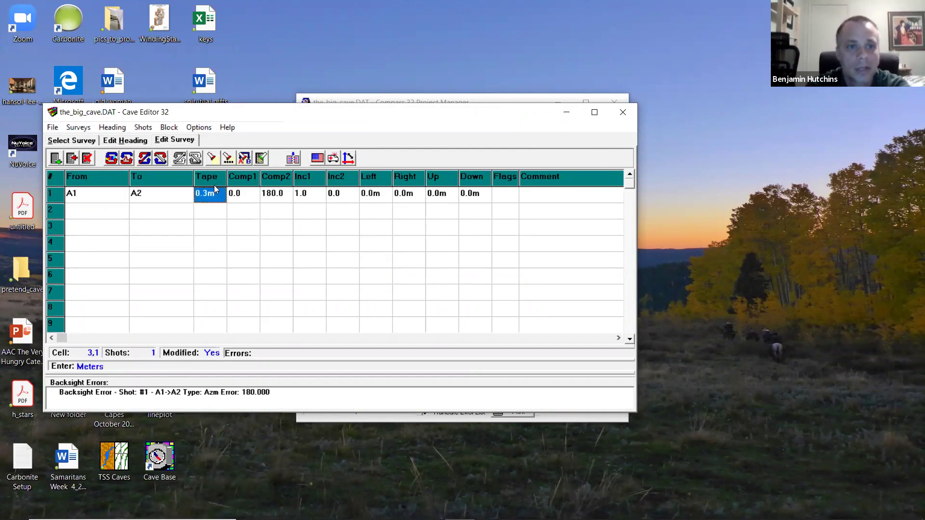
Step: Enter a tape length of 4.3 m and a compass foresight of 32 degrees for shot A1 to A2
text(4)
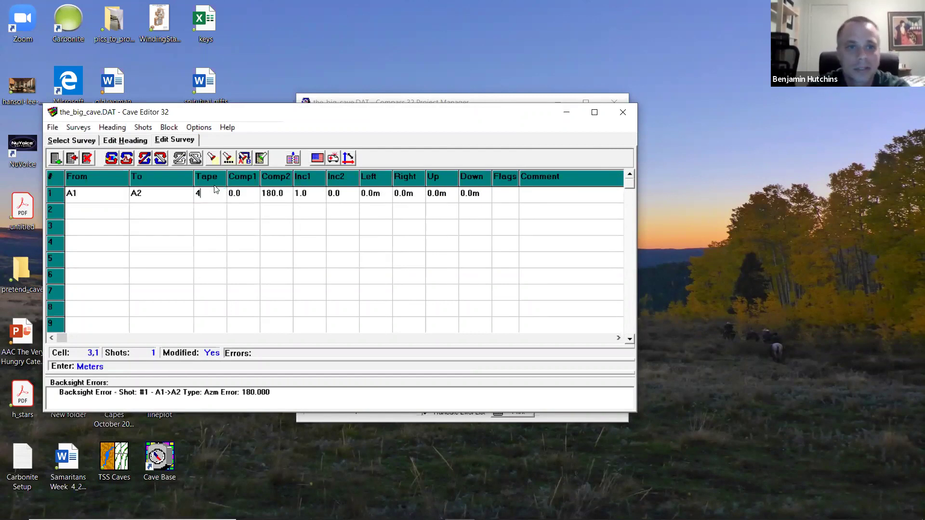
text(.3)
key(Return)
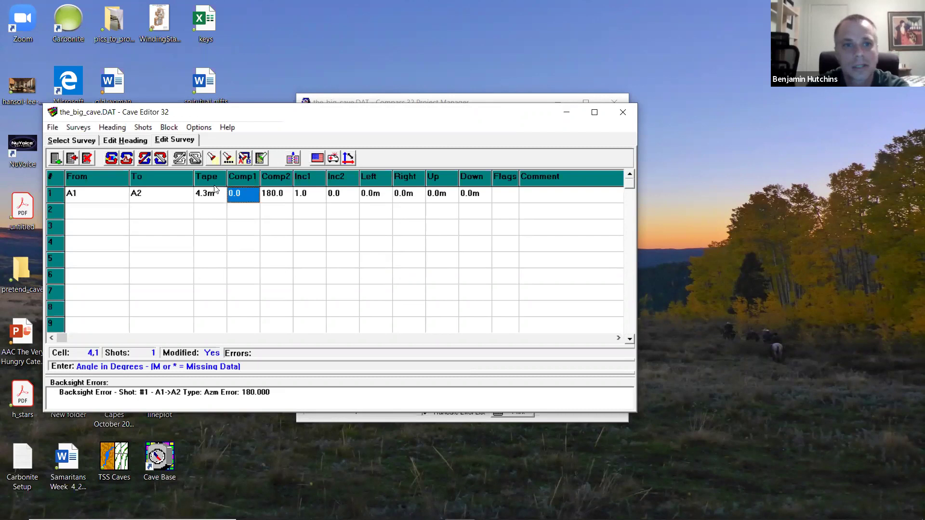
text(32)
key(Return)
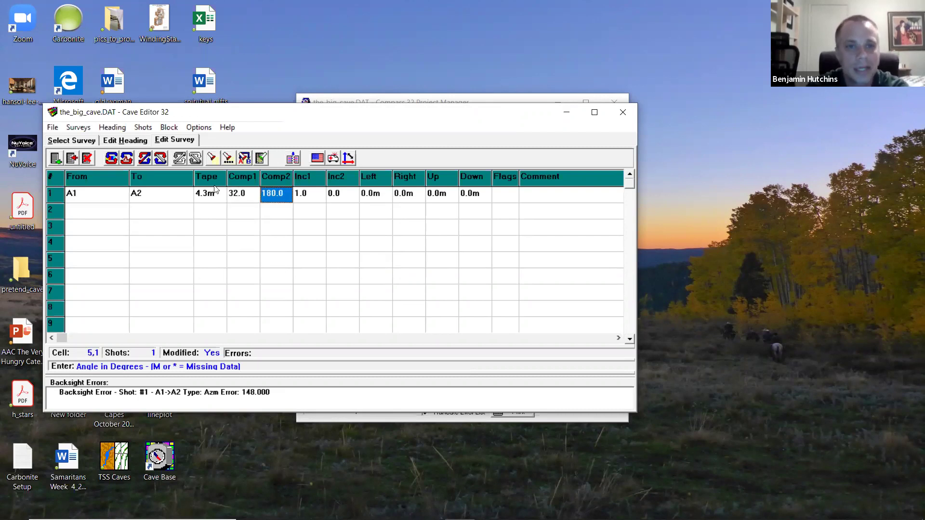
Step: Try compass backsights of 312, 32 and 132 degrees on the first shot to test the backsight error check
text(312)
key(Return)
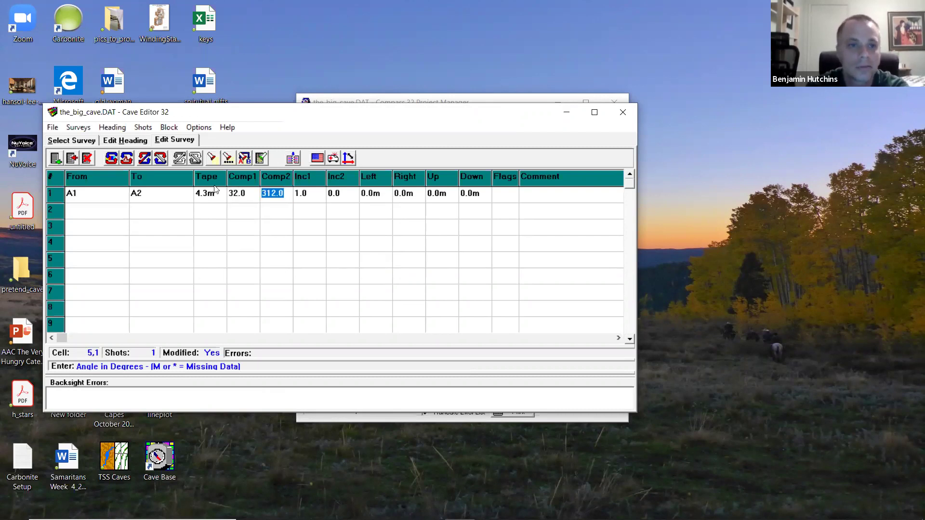
key(Left)
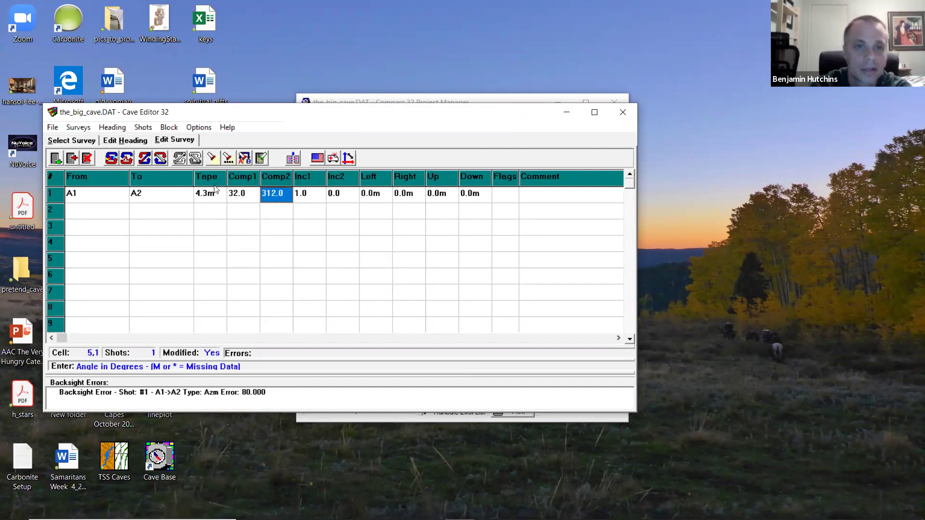
text(32)
key(Return)
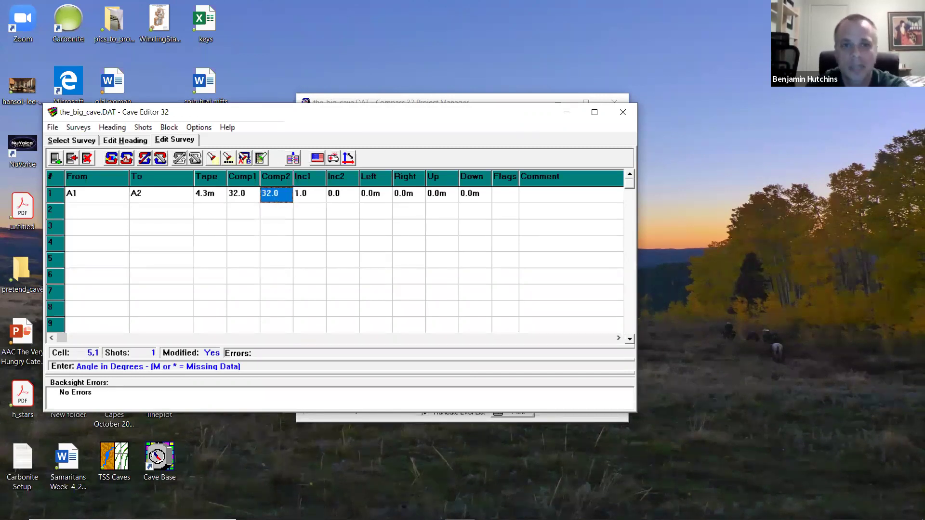
text(132)
click(315, 202)
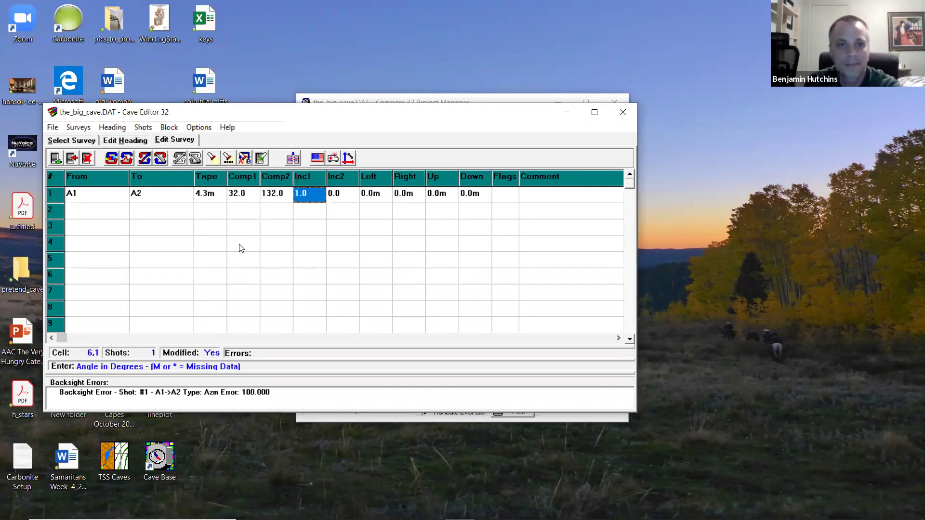
Step: Set the first shot's compass backsight to 32 degrees and both inclination readings to -4 degrees
click(274, 192)
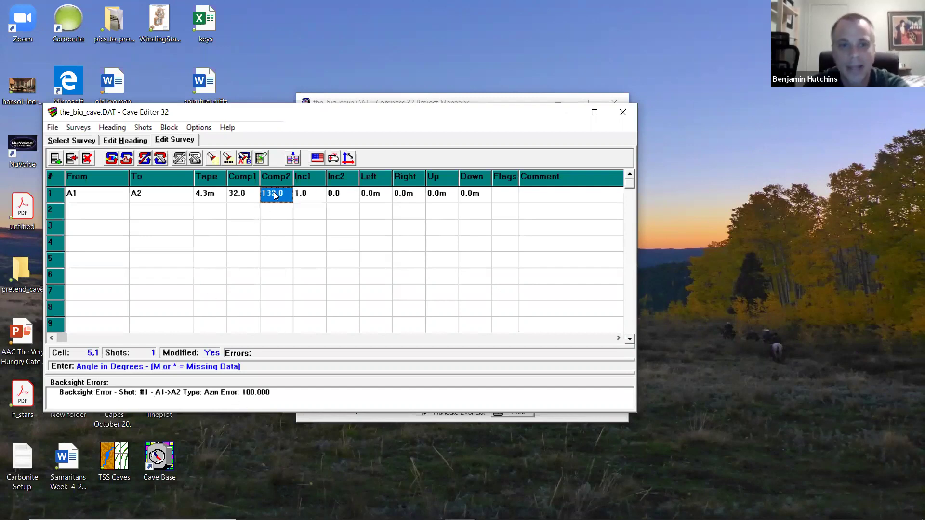
text(32)
key(Return)
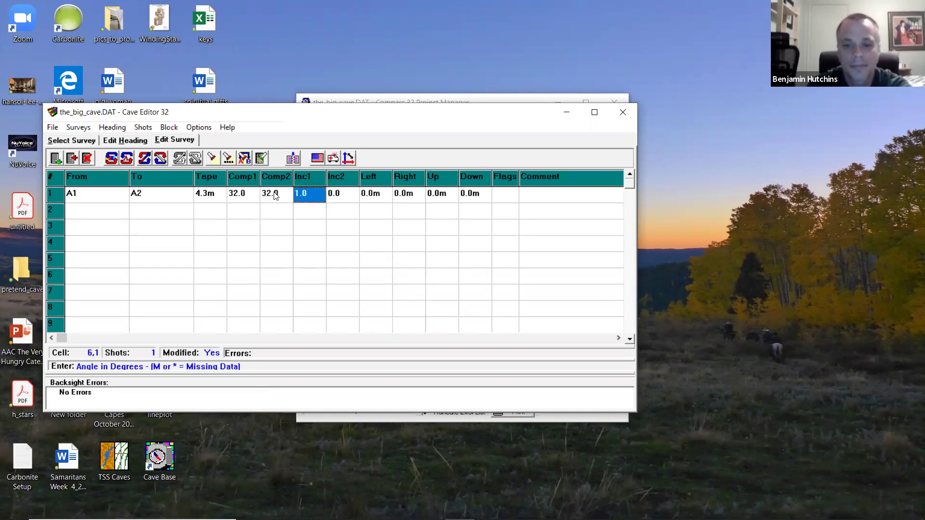
text(-4)
key(Return)
text(-4)
key(Return)
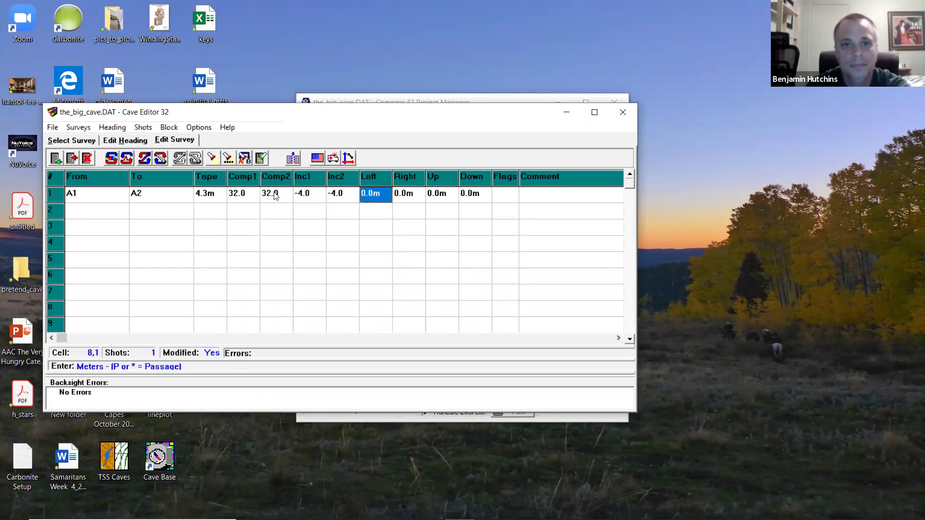
Step: Enter the first shot's passage dimensions as left 1 m, right 2 m, up 4 m and down 2 m
text(1)
key(Return)
text(2)
key(Return)
text(4)
key(Return)
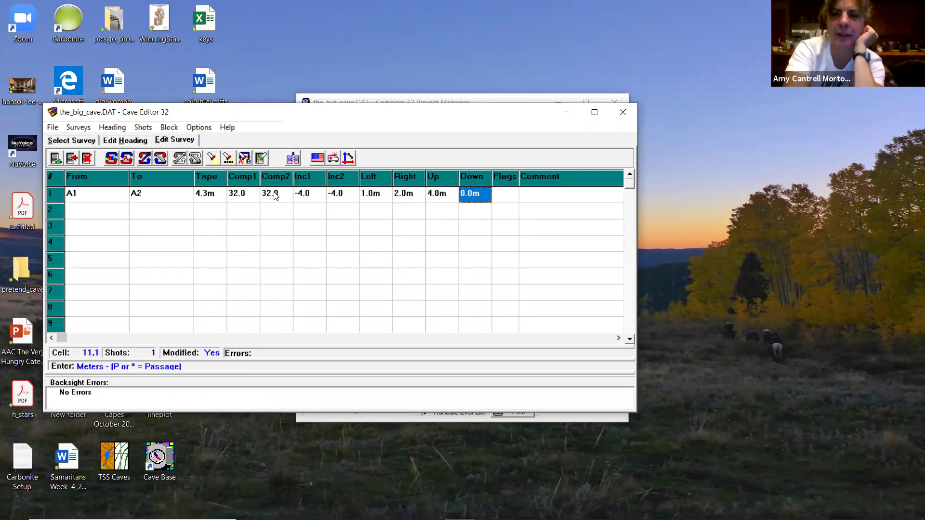
text(2)
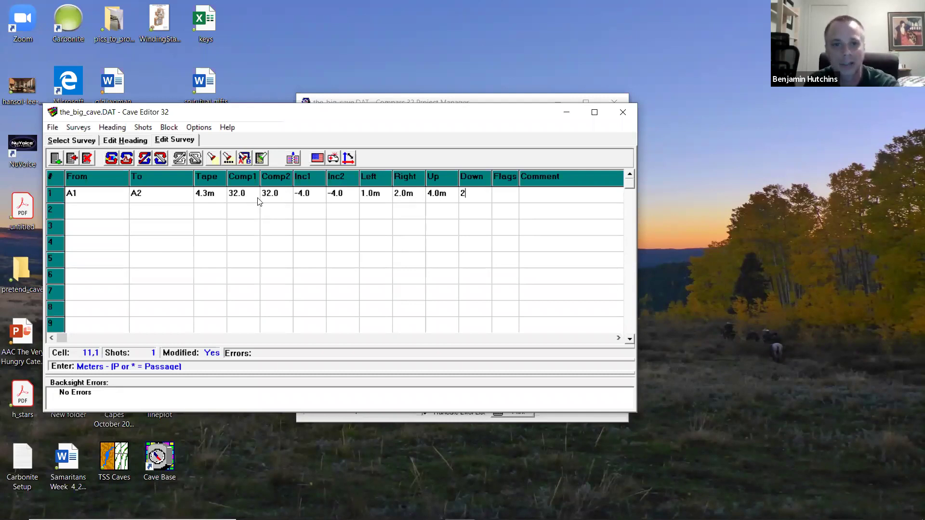
click(502, 192)
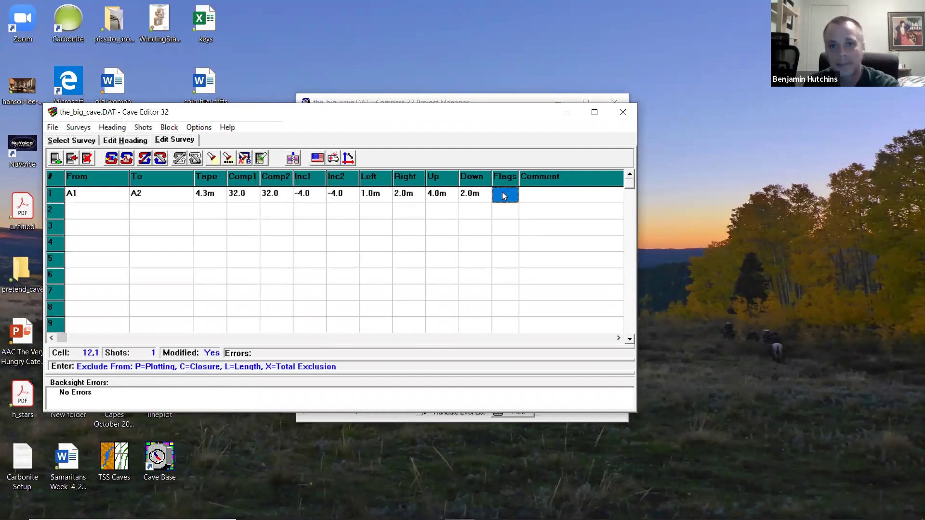
Step: Add the comment "attacked by squirrel here" to the first shot
click(547, 191)
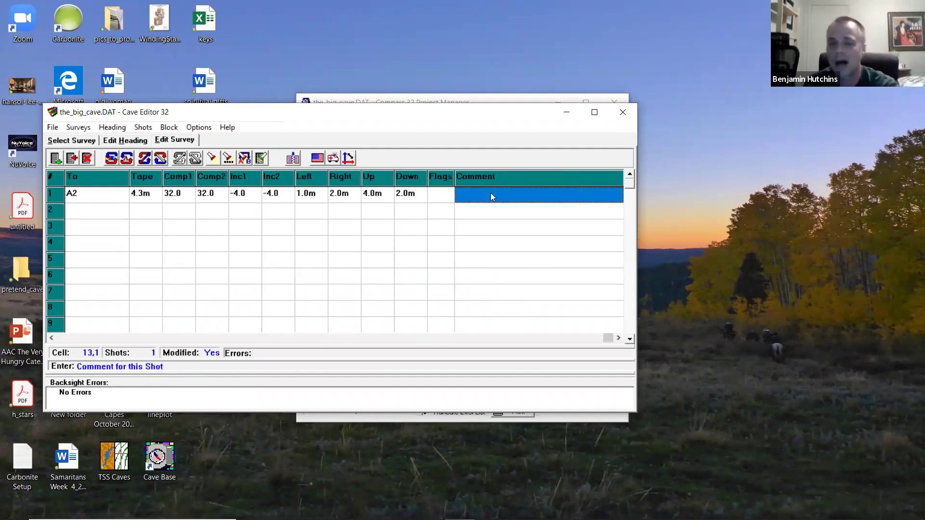
text(attack)
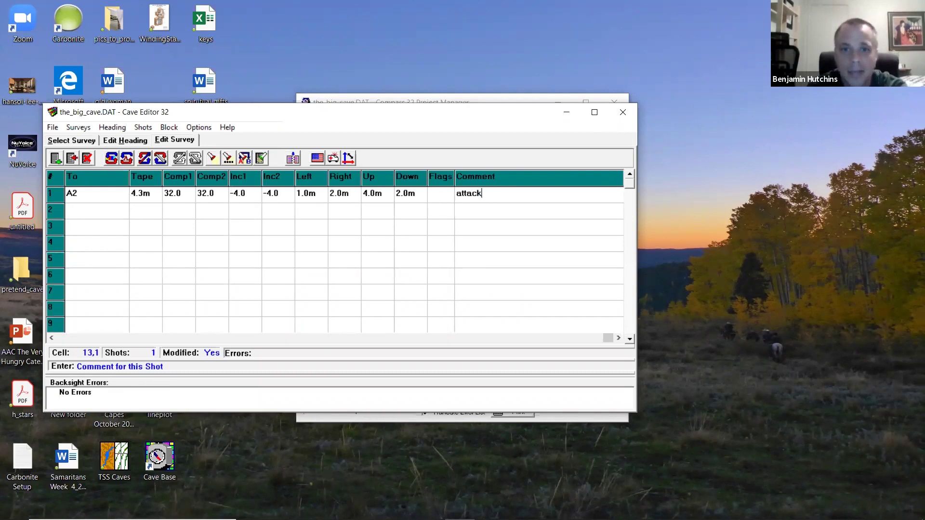
text(ed by squirrel here)
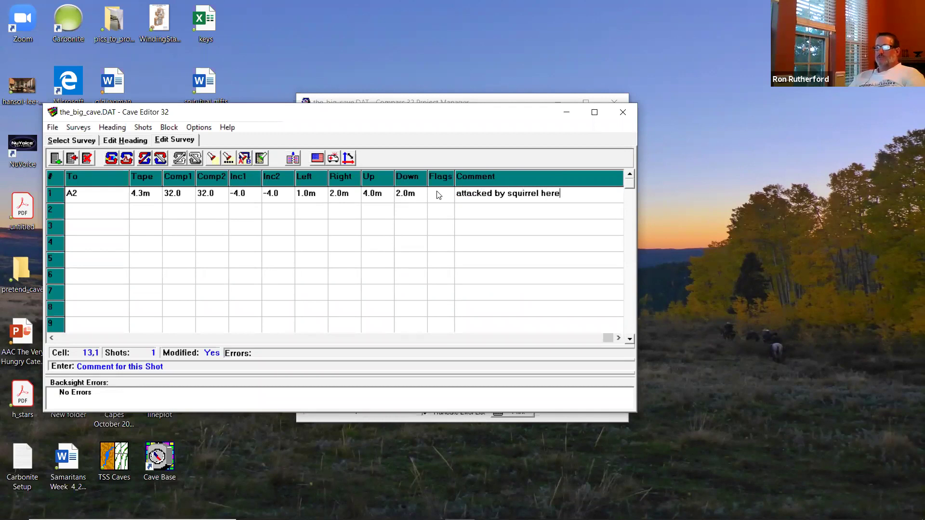
click(210, 194)
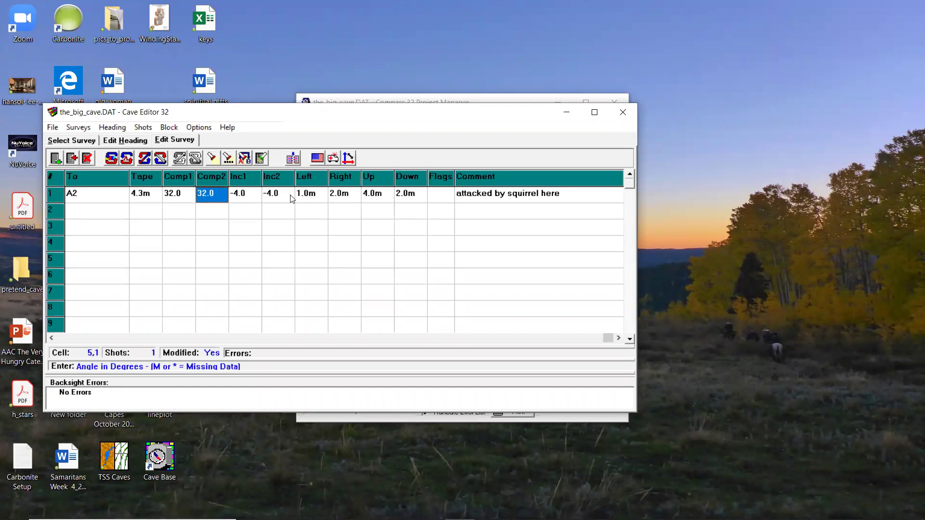
Step: Review the measurement units in the current survey's settings
click(191, 129)
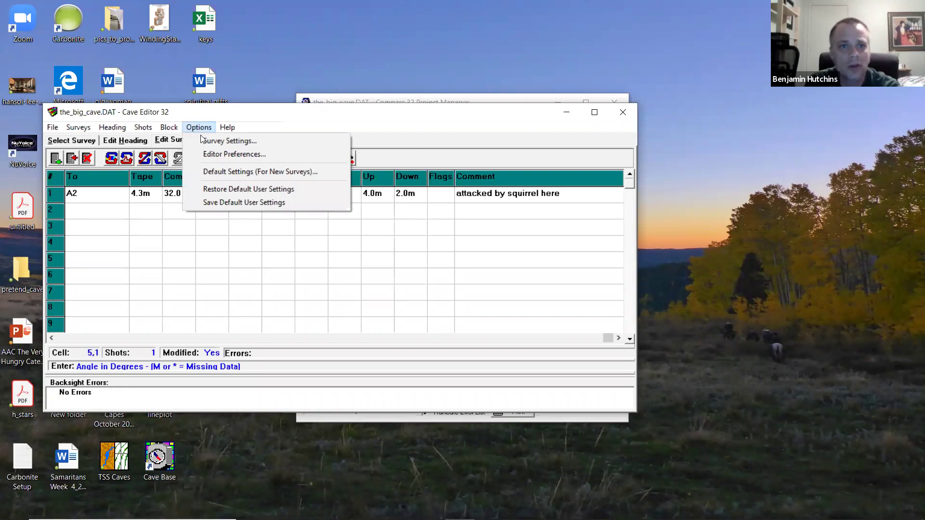
click(199, 142)
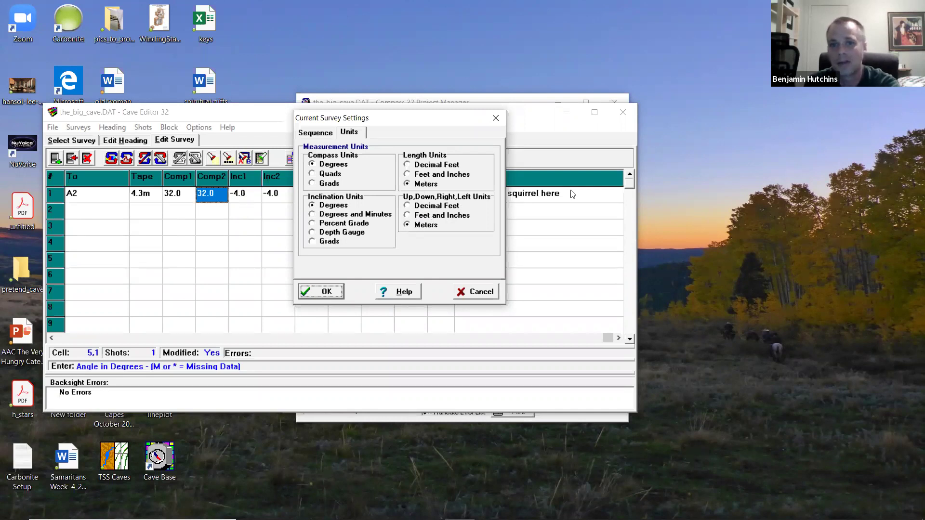
click(327, 292)
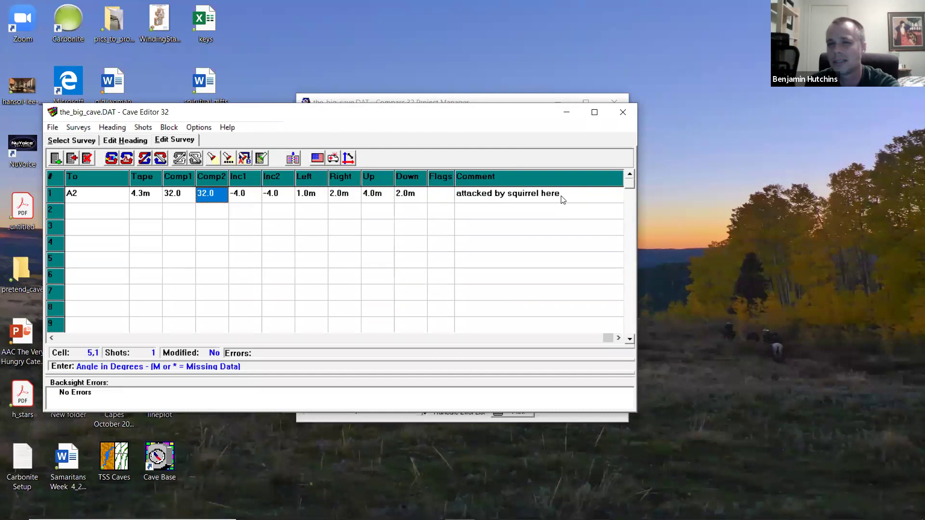
Step: Try the length and plotting exclusion flags "L, P" on the first shot and clear them
click(438, 193)
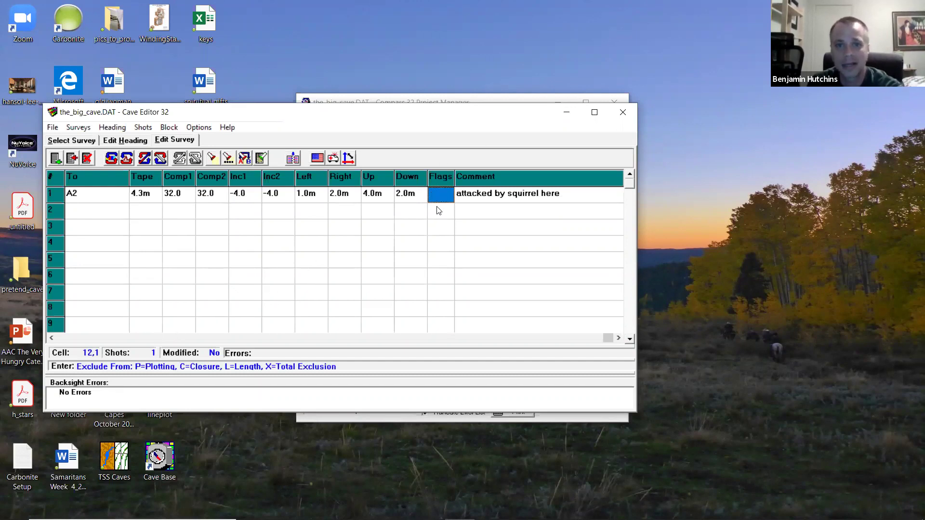
click(438, 198)
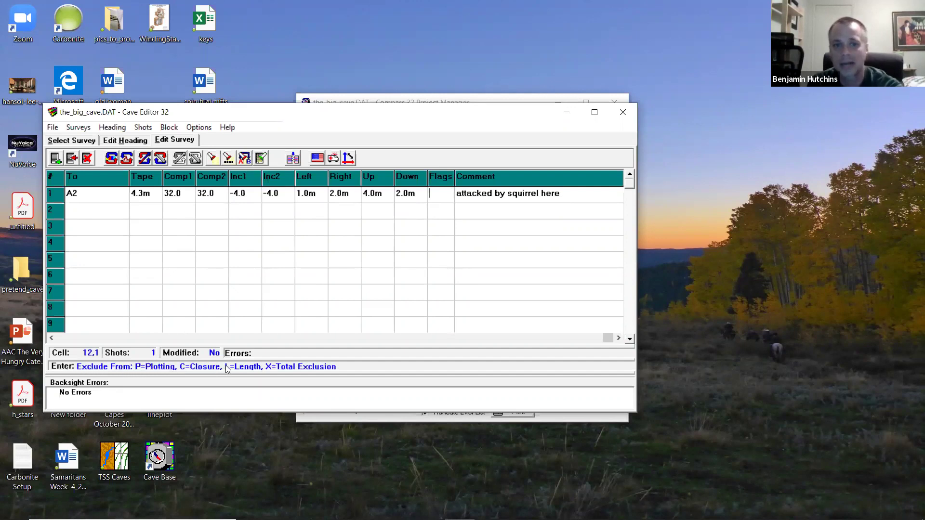
text(L)
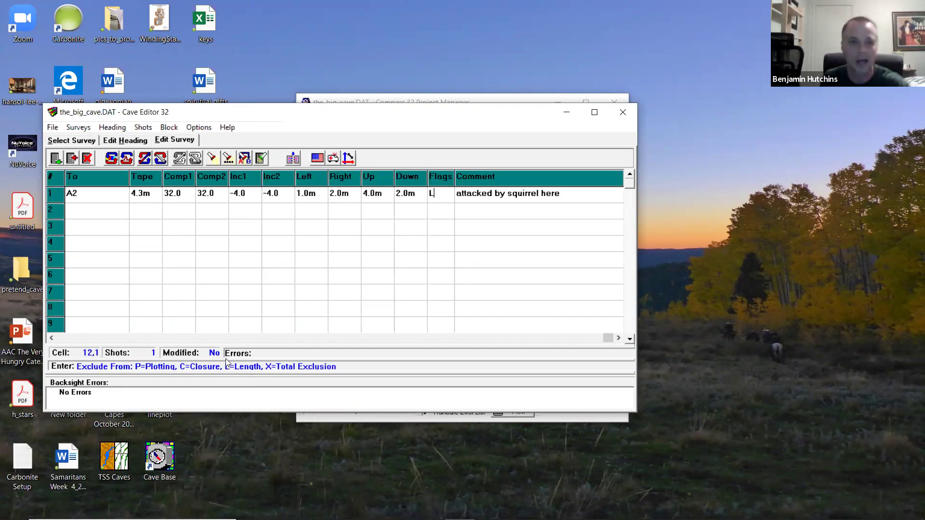
text(, P)
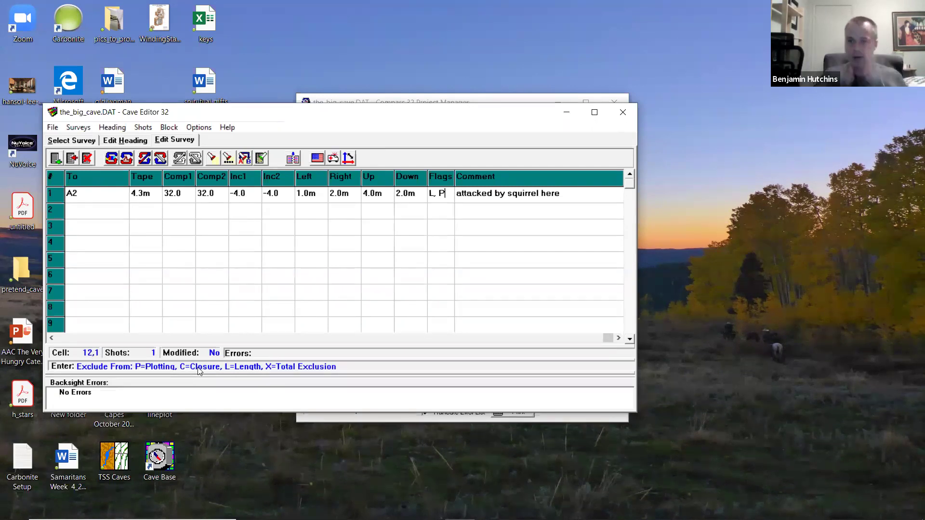
key(BackSpace)
key(BackSpace)
key(BackSpace)
key(BackSpace)
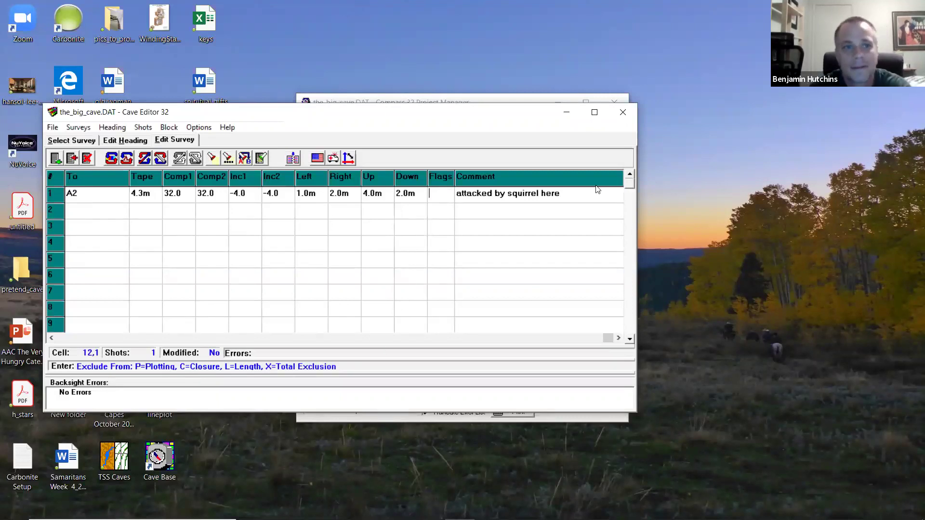
Step: Add a second shot ending at station A3 and move to its tape length
key(Return)
key(Return)
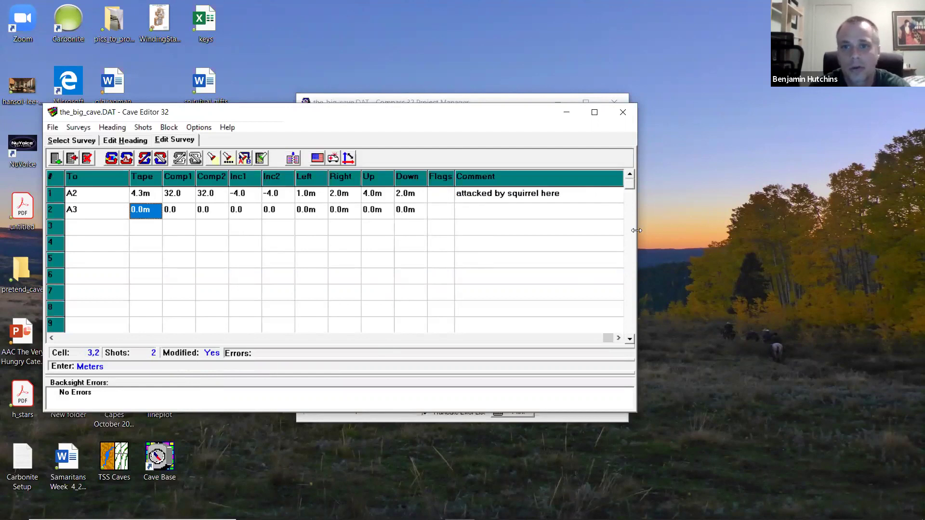
Step: Widen the editor window to show every column and change the second shot's From station to A1
drag(636, 230, 754, 225)
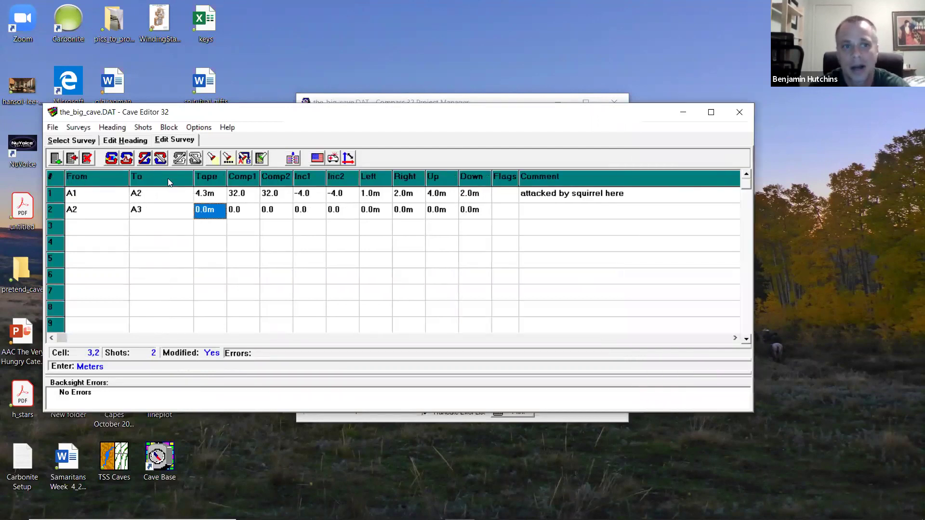
click(120, 209)
click(120, 210)
text(A1)
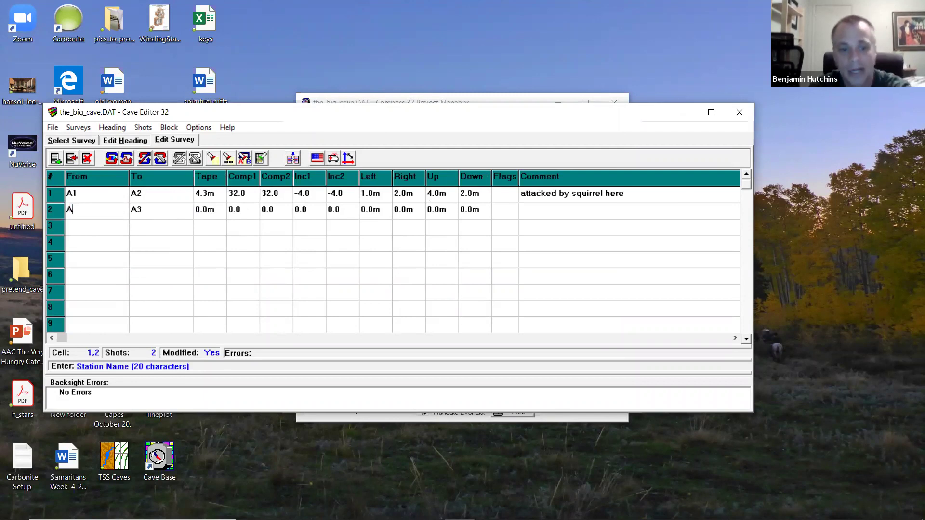
key(Return)
key(Return)
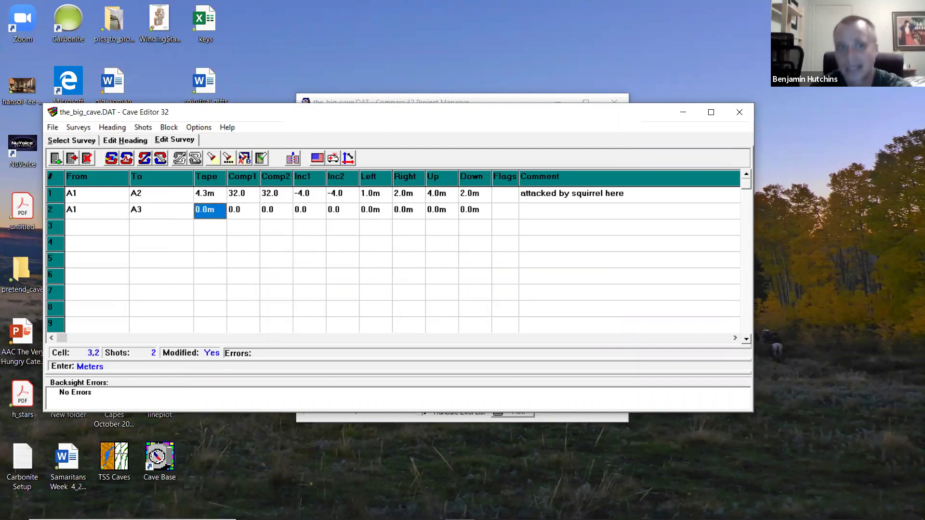
Step: Enter the A1 to A3 shot's tape length of 3.2 m, both compass readings of 12 and both inclinations of 5
text(3.2)
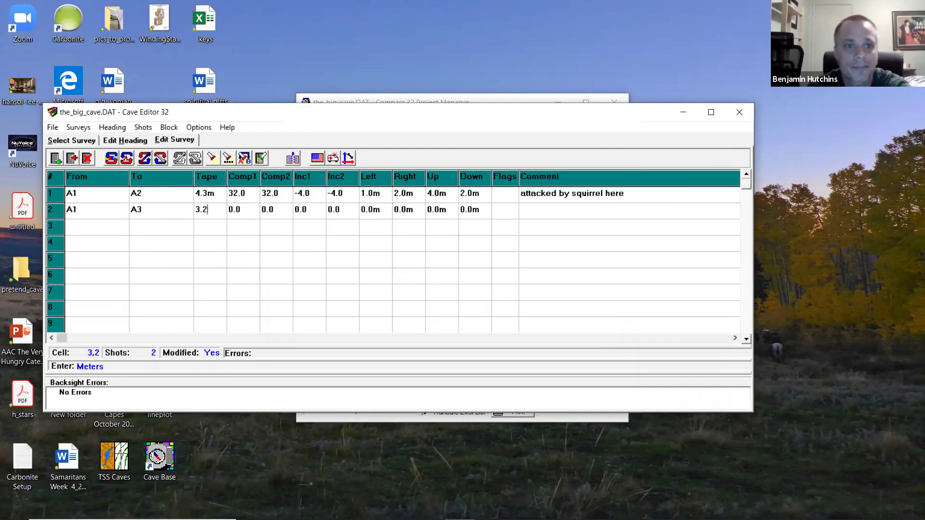
key(Return)
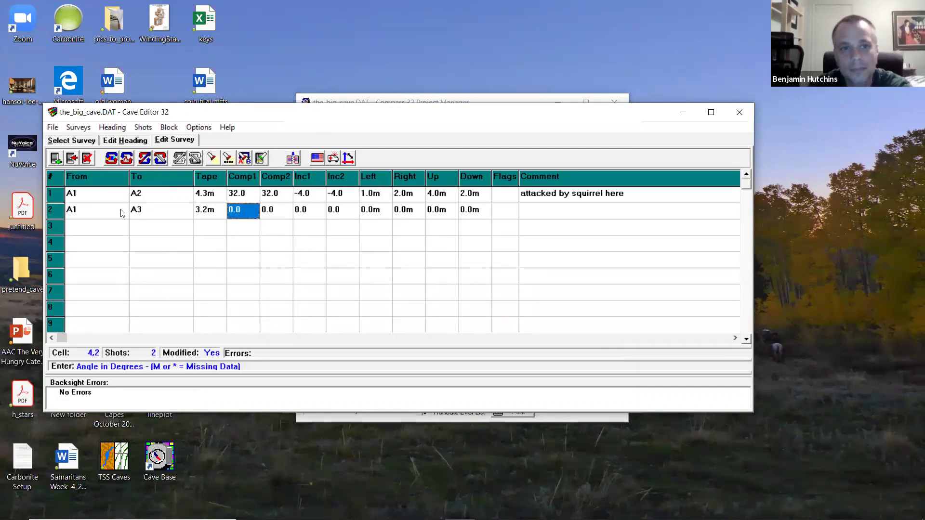
text(12)
key(Return)
text(12)
key(Return)
text(5)
key(Return)
text(5)
key(Return)
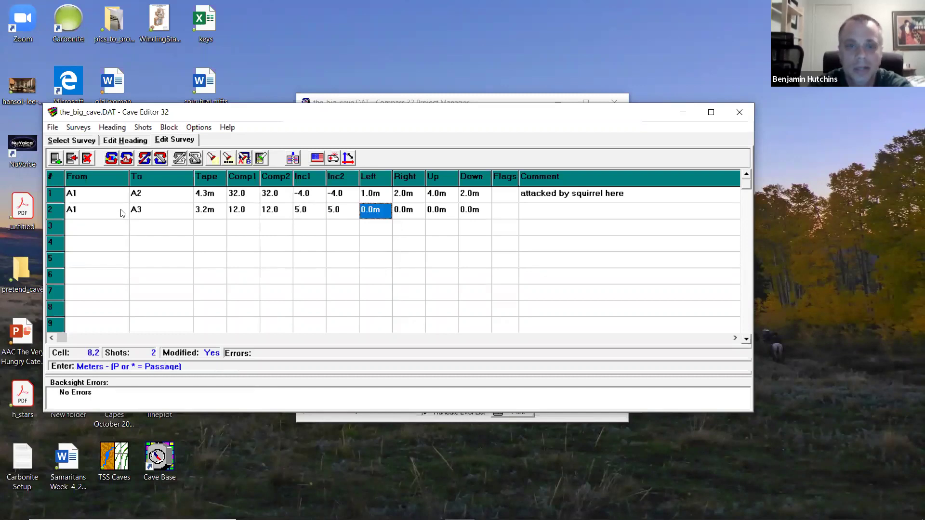
Step: Set the A3 shot's left, right, up and down distances to 5, 2, 2 and 5 m and start the third shot
text(5)
key(Return)
text(2)
key(Return)
text(2)
key(Return)
text(5)
key(Return)
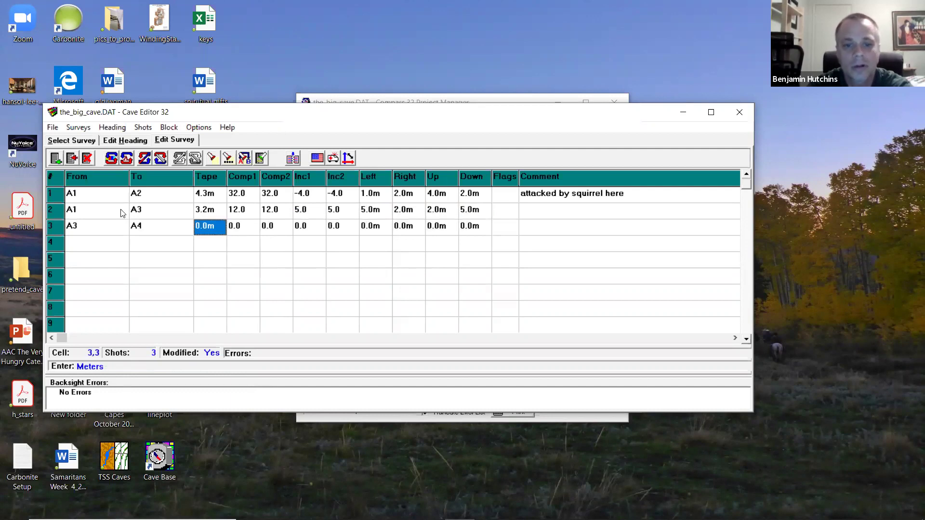
Step: Enter the A3 to A4 shot's tape length of 15.5 m, both compass readings of 53 and both inclinations of 12
text(15.5)
key(Return)
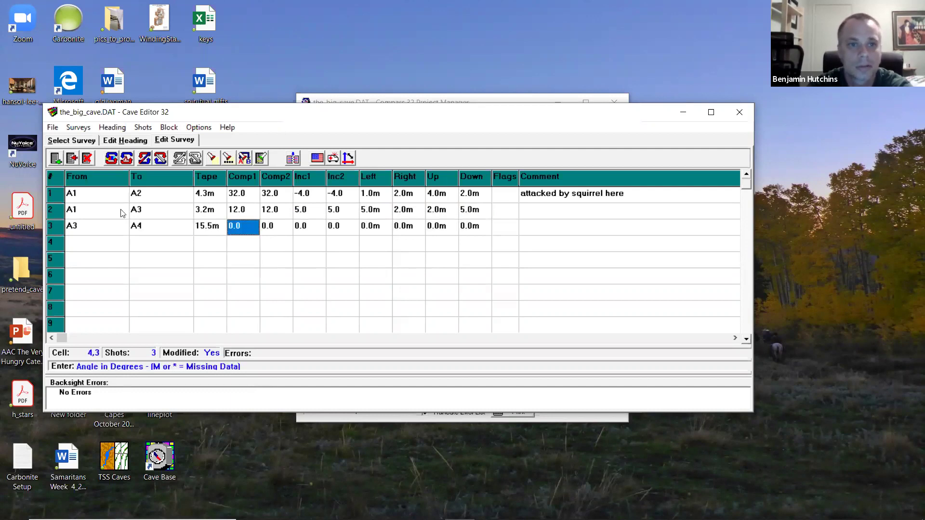
text(53)
key(Return)
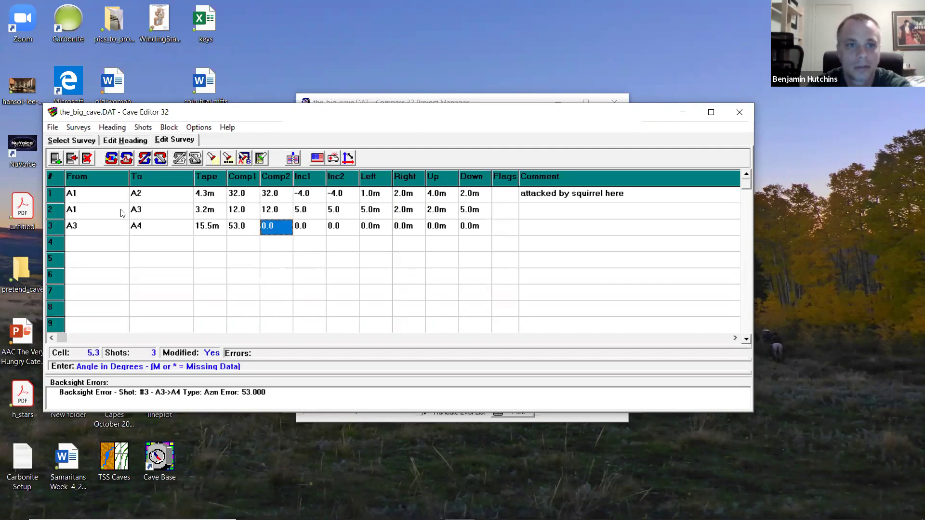
text(53)
key(Return)
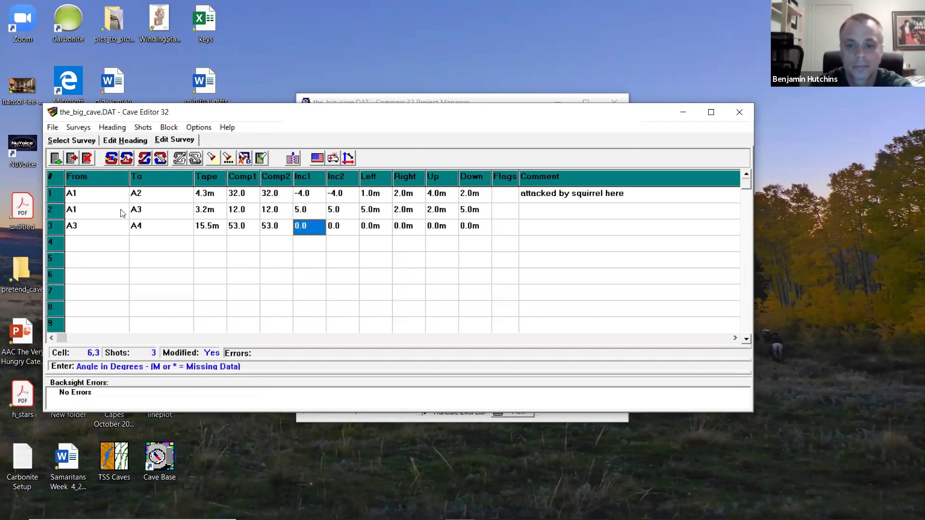
text(12)
key(Return)
text(12)
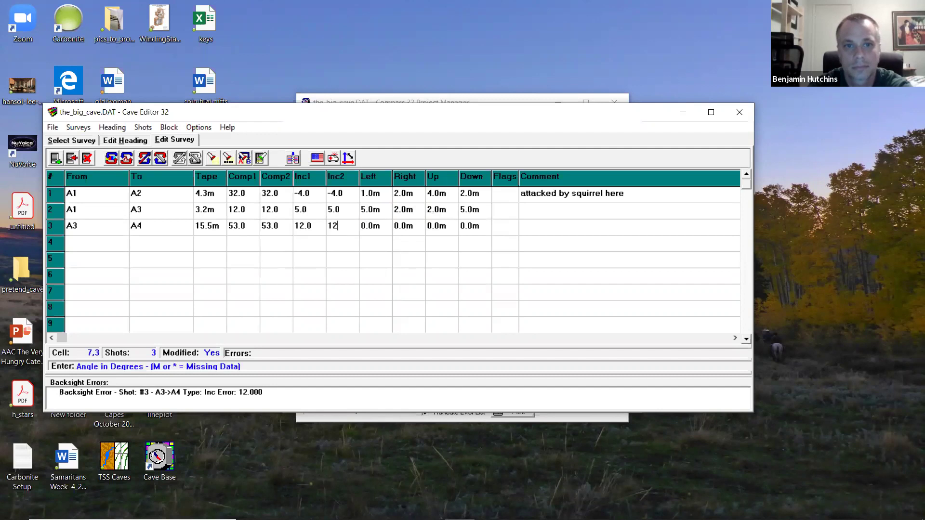
key(Return)
Step: Set the A4 shot's left, right, up and down distances to 5, 3, 2 and 5 m and start the fourth shot
text(5)
key(Return)
text(3)
key(Return)
text(2)
key(Return)
text(5)
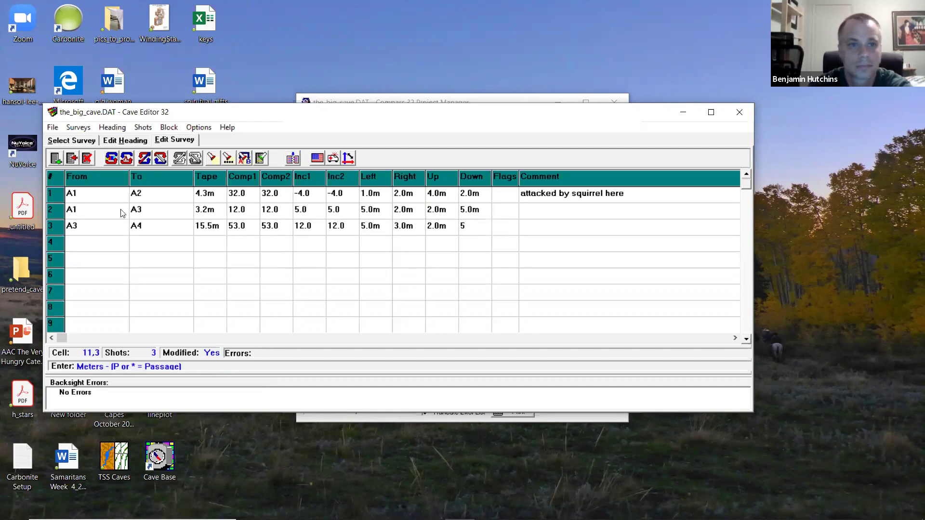
key(Return)
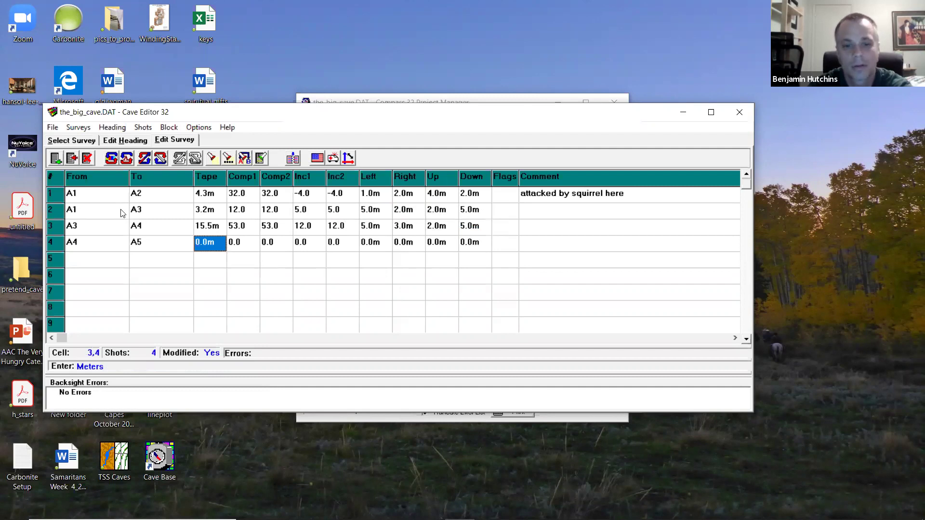
Step: Set the A4 to A5 shot's tape length to 7.45 m and move to its first compass reading
text(7.)
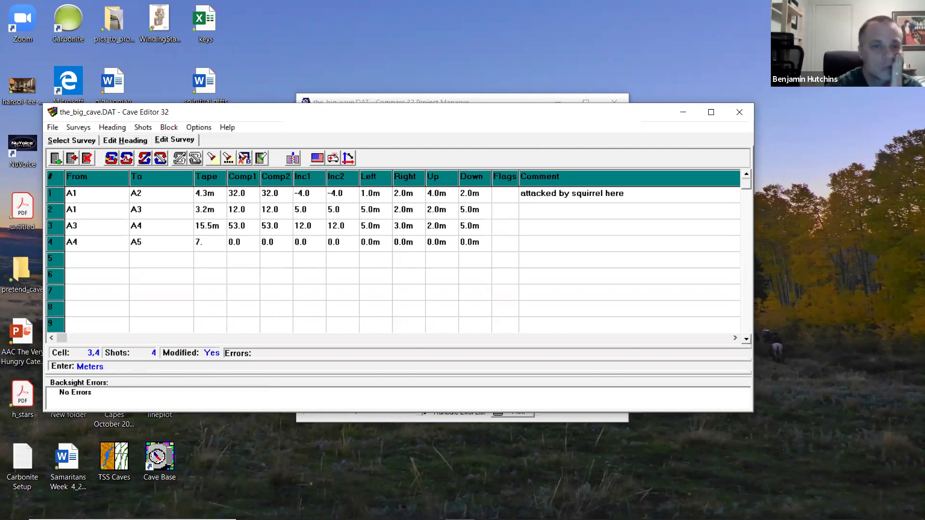
text(45)
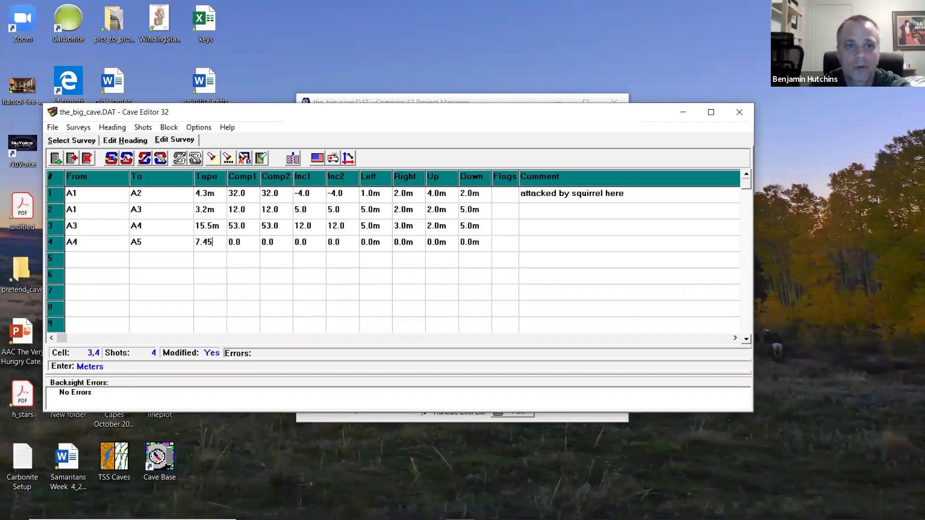
key(Tab)
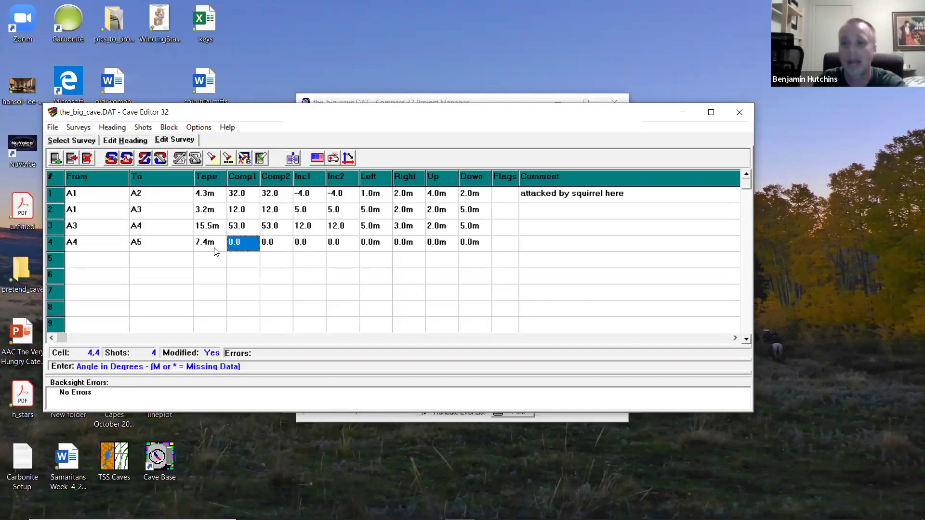
click(210, 246)
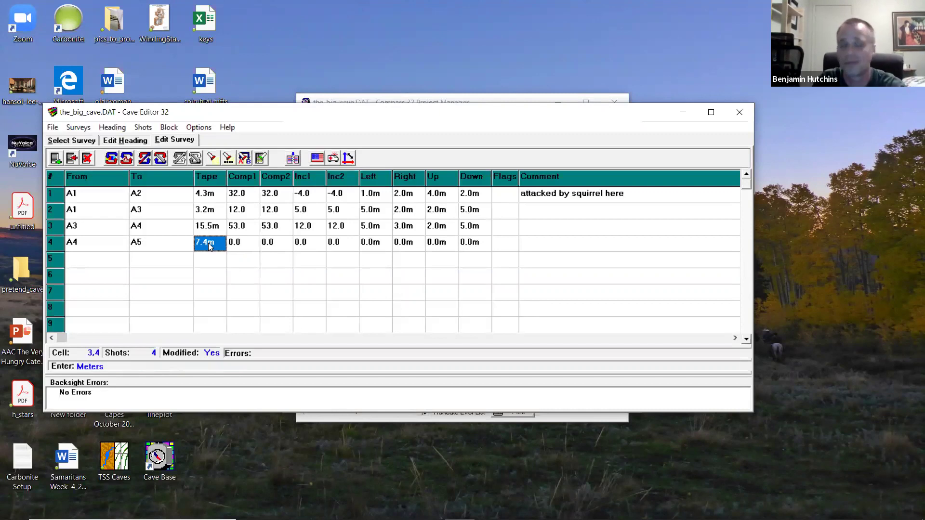
click(210, 246)
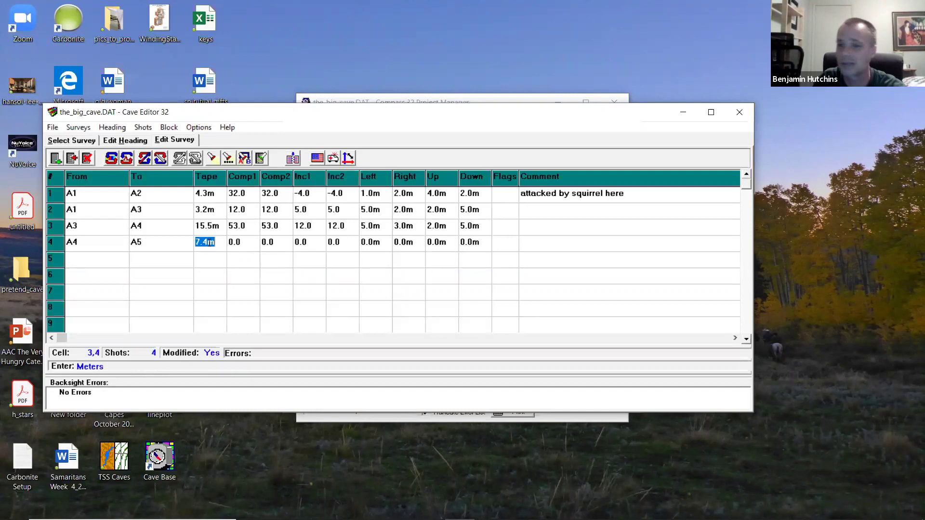
click(242, 244)
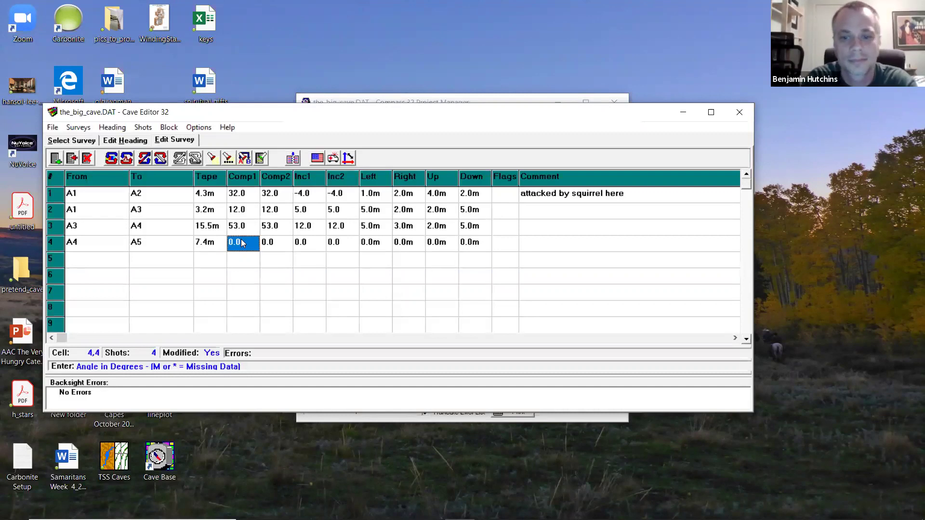
Step: Set both the frontsight and backsight compass readings of the A4 to A5 shot to 23
text(12)
key(BackSpace)
key(BackSpace)
text(23)
key(Return)
text(-23)
key(Return)
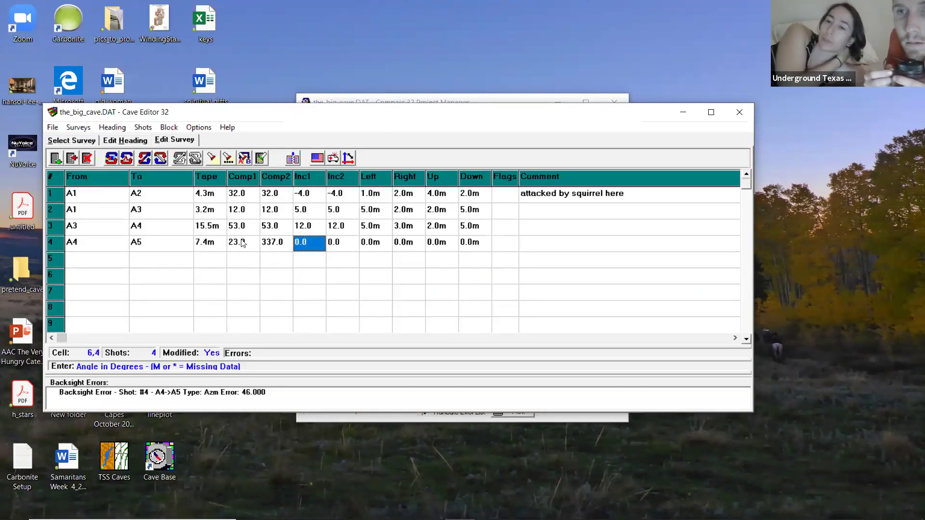
key(Left)
text(23)
key(Return)
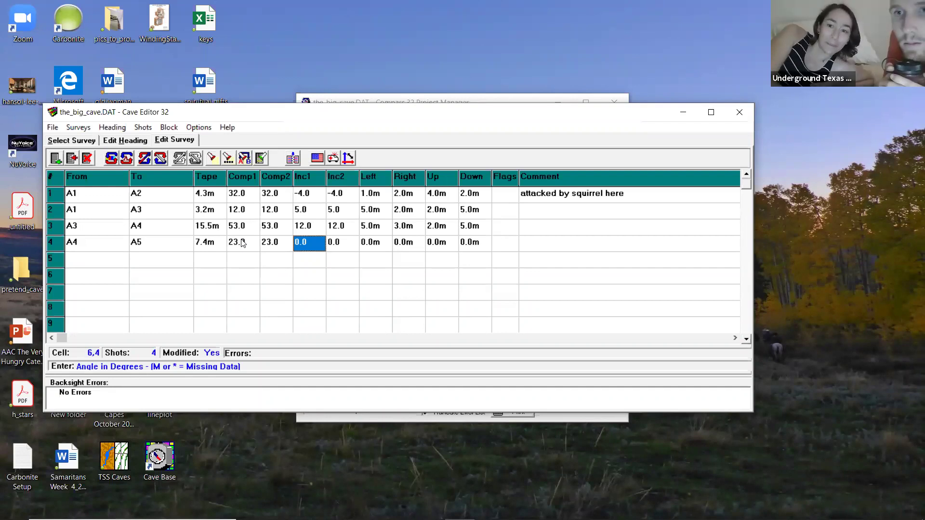
Step: Set both inclination readings of the A4 to A5 shot to -25
text(-25)
key(Return)
key(Return)
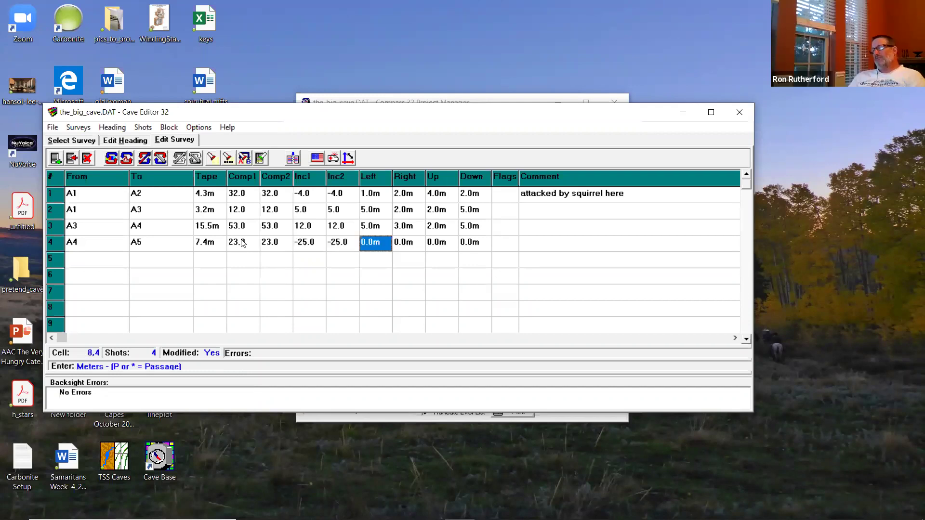
Step: Set the A5 shot's left, right, up and down distances to 2, 5, 3 and 4 m and start the fifth shot
text(2)
key(Return)
text(5)
key(Return)
text(3)
key(Return)
text(4)
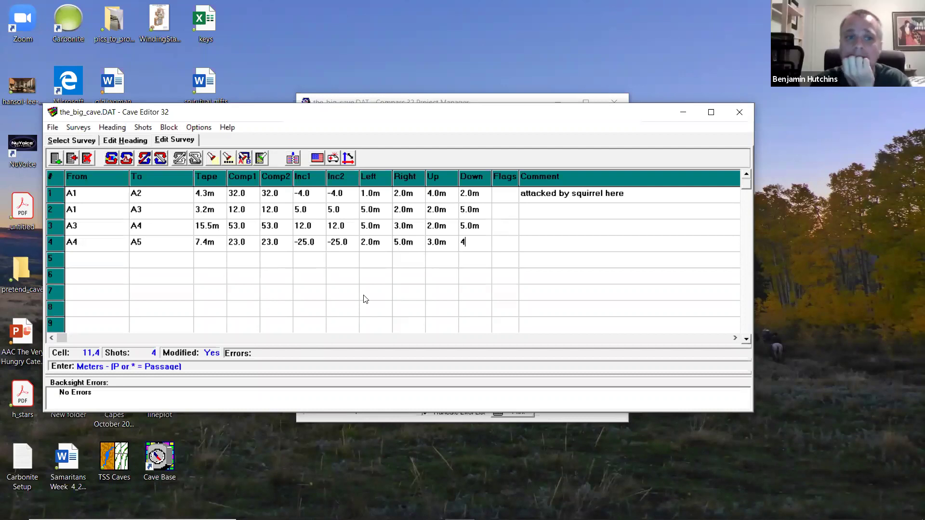
key(Tab)
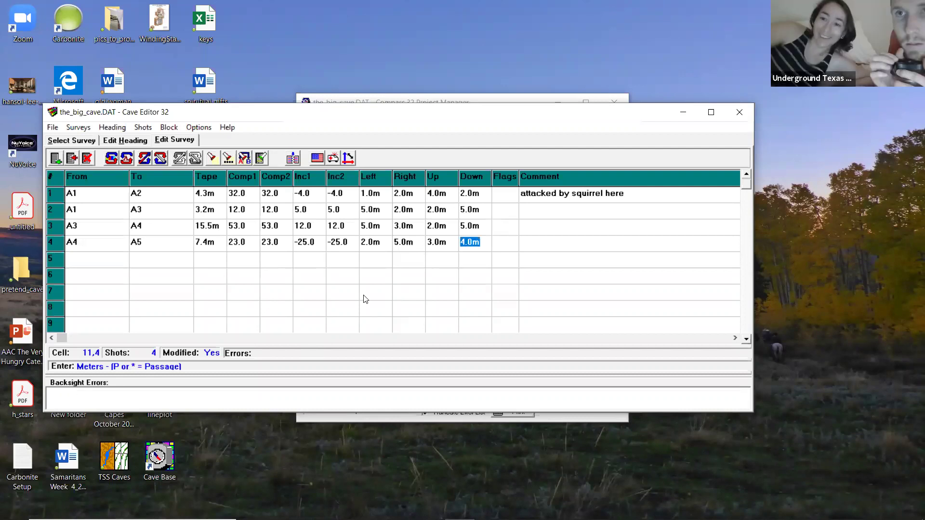
key(Tab)
key(Tab)
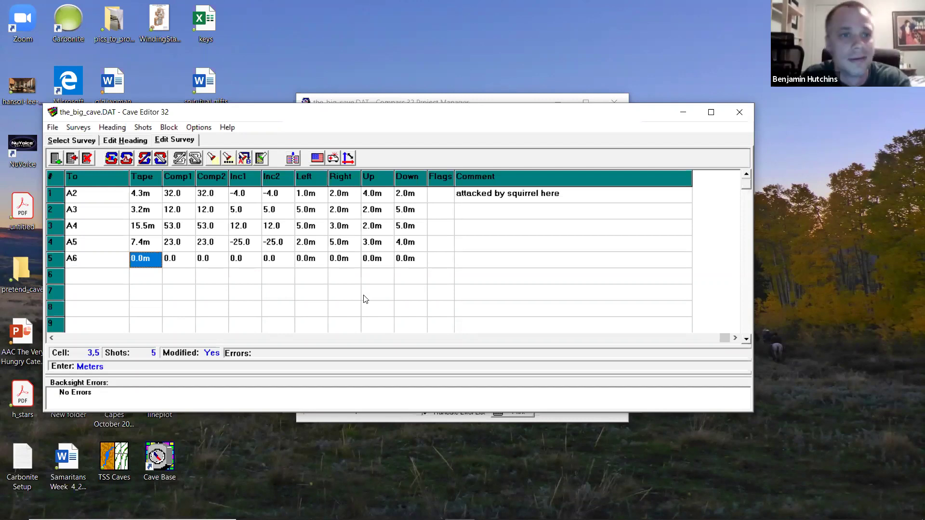
Step: Enter the A5 to A6 shot's tape length of 15.5 m and set both of its compass readings to 54
text(15.5)
key(Tab)
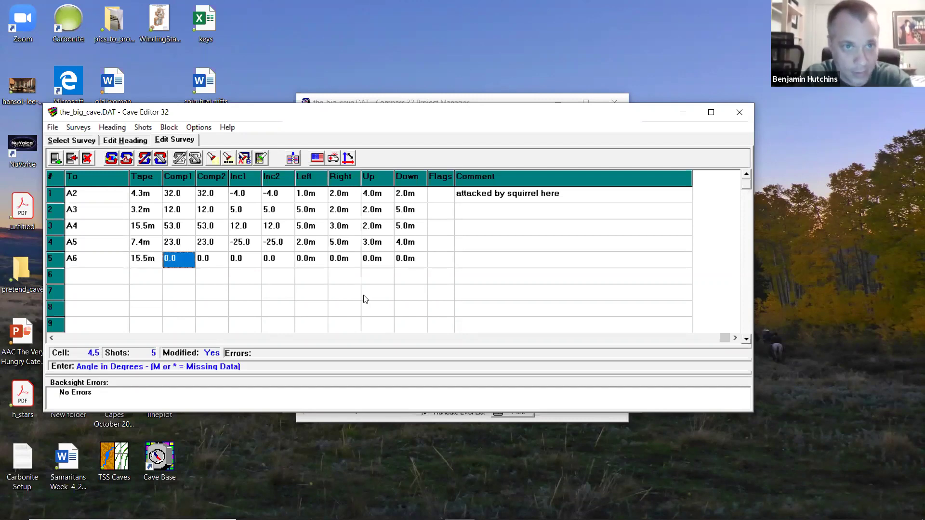
text(23)
key(Tab)
key(BackSpace)
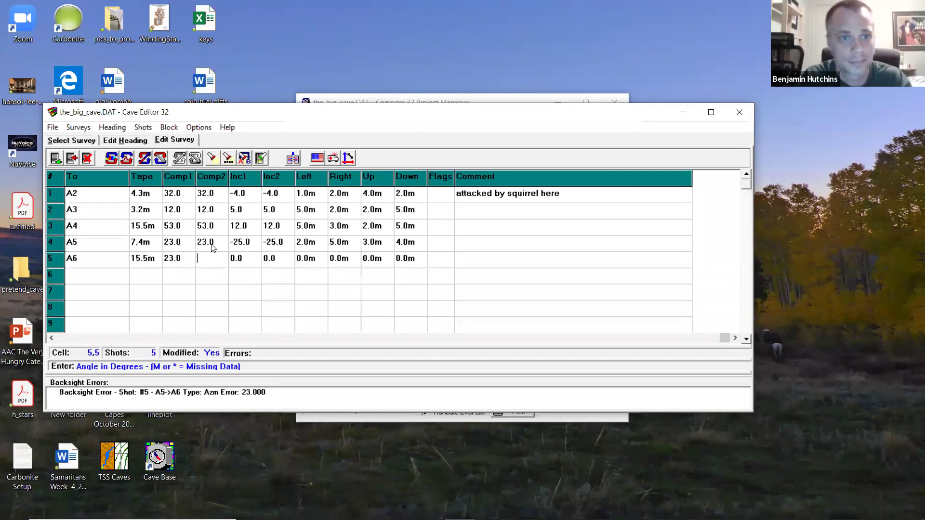
key(Return)
key(Return)
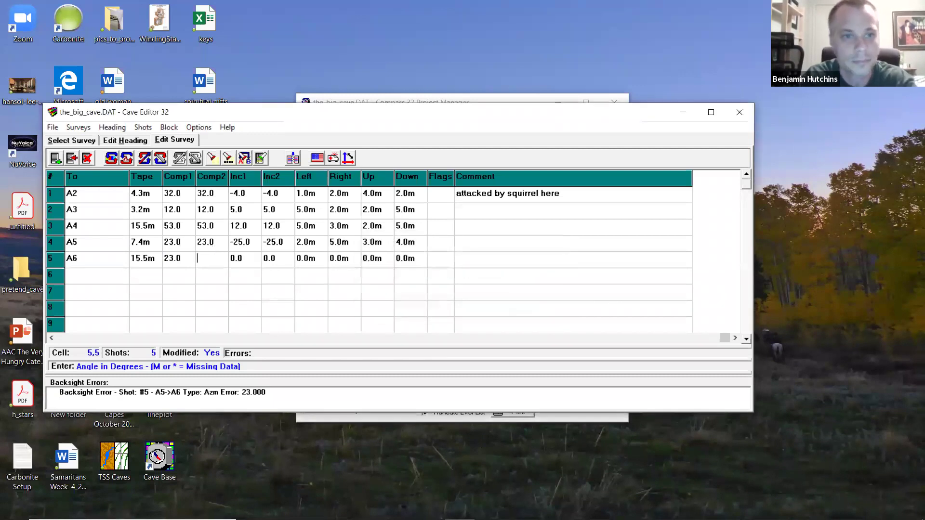
text(54)
key(Return)
key(Left)
key(Left)
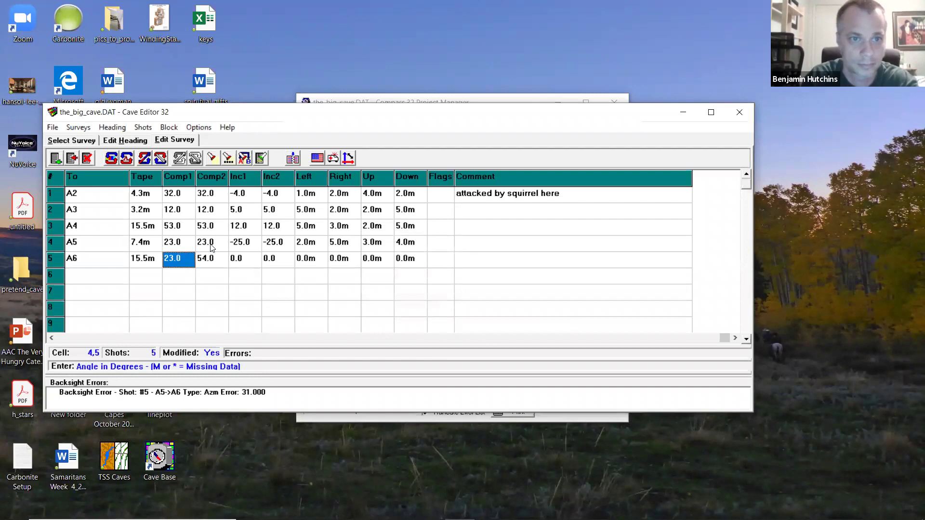
text(54)
key(Return)
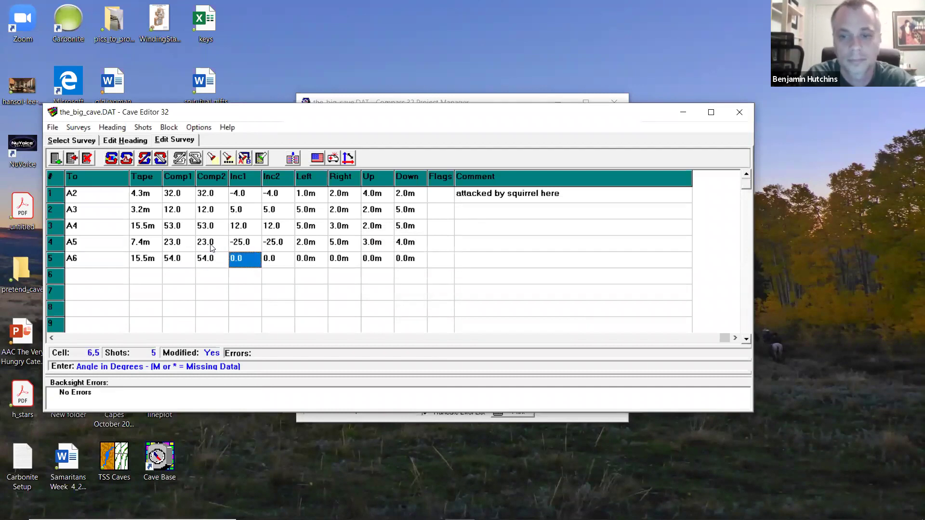
Step: Set the A6 shot's inclinations to -90 and 90, and its left, right, up and down distances to 5, 4, 5 and 5 m
text(-90)
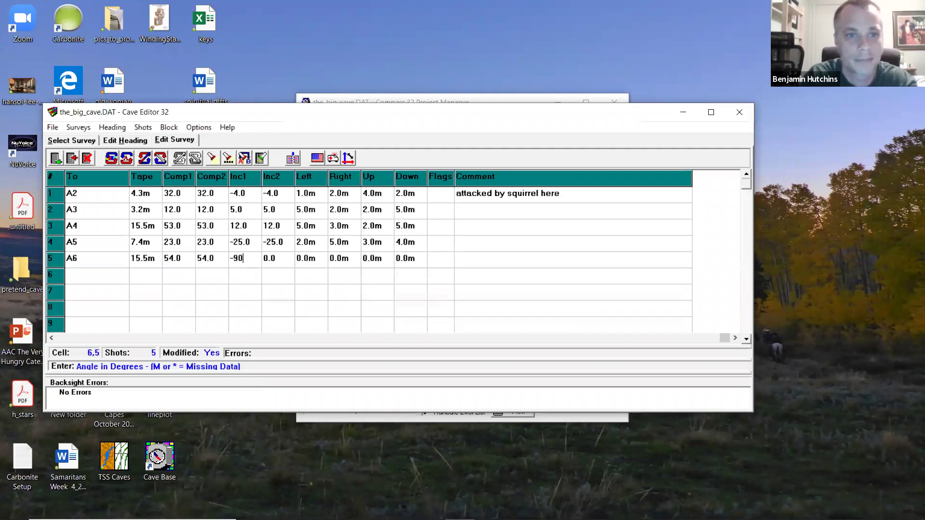
key(Return)
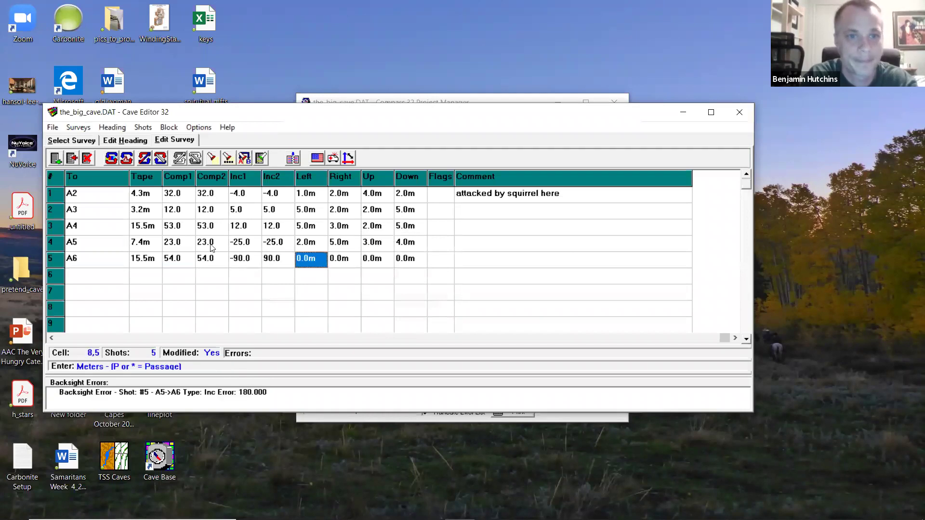
text(5)
key(Return)
text(4)
key(Return)
text(5)
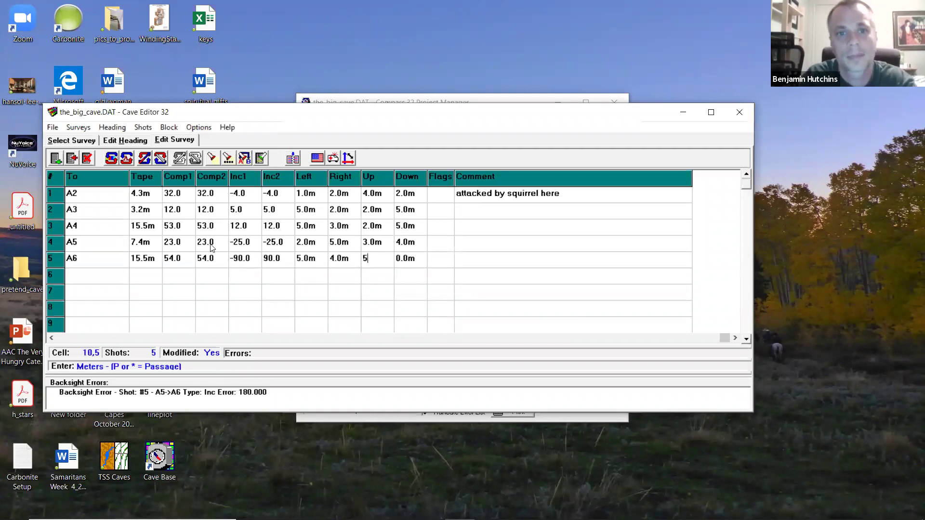
key(Return)
text(5)
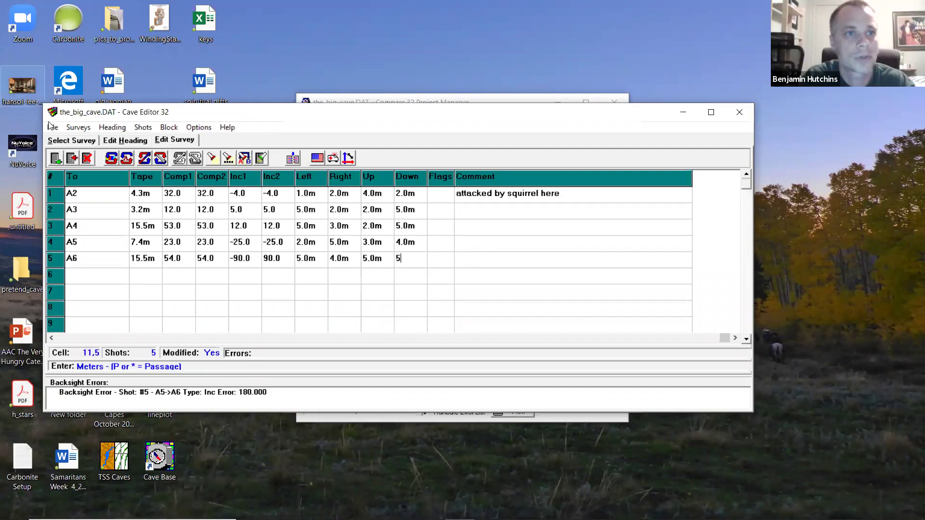
Step: Save the survey file and reopen survey A1-10 in the editor to check its shots
click(51, 127)
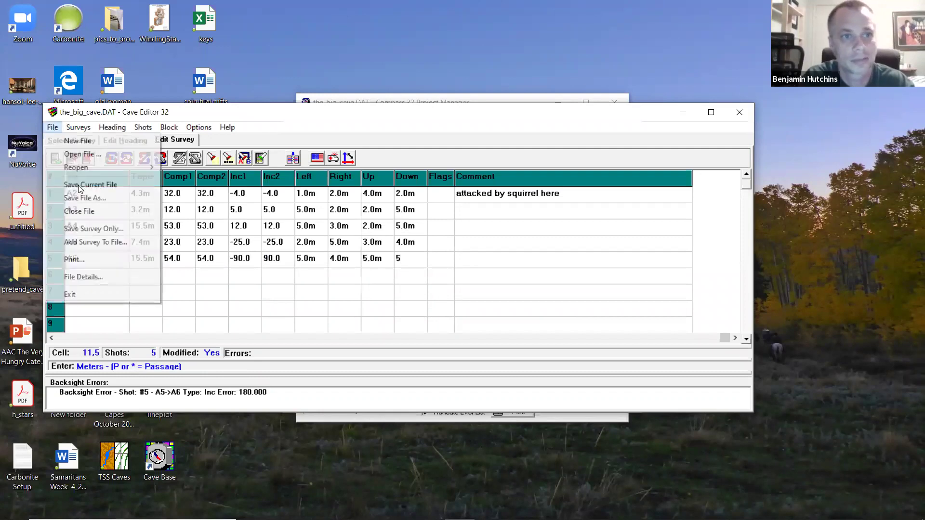
click(81, 188)
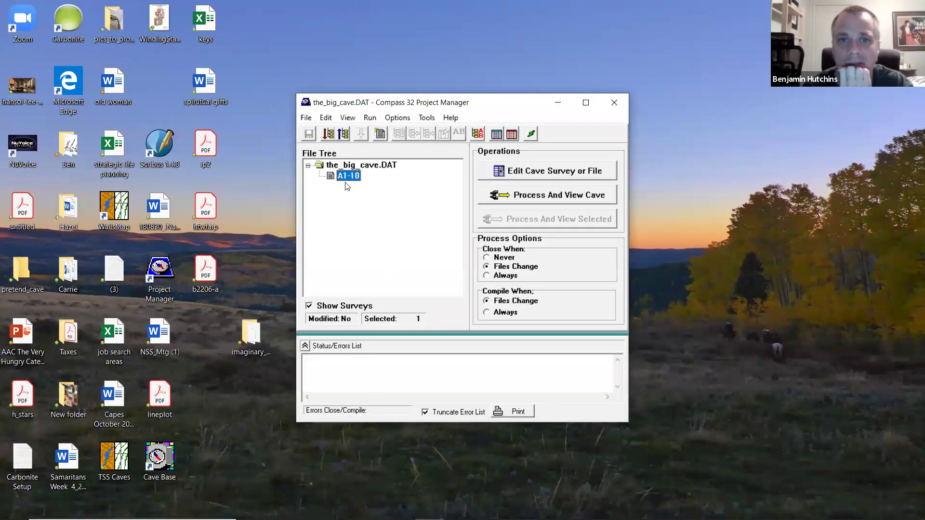
click(527, 172)
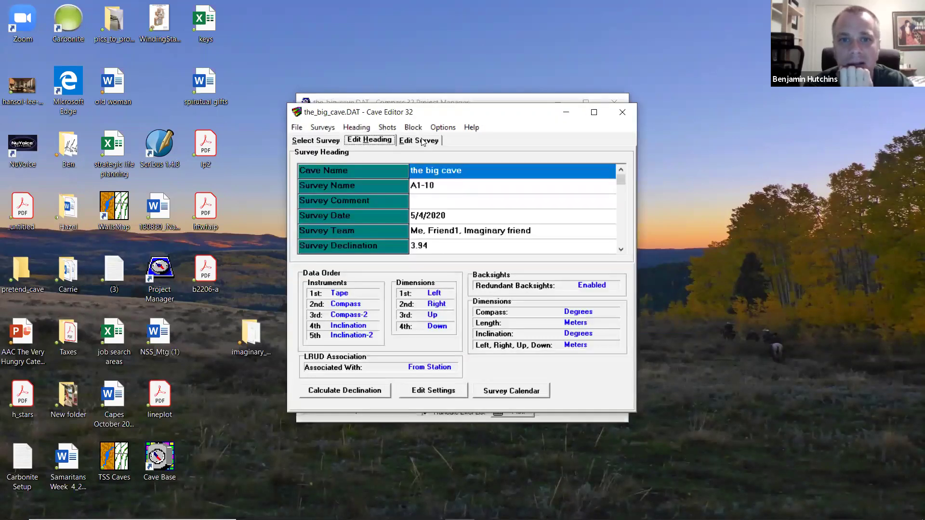
click(419, 140)
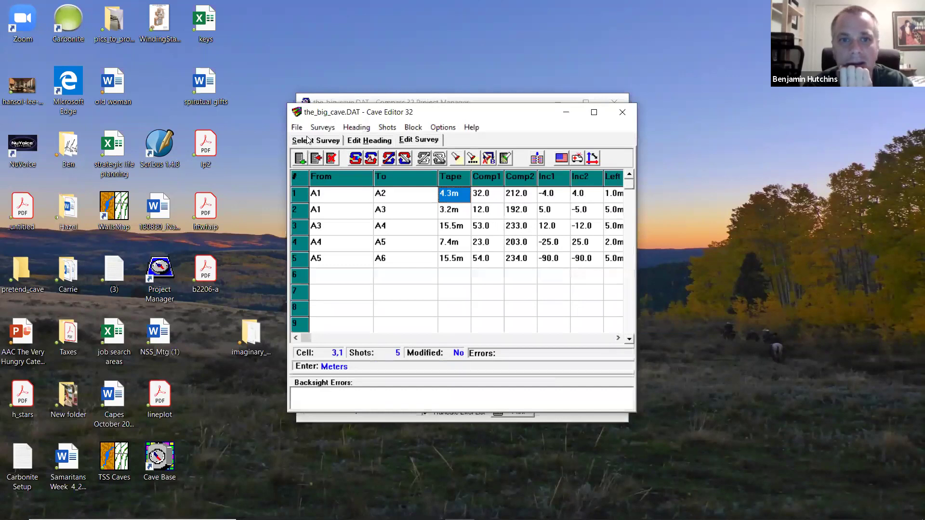
Step: Create a new survey named B1-5 in the_big_cave file
click(308, 139)
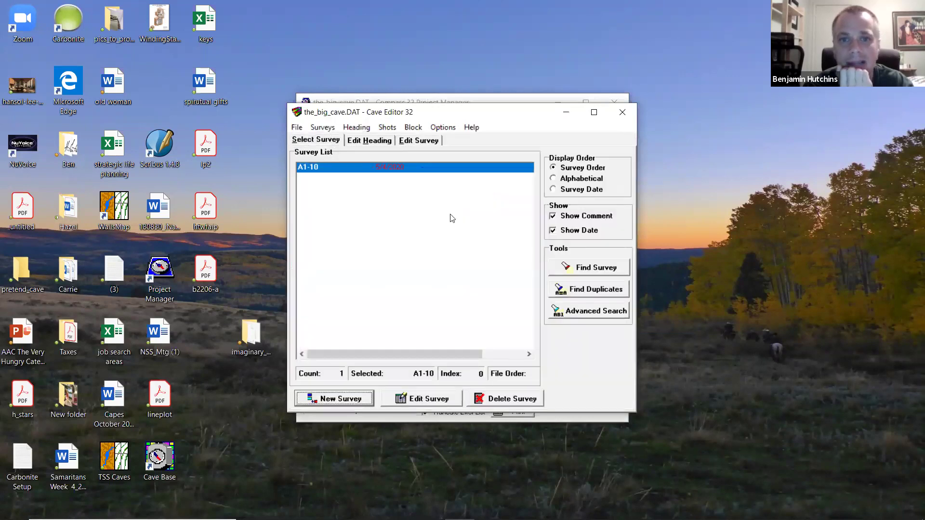
click(326, 399)
text(B)
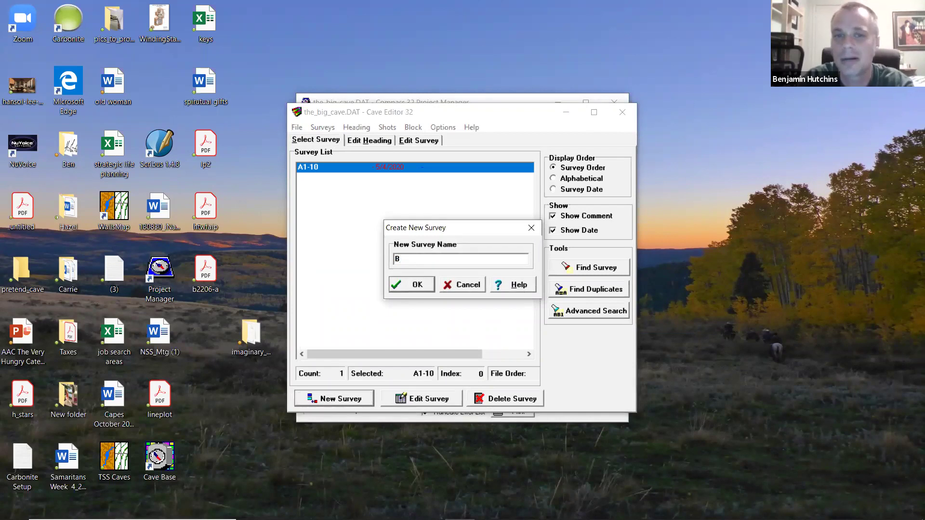
text(1-5)
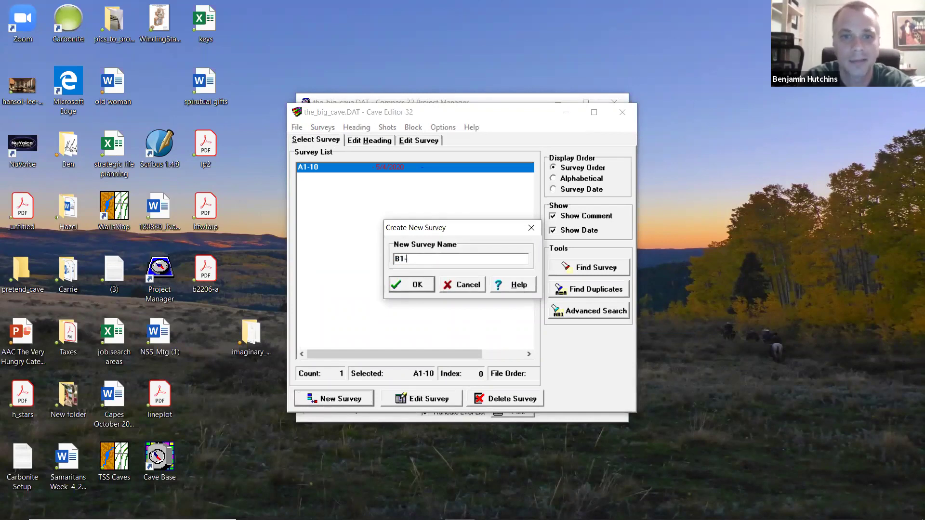
click(408, 284)
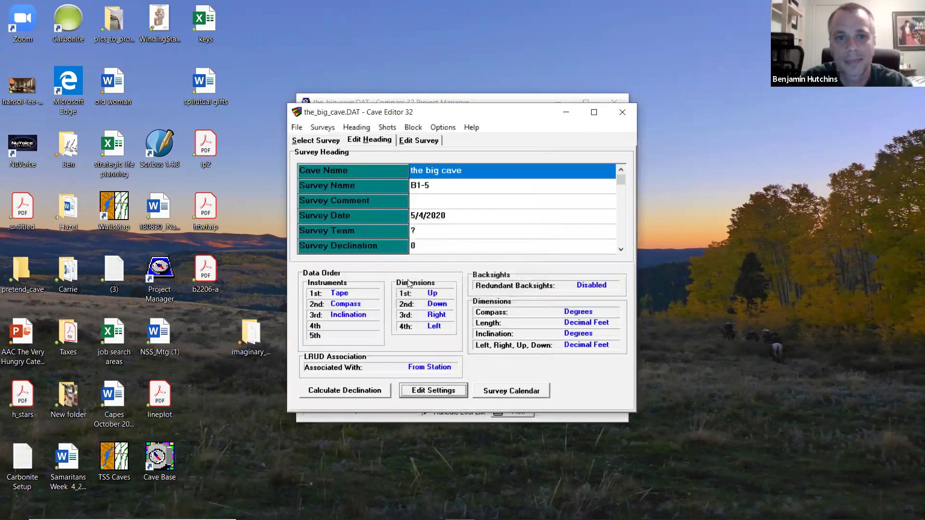
Step: Enter "Another" as the survey team in the B1-5 heading
click(415, 233)
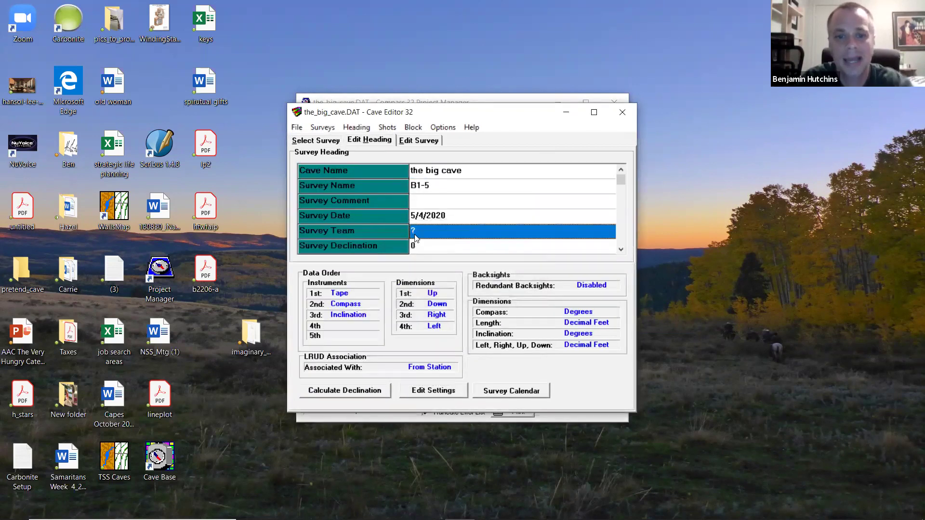
text(Anoth)
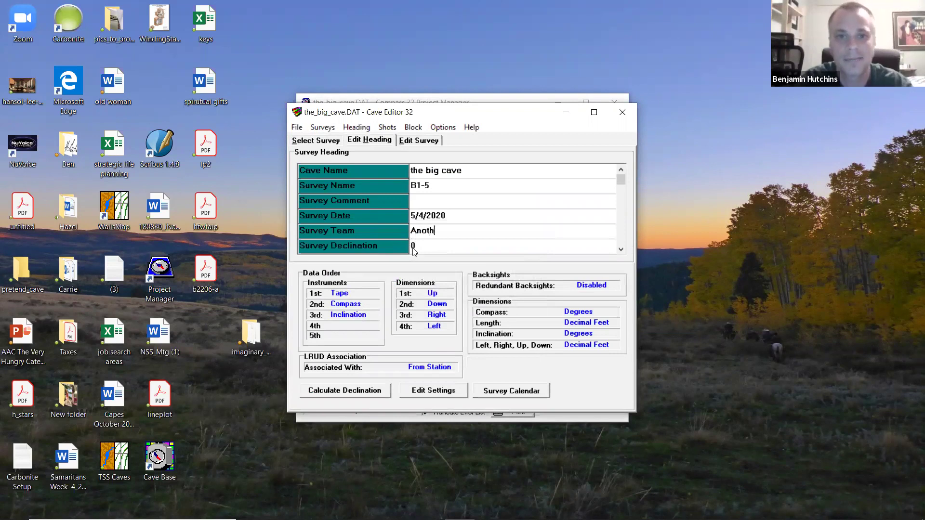
text(er)
Step: Calculate the B1-5 survey's declination from the cave's coordinates and survey date, and apply it to the heading
click(414, 249)
click(343, 391)
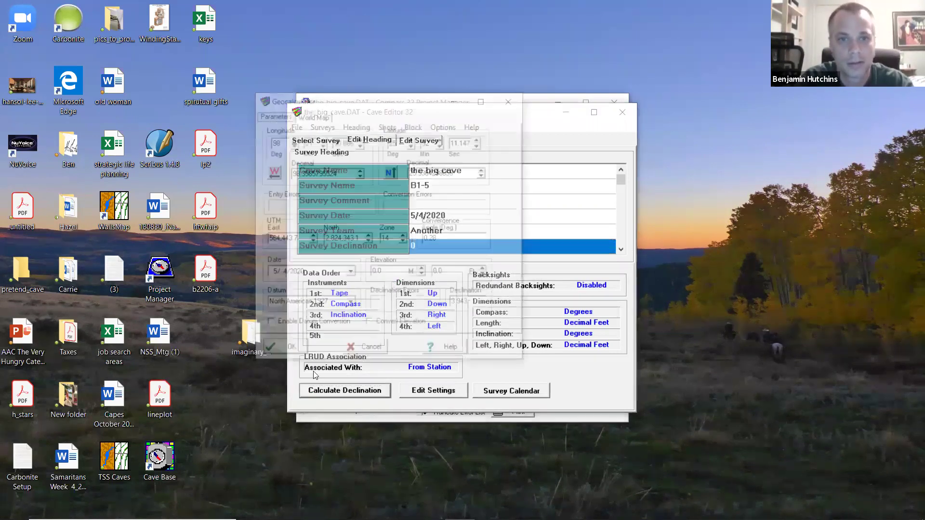
click(289, 348)
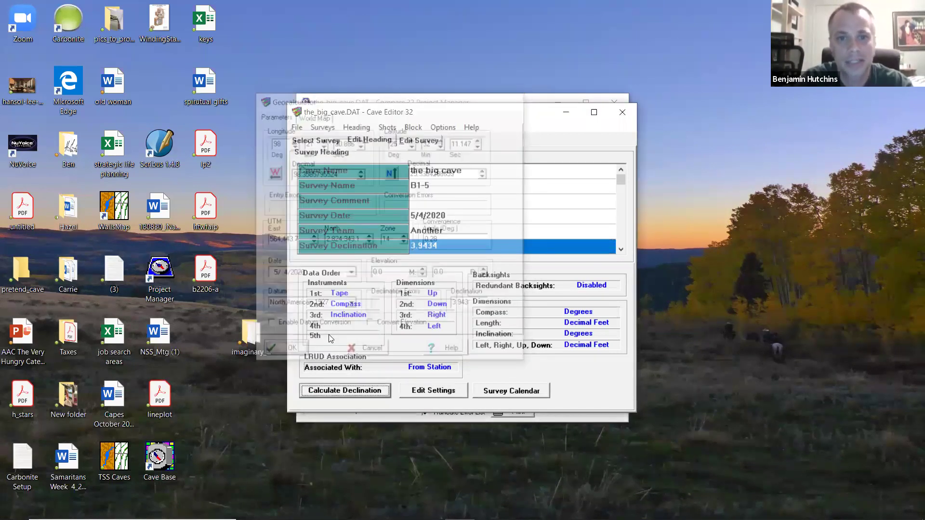
click(334, 393)
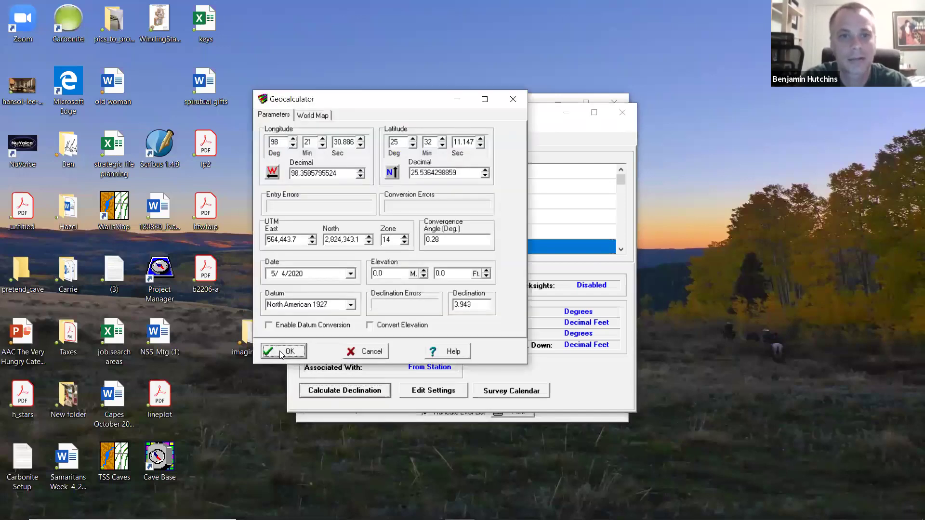
click(284, 351)
Step: Set the B1-5 survey's passage dimension order to Left, Right, Up, Down in its survey settings
click(437, 127)
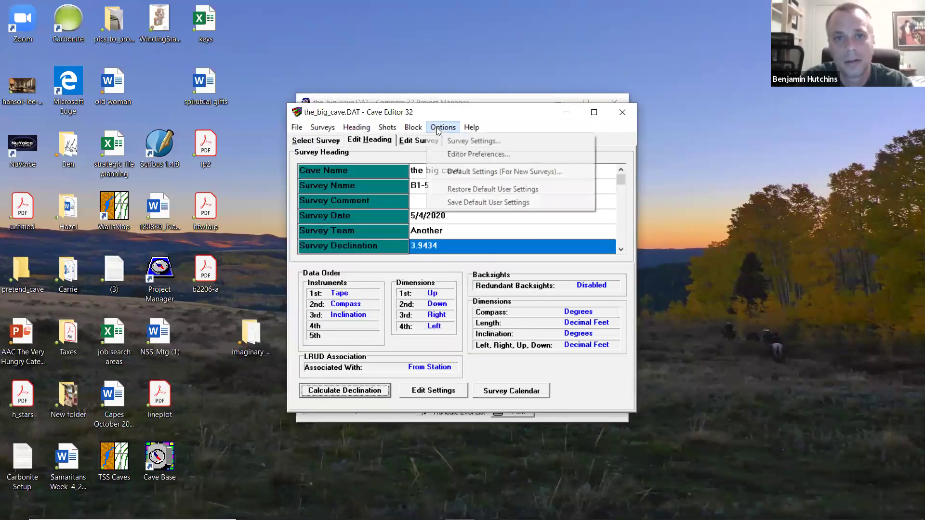
click(443, 138)
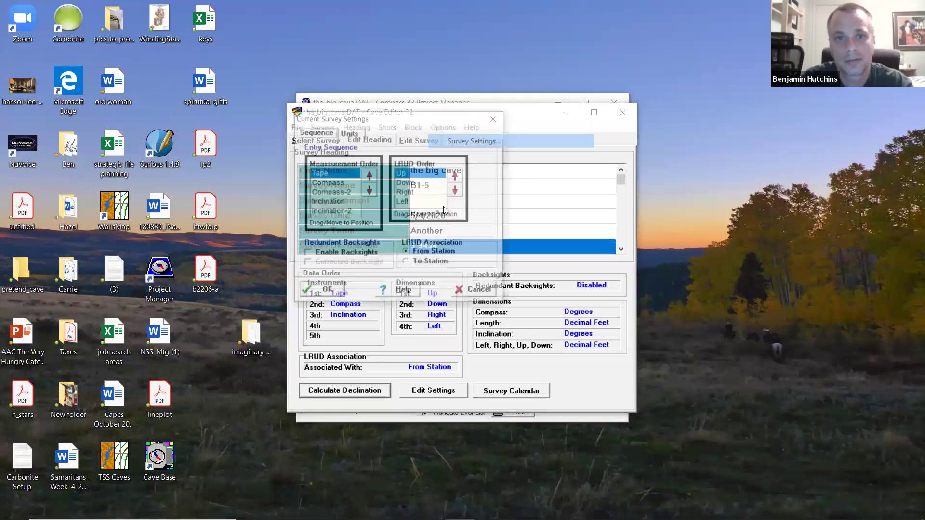
click(412, 203)
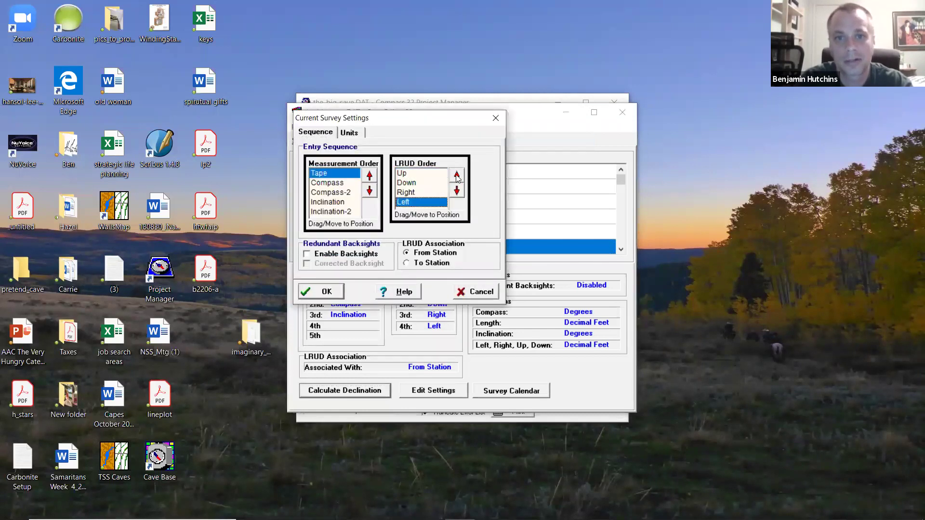
click(458, 177)
click(458, 178)
click(458, 177)
click(417, 203)
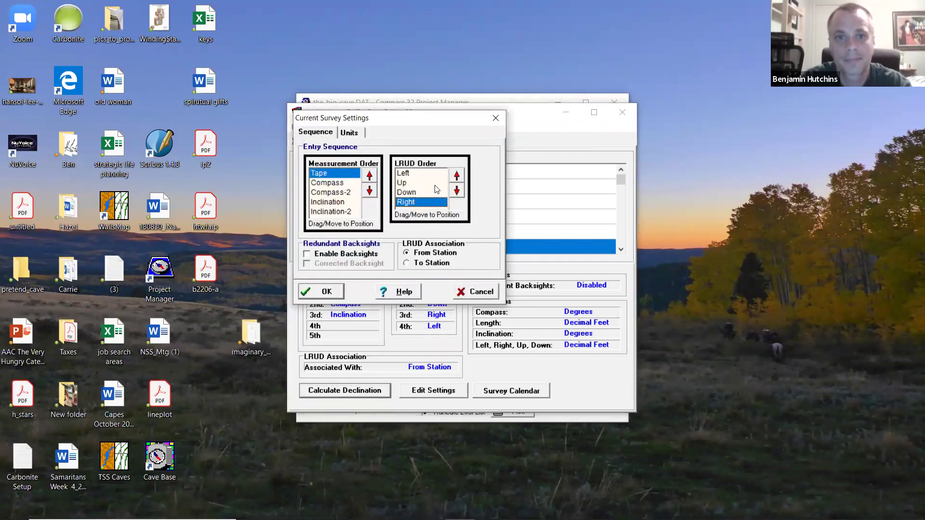
click(458, 177)
click(458, 177)
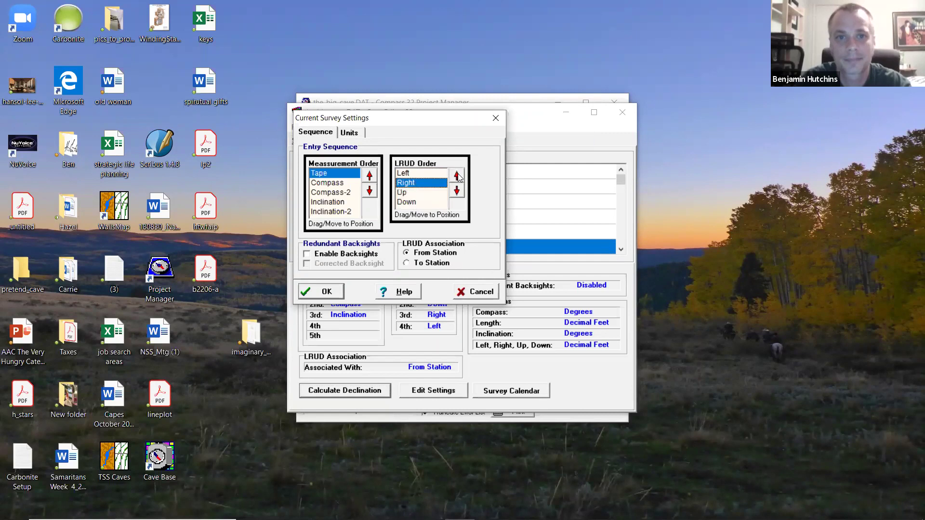
Step: Enable redundant and corrected backsights, set the length and passage dimension units to meters, and apply the survey settings
click(307, 254)
click(307, 264)
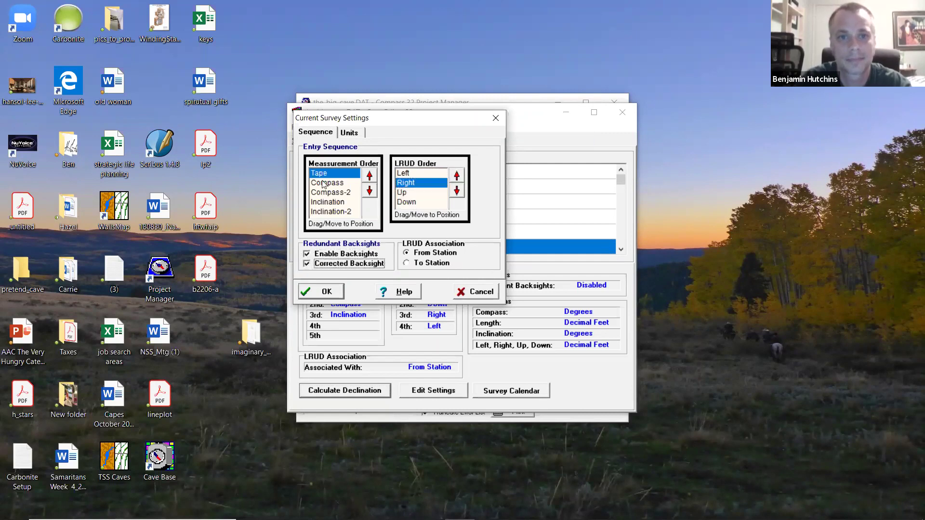
click(349, 133)
click(407, 184)
click(407, 225)
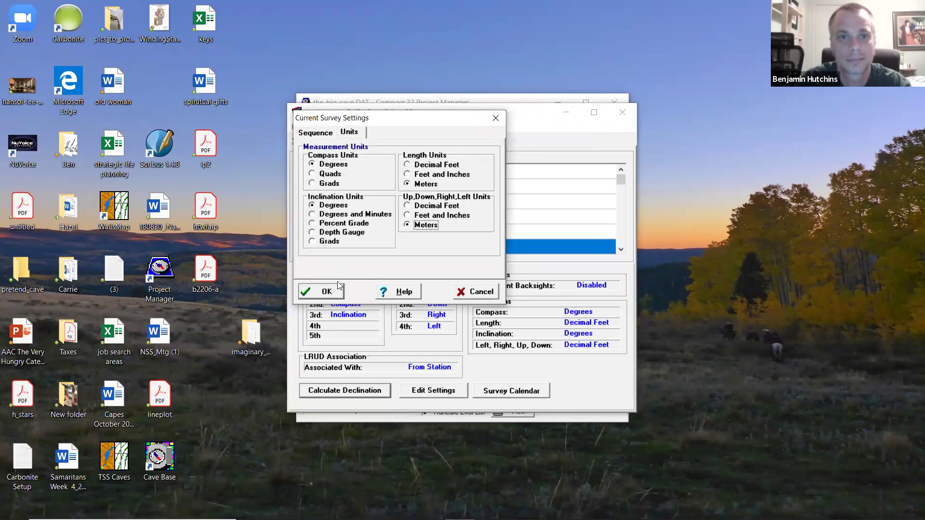
click(324, 295)
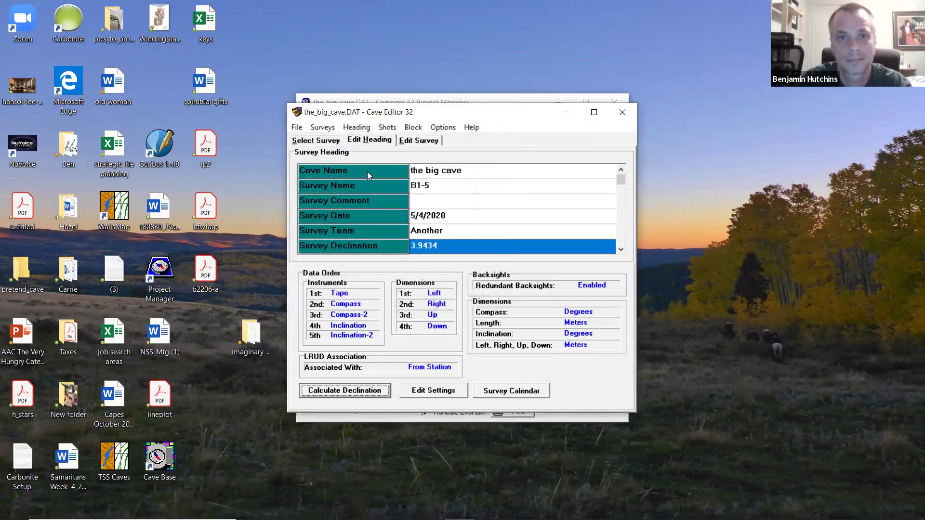
Step: Start the B1-5 survey's first shot from station A5 to station B1
key(alt+e)
text(A)
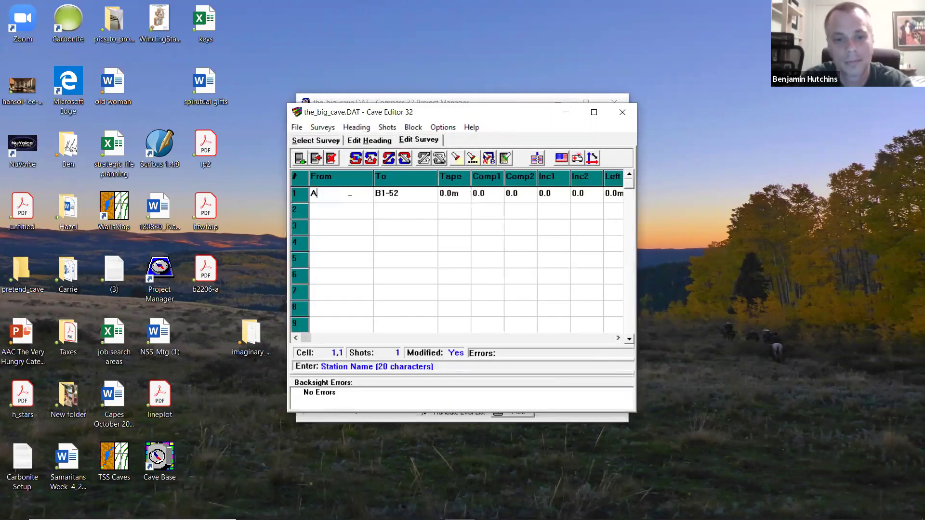
text(5)
key(Return)
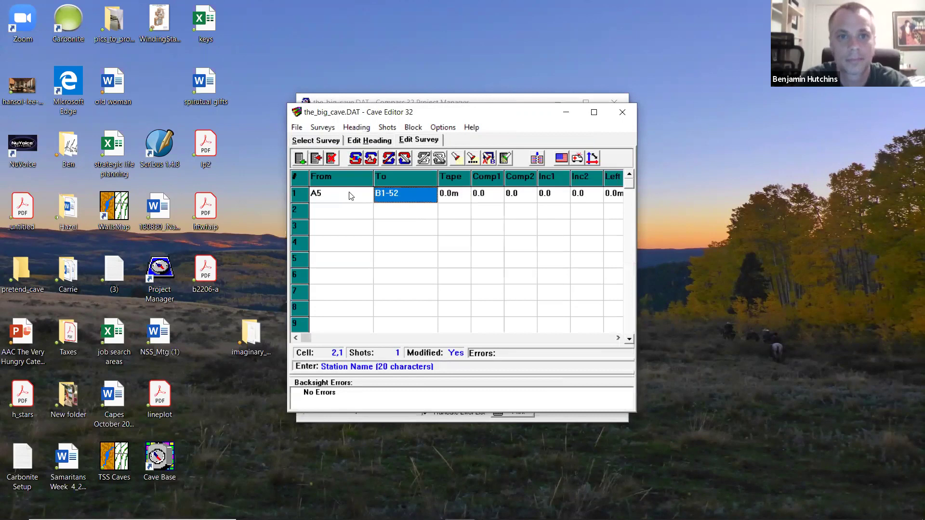
text(B1)
key(Return)
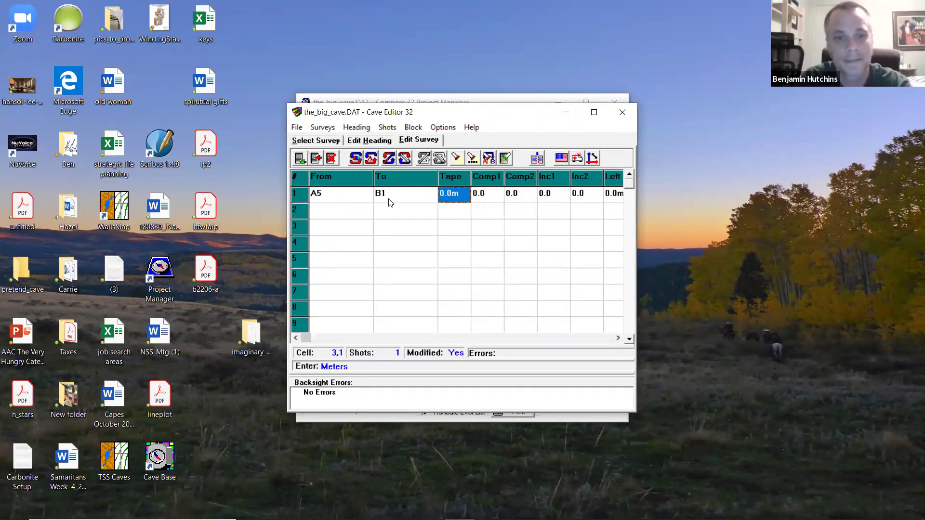
Step: Enter the A5 to B1 shot's tape length of 15 m and set both of its compass readings to 12
text(15)
key(Tab)
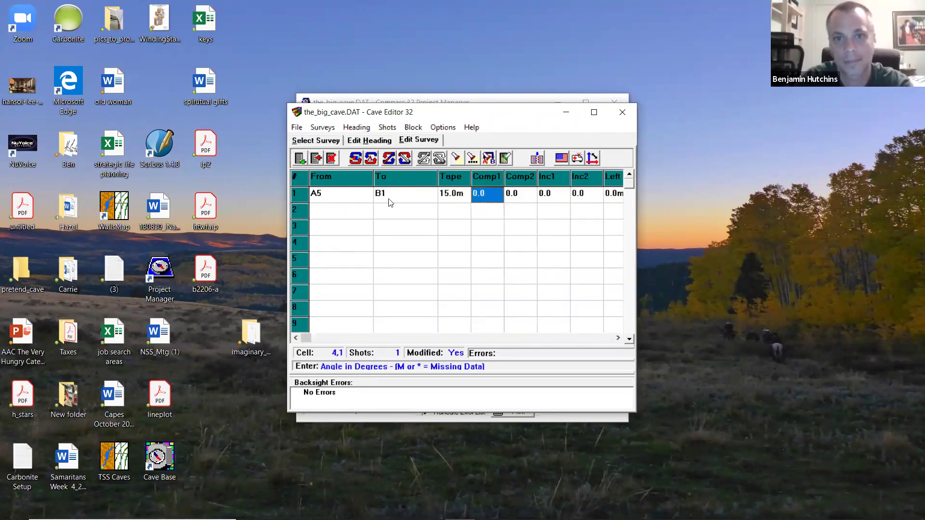
text(12)
key(Tab)
text(12)
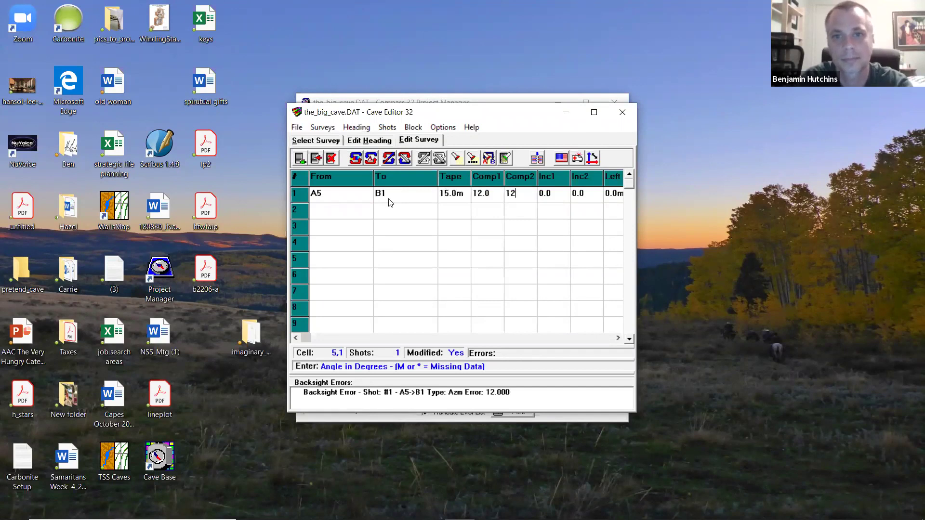
key(Tab)
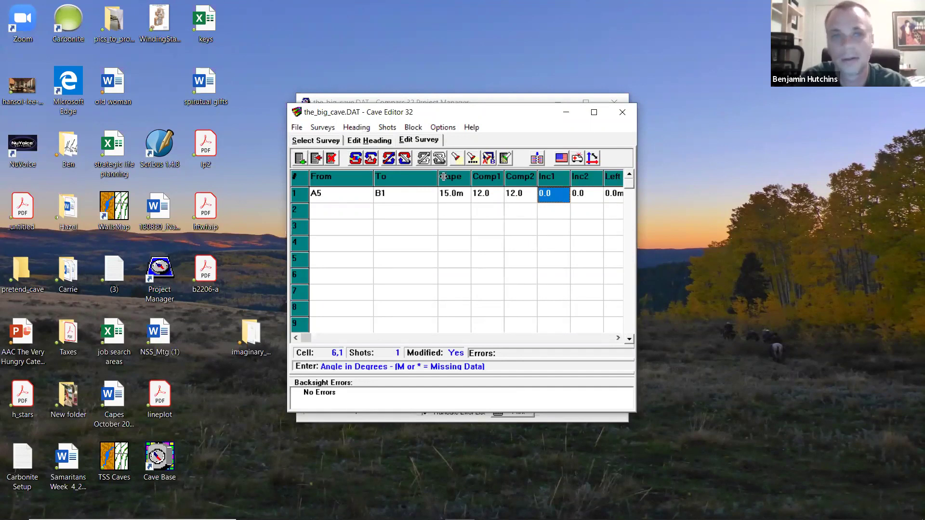
Step: Widen the editor window to show all columns and set the A5 to B1 shot's inclinations to -50 and 50
drag(287, 238, 21, 238)
drag(637, 238, 739, 238)
text(-50)
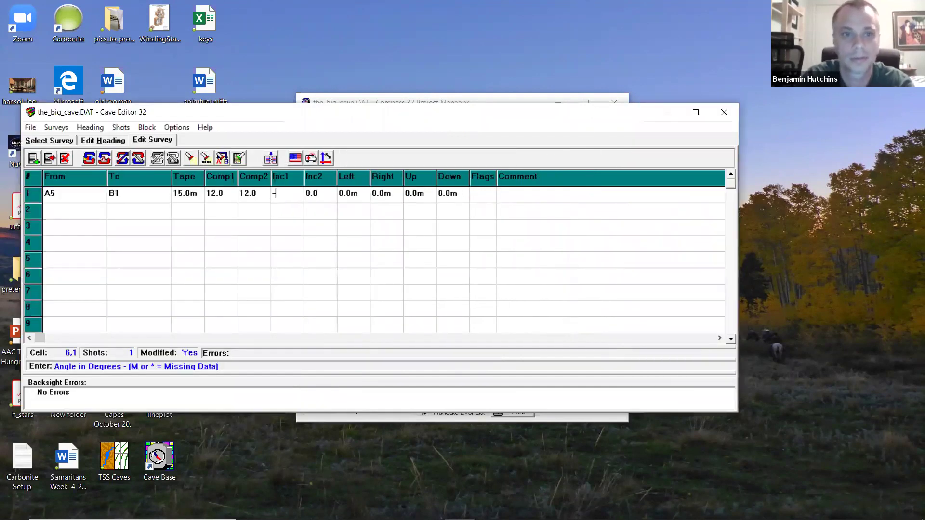
key(Tab)
text(50)
key(Tab)
Step: Set the A5 to B1 shot's left, right, up and down distances to 3, 3, 2 and 2 m and start the second shot
text(3)
key(Tab)
text(3)
key(Tab)
text(2)
key(Tab)
text(2)
key(Return)
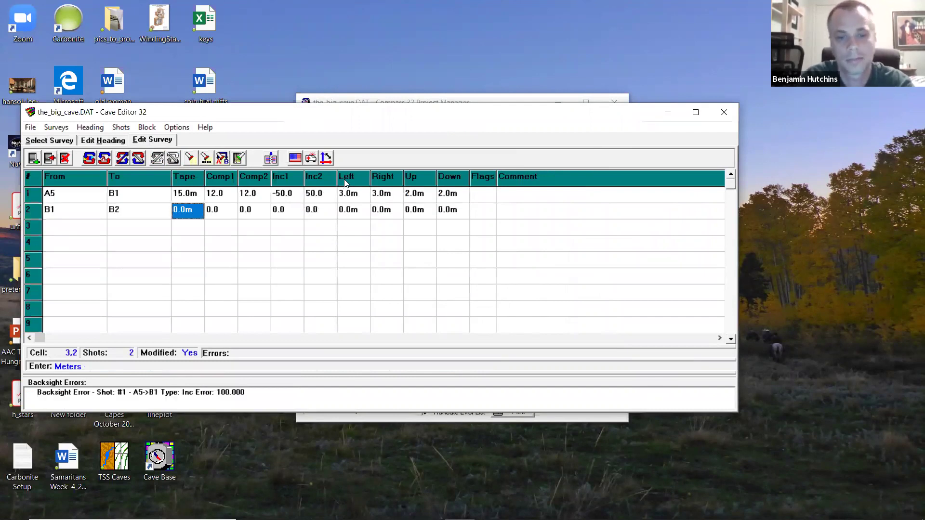
Step: Enter the B1 to B2 shot's tape length of 5.5 m and set both of its compass readings to 76
text(5.5)
key(Tab)
text(76)
key(Tab)
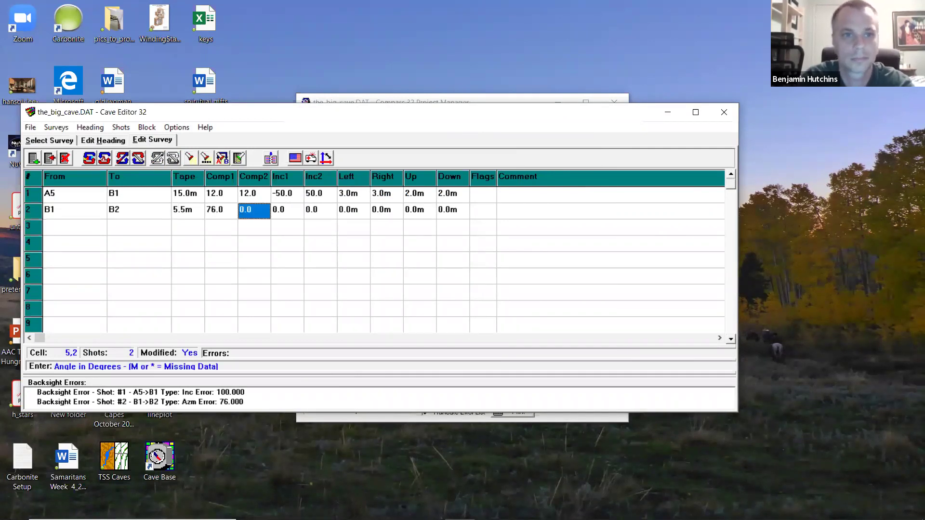
text(7)
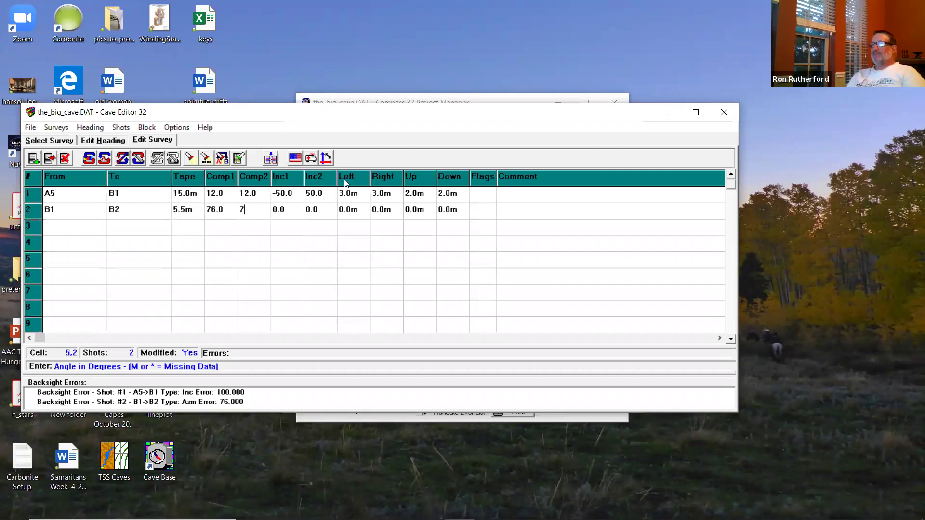
text(6)
key(Tab)
Step: Correct the A5 to B1 shot's second inclination to -50 and set the B1 to B2 shot's first inclination to 76
click(320, 196)
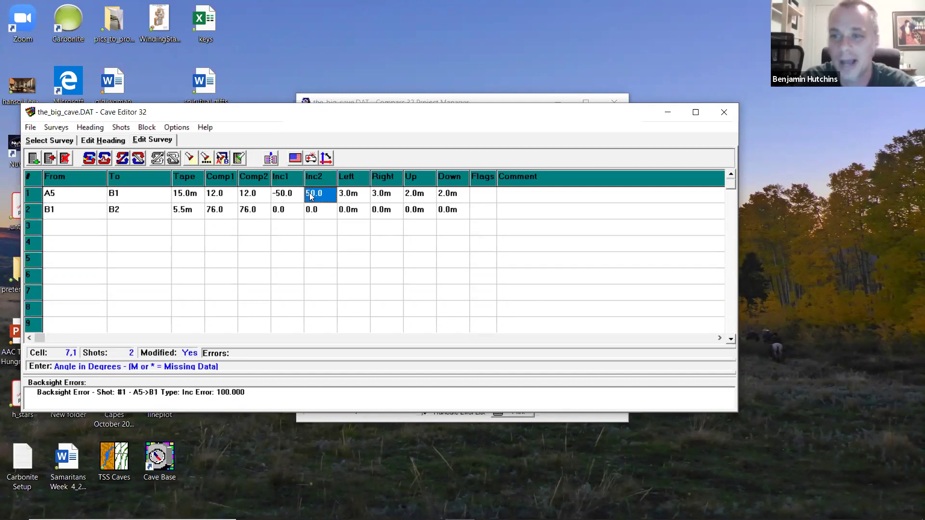
text(-50)
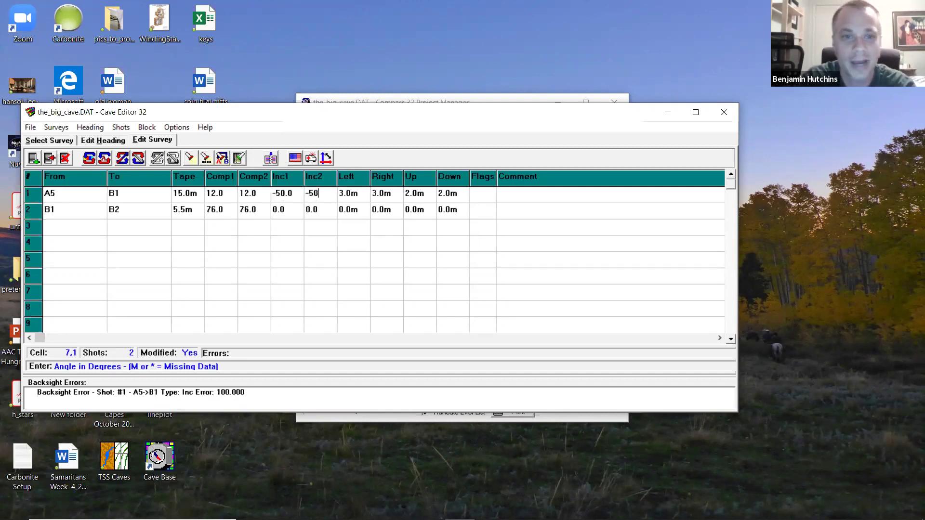
click(284, 211)
text(76)
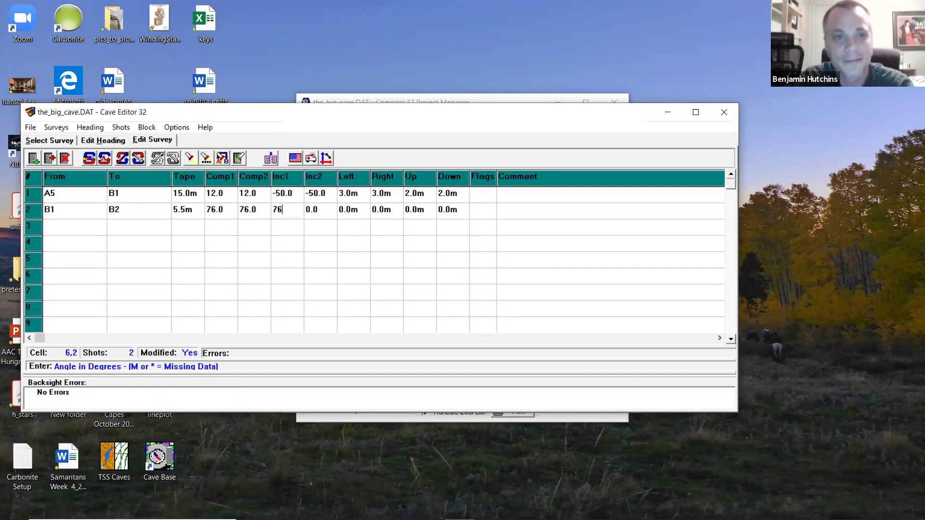
key(Return)
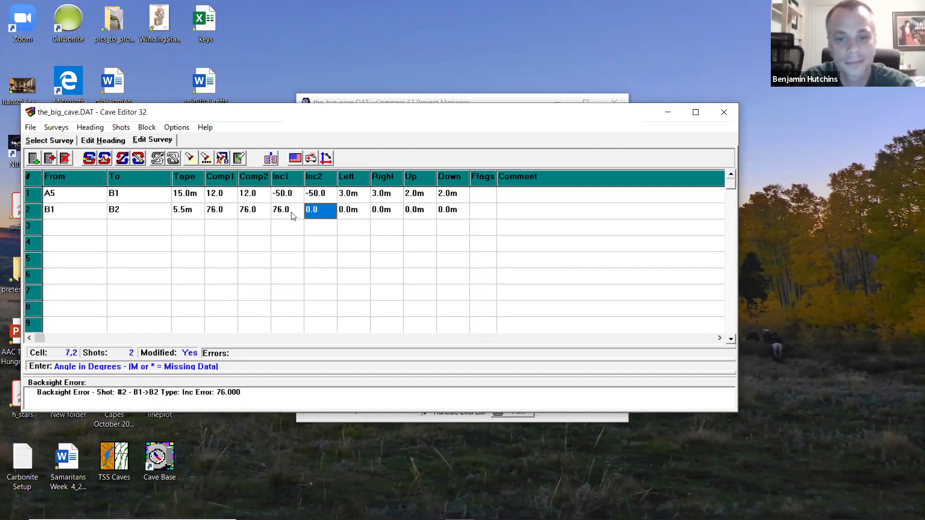
Step: Set the B1 to B2 shot's second inclination to 76 and its left, right, up and down distances to 9, 8, 3 and 1 m
text(76)
key(Return)
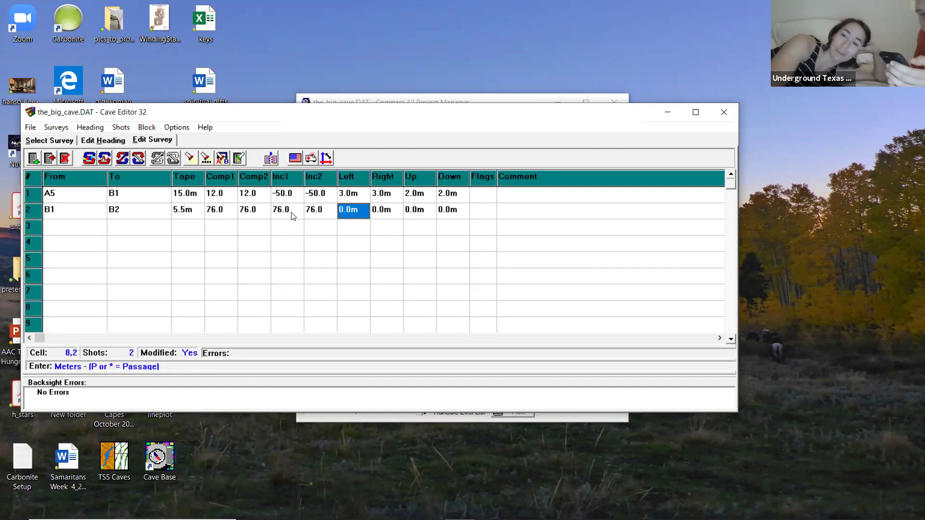
text(90)
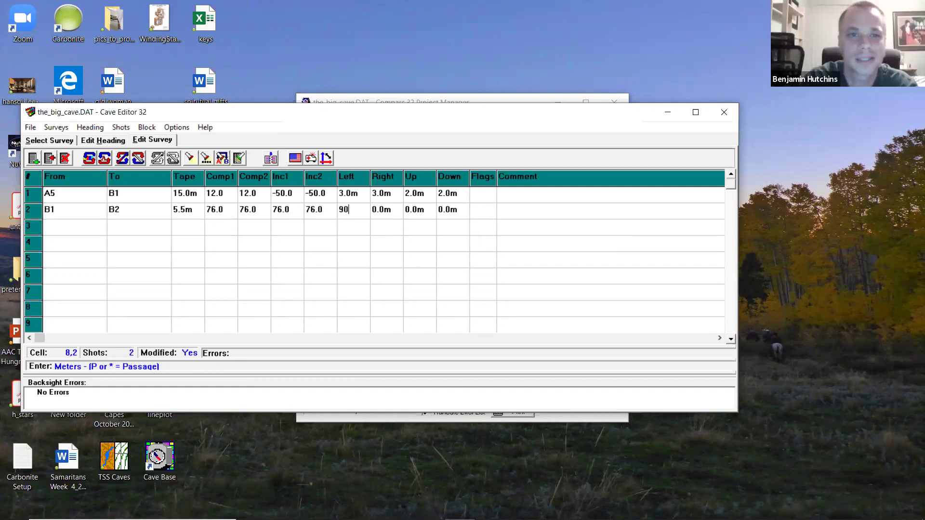
key(Return)
key(Return)
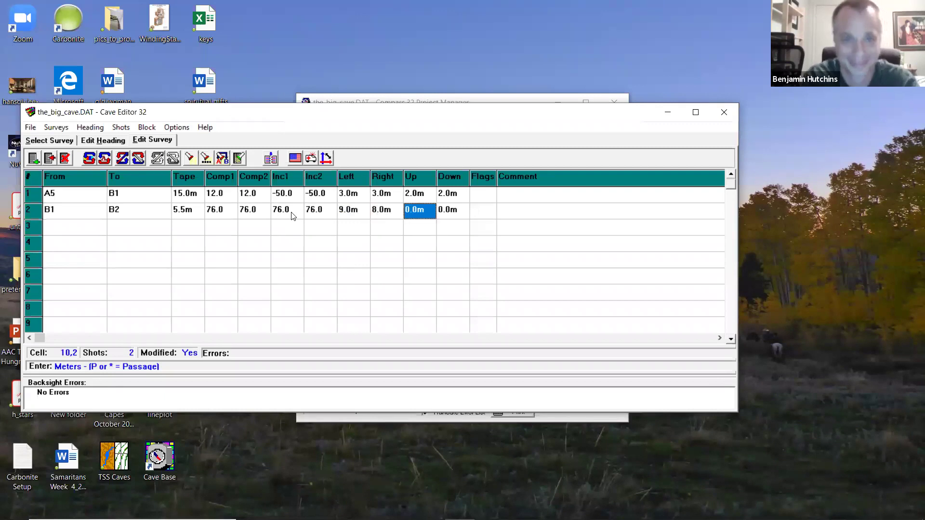
text(3)
key(Return)
text(1)
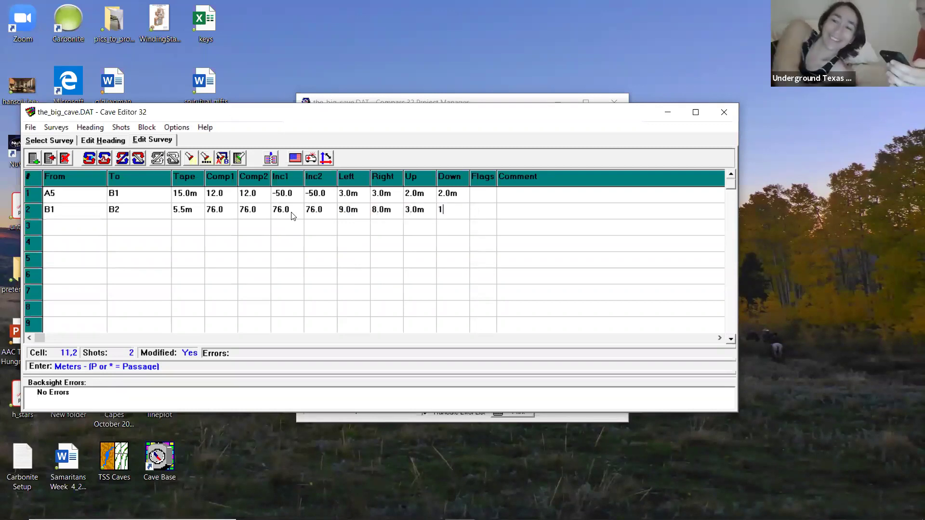
key(Return)
Step: Enter the B2 to B3 shot's tape length of 6.7 m, both compass readings as 101 and both inclinations as -2
text(6.7)
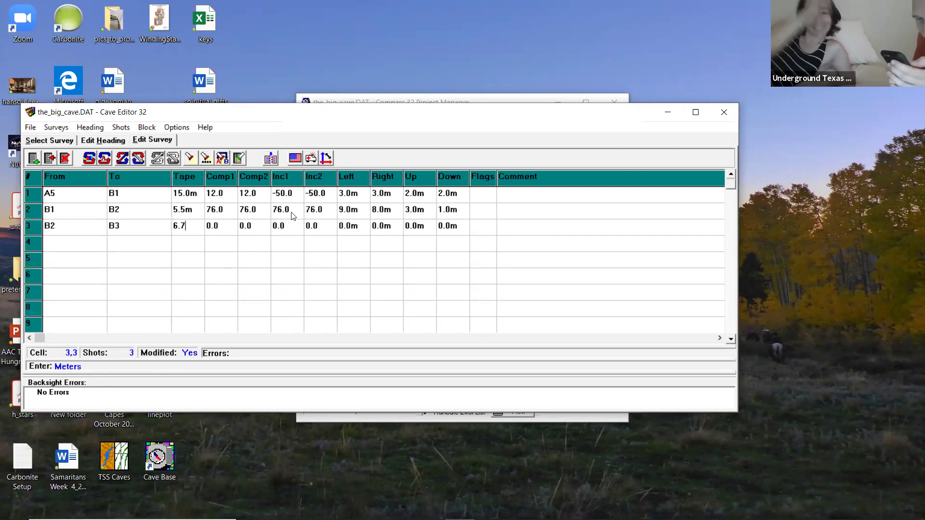
key(Return)
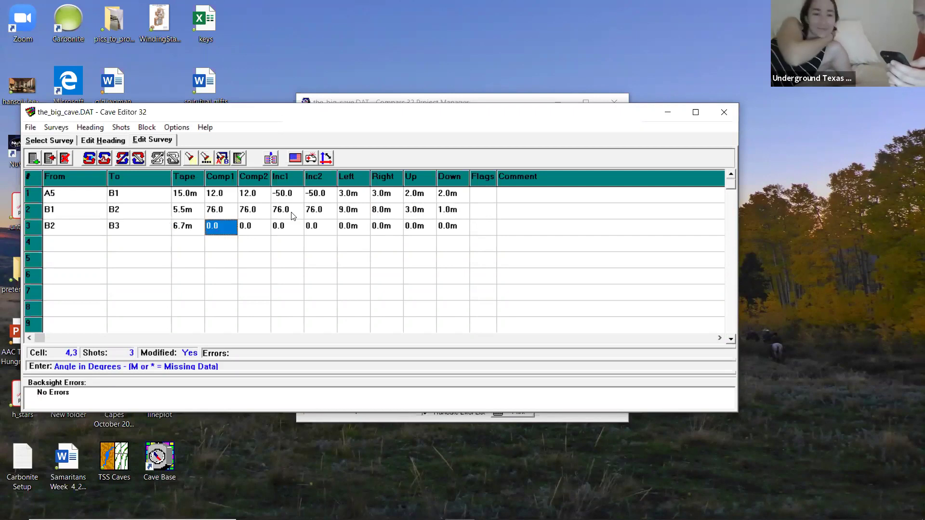
text(101)
key(Return)
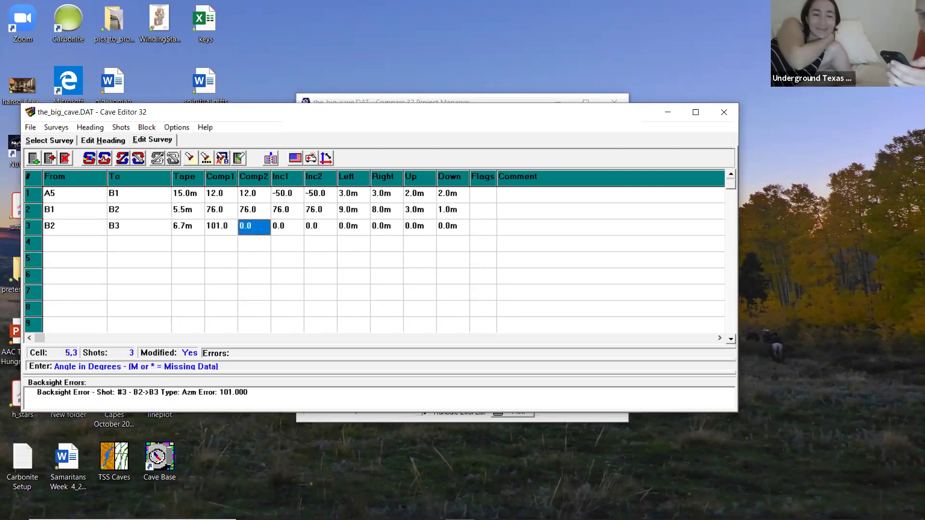
text(101)
key(Return)
text(-)
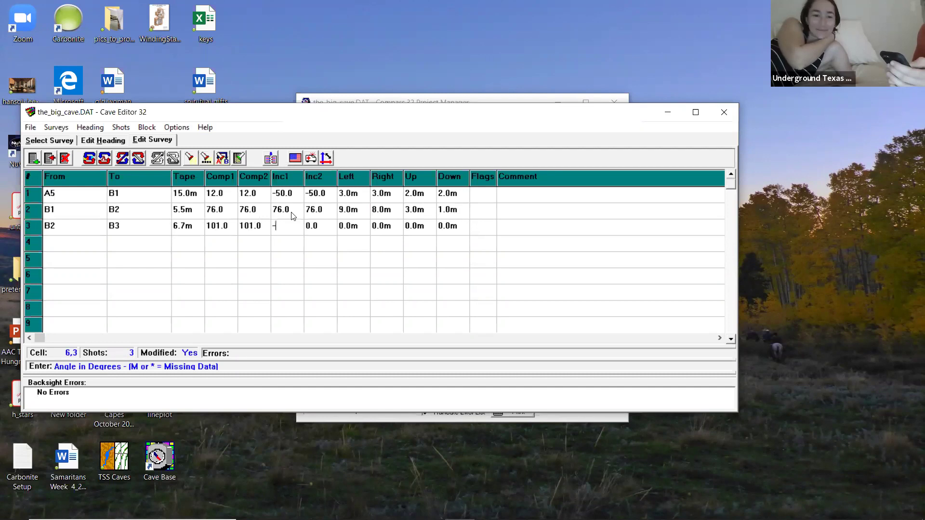
text(2)
key(Return)
text(-2)
key(Return)
Step: Set the B2 to B3 shot's left, right, up and down distances to 3, 5, 3 and 1 m
text(3)
key(Return)
text(5)
key(Return)
text(3)
key(Return)
text(1)
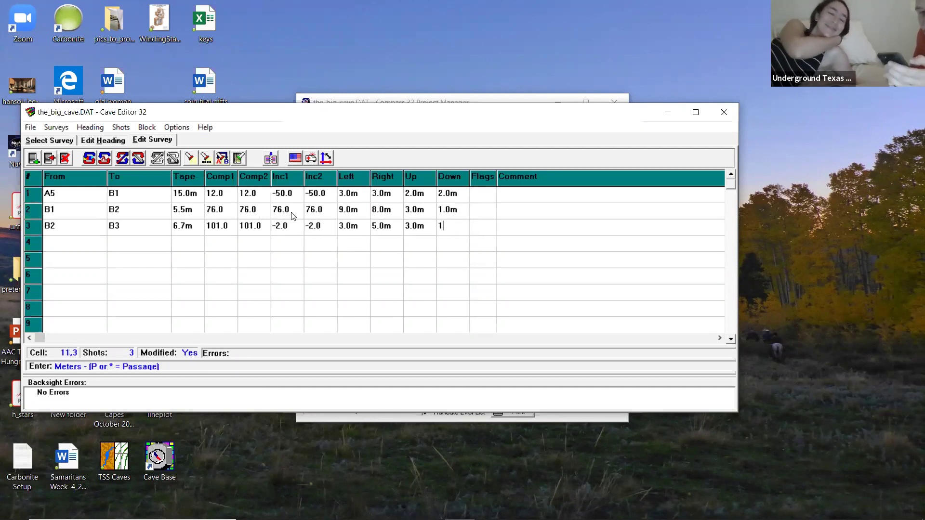
Step: Save the current cave file with its B survey shots and close the survey editor
click(30, 127)
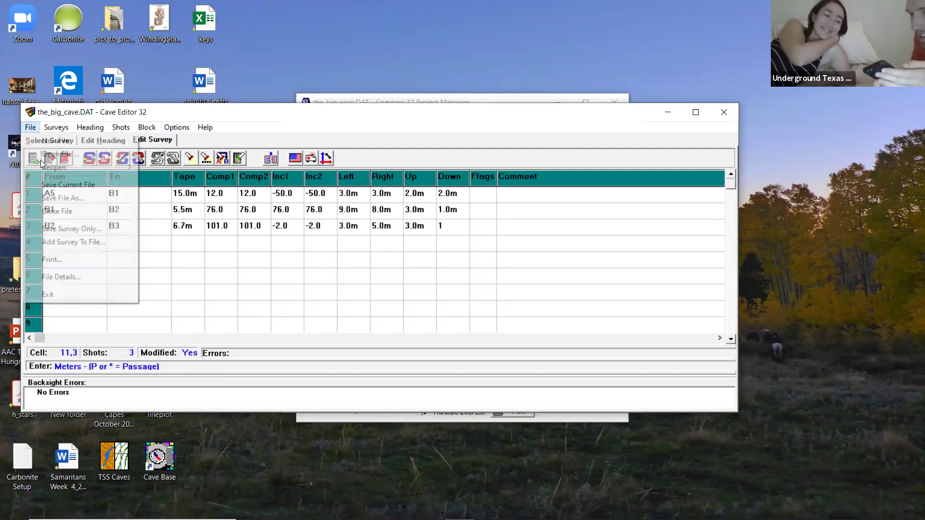
click(53, 185)
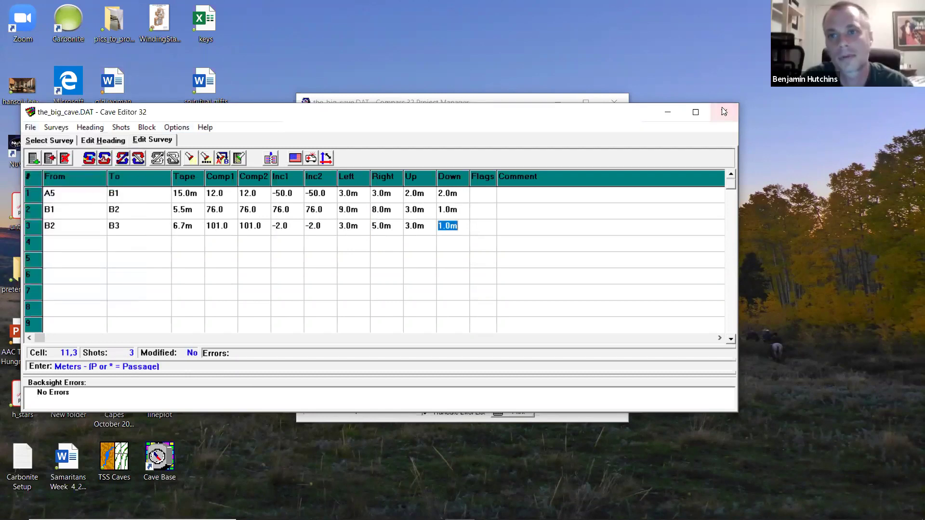
key(alt+F4)
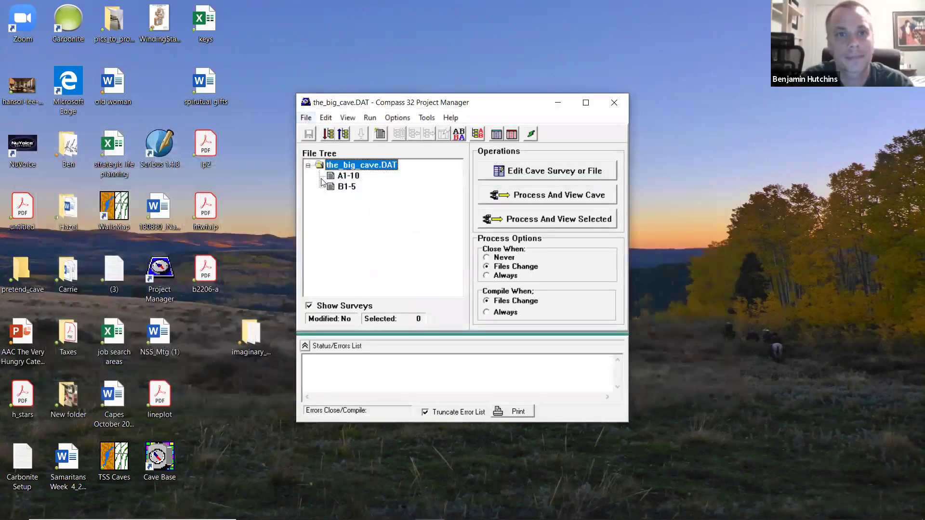
Step: Process the_big_cave file and view its line plot
key(alt+f)
key(Escape)
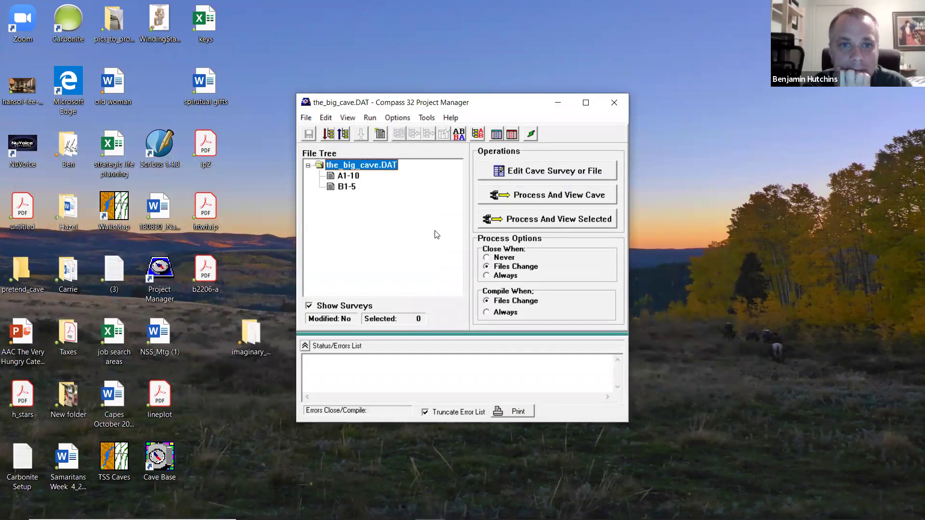
click(501, 195)
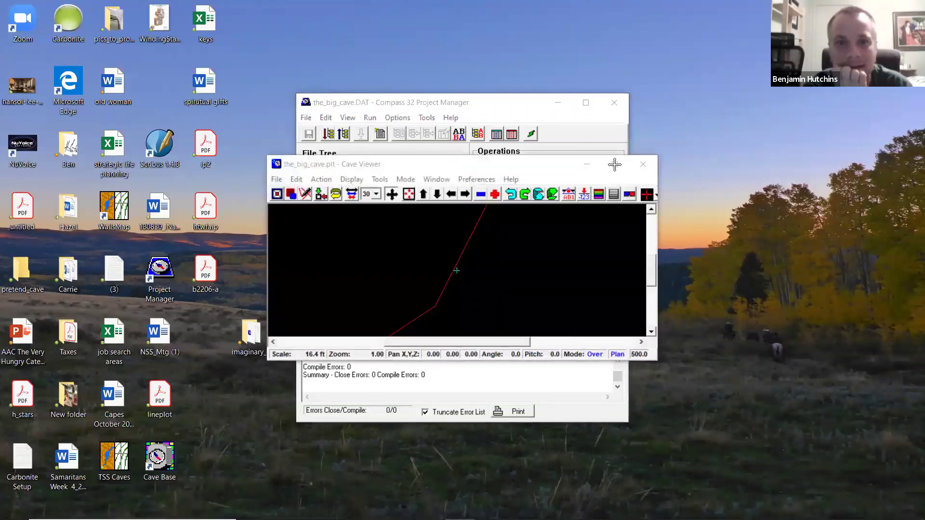
click(615, 165)
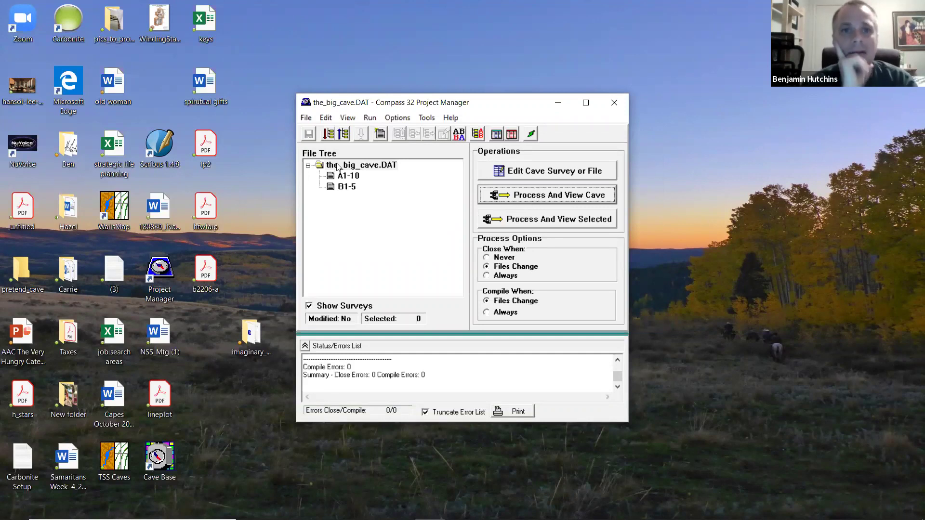
Step: Examine the cave statistics, checking the data summary's cave depth and the per-survey statistics, and close them
click(370, 119)
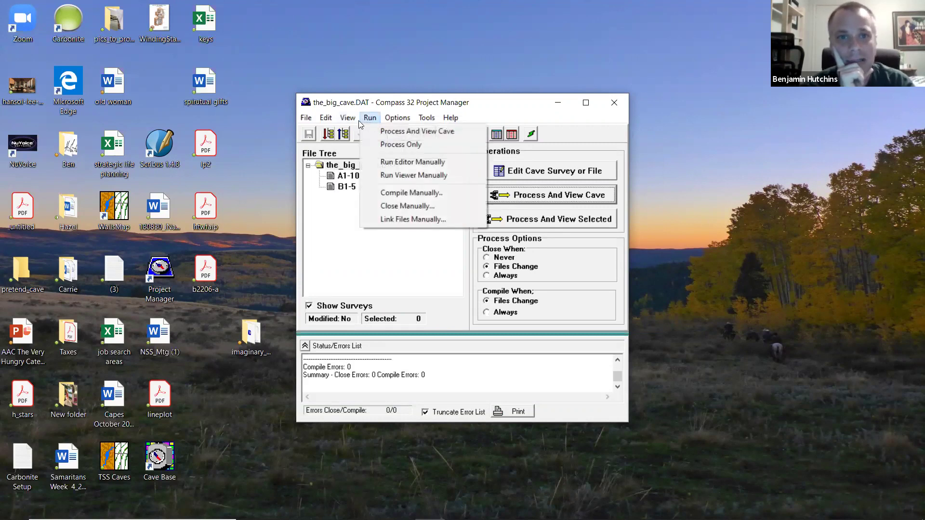
mouse_move(349, 116)
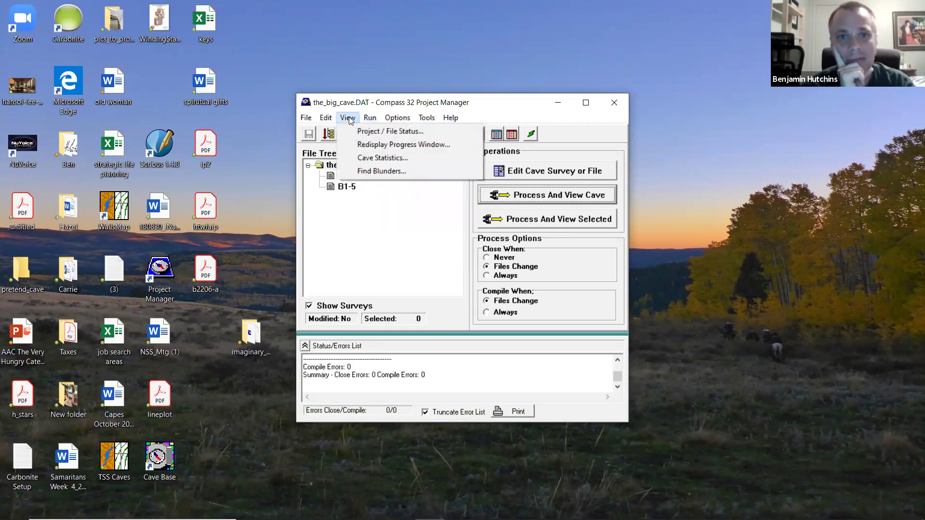
click(358, 159)
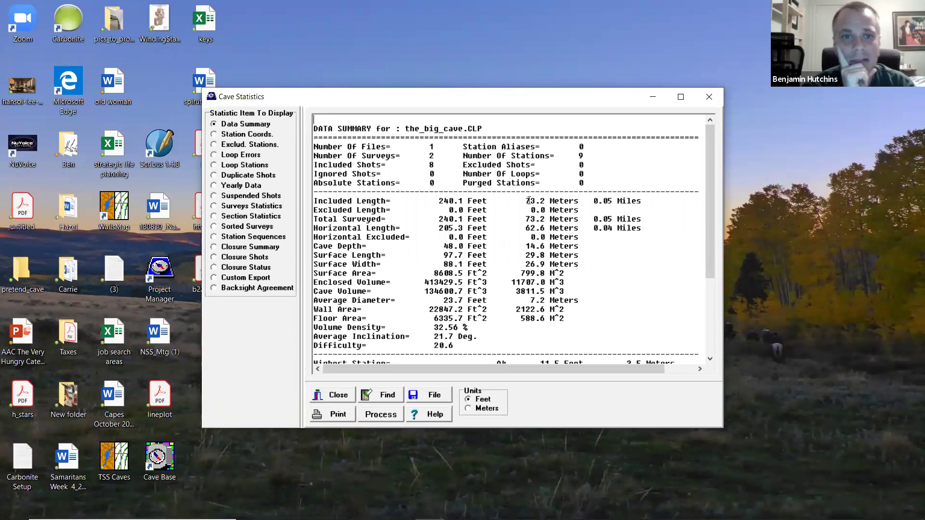
drag(529, 246, 552, 248)
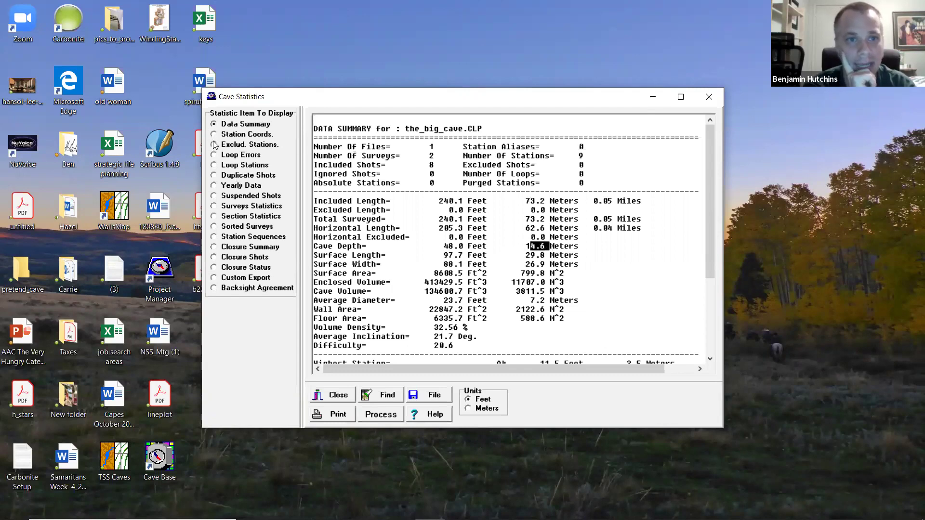
click(214, 209)
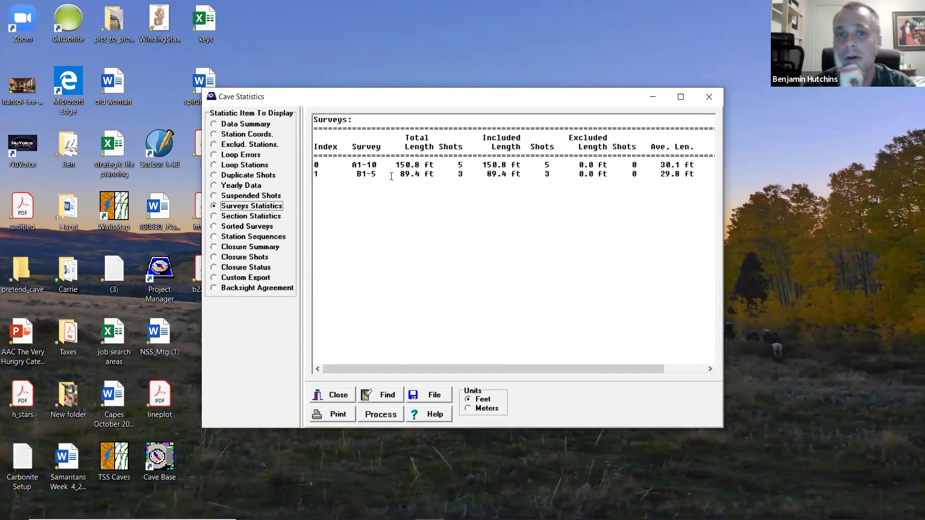
click(333, 398)
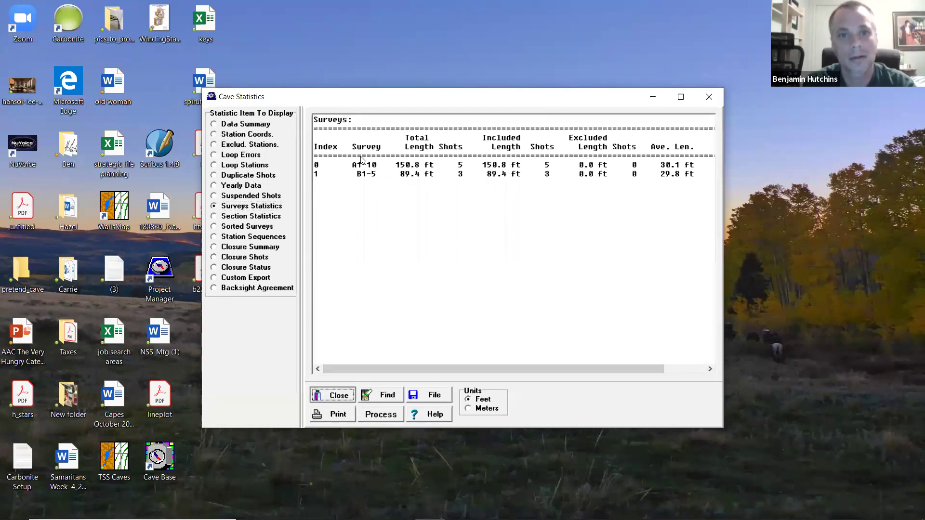
click(347, 118)
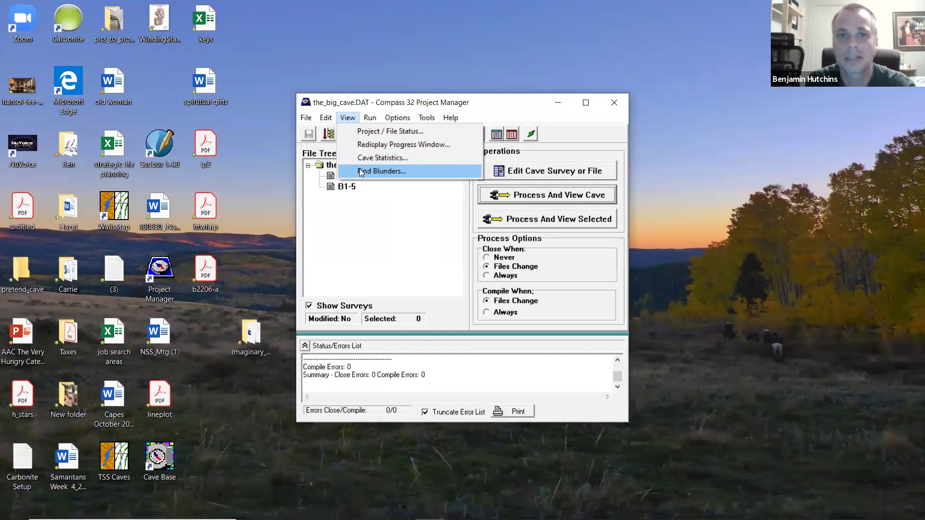
click(378, 222)
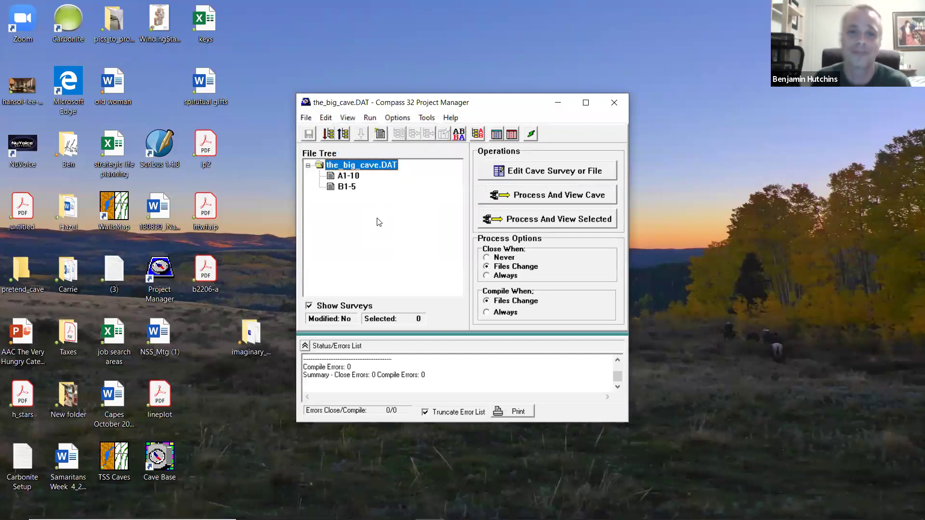
Step: Process and view the cave again, and zoom the plot out until the whole line plot fits in the viewer
click(516, 199)
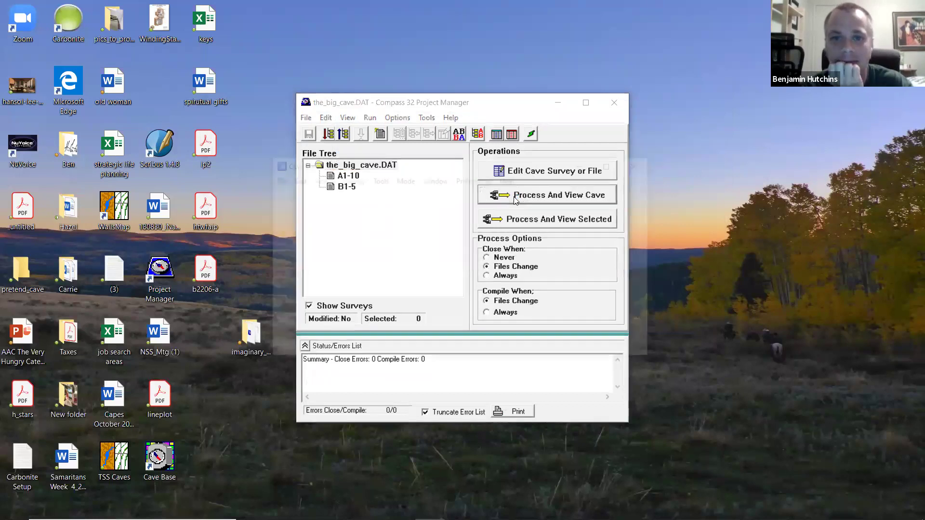
click(614, 164)
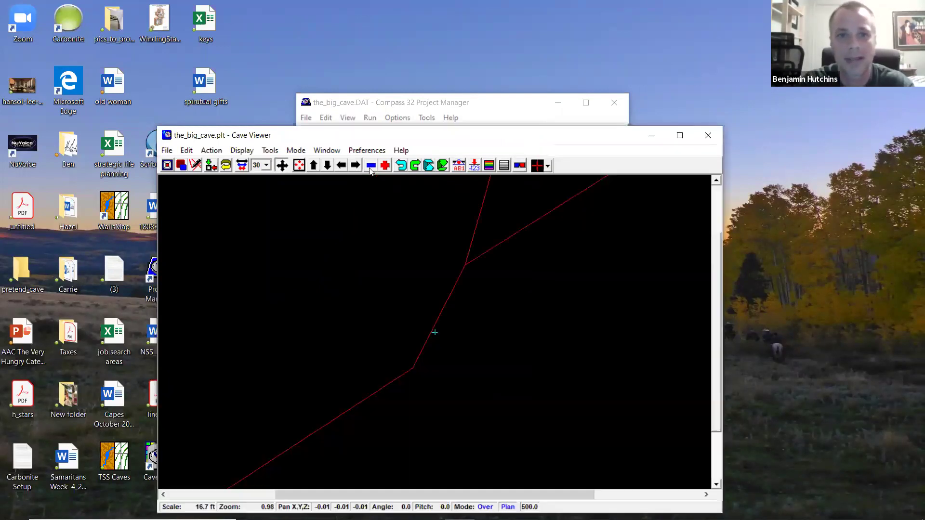
click(370, 172)
click(370, 172)
click(370, 172)
click(370, 172)
click(371, 172)
click(370, 172)
click(370, 172)
click(371, 166)
click(370, 166)
click(370, 166)
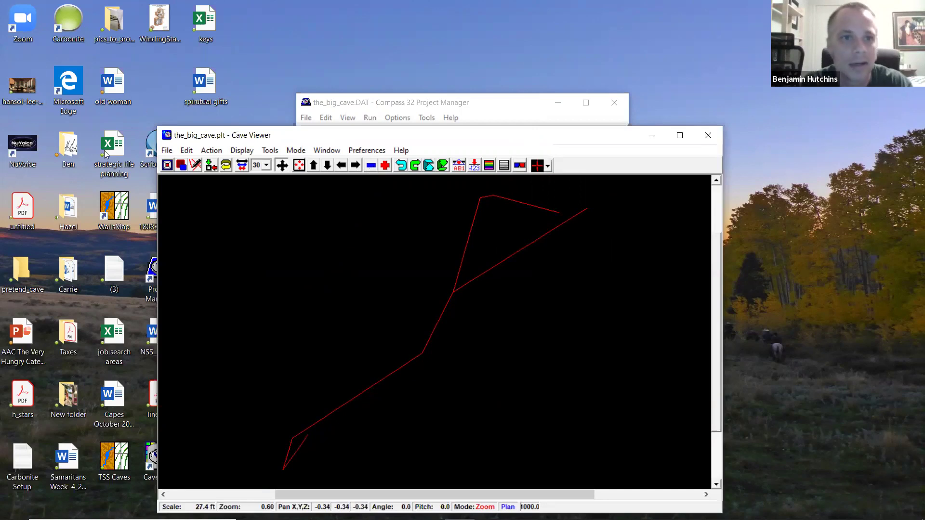
Step: Enable complex plotting and examine its options for excluding extents and dates, leaving the settings at their defaults
click(237, 151)
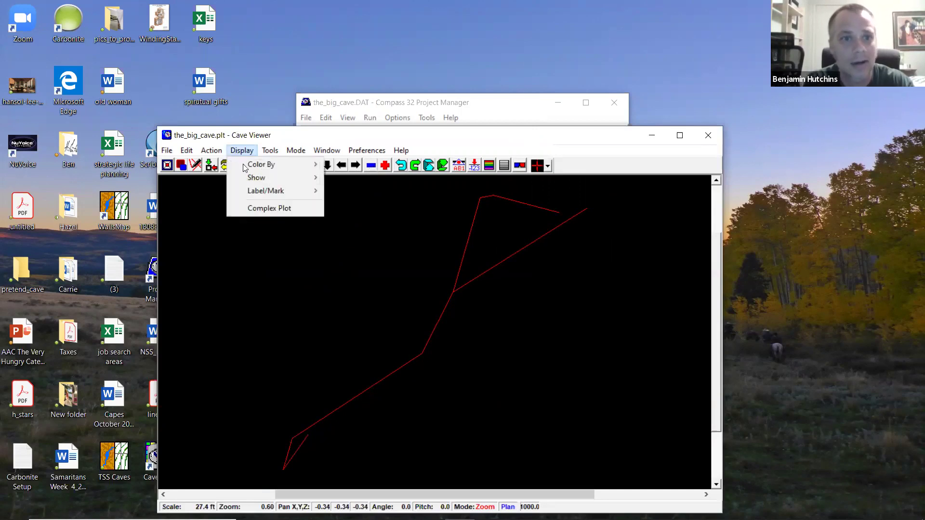
click(251, 207)
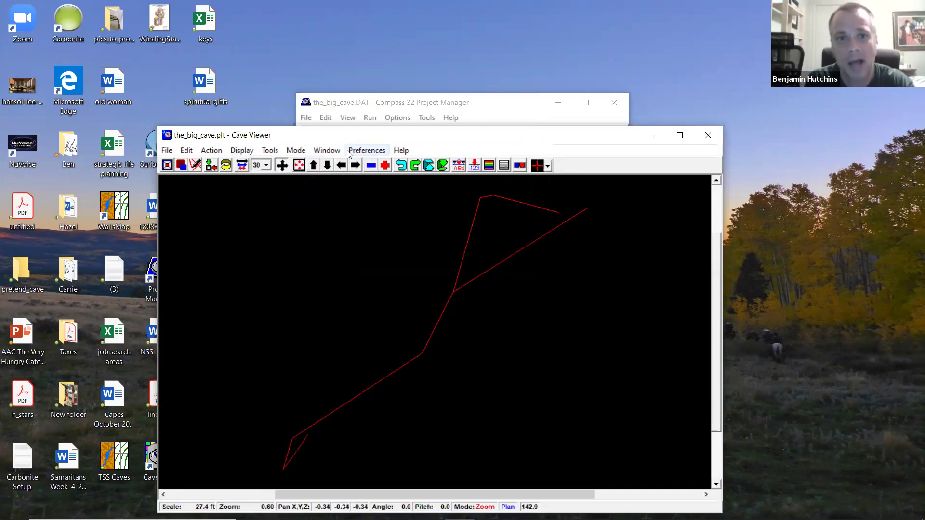
click(363, 152)
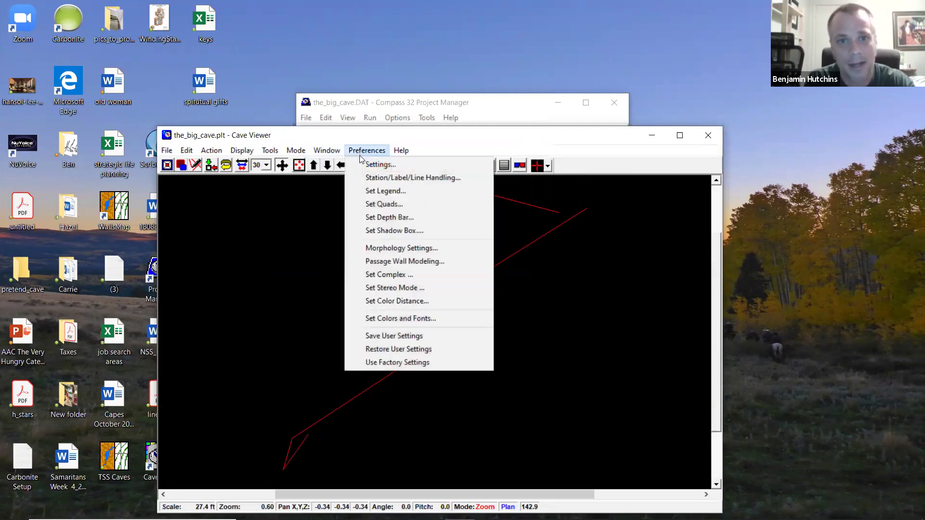
click(387, 273)
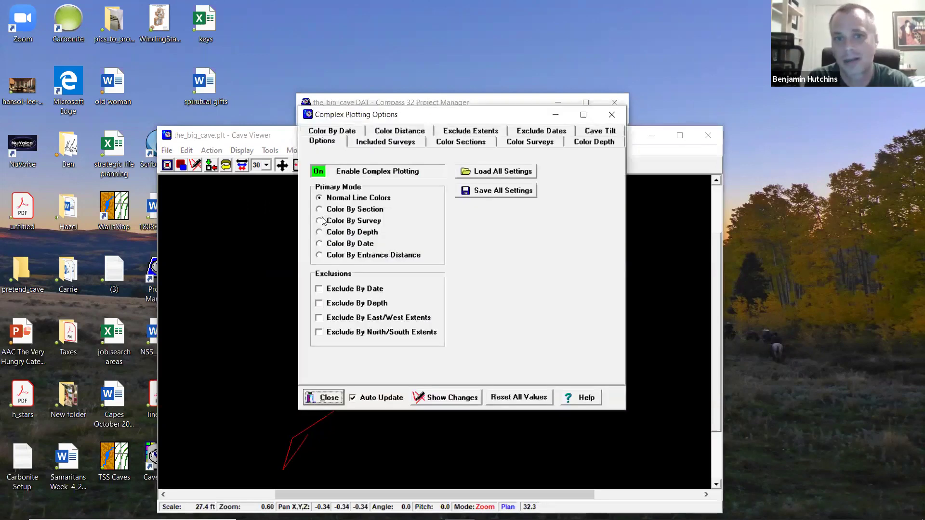
click(453, 134)
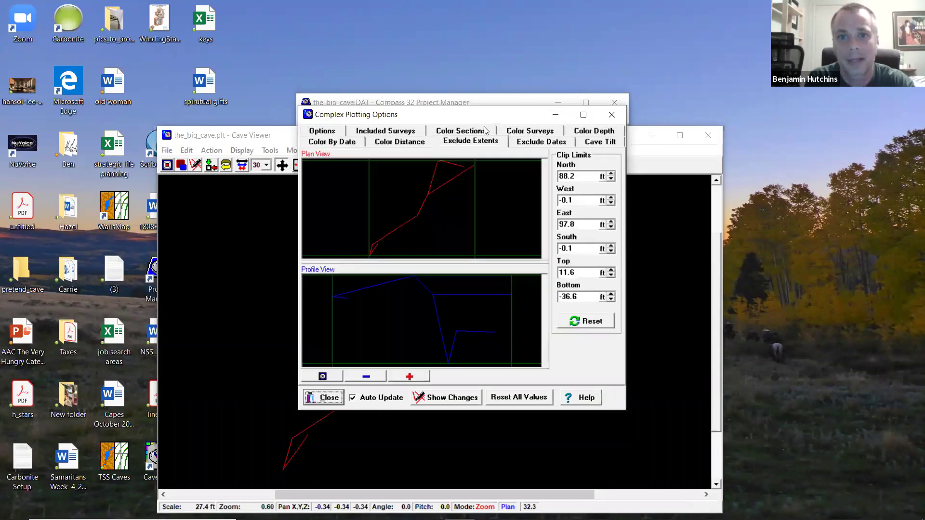
click(534, 144)
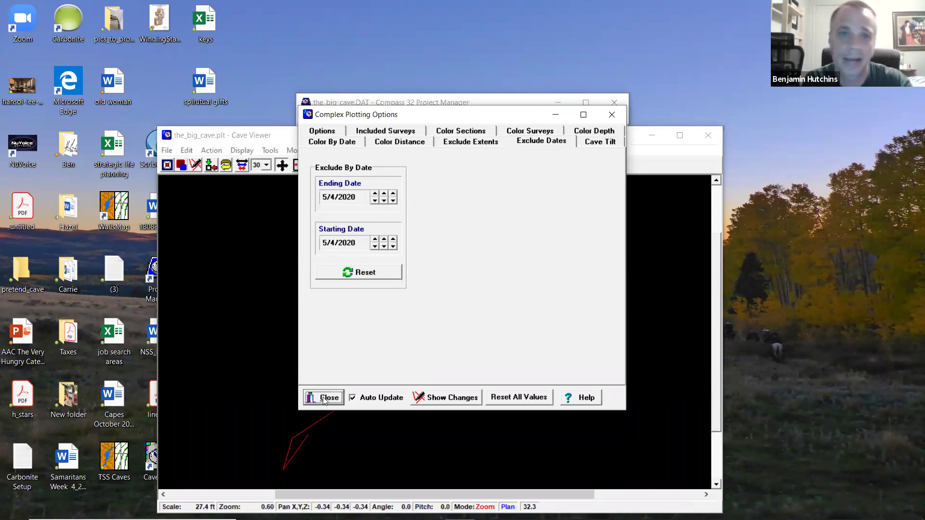
click(609, 114)
Step: Show the station labels on the line plot and color the plot by depth
click(459, 167)
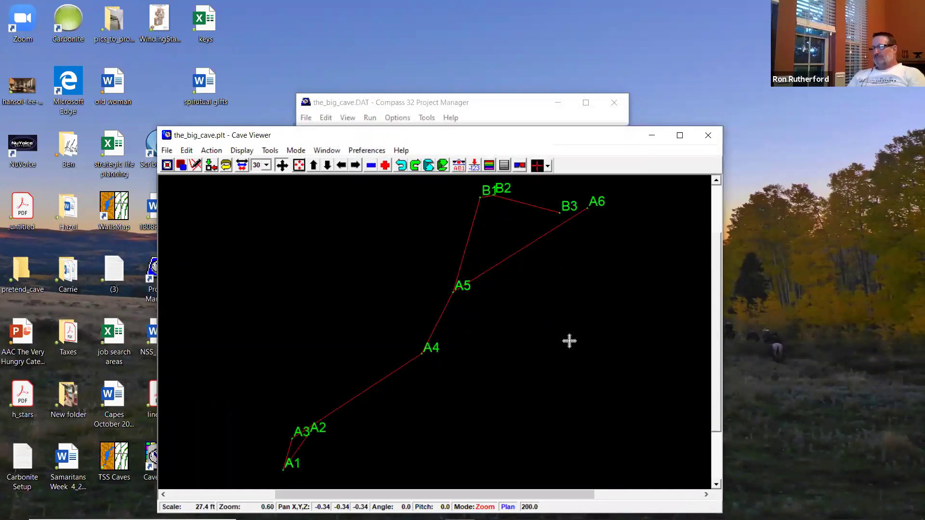
click(236, 151)
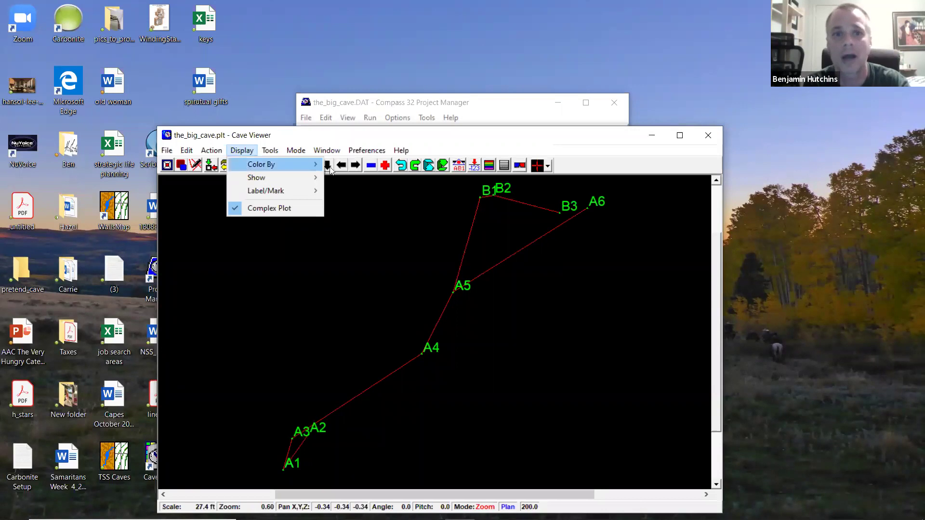
mouse_move(289, 165)
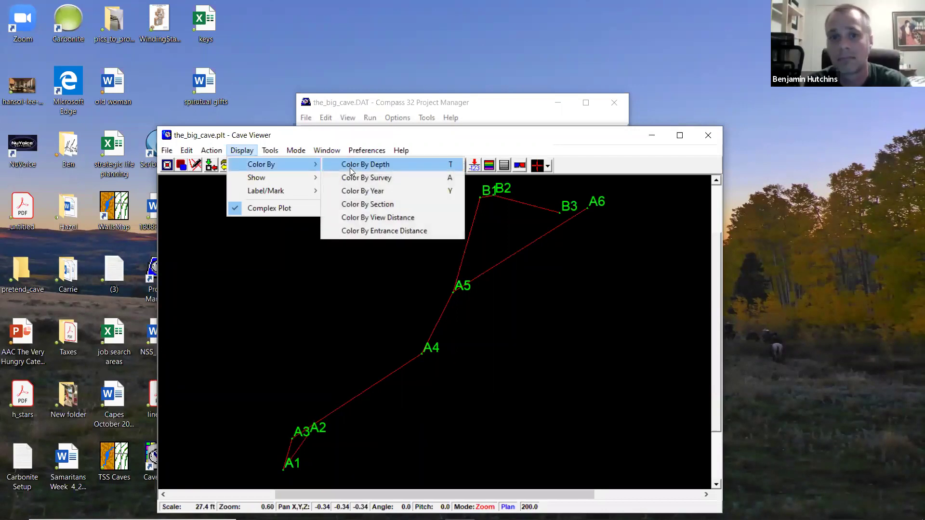
click(349, 168)
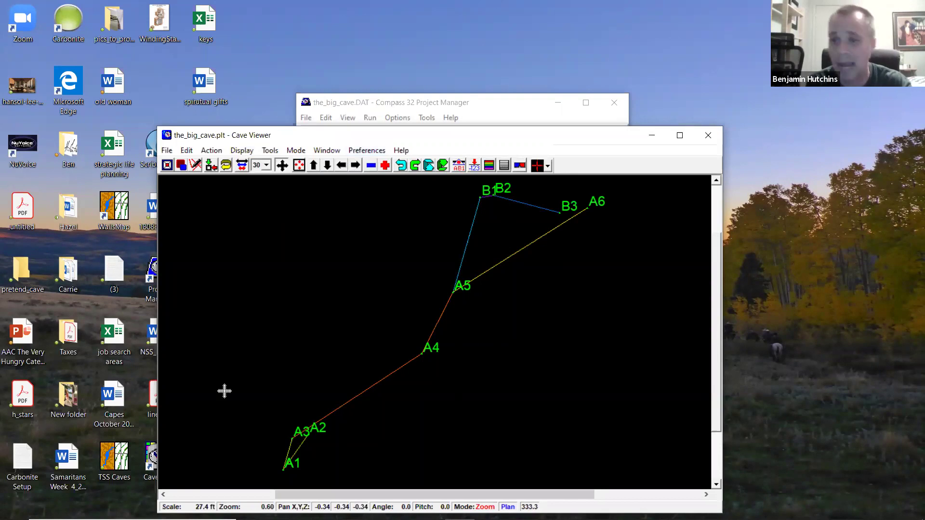
click(241, 153)
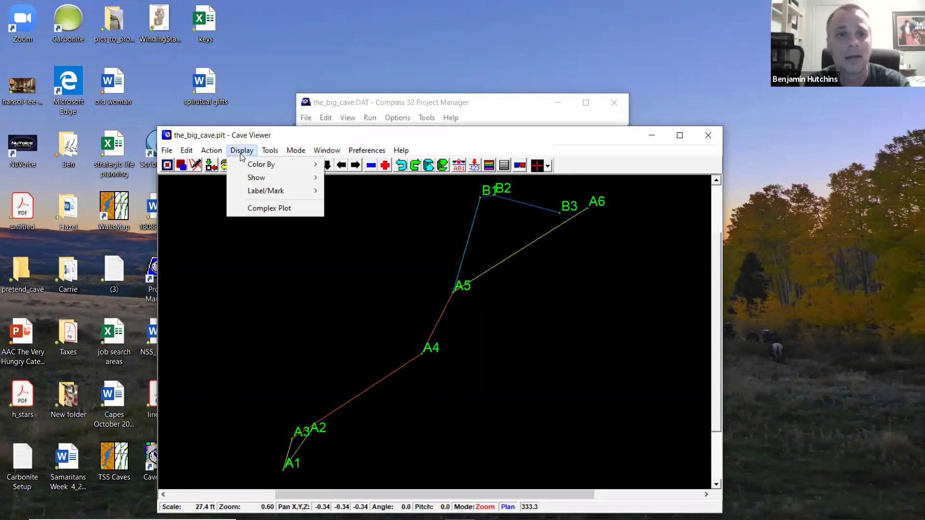
mouse_move(260, 165)
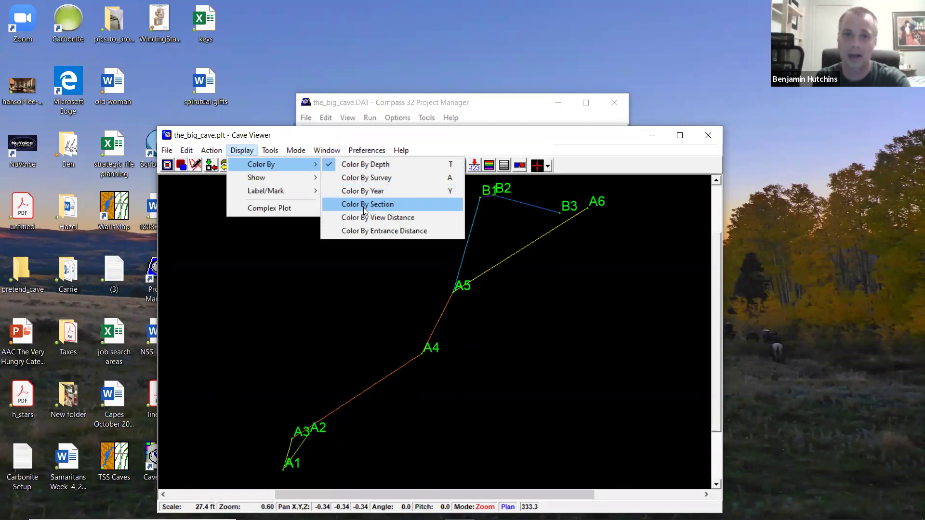
click(299, 307)
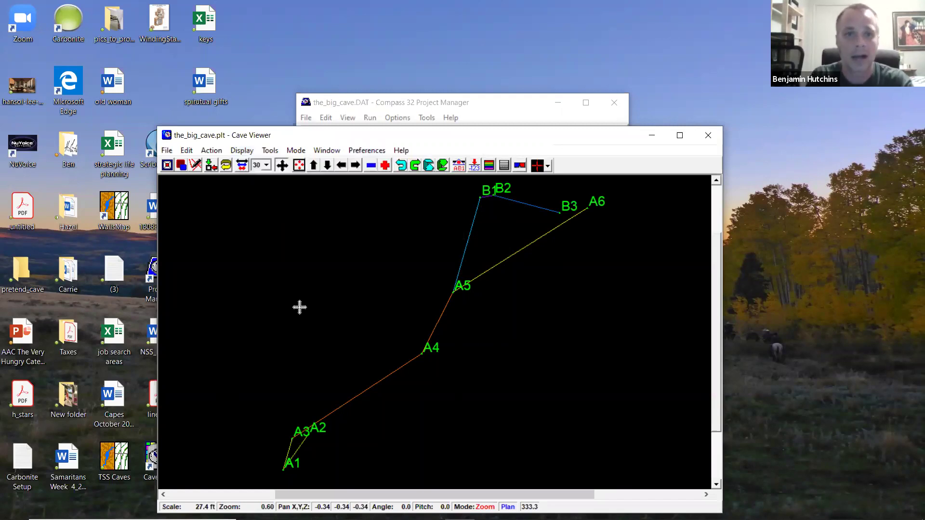
Step: Rotate the cave plot by 30 degrees in profile mode and return it to plan view
click(211, 151)
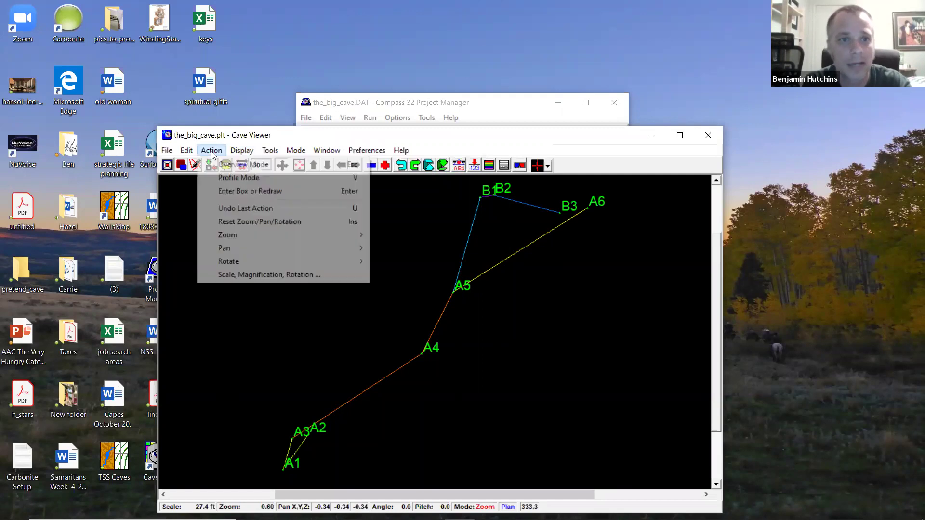
click(231, 178)
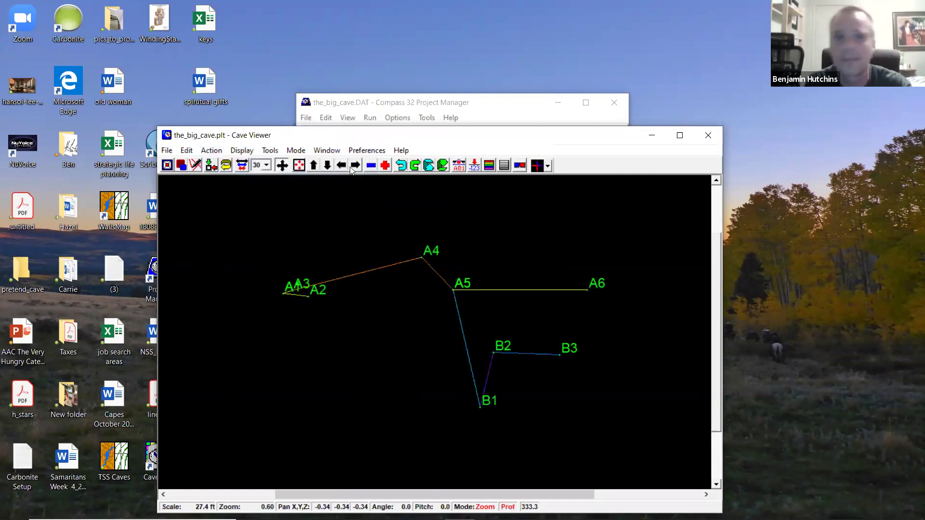
click(401, 166)
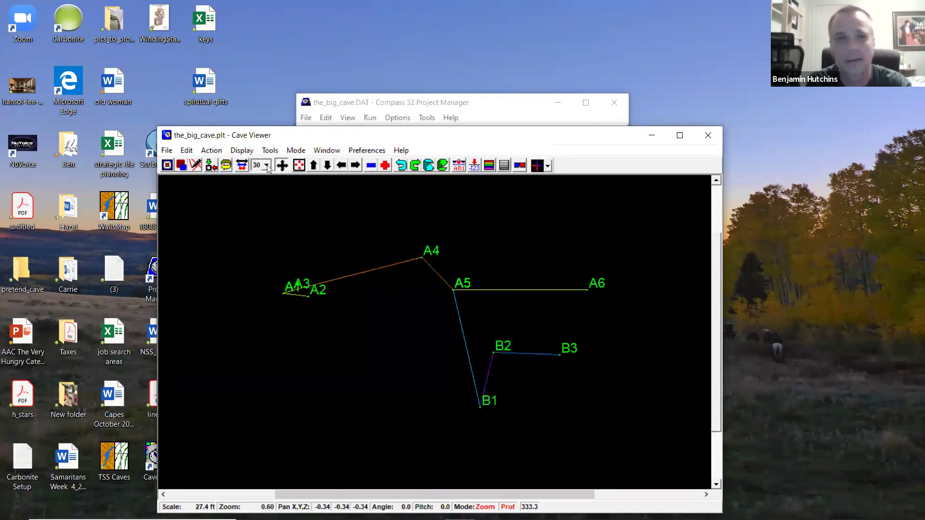
click(212, 151)
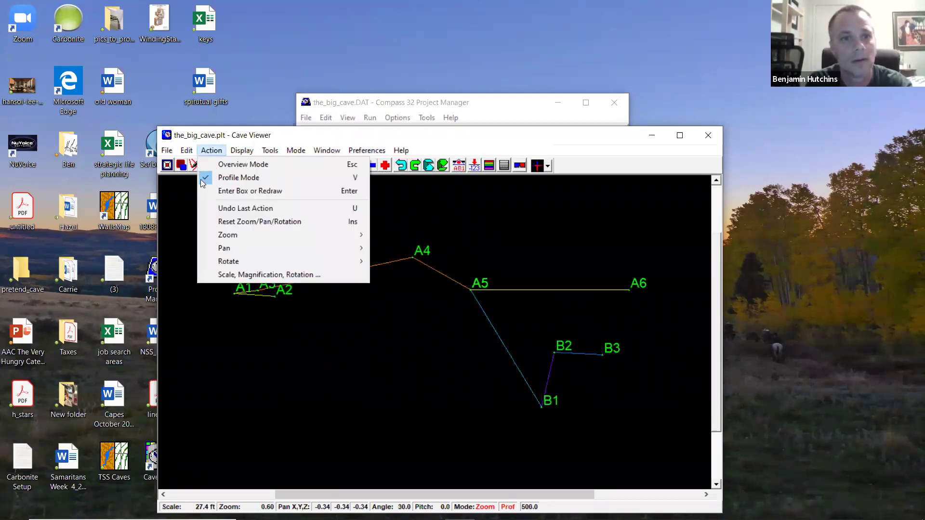
click(202, 178)
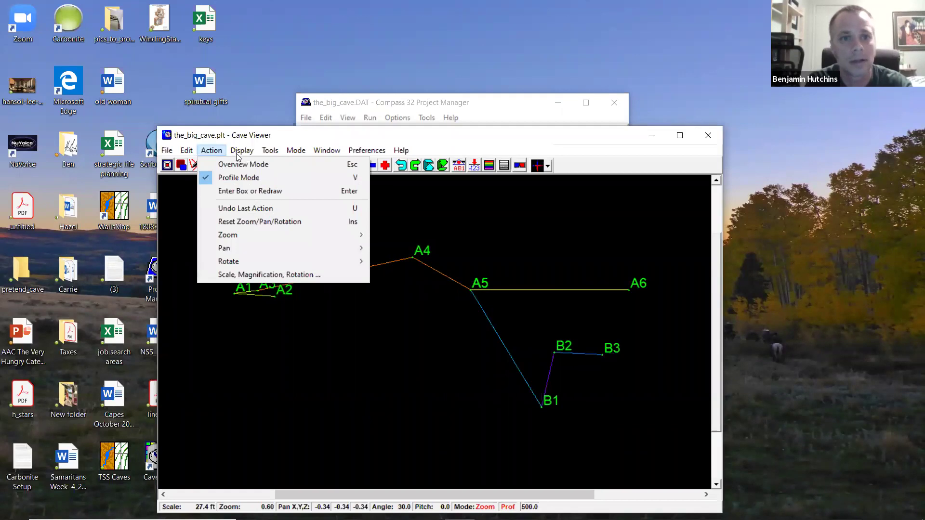
Step: Measure the distance and angles from station A1 to station A6 and close the measurement
click(267, 151)
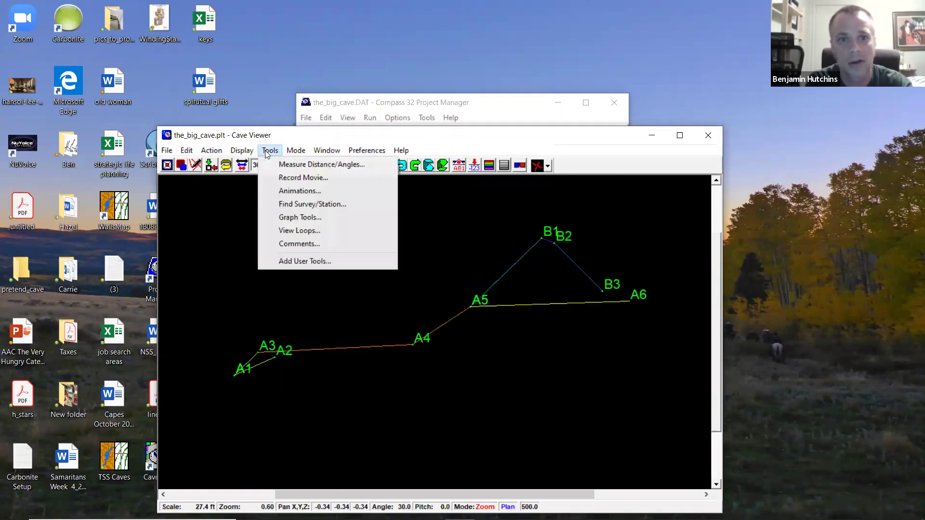
click(288, 167)
click(637, 310)
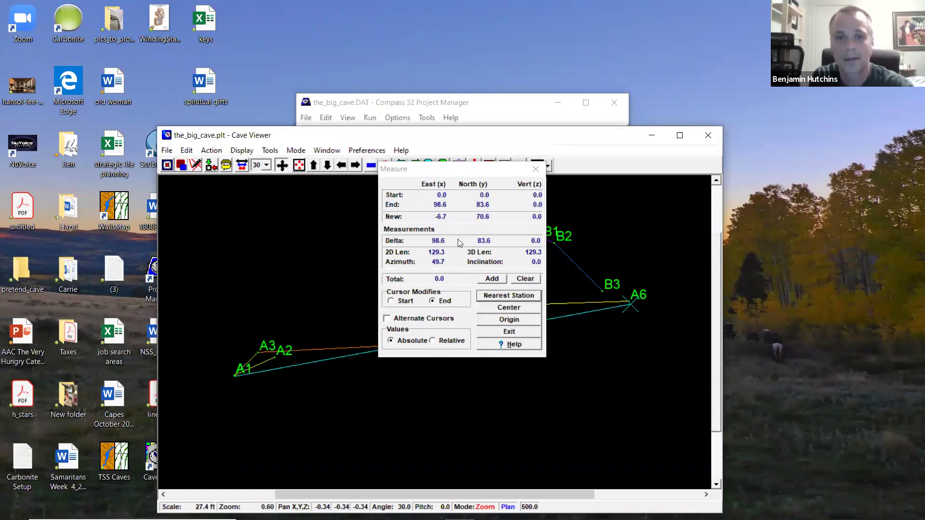
click(536, 171)
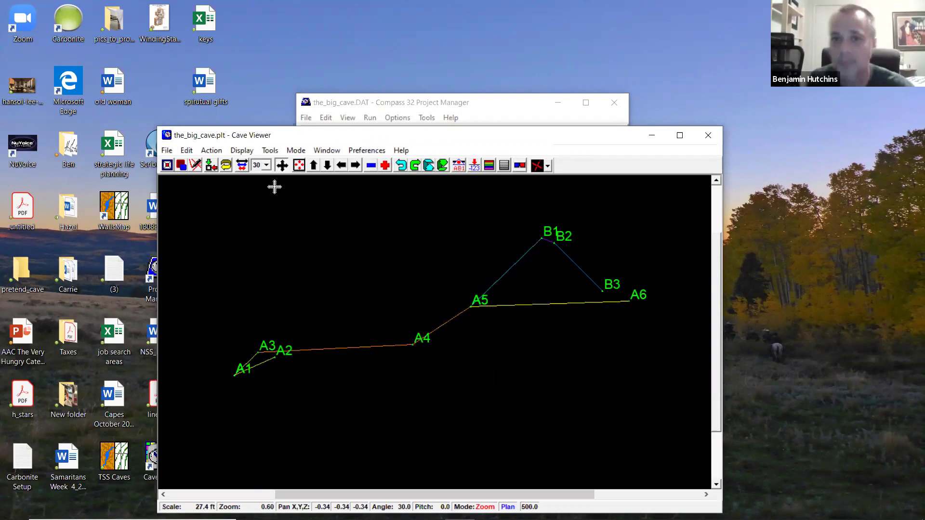
Step: Open the 2D/3D exporter for the plot, review the KML export options, and close it without exporting
click(170, 153)
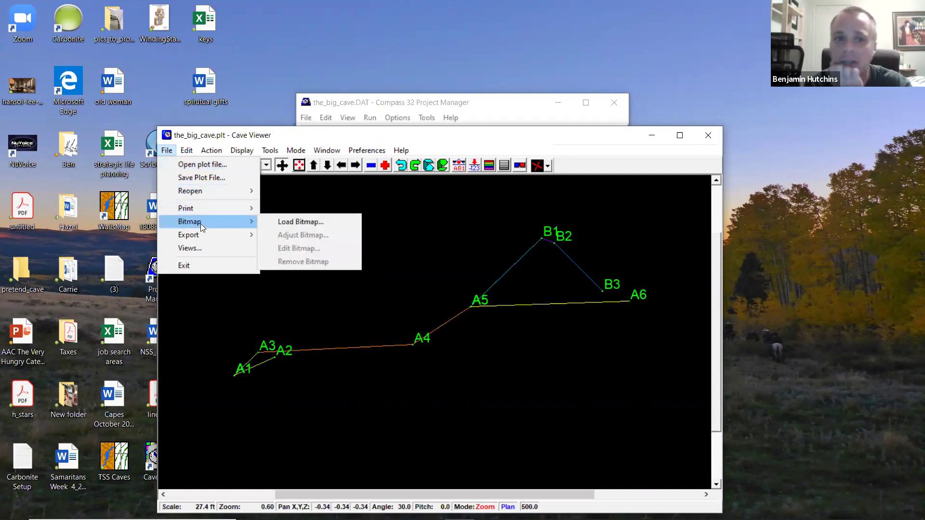
mouse_move(203, 234)
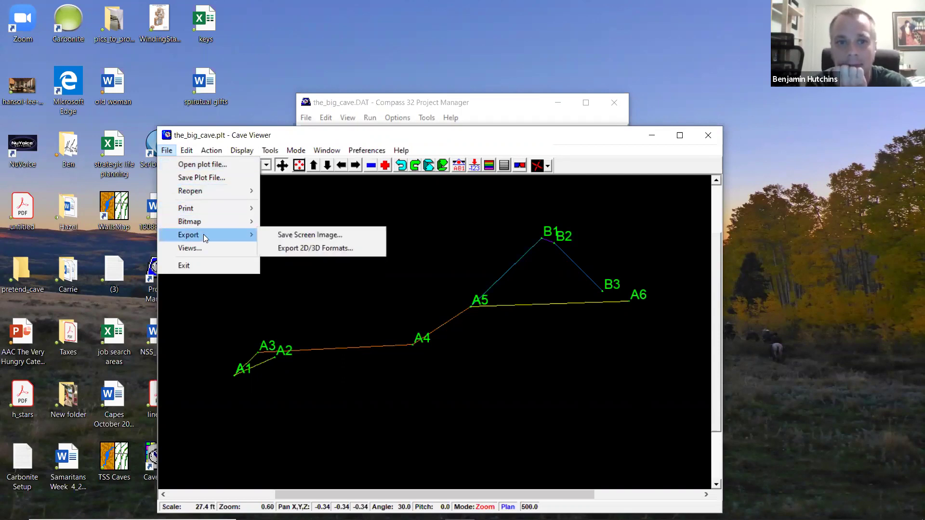
click(294, 249)
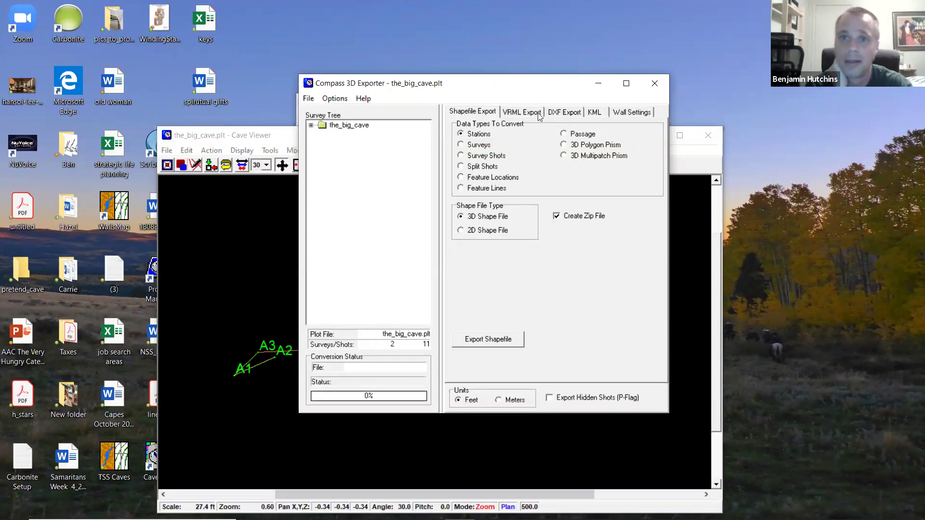
click(594, 115)
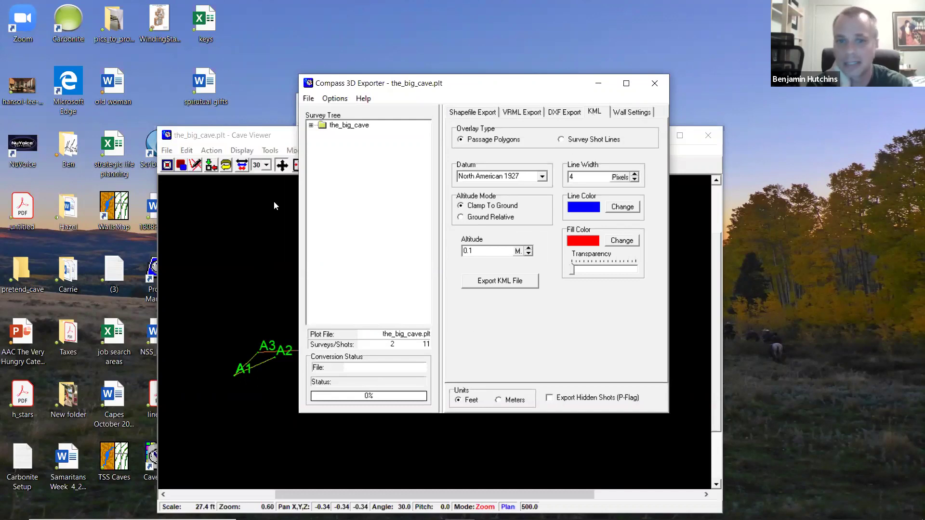
click(656, 84)
Step: Try to save the plot file as the_big_cave.PLT in the imaginary_ranch folder, declining to replace the existing file
click(167, 151)
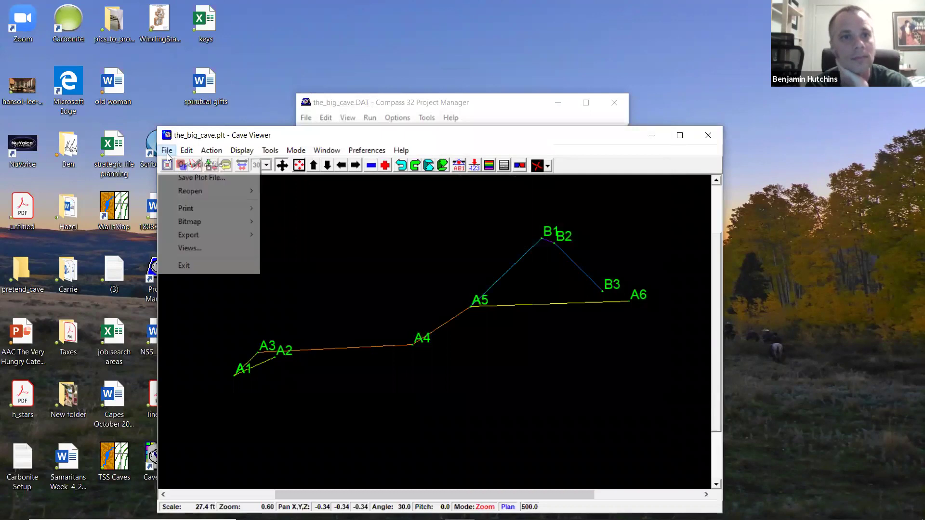
click(175, 178)
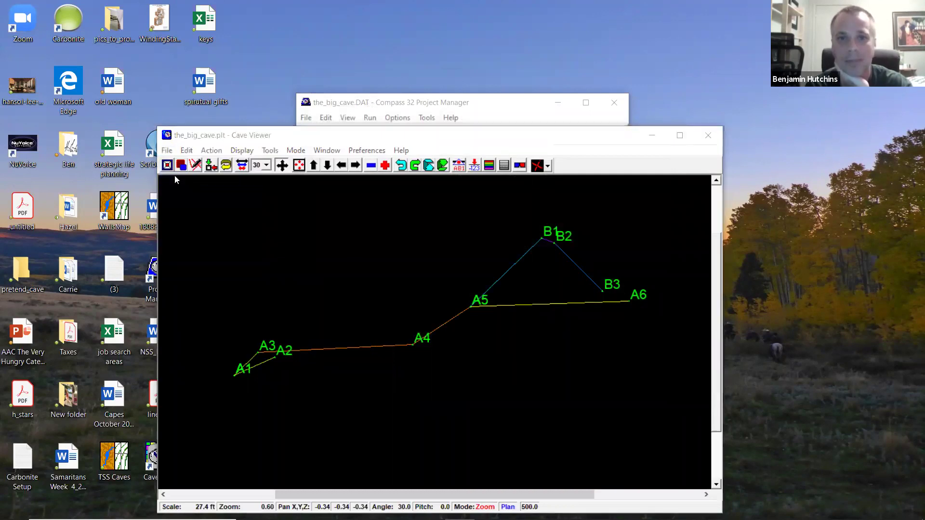
click(435, 312)
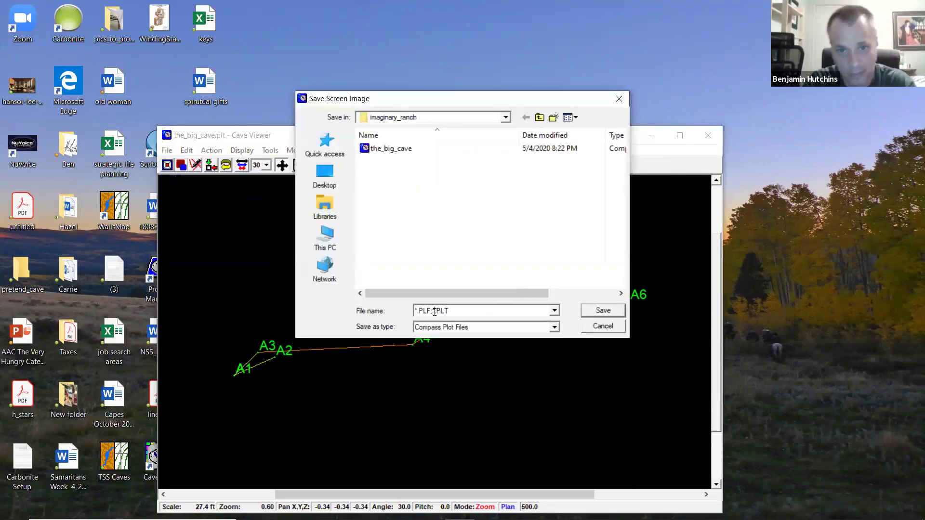
key(BackSpace)
key(BackSpace)
key(BackSpace)
key(BackSpace)
key(BackSpace)
key(BackSpace)
key(BackSpace)
key(BackSpace)
text(the)
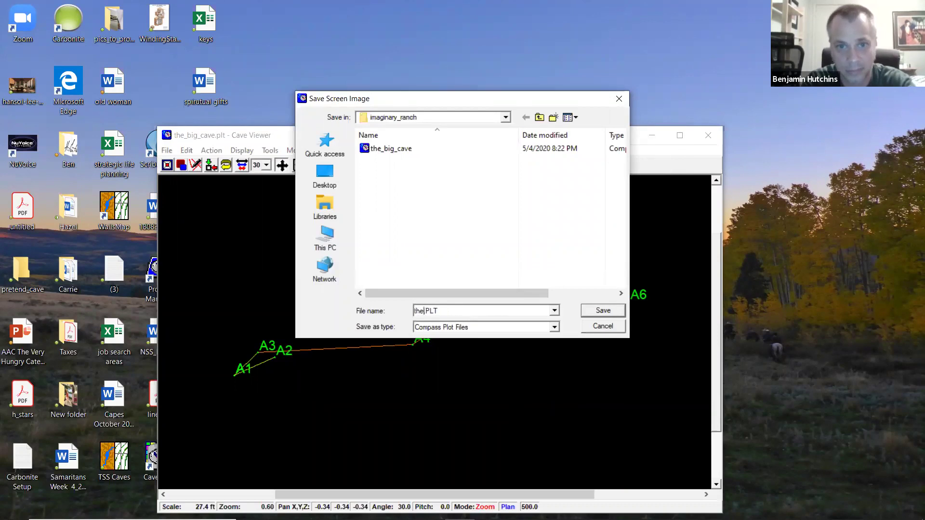
text(_big_cave.)
key(Return)
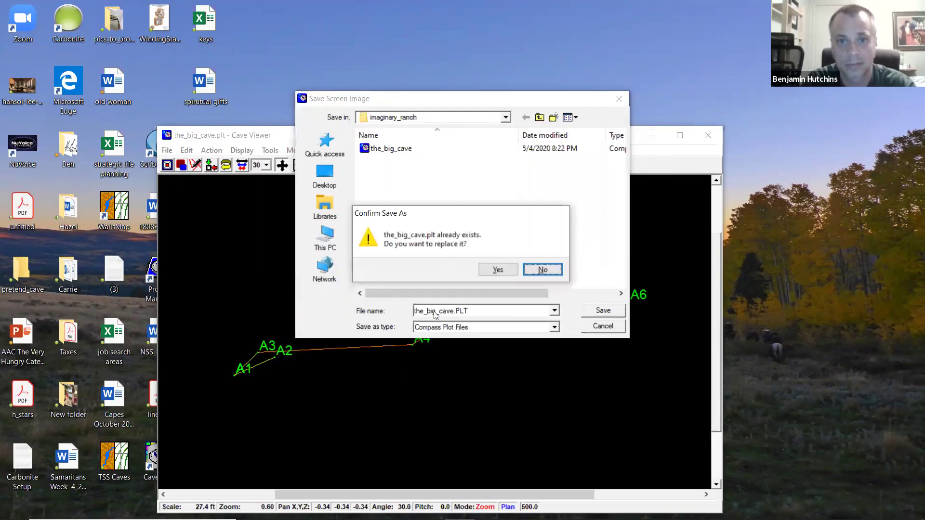
click(542, 269)
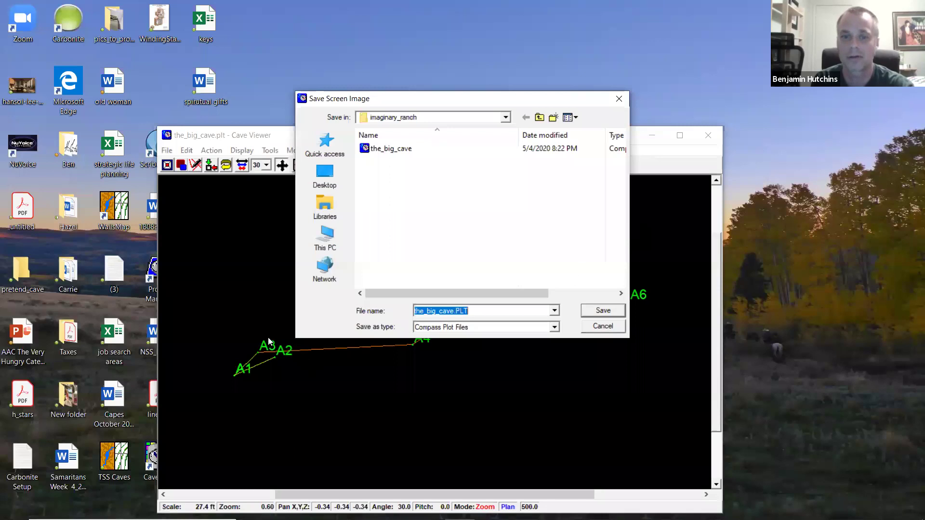
click(593, 327)
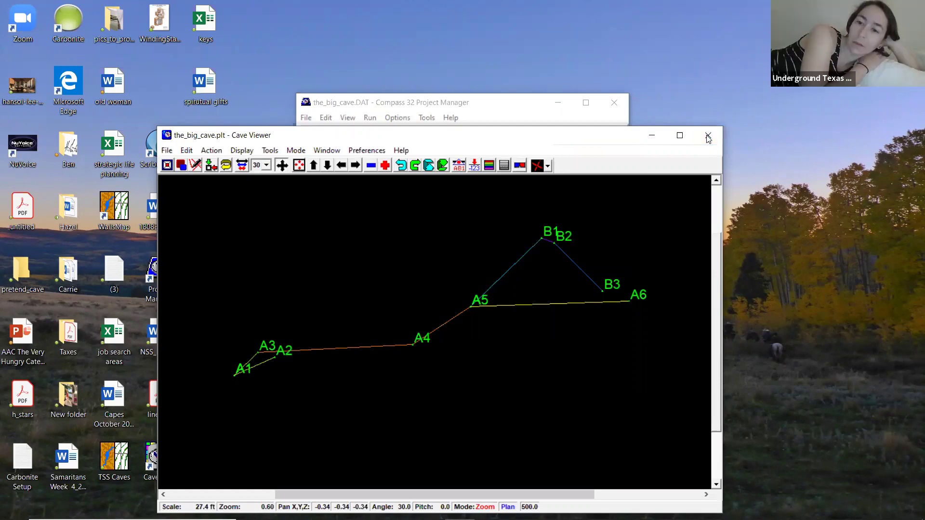
Step: Close the cave plot and reopen the recent project Sierra de las Minas2.MAK in the Project Manager
click(706, 135)
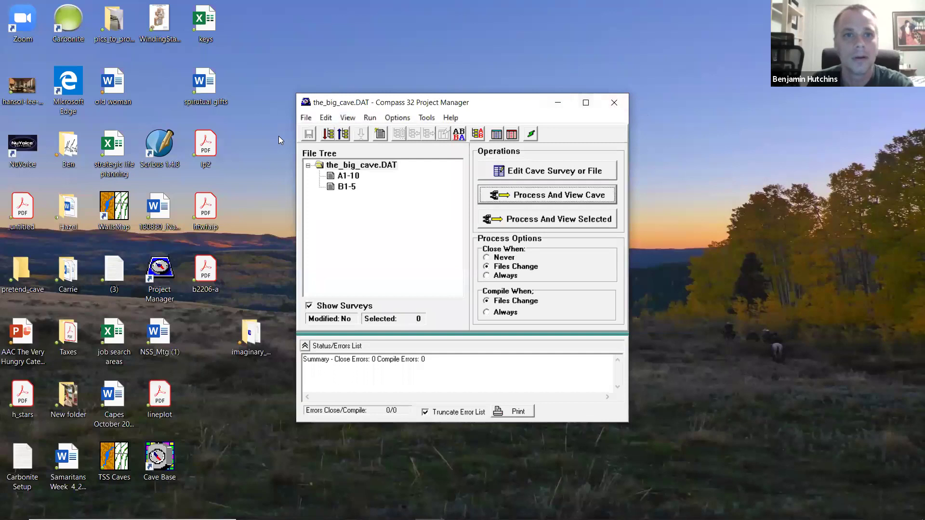
click(305, 118)
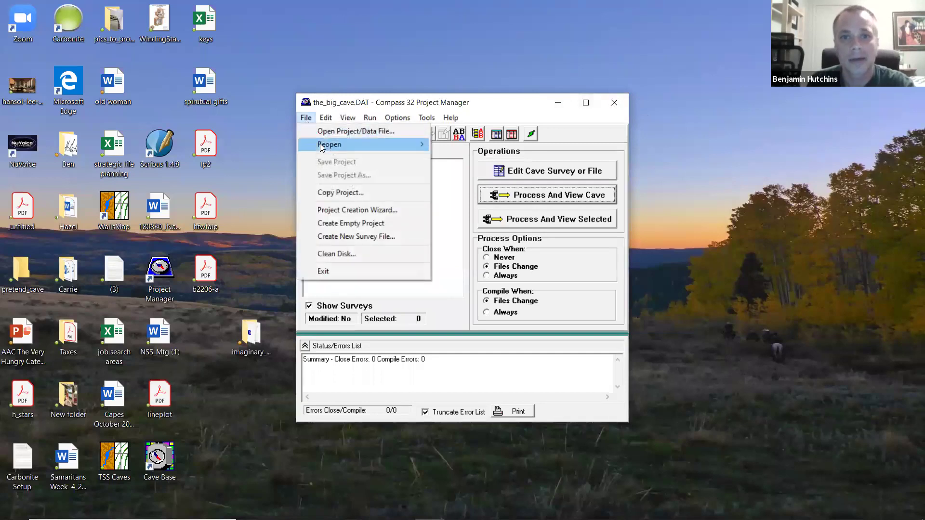
mouse_move(321, 146)
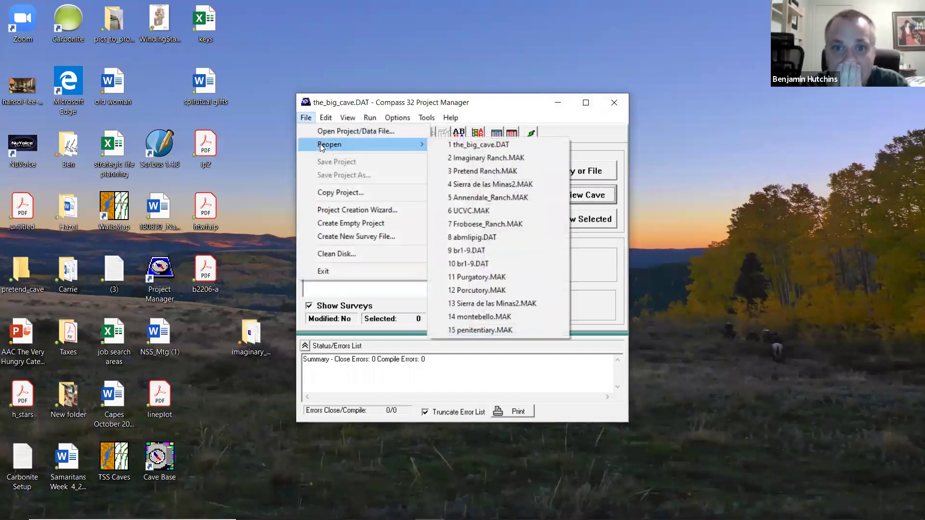
click(469, 186)
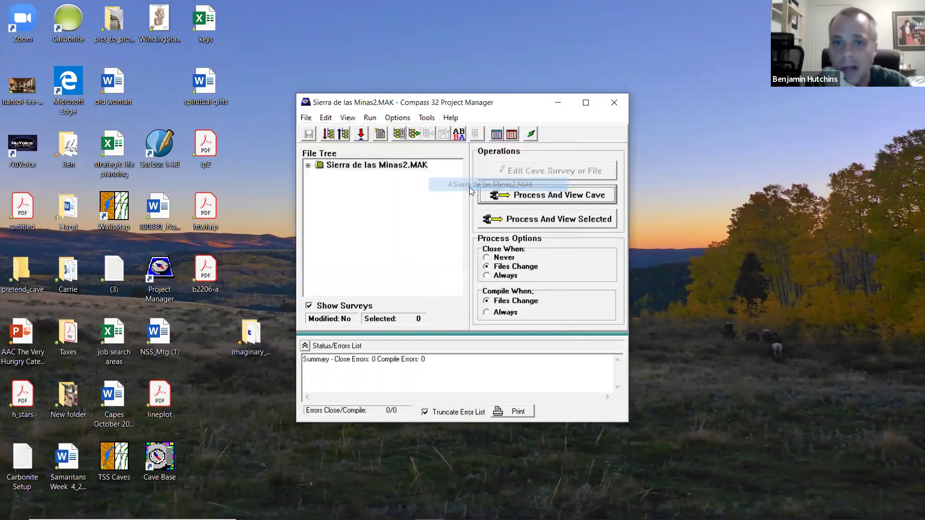
Step: Expand the project tree and process and view only Cueva Seca_System.DAT in a maximized viewer window
click(309, 165)
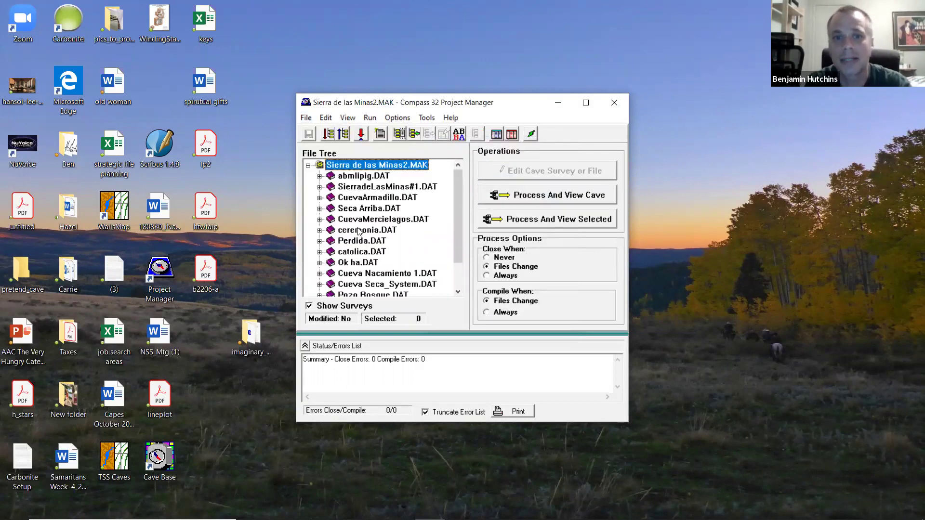
mouse_move(455, 191)
mouse_down()
mouse_move(453, 219)
mouse_move(452, 206)
mouse_up()
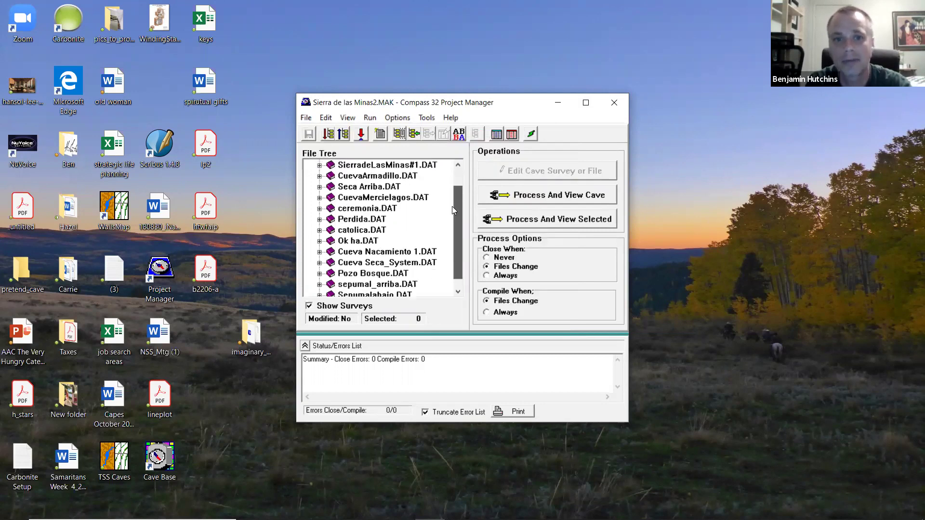
click(320, 263)
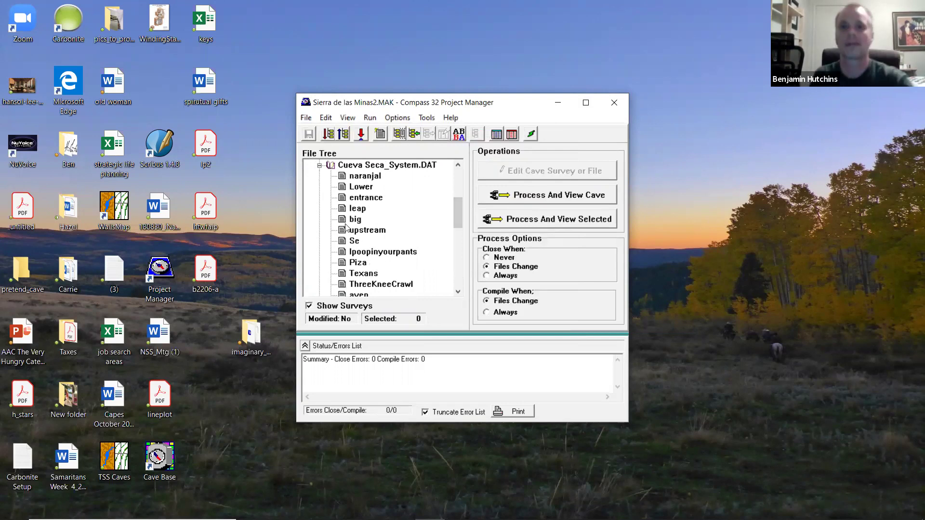
click(362, 168)
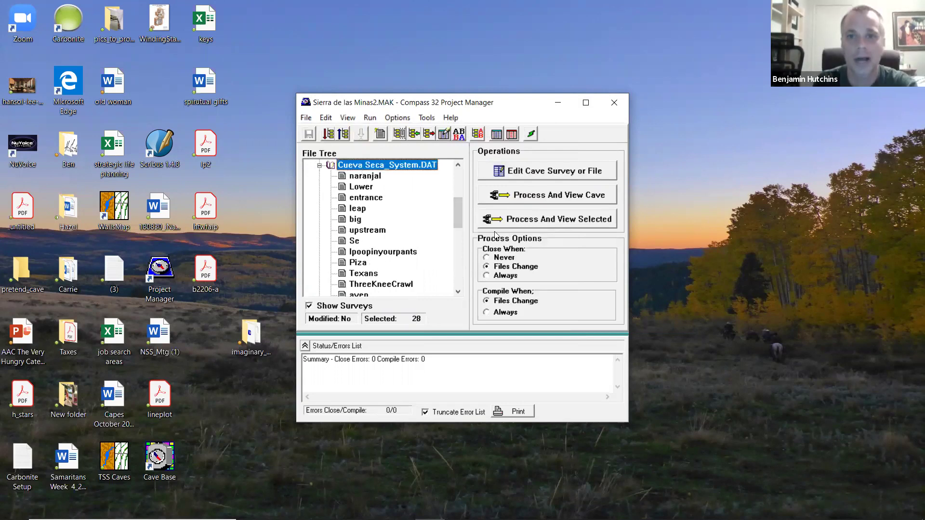
click(540, 220)
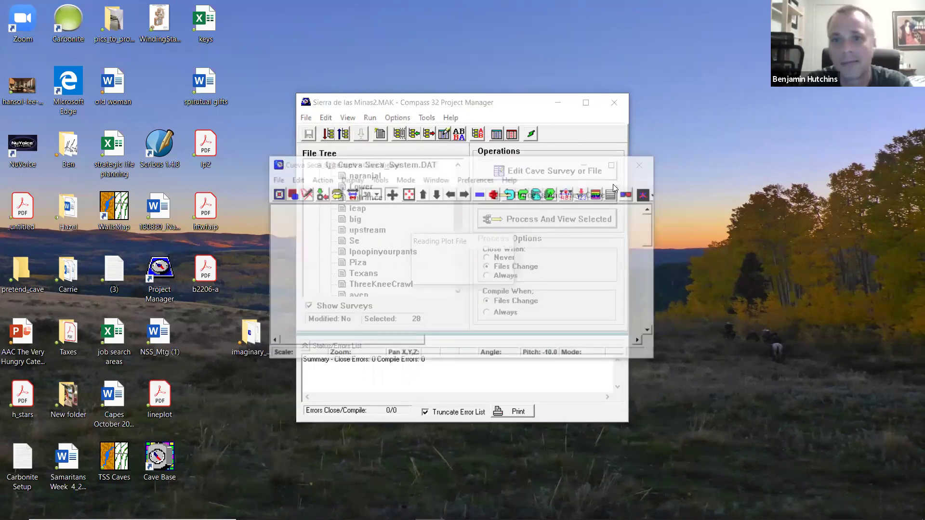
click(615, 166)
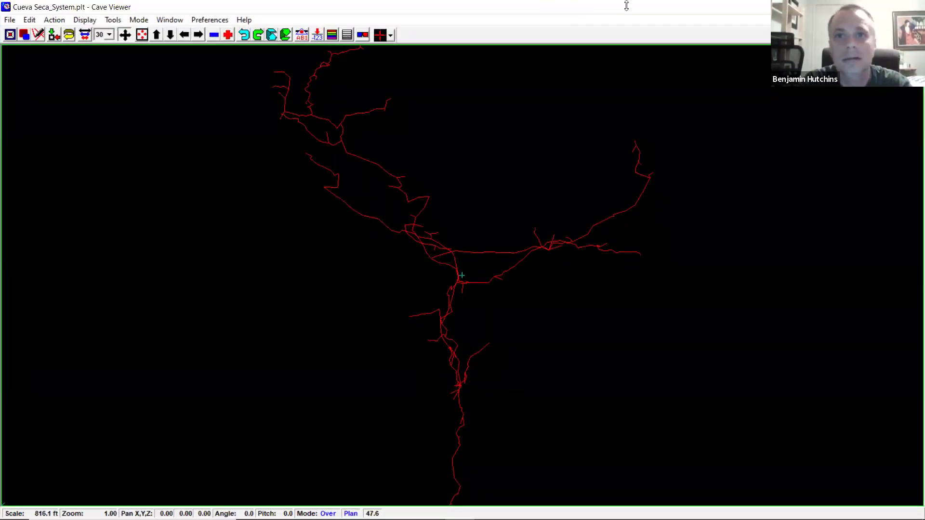
double_click(465, 3)
double_click(465, 3)
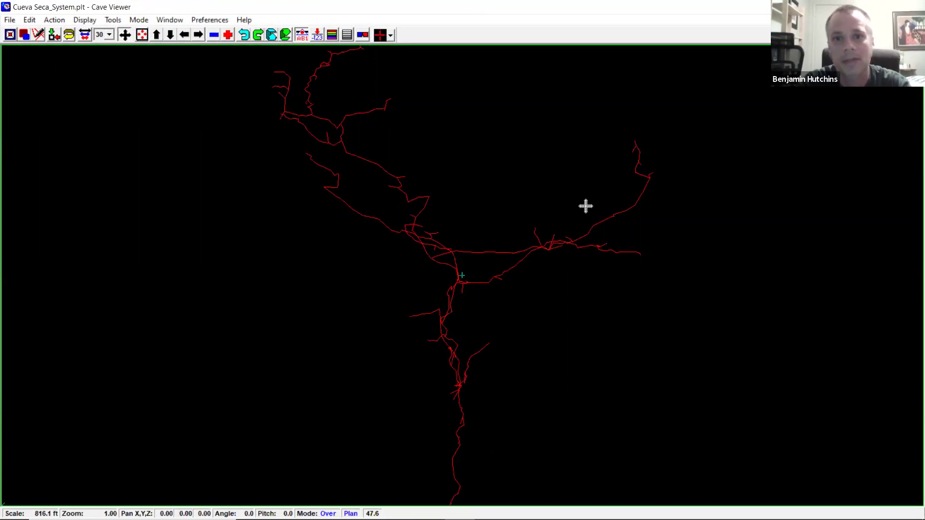
Step: Show the station labels on the Cueva Seca plot and enlarge the passages around stations na16 and ba13
key(l)
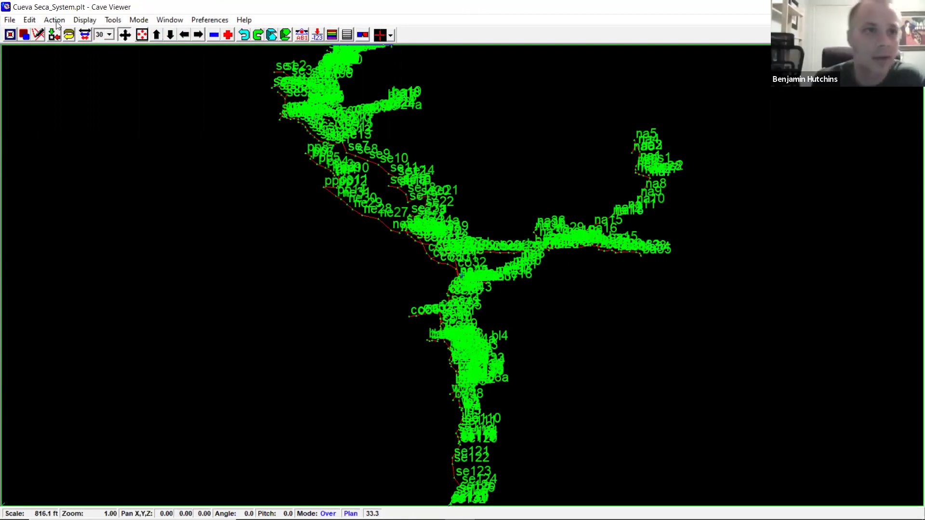
click(228, 35)
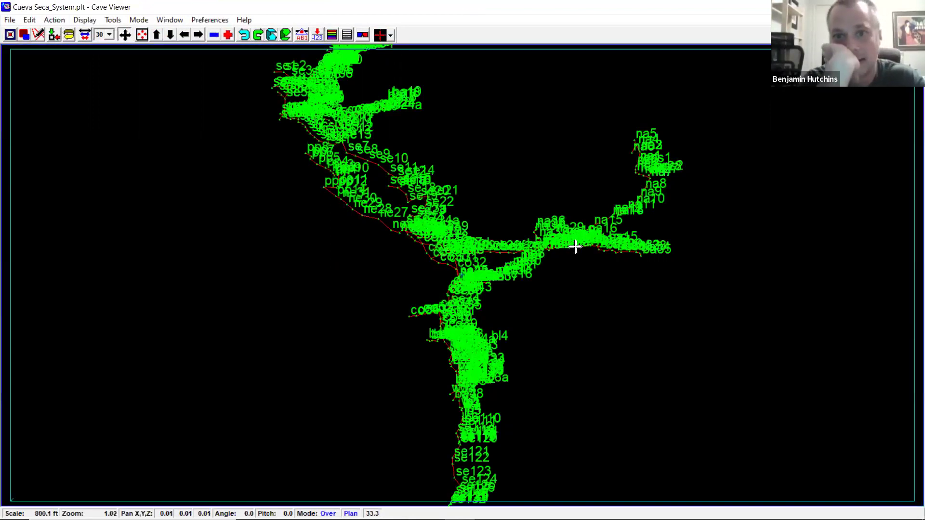
drag(518, 215, 537, 228)
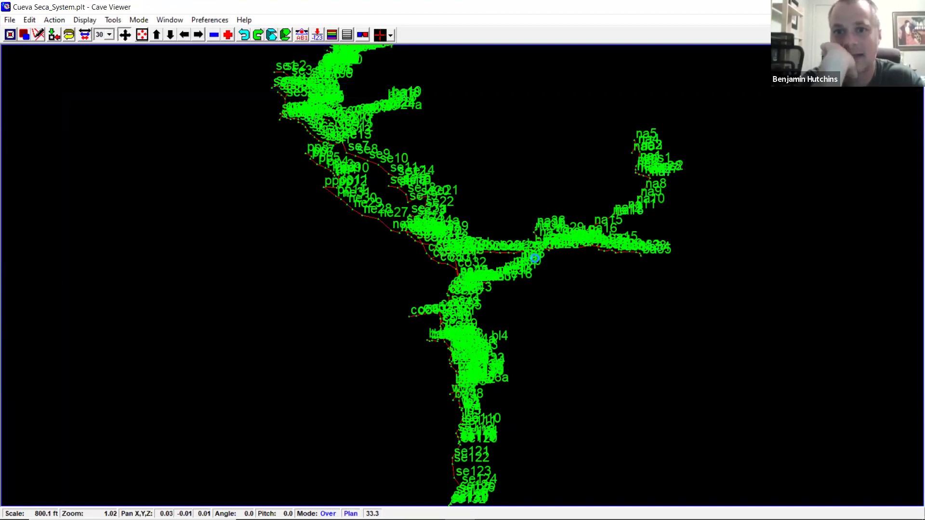
drag(531, 346, 414, 232)
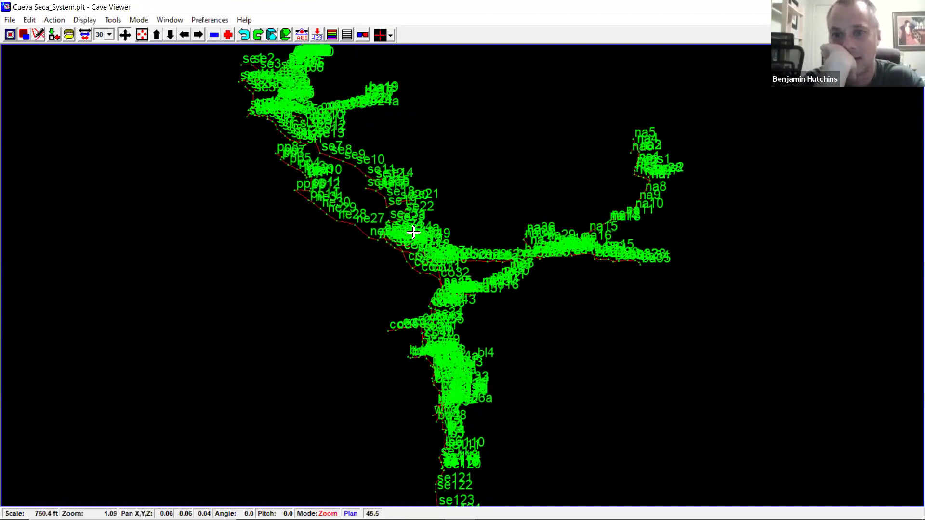
drag(389, 327, 576, 196)
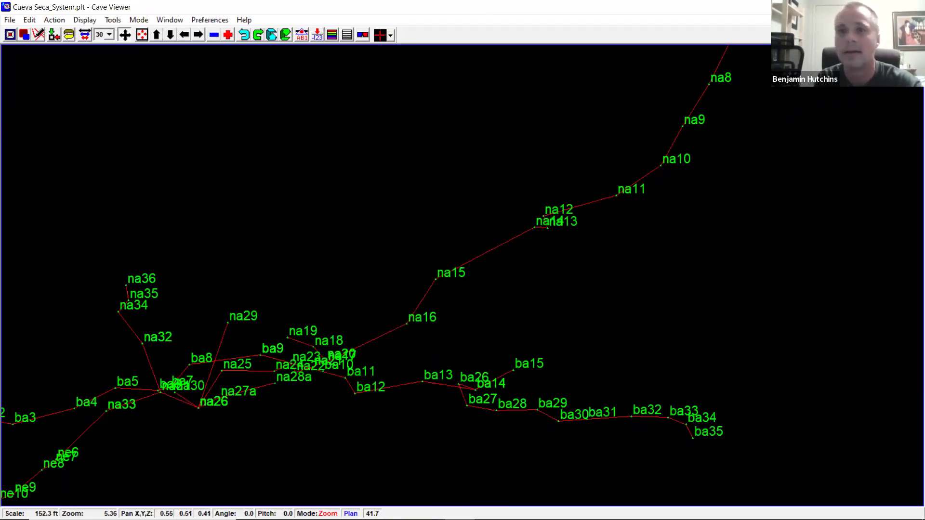
Step: Close the Cueva Seca plot and look through the surveys listed under Cueva Seca_System.DAT in the project tree
key(alt+F4)
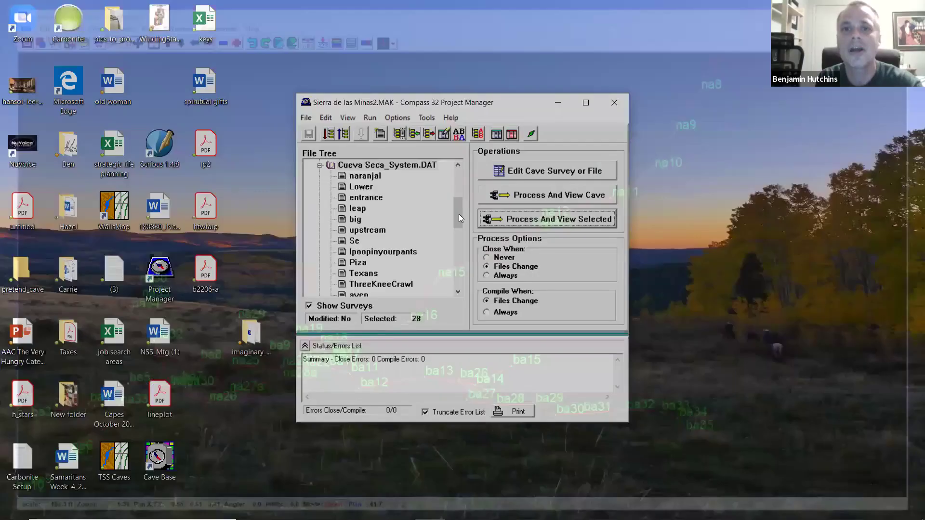
scroll(453, 216, down, 1)
scroll(452, 212, up, 2)
scroll(453, 220, down, 1)
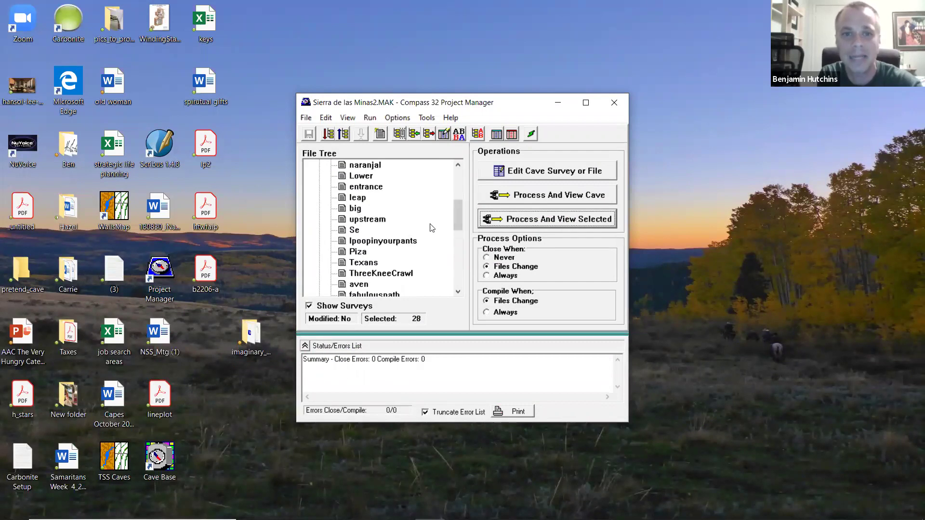
drag(458, 218, 453, 238)
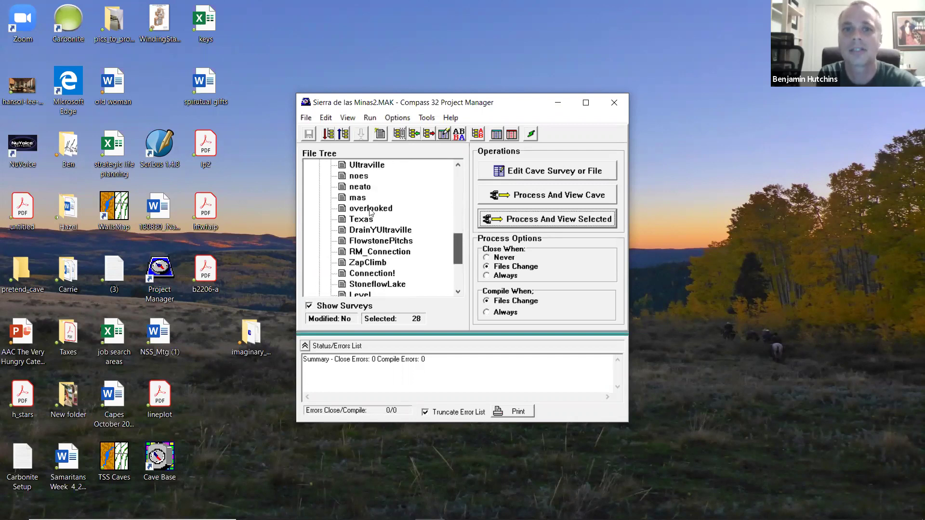
scroll(371, 192, up, 1)
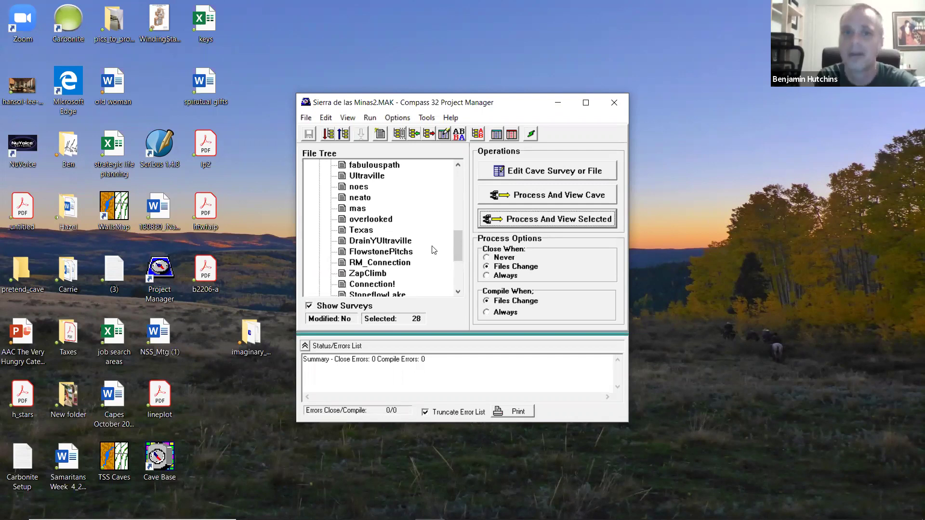
scroll(386, 231, up, 10)
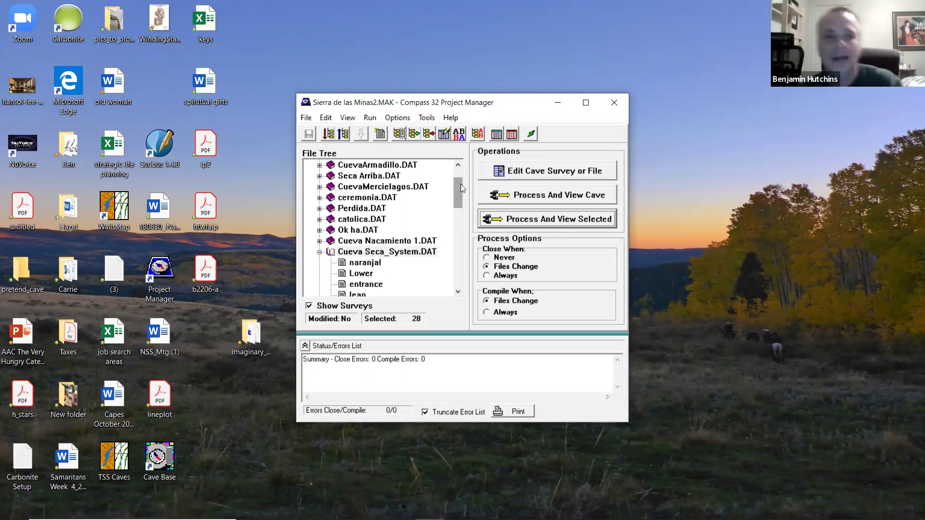
drag(458, 194, 458, 200)
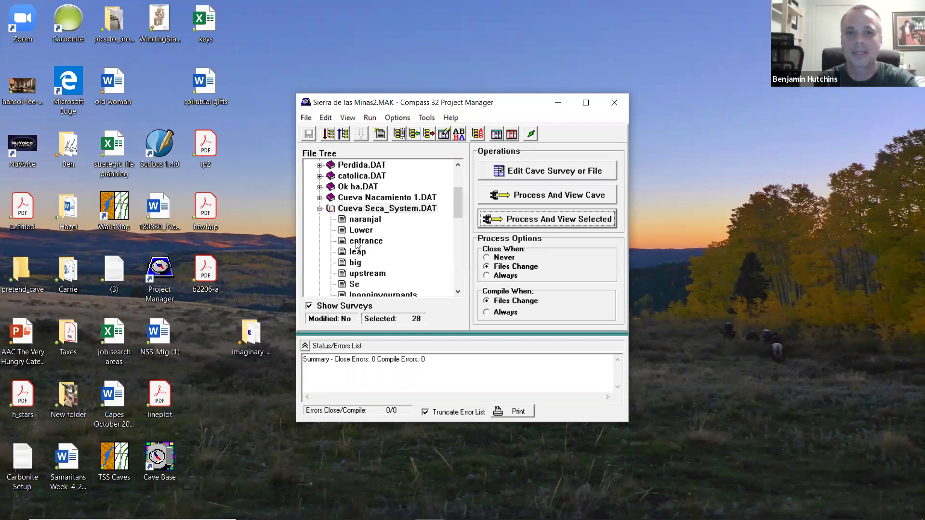
Step: Process and view only Cueva Seca_System.DAT and show the station labels on its plot
click(398, 209)
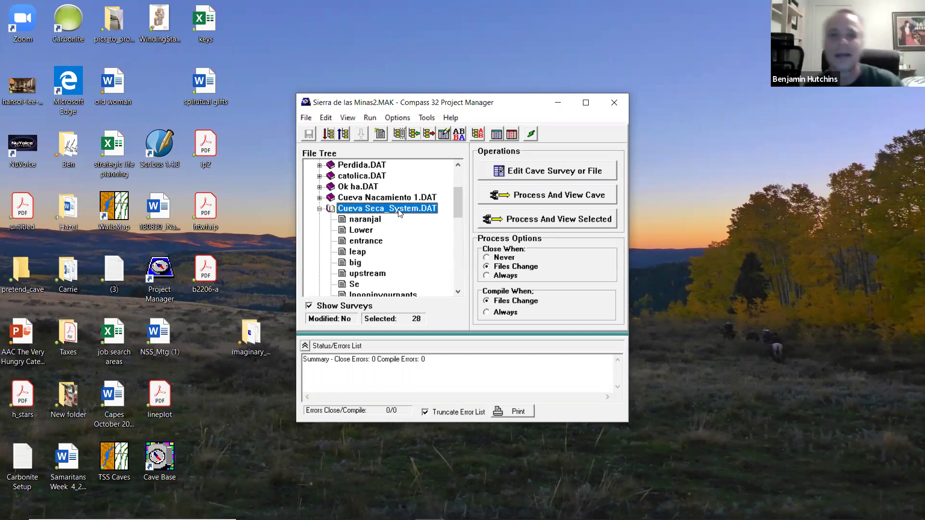
click(511, 221)
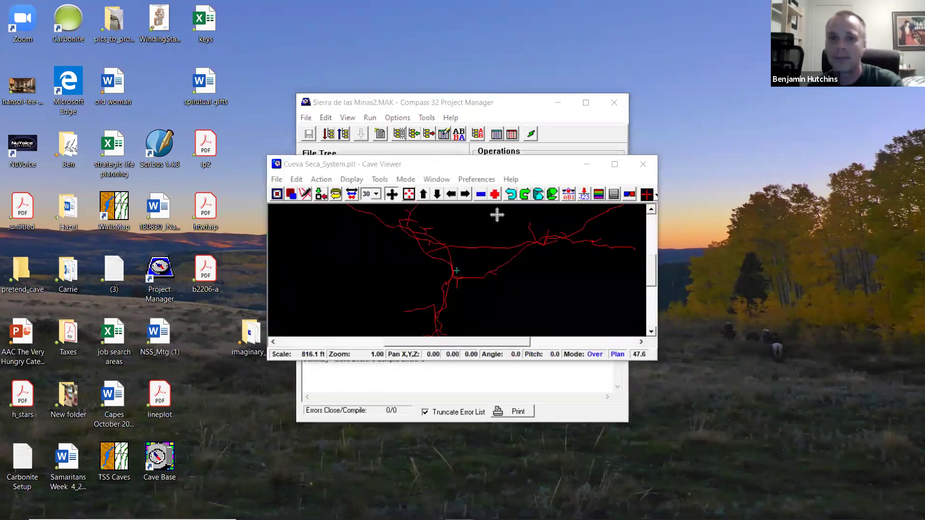
click(569, 194)
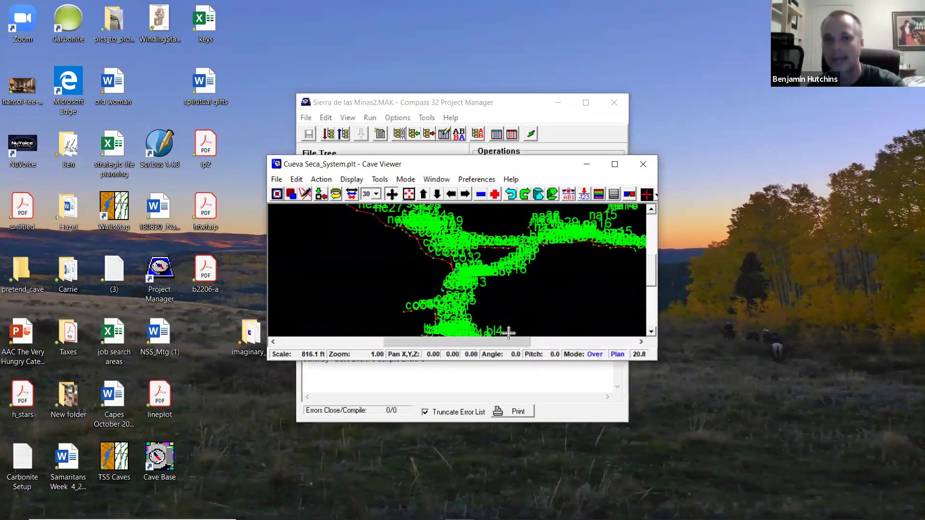
Step: Return to the Project Manager and view the naranjal survey's heading in the Cave Editor, closing the editor again
click(433, 105)
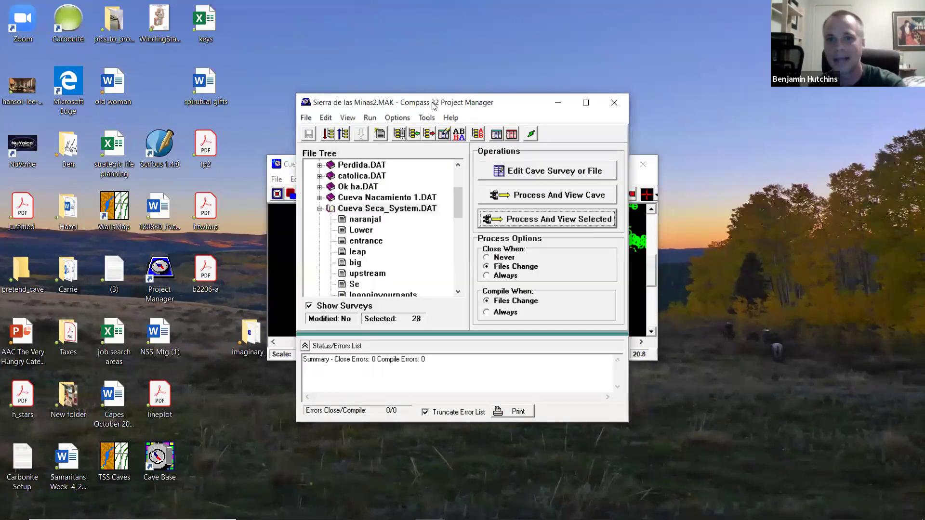
click(319, 209)
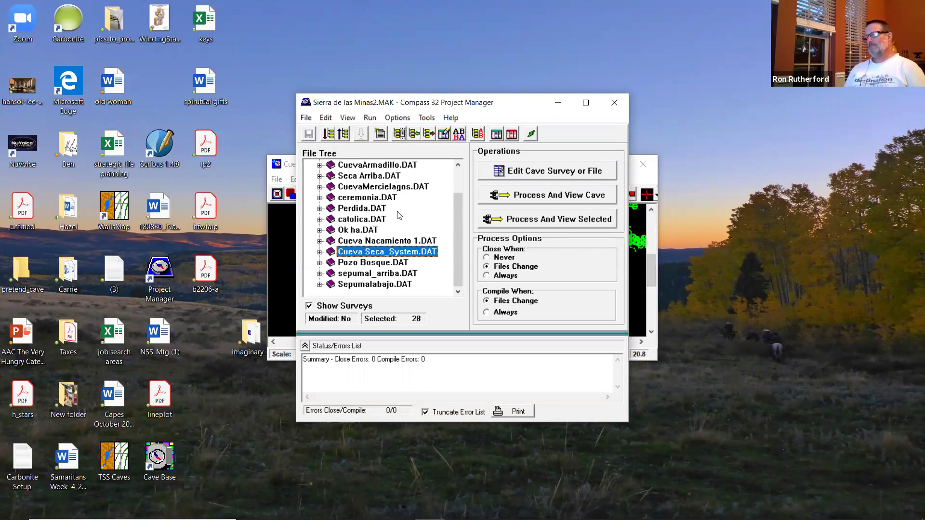
click(319, 252)
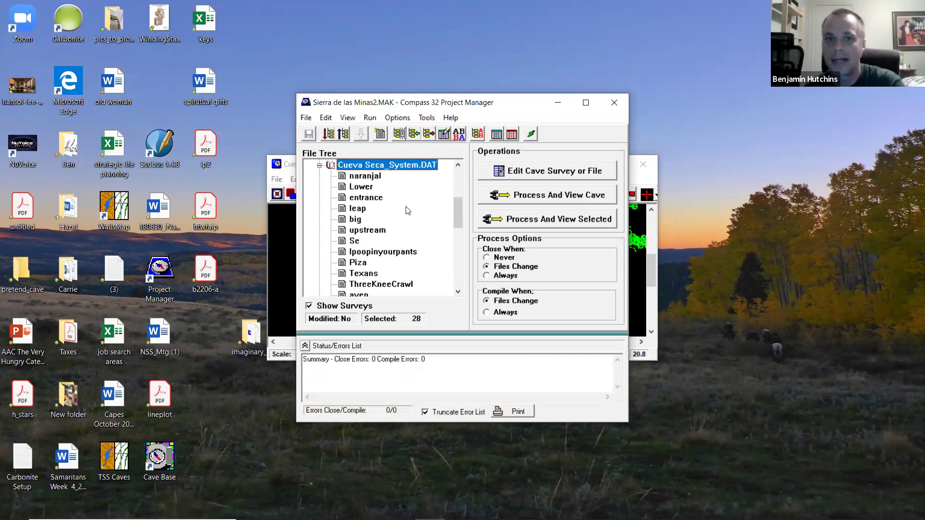
double_click(359, 176)
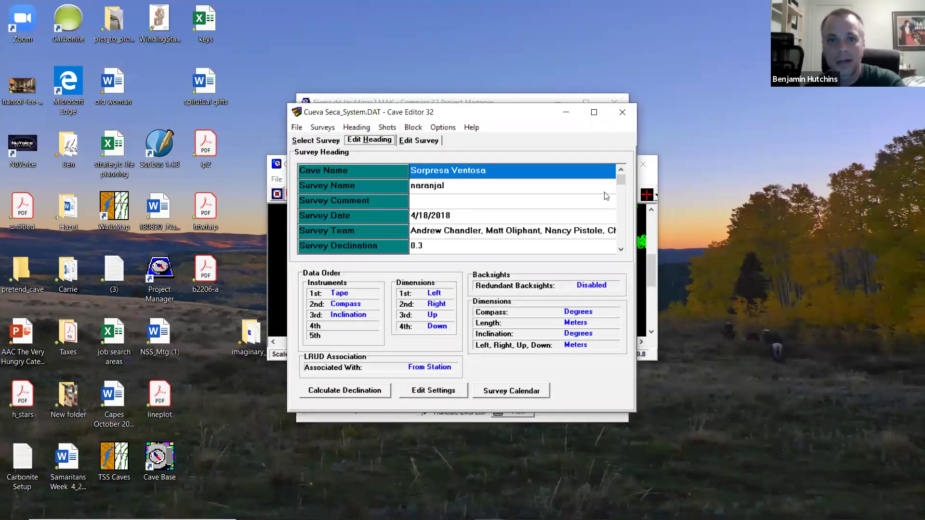
click(622, 114)
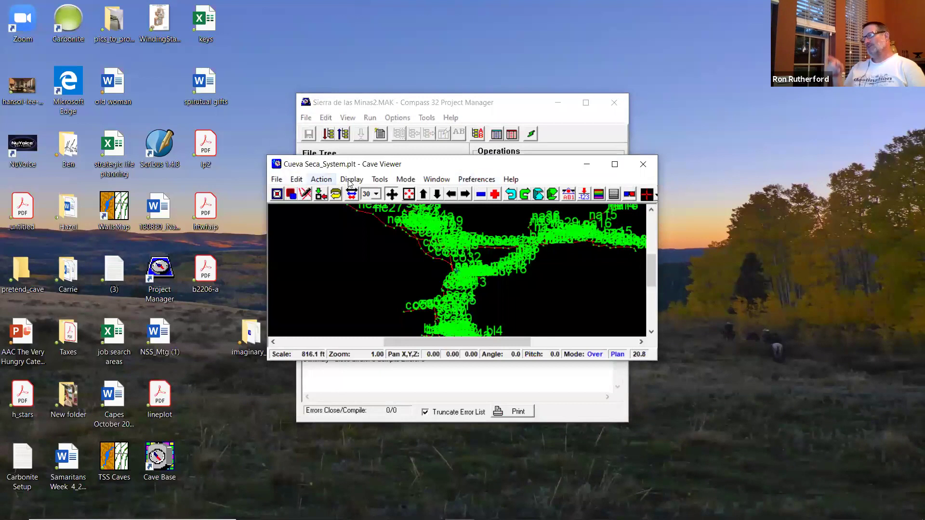
Step: Maximize the Cueva Seca plot, hide its station labels and color the passages by survey
click(616, 165)
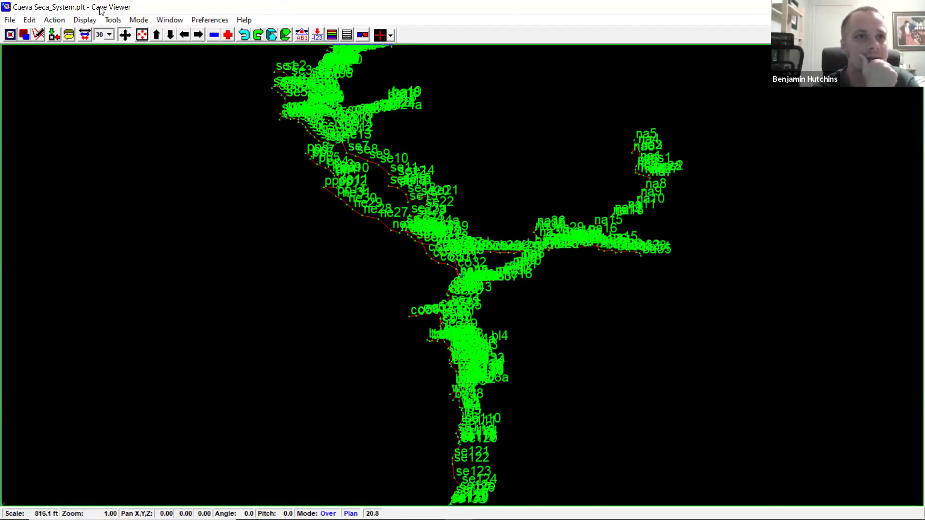
click(298, 36)
click(85, 21)
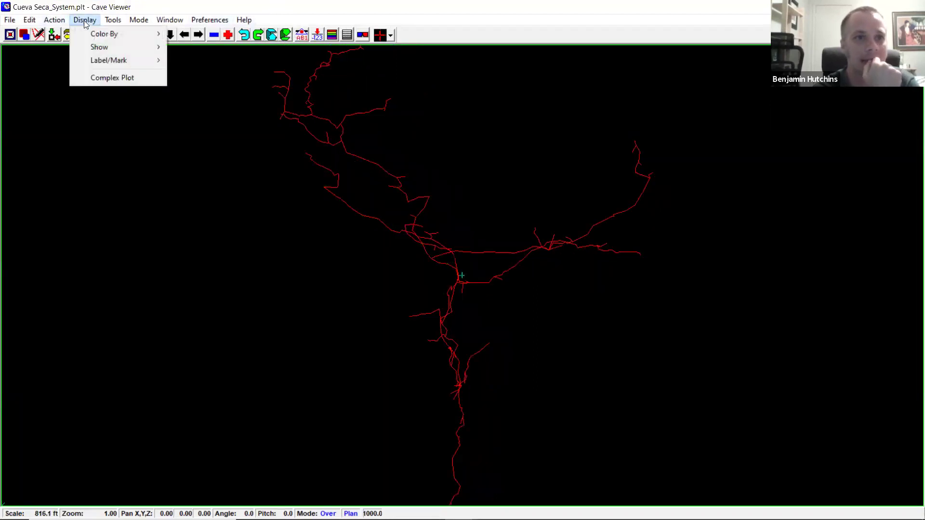
mouse_move(90, 35)
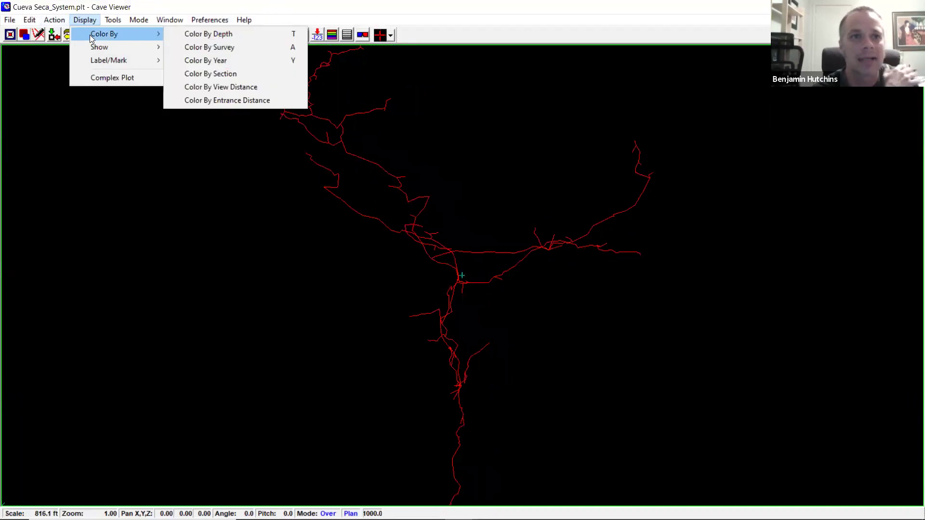
click(196, 47)
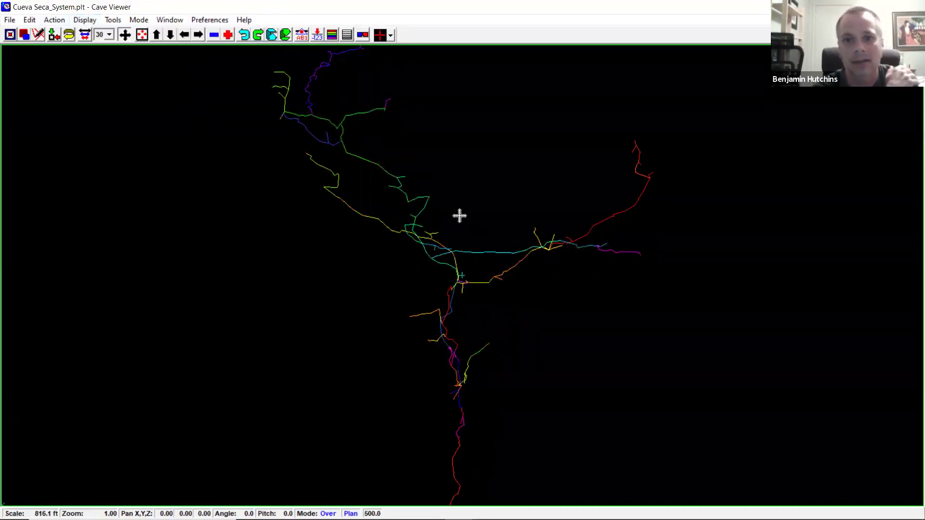
click(197, 20)
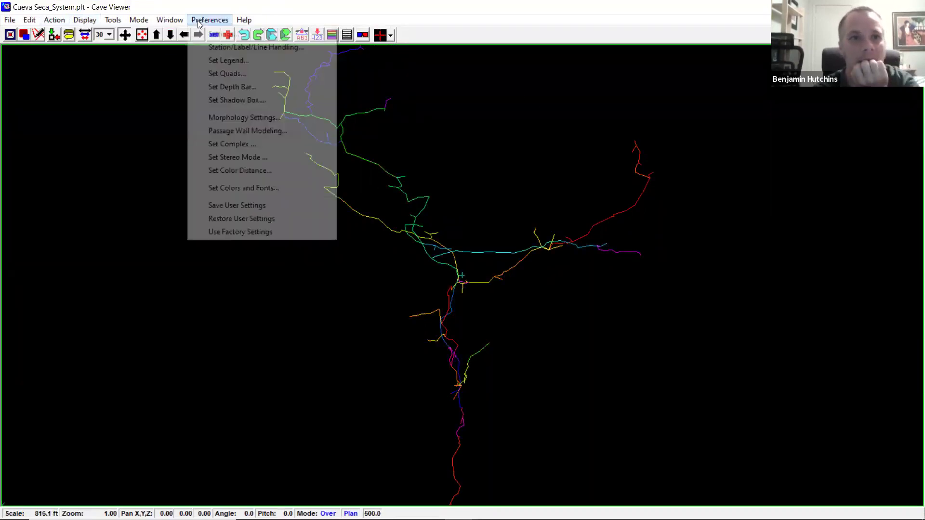
click(218, 61)
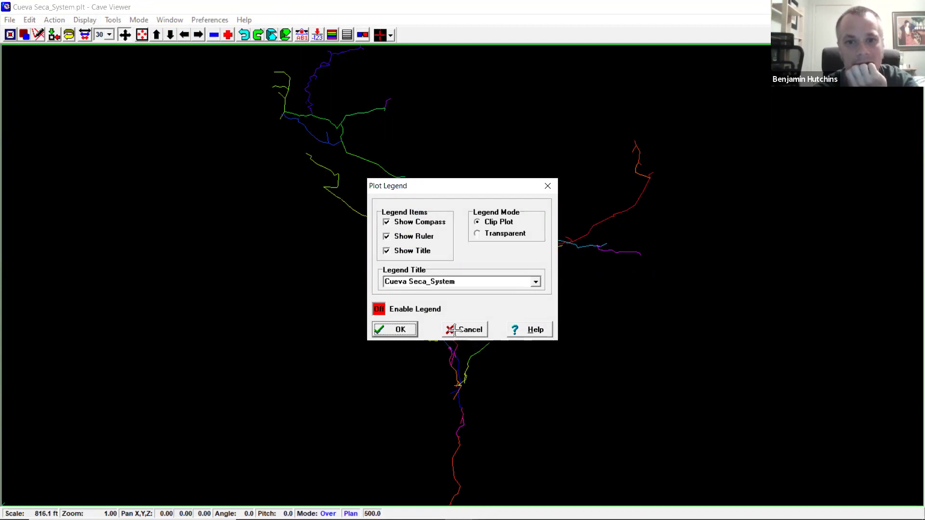
click(457, 331)
Step: Open the complex plotting options and view the color settings for sections and surveys
click(204, 21)
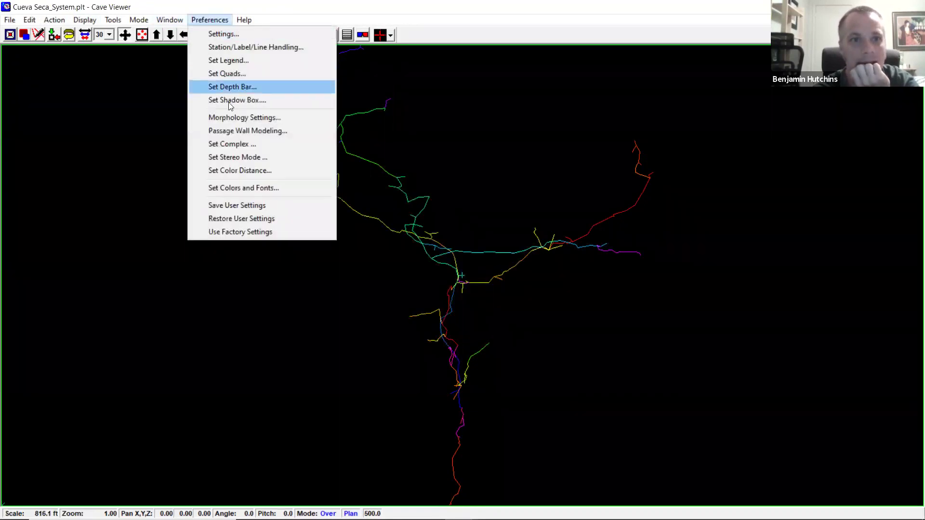
click(226, 145)
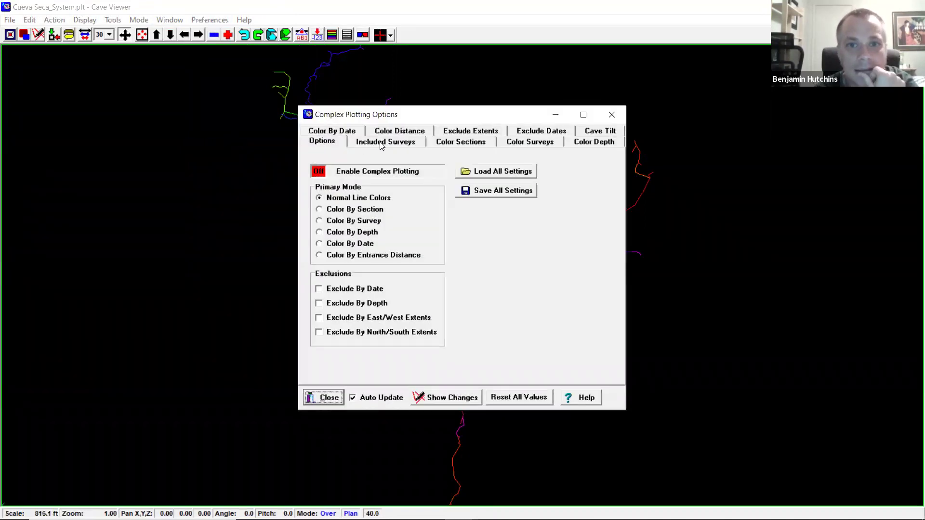
click(444, 142)
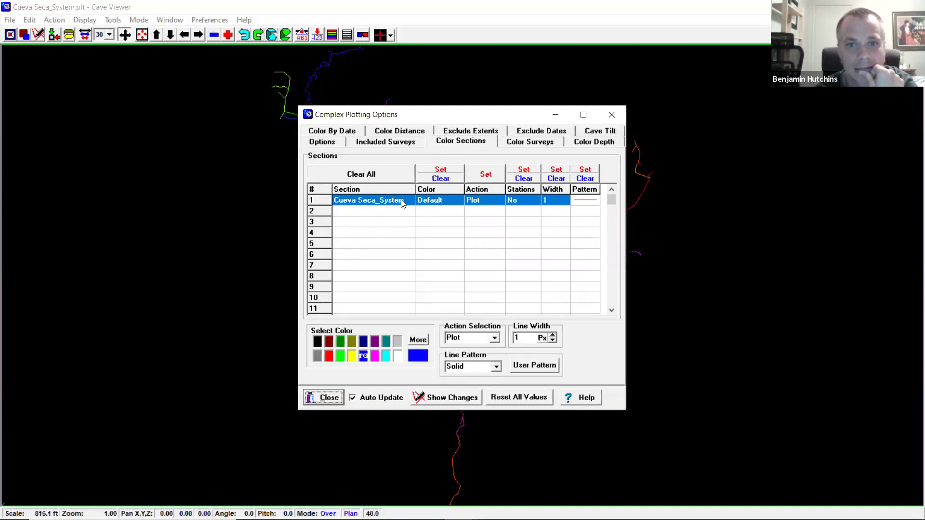
click(525, 141)
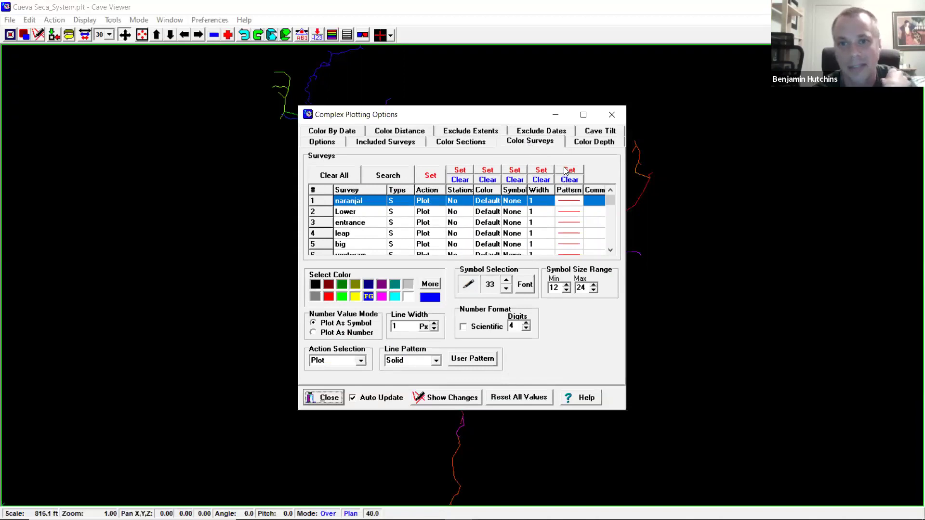
Step: Try to give the naranjal survey a bright green line in the complex plotting options and close the dialog
click(317, 202)
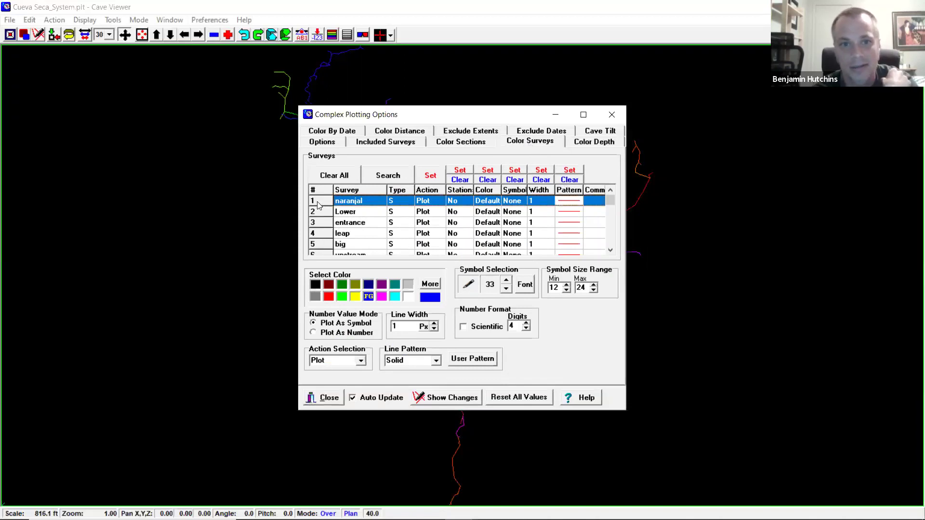
click(342, 297)
click(566, 170)
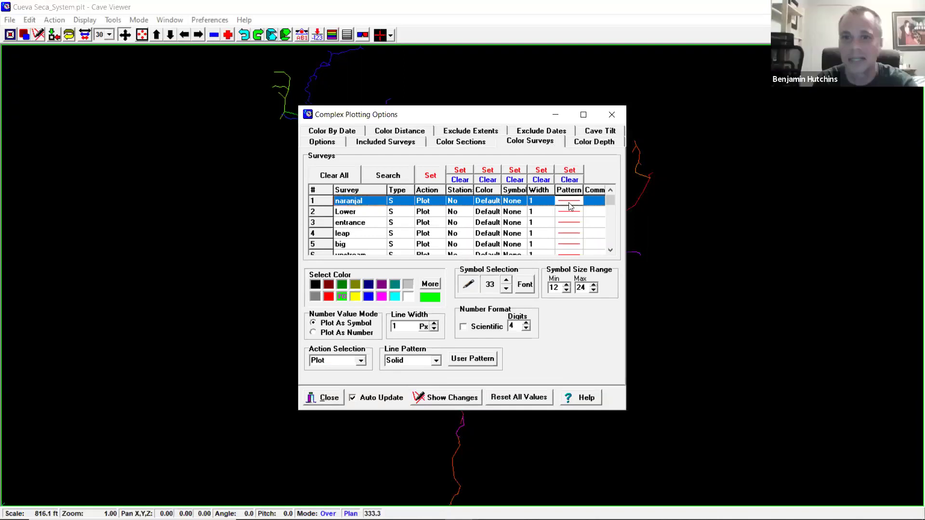
click(369, 287)
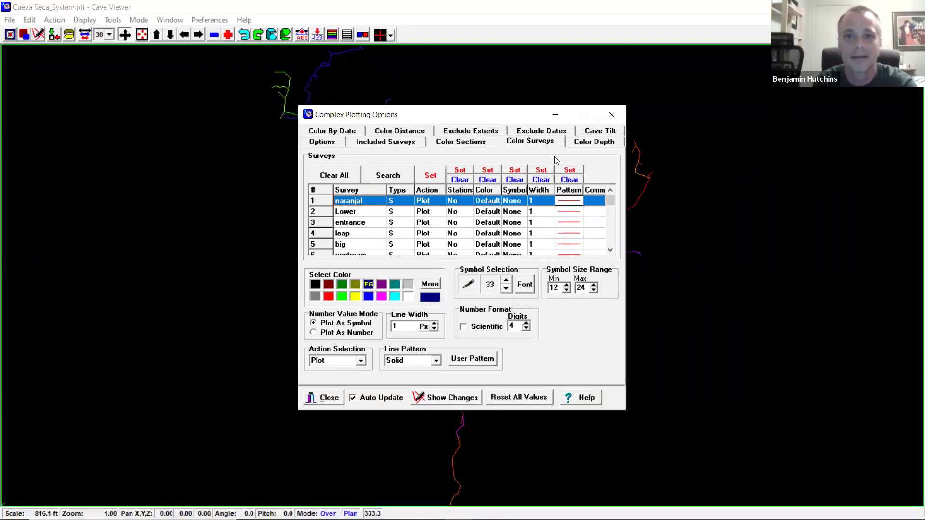
click(339, 299)
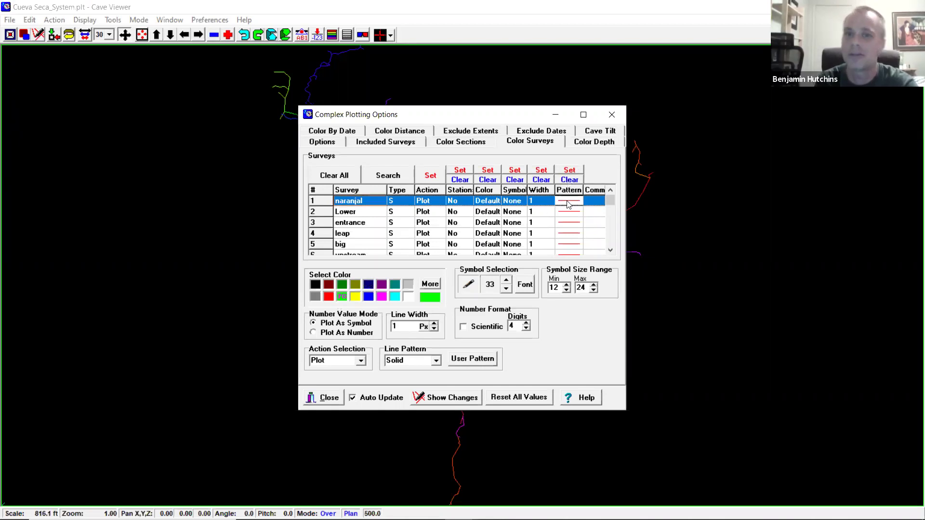
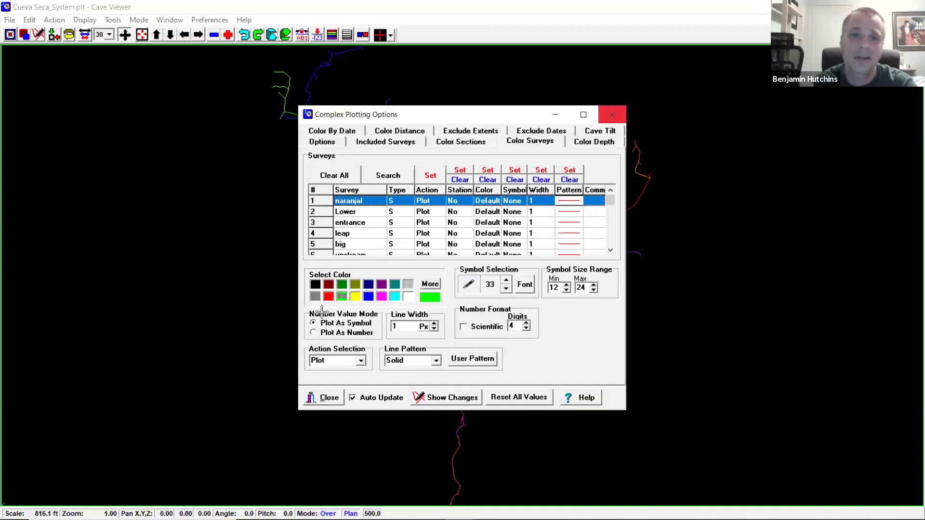
click(612, 115)
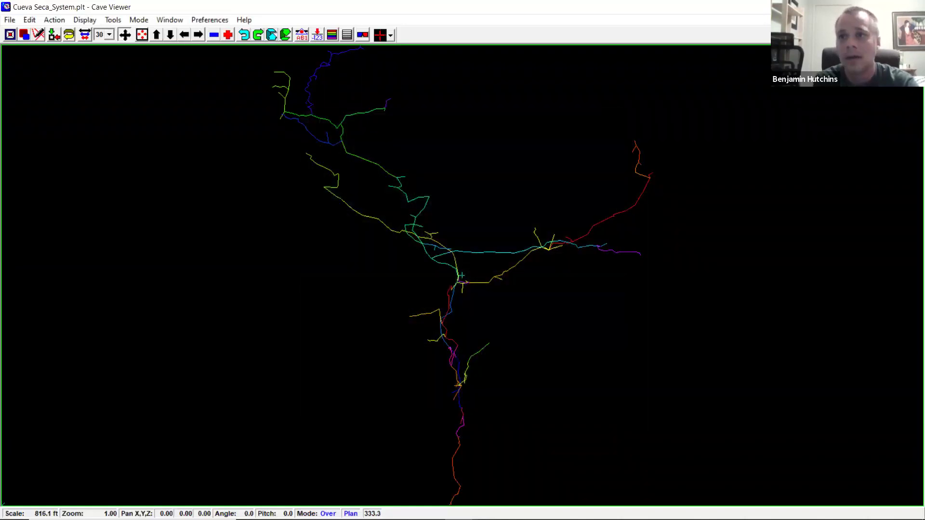
Step: Close the plot, select Cueva Seca_System.DAT in the project tree and check the Find Blunders tool, closing it without compiling
click(914, 7)
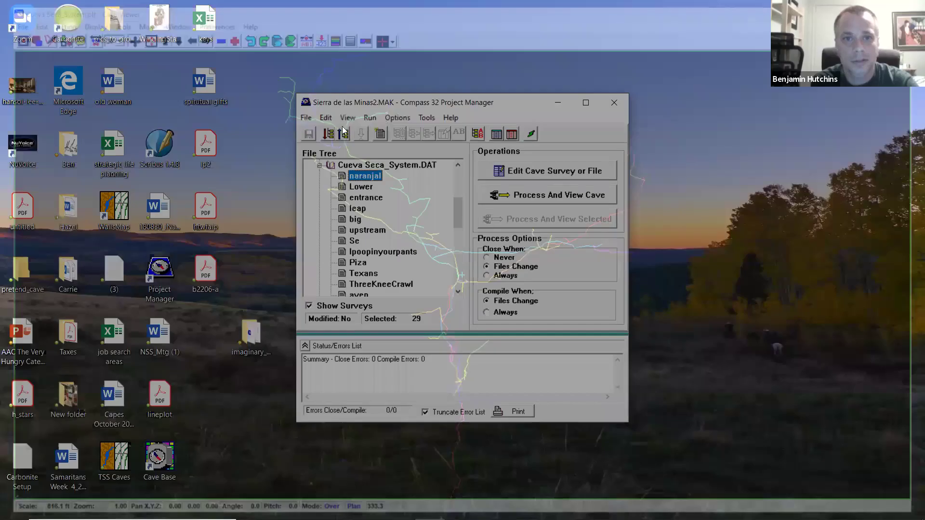
click(366, 165)
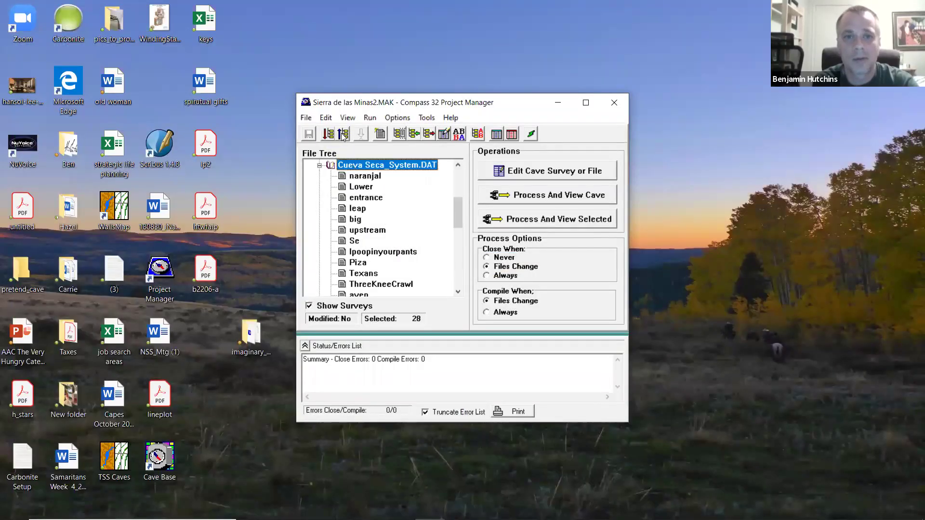
click(346, 119)
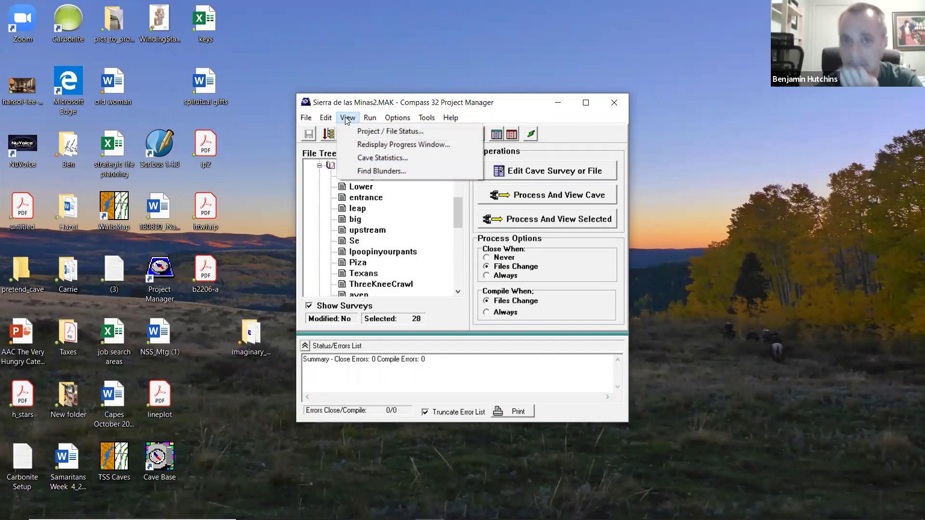
click(370, 171)
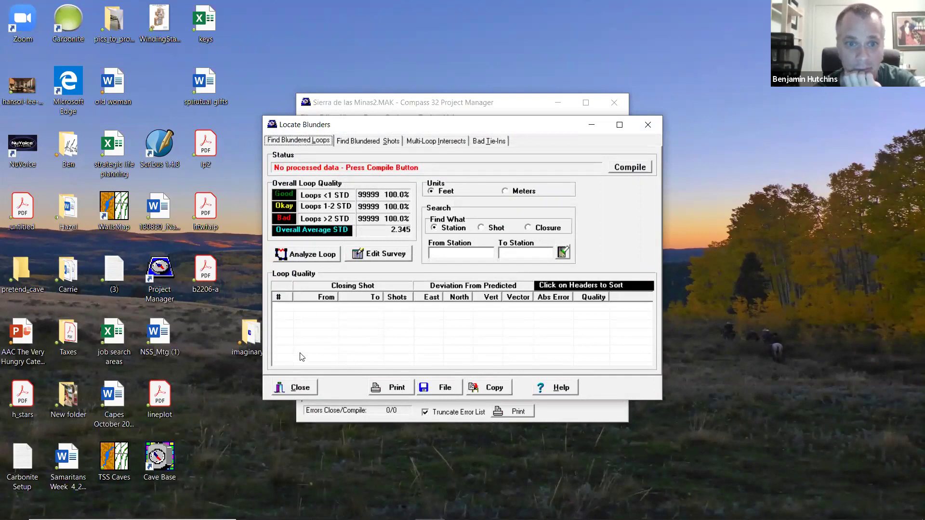
click(293, 388)
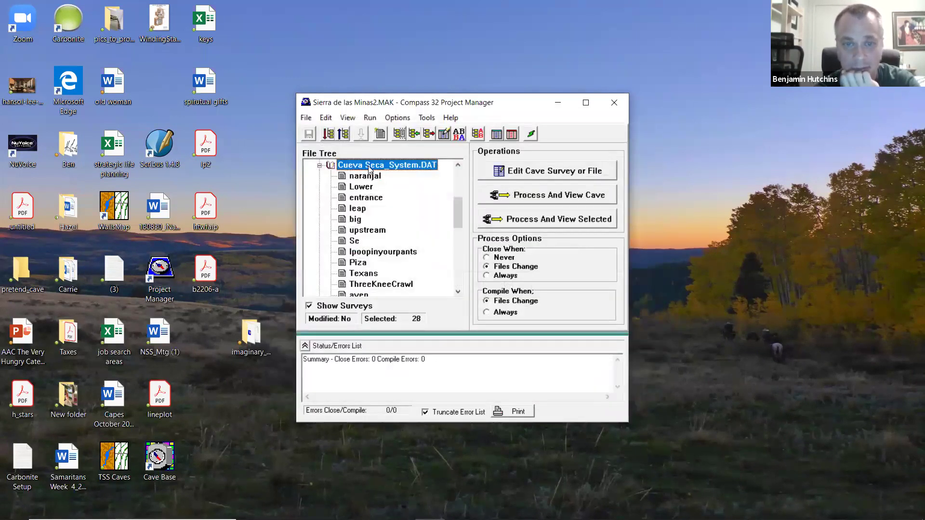
Step: Find blunders in the selected Cueva Seca_System.DAT, processing its data with closure statistics
click(369, 117)
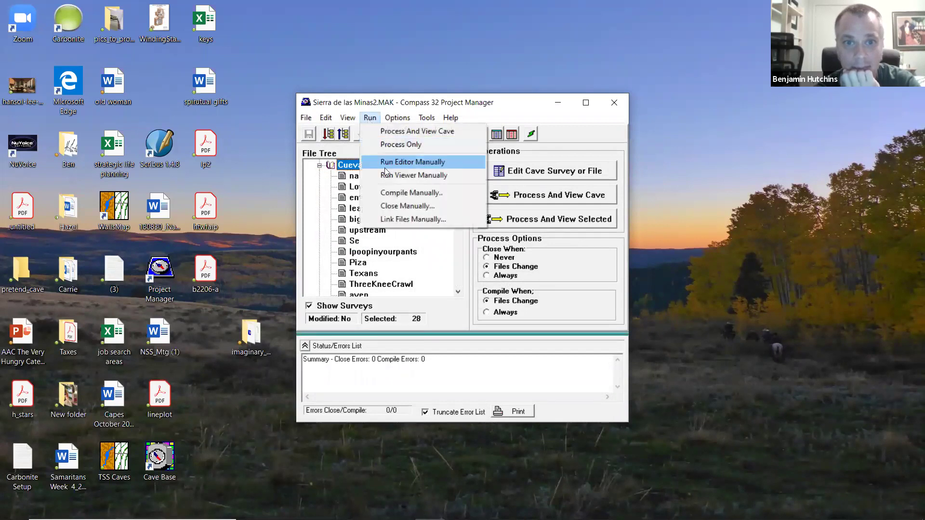
mouse_move(348, 119)
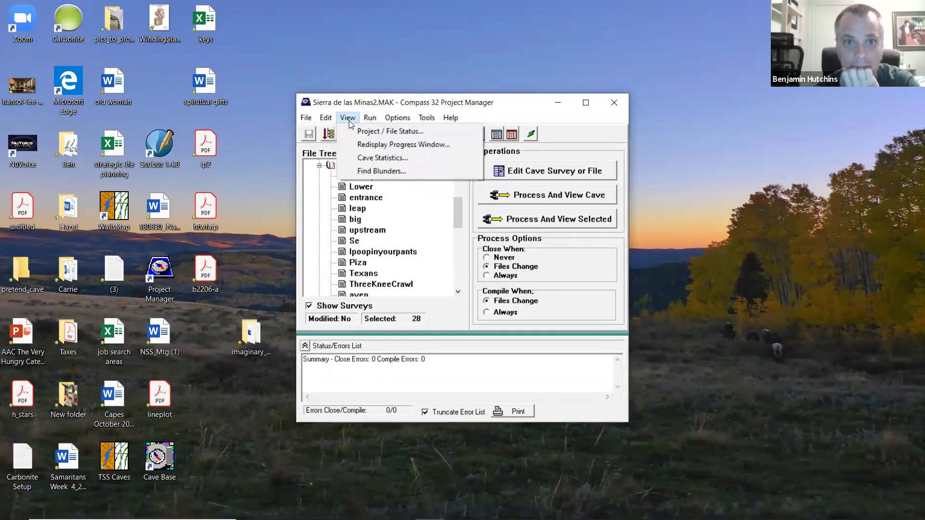
click(364, 174)
click(630, 169)
click(404, 242)
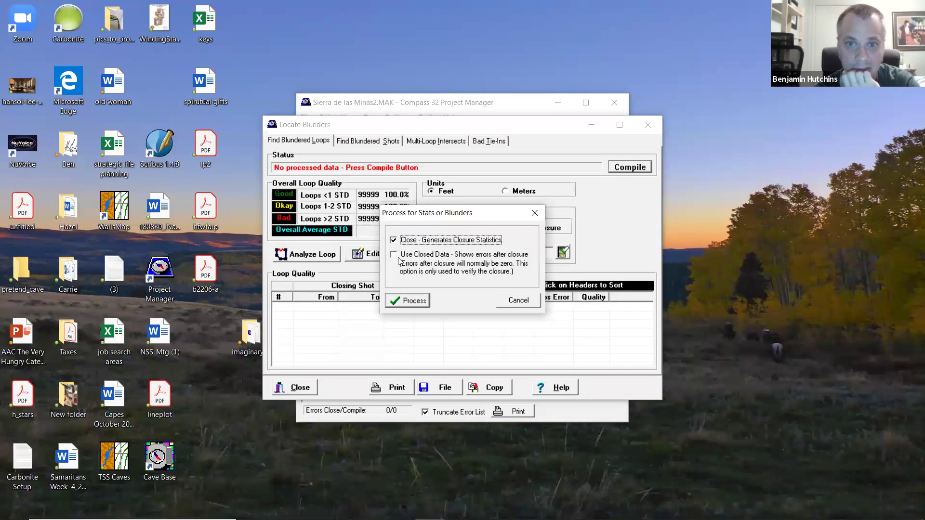
click(401, 300)
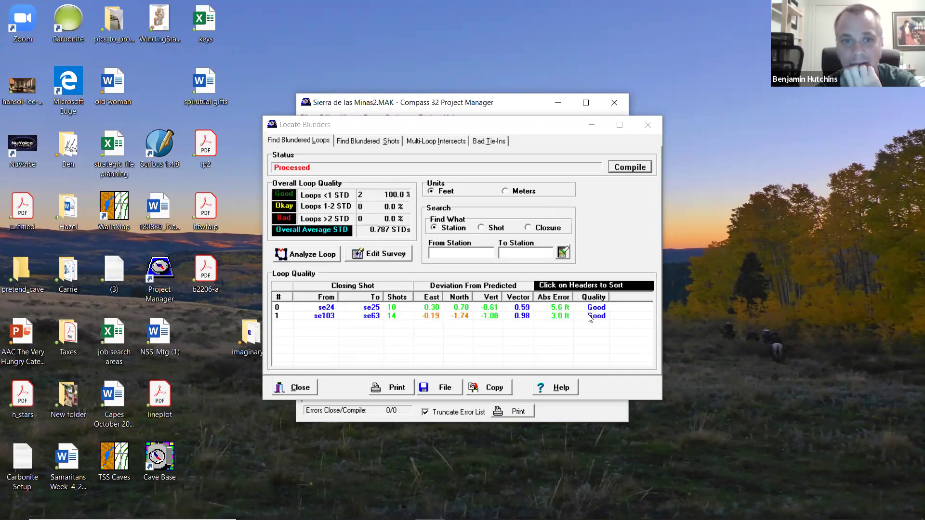
Step: Analyze the loop closing from se24 to se25 for its most likely blundered shots and close the blunder finder
click(283, 311)
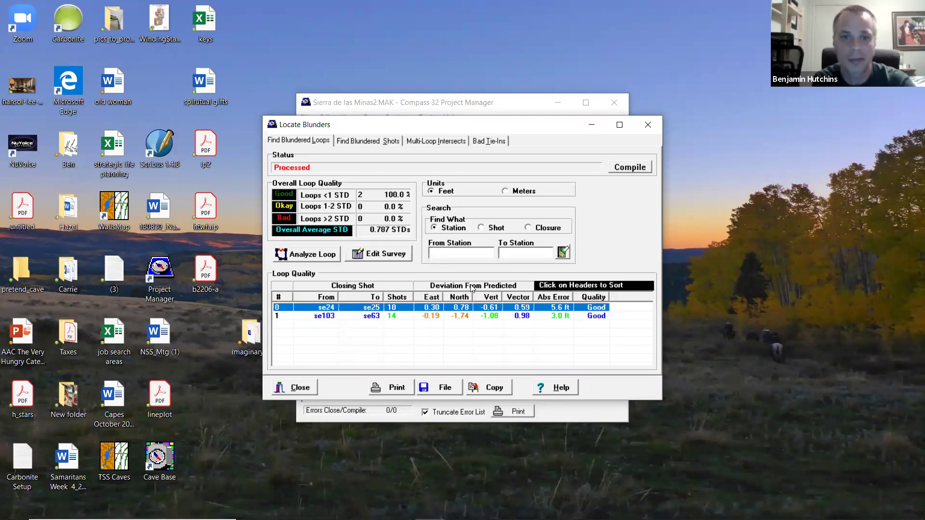
click(302, 255)
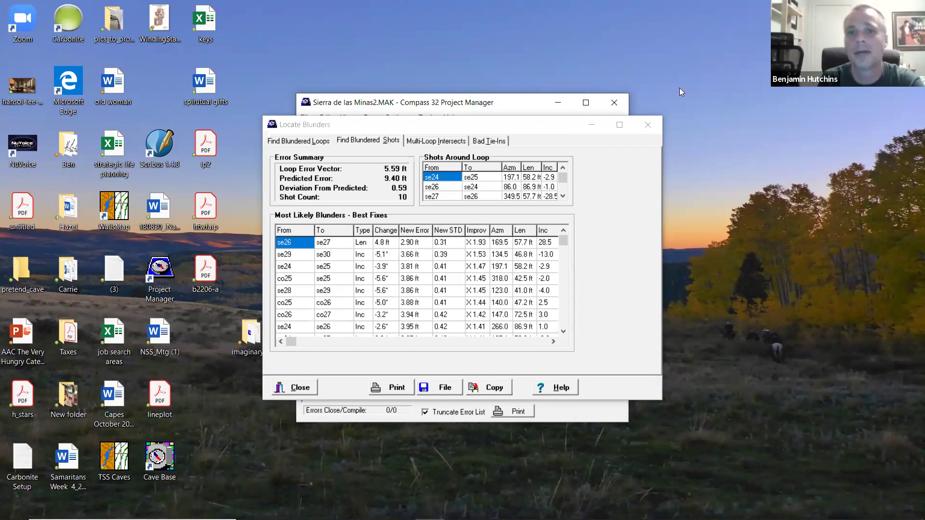
click(646, 126)
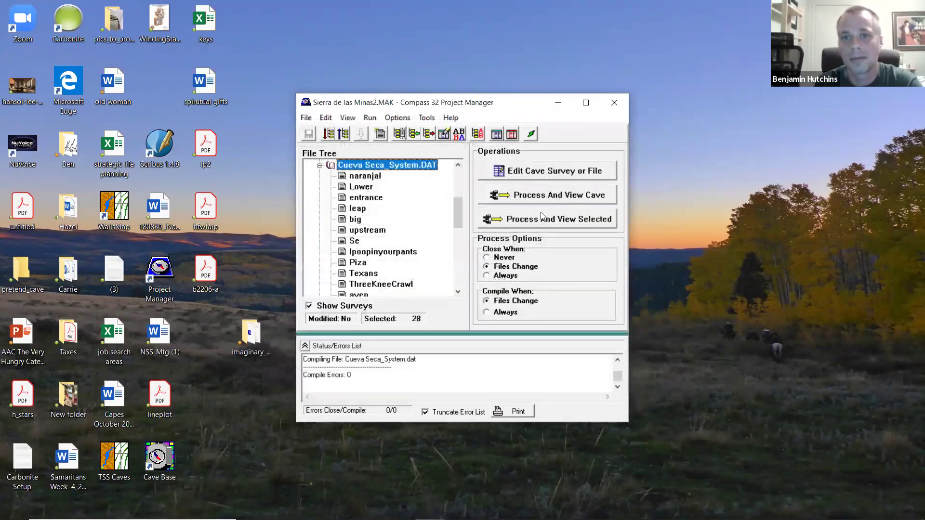
Step: Select the whole Sierra de las Minas2.MAK project and process it for blunders with closure statistics
drag(455, 214, 452, 170)
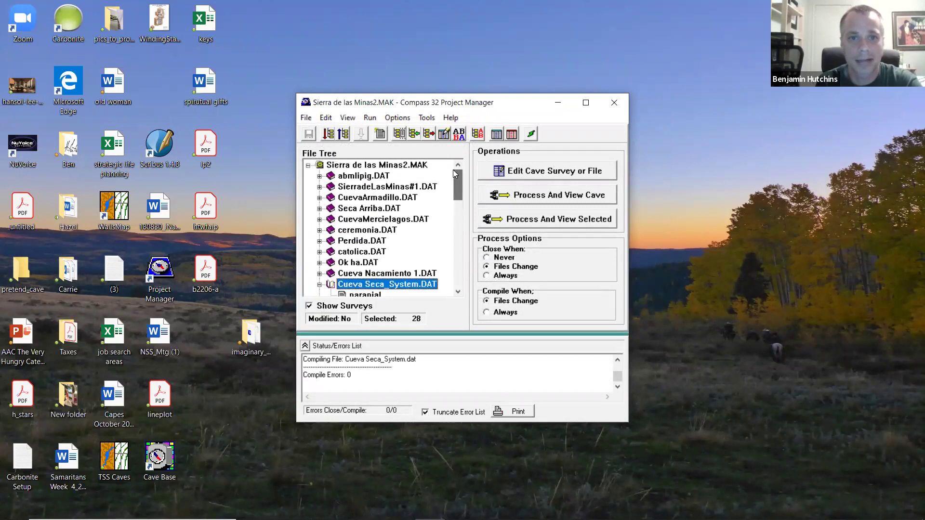
click(368, 166)
click(348, 118)
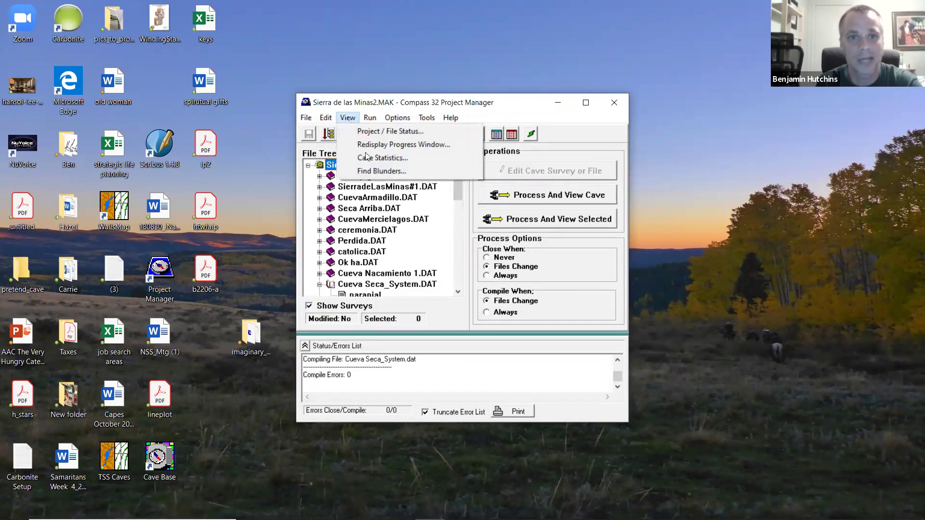
click(368, 171)
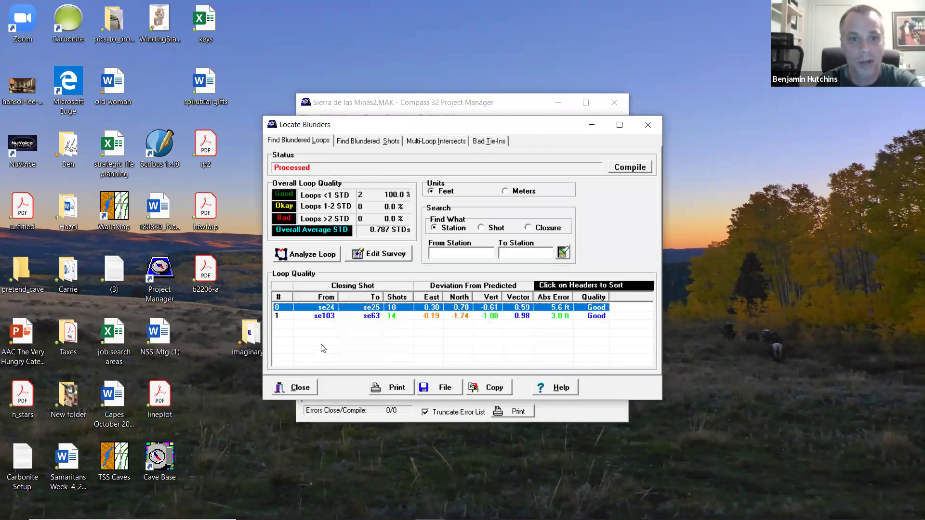
click(623, 170)
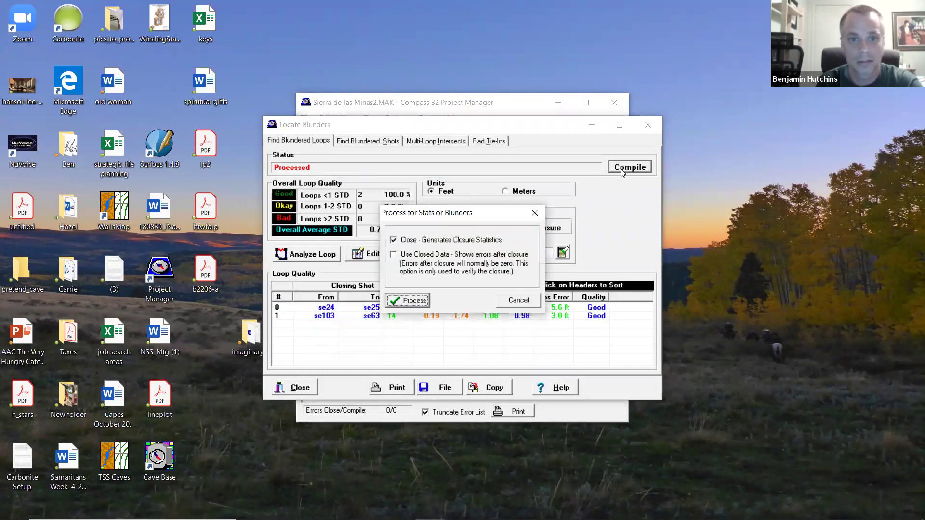
click(407, 303)
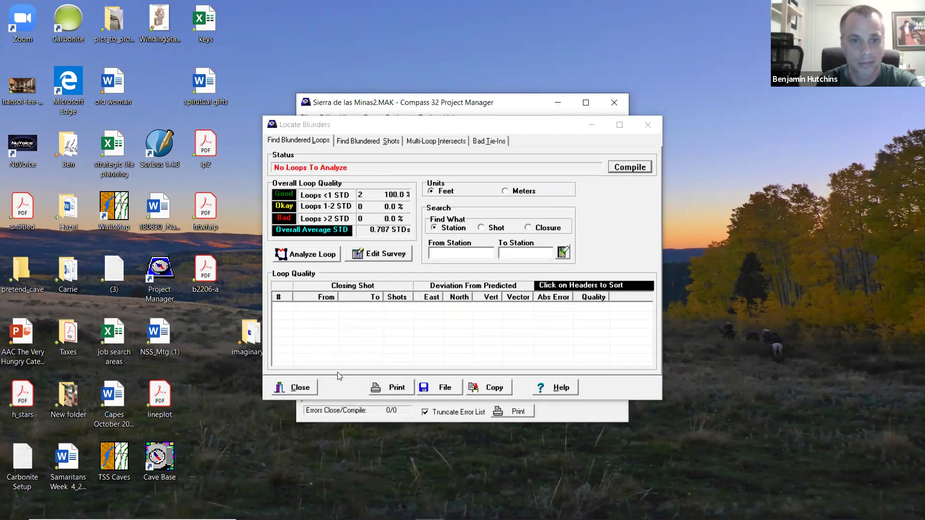
Step: Toggle the closure statistics option, reprocess the project for blunders and close the blunder finder
click(627, 167)
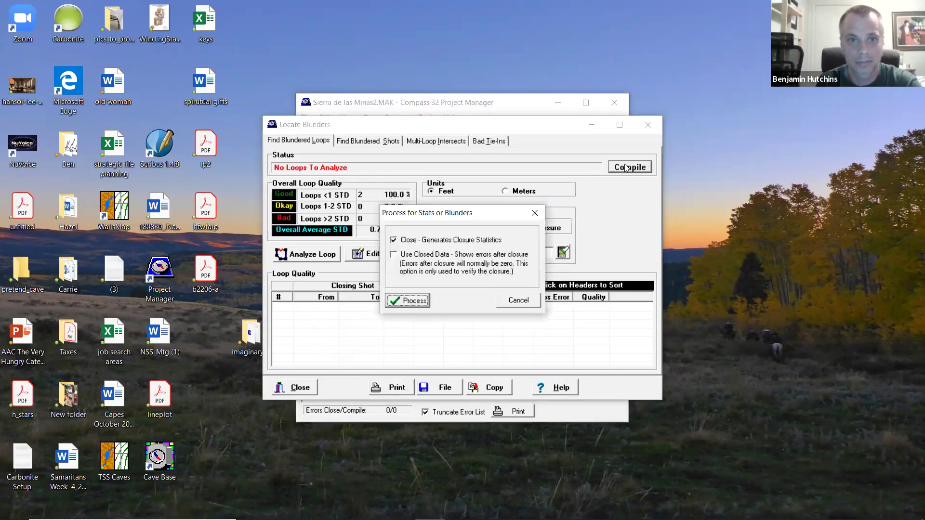
click(394, 240)
click(400, 302)
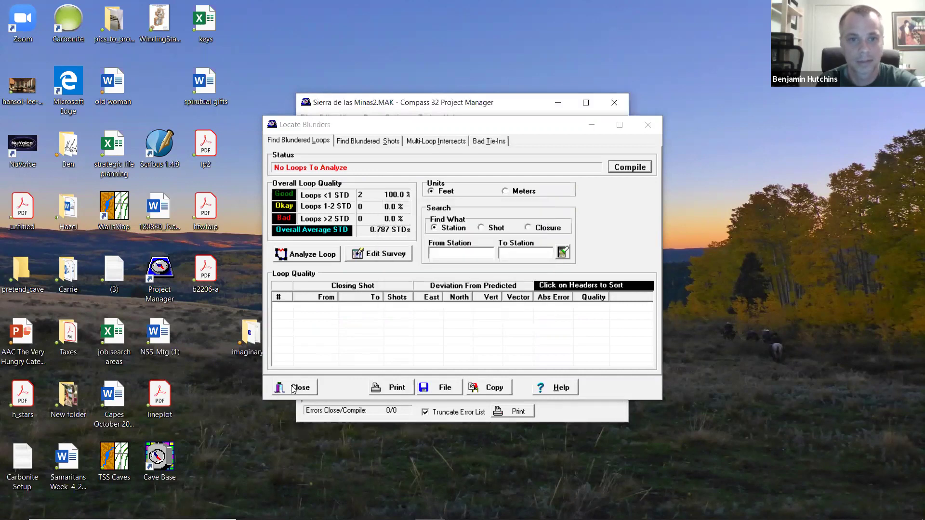
click(648, 126)
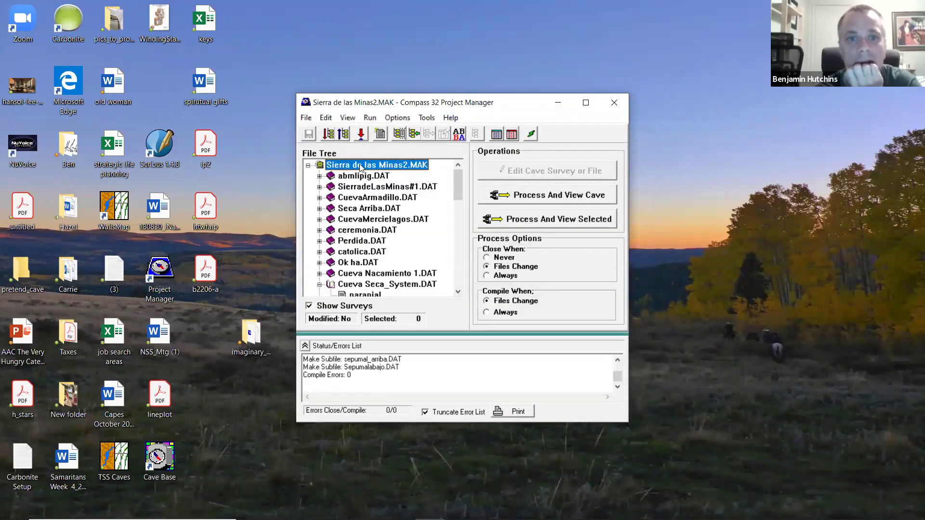
Step: Collapse Cueva Seca_System.DAT in the file tree and reopen the recent project UCVC.MAK
click(318, 285)
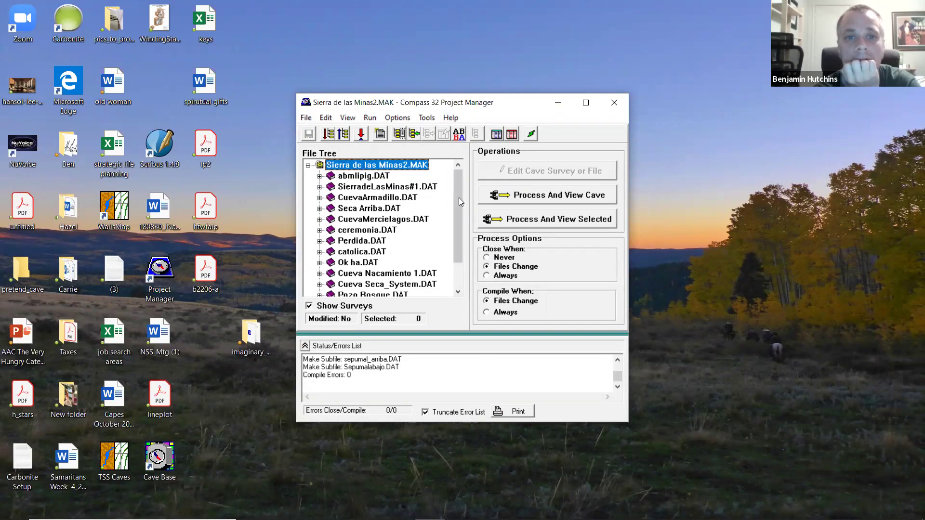
mouse_move(458, 198)
mouse_down()
mouse_move(454, 223)
mouse_move(454, 213)
mouse_up()
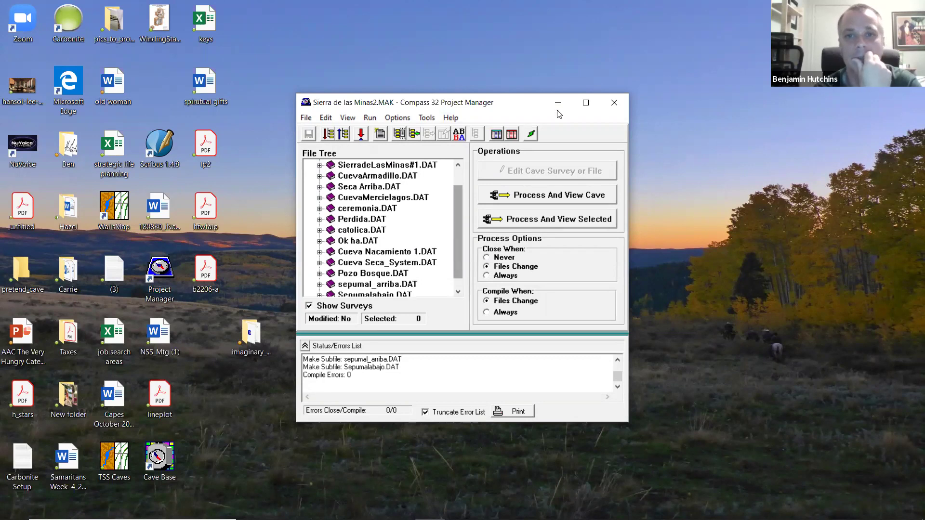
click(303, 119)
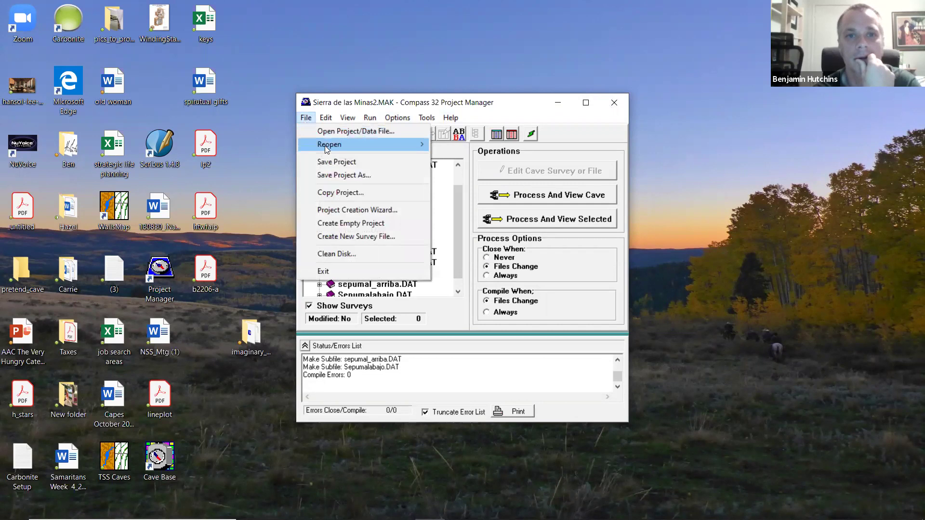
mouse_move(325, 146)
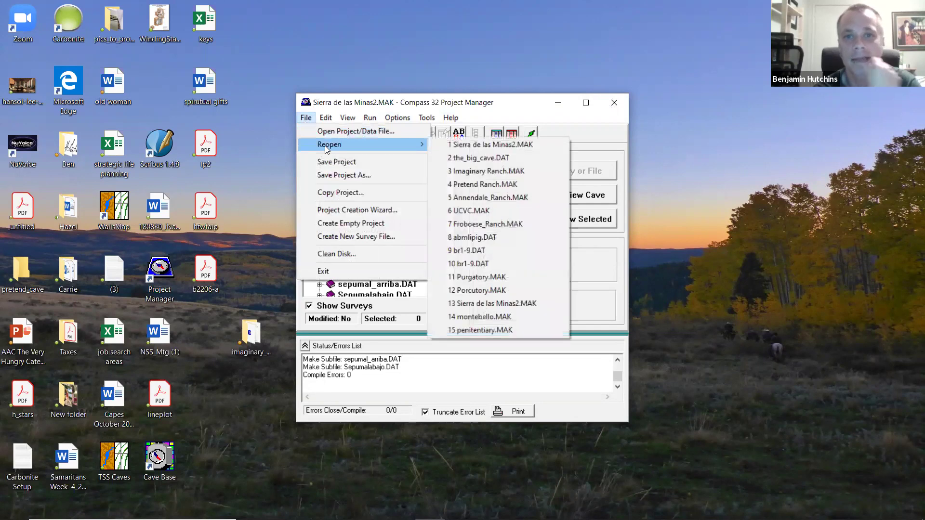
click(470, 212)
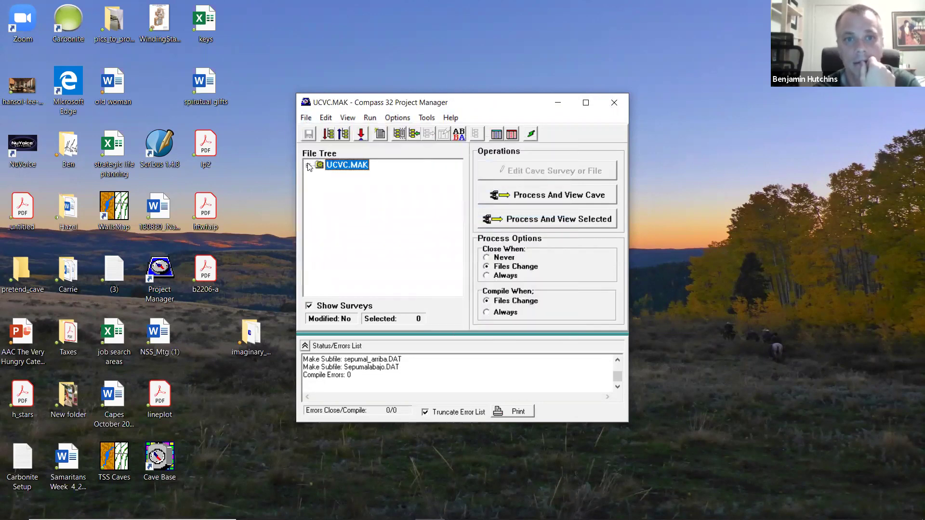
Step: Find blunders in the UCVC.MAK project, processing its data with closure statistics
click(345, 117)
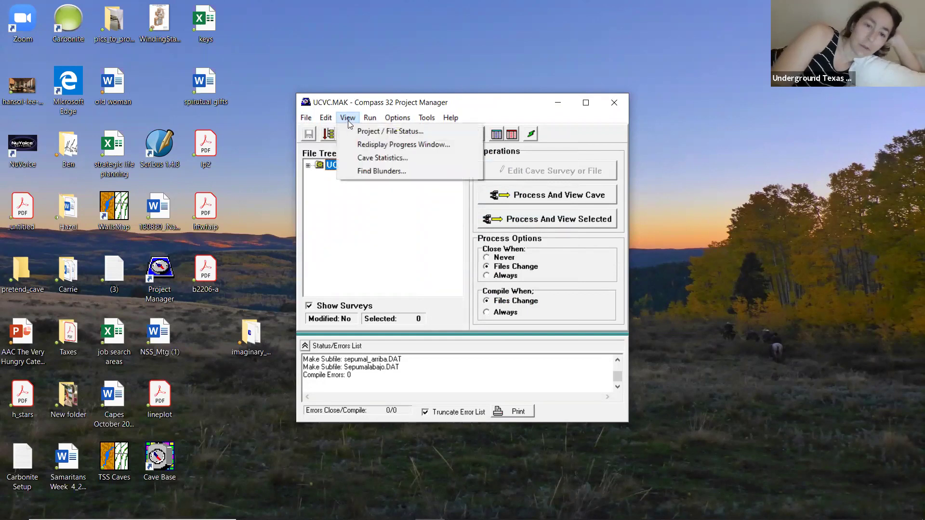
click(365, 171)
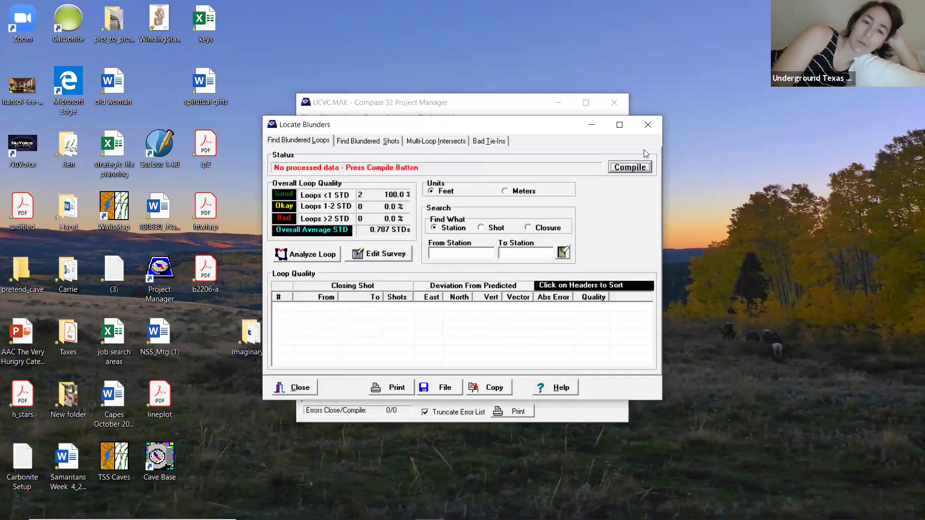
click(630, 166)
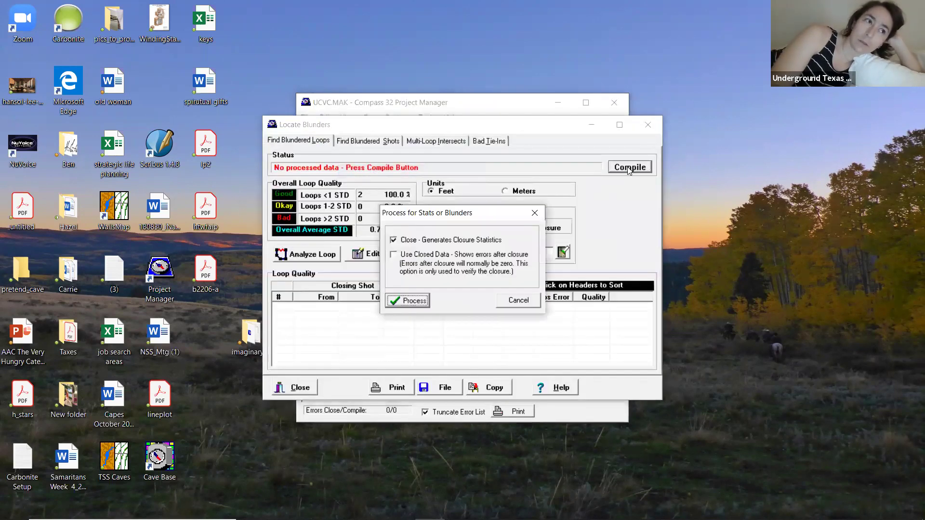
click(416, 306)
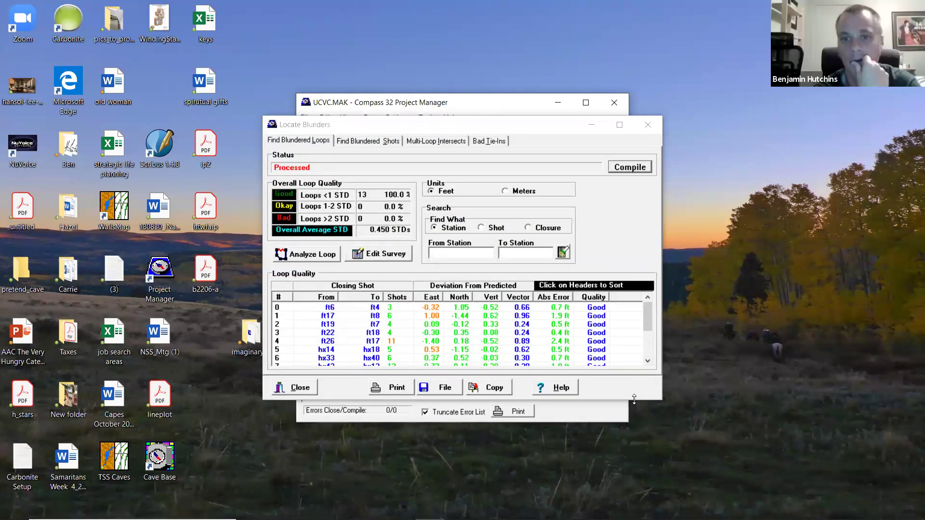
Step: Enlarge the Locate Blunders window to review the quality of all UCVC loops and close it
drag(634, 399, 639, 461)
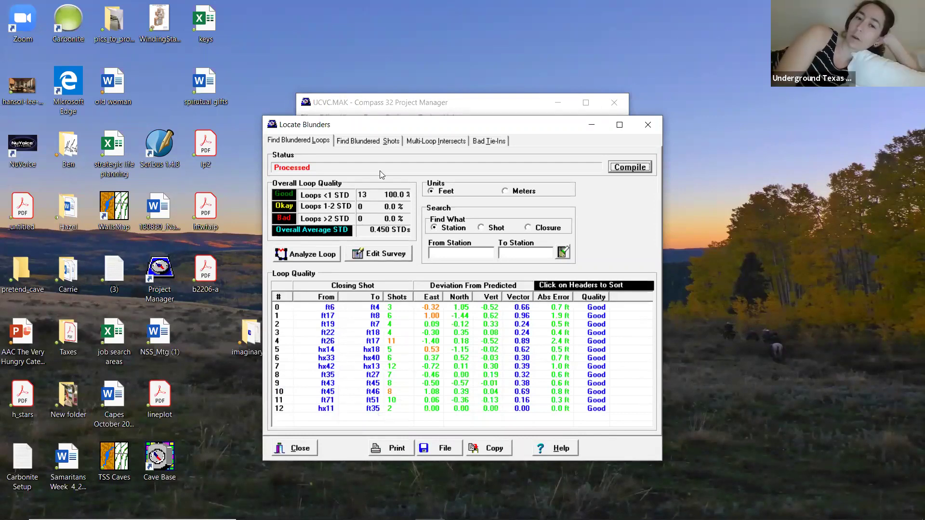
click(365, 107)
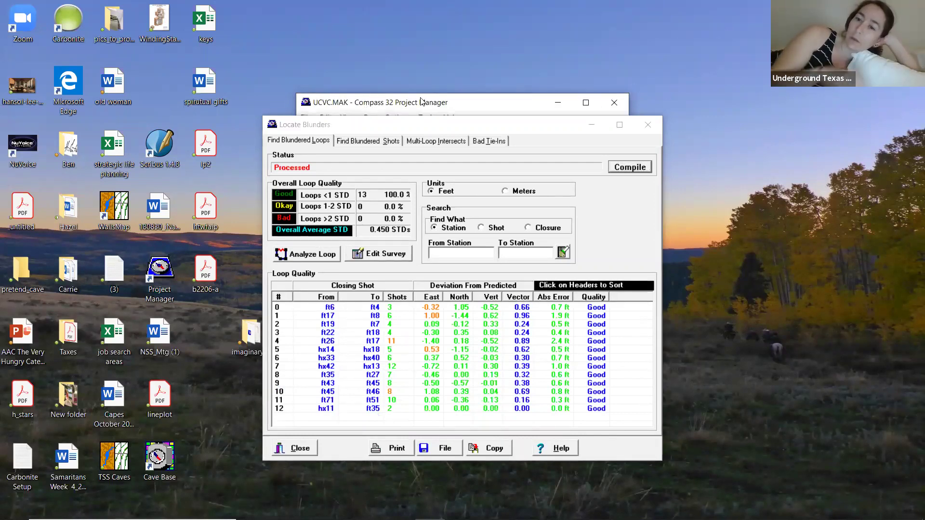
click(429, 508)
click(430, 508)
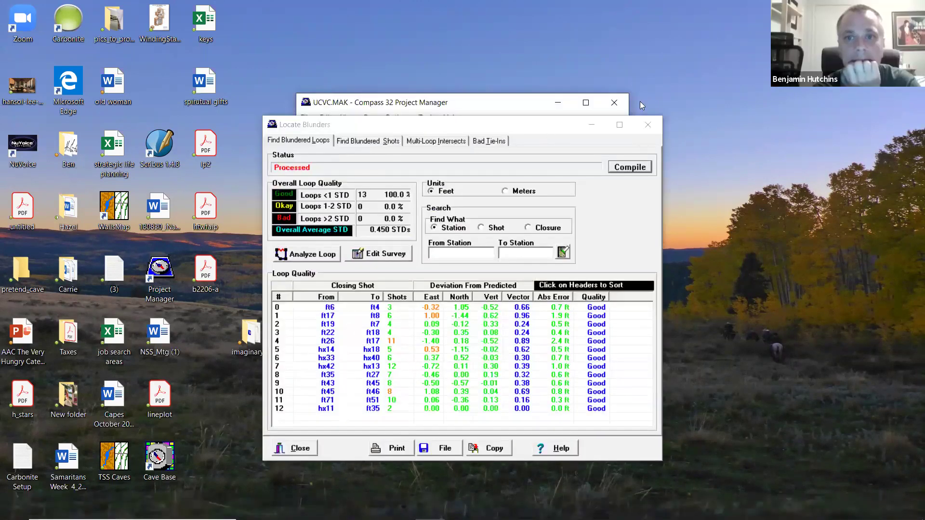
click(647, 124)
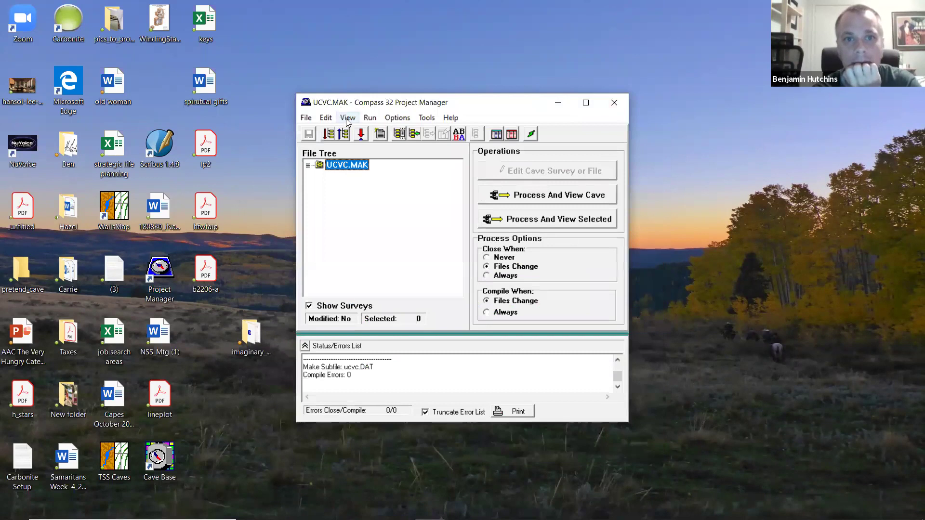
Step: Expand the UCVC.MAK project in the file tree and select ucvc.DAT
click(346, 118)
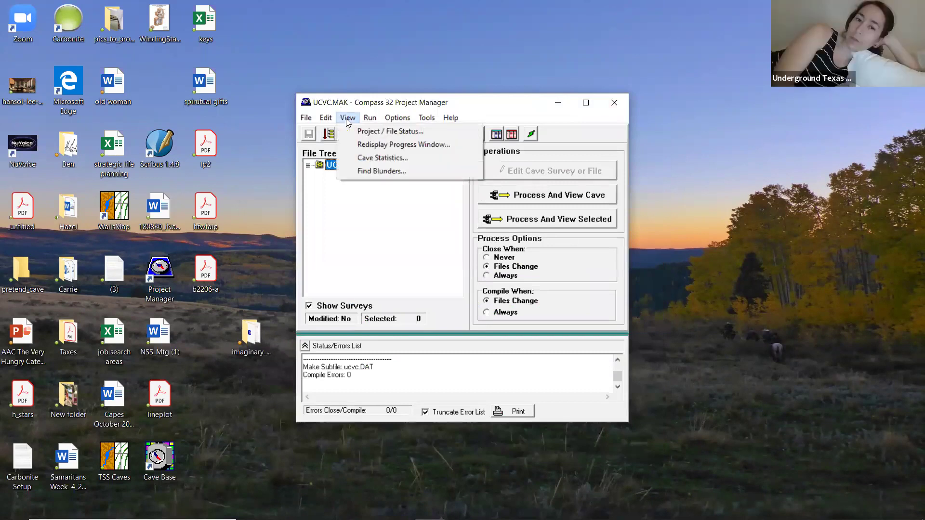
click(308, 165)
click(334, 176)
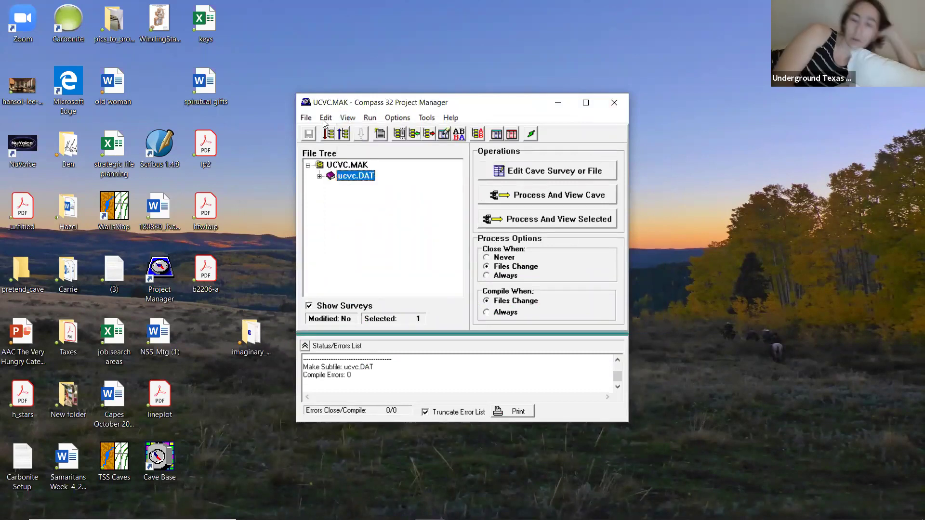
click(391, 118)
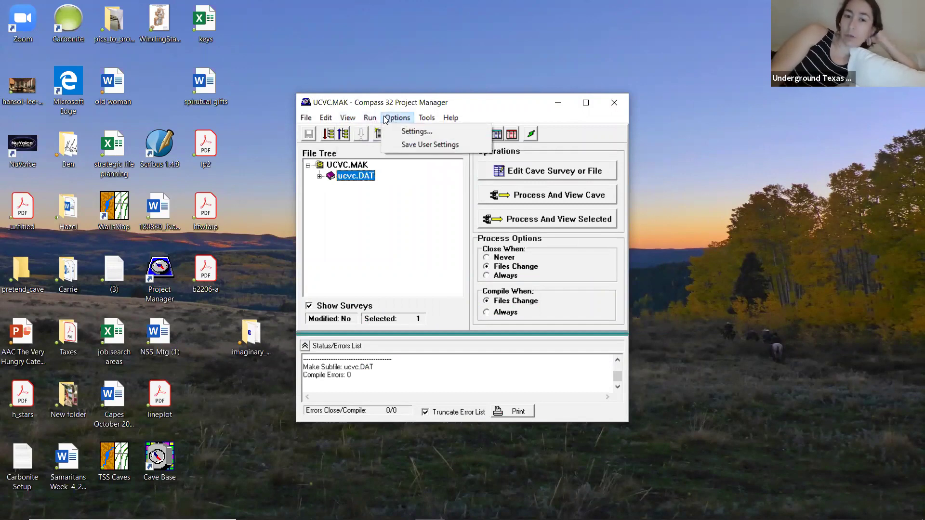
mouse_move(372, 120)
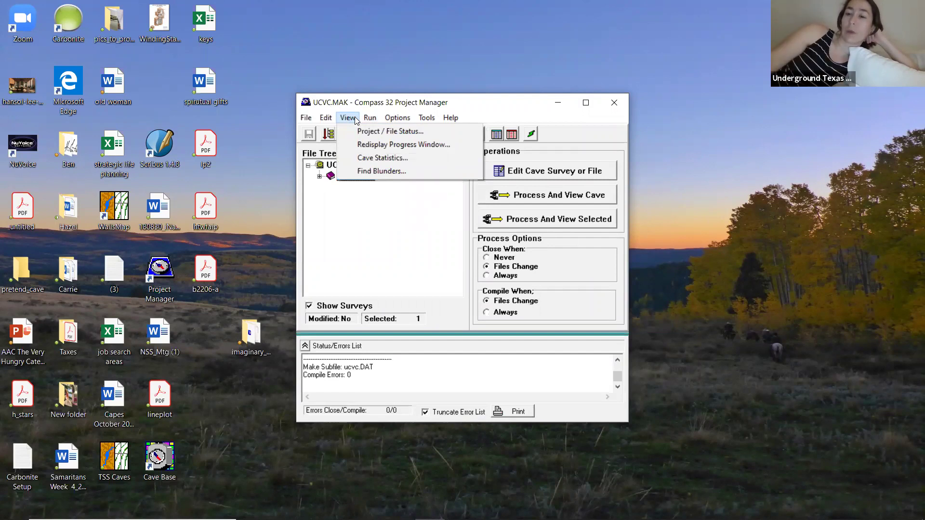
click(346, 189)
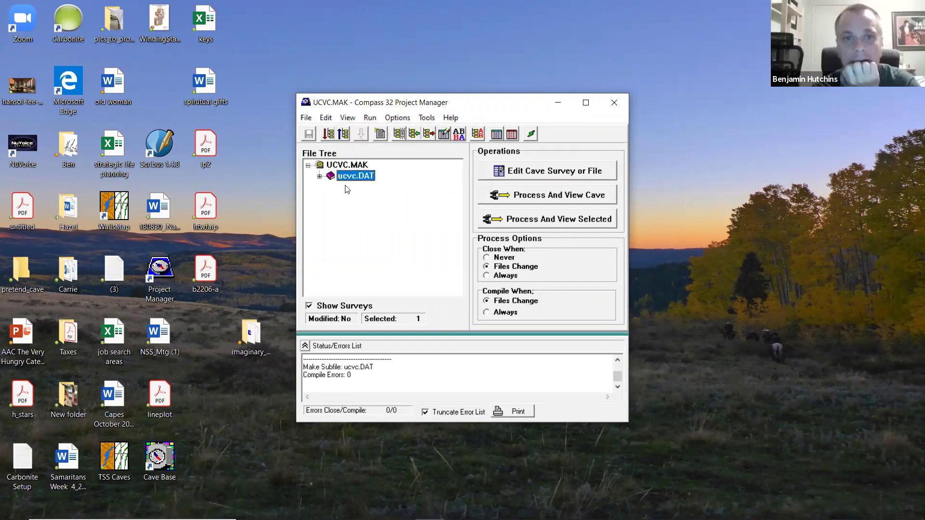
click(345, 117)
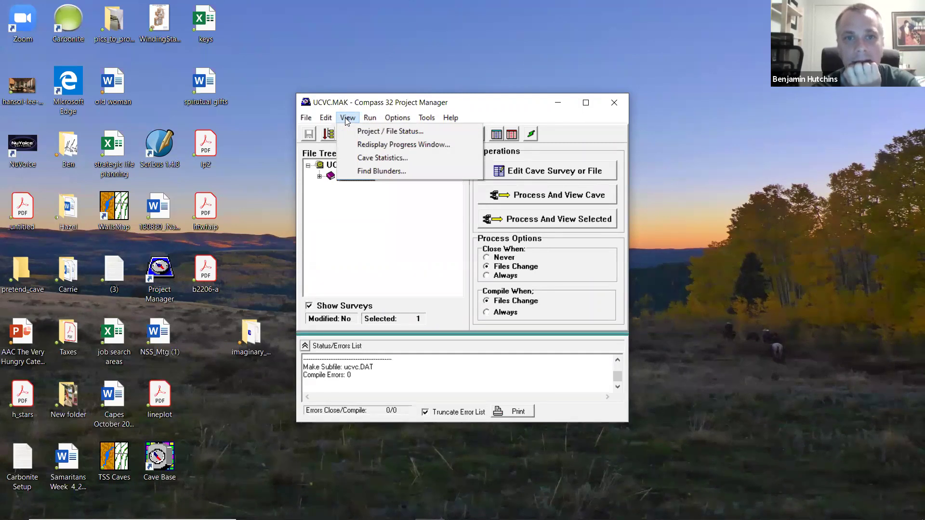
mouse_move(325, 118)
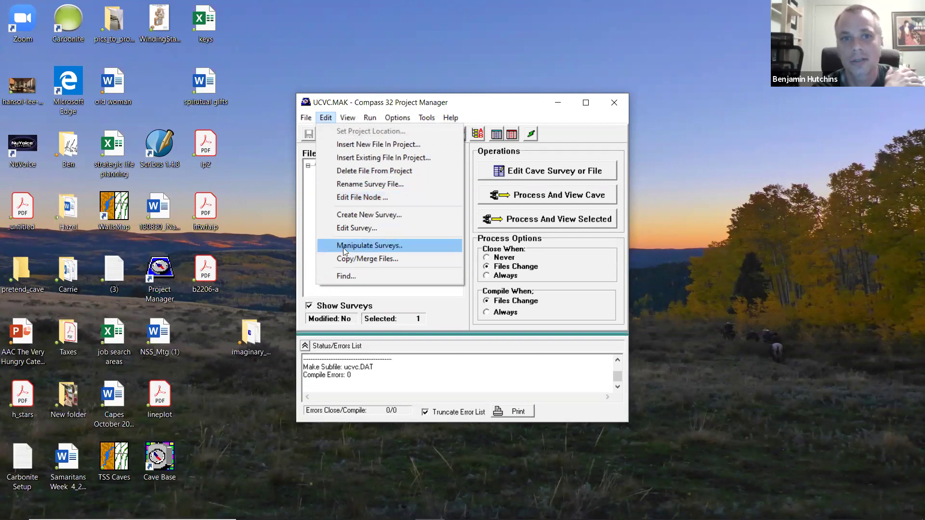
Step: View the fixed stations and UTM settings of the ucvc.DAT file node, and close the node editor
click(313, 248)
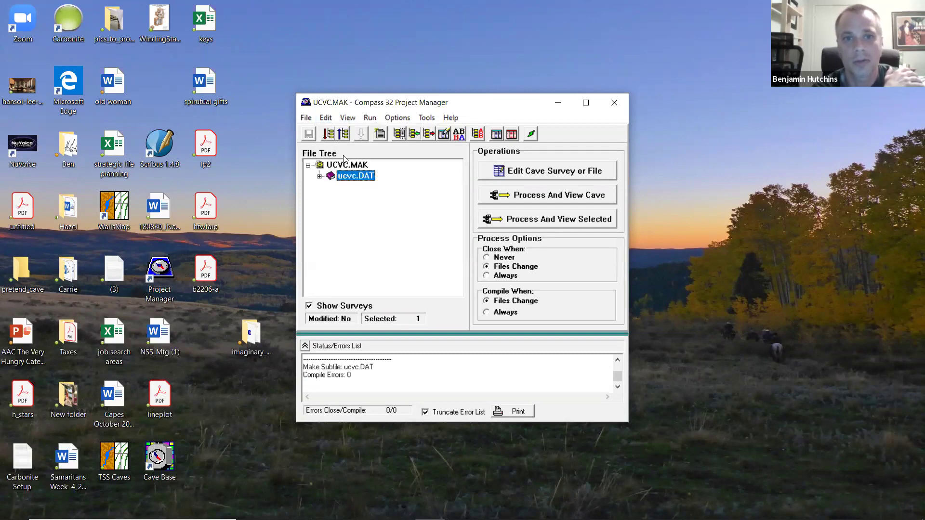
click(326, 118)
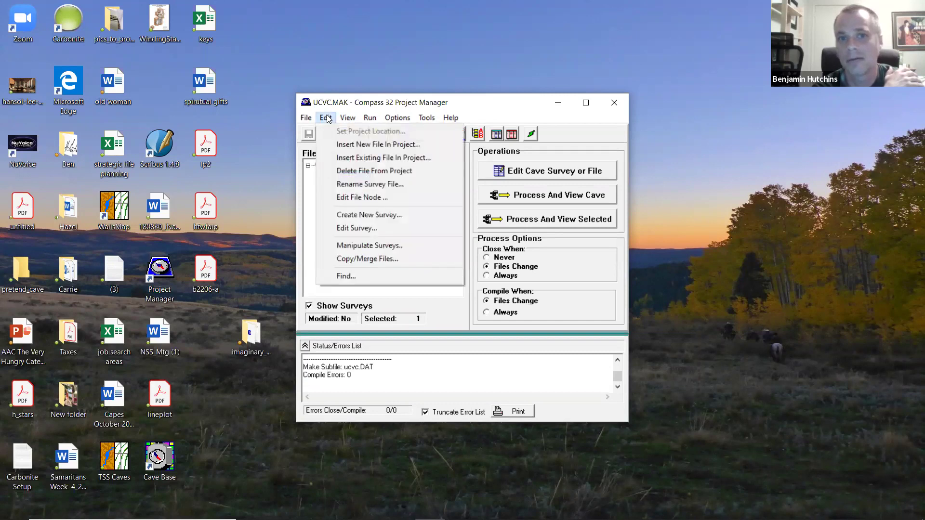
click(345, 199)
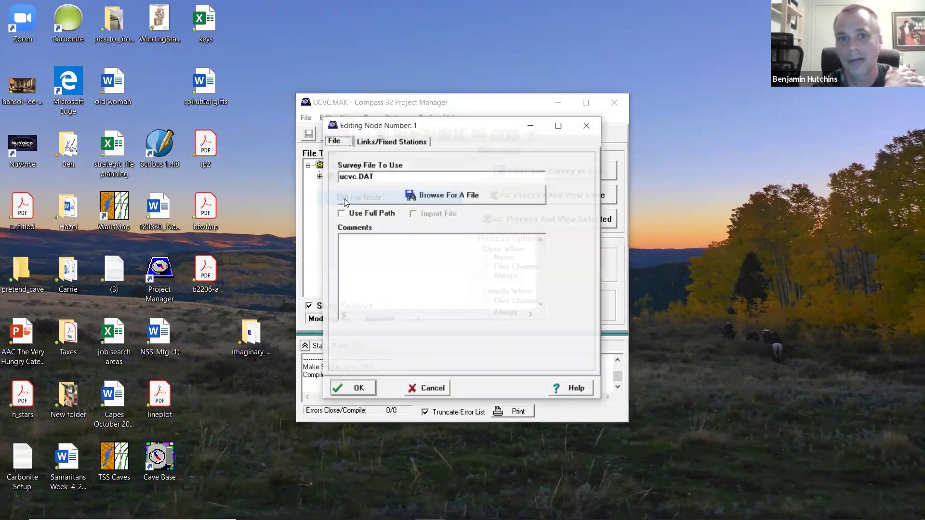
click(389, 142)
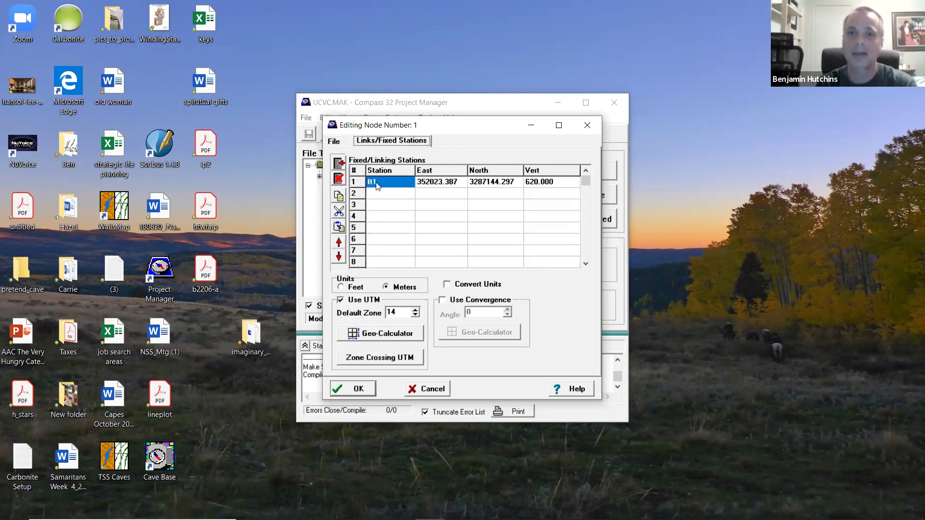
click(587, 126)
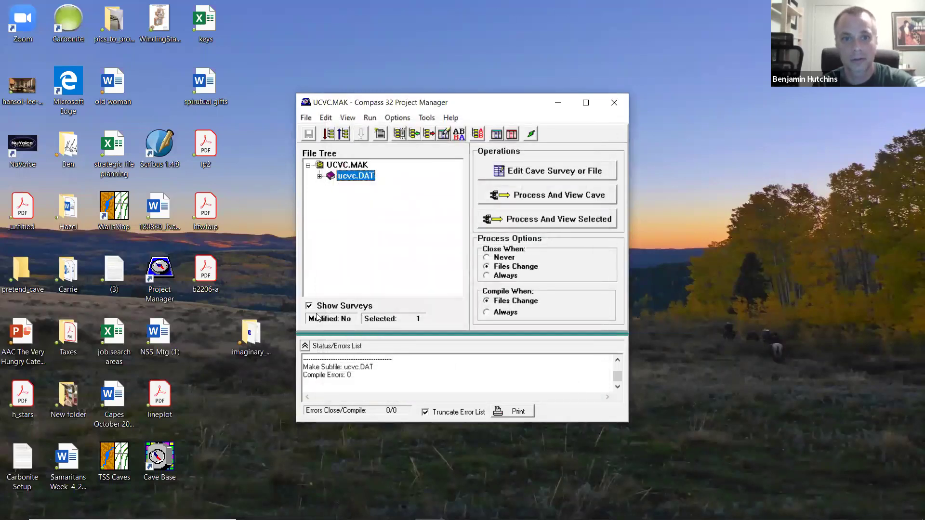
Step: Expand ucvc.DAT in the file tree and view the survey headings of ft28-77 and ft1-27 in the Cave Editor
click(320, 176)
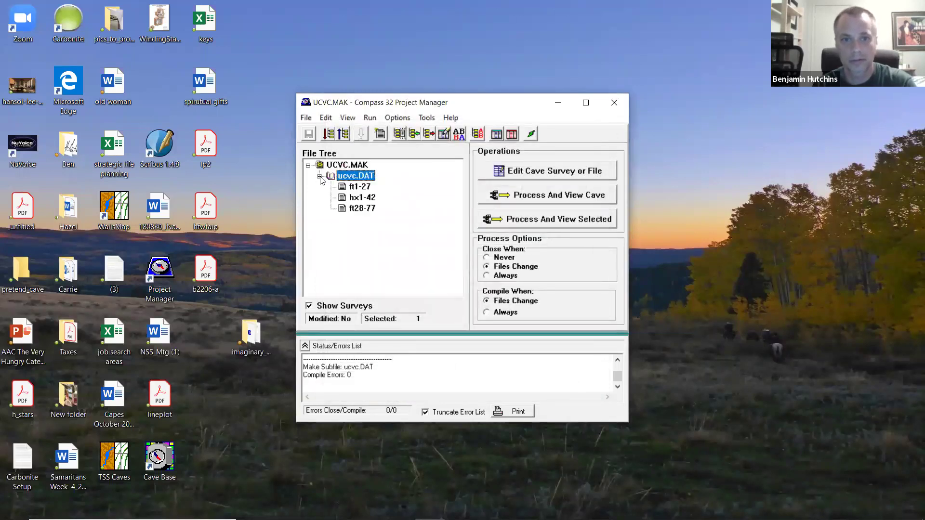
double_click(357, 210)
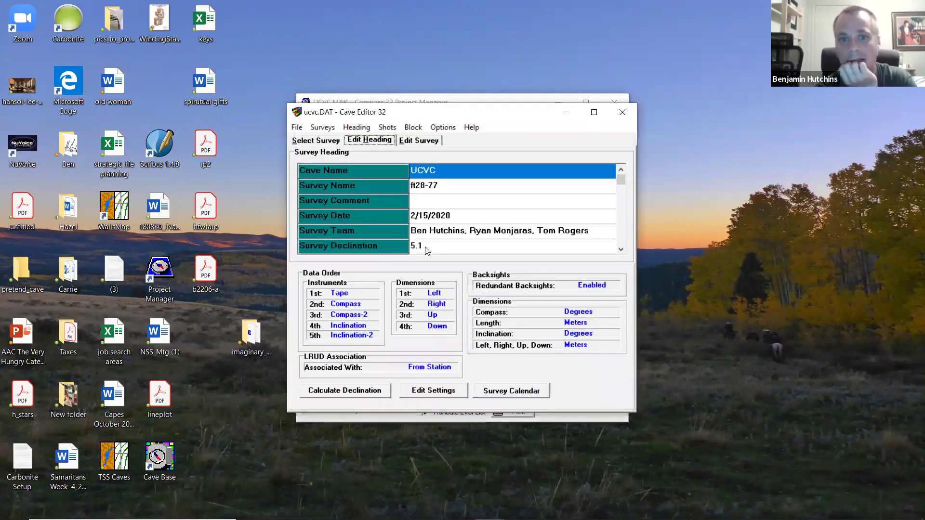
click(621, 113)
click(360, 188)
double_click(361, 188)
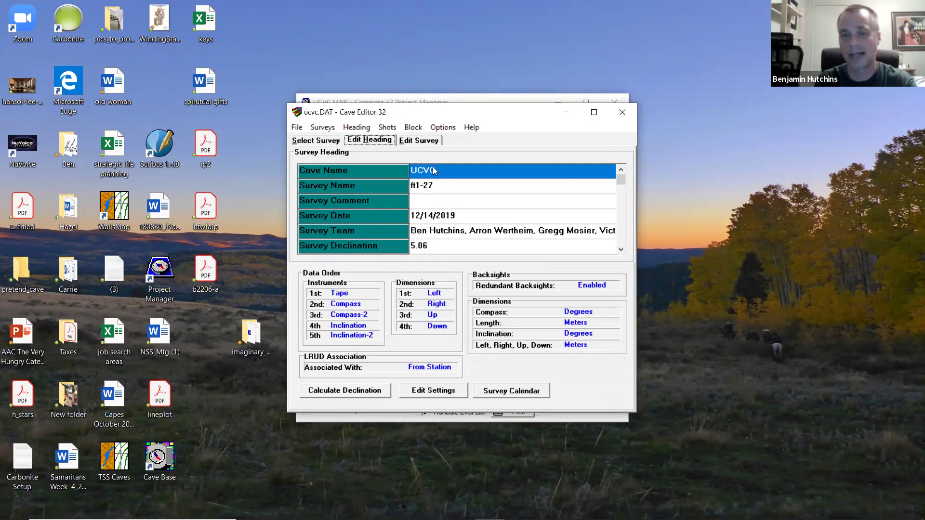
Step: View the declination calculation for survey ft1-27, cancel the Geocalculator and close the Cave Editor
drag(485, 116, 474, 51)
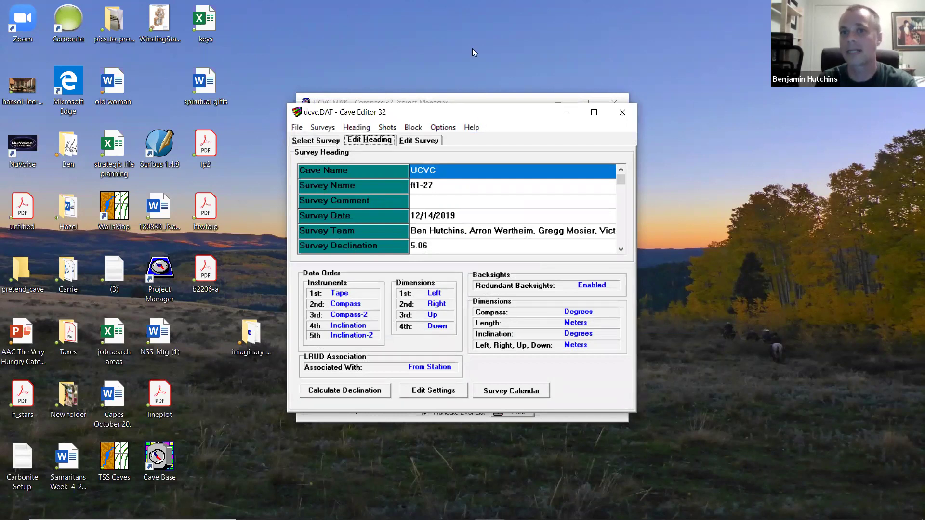
click(336, 326)
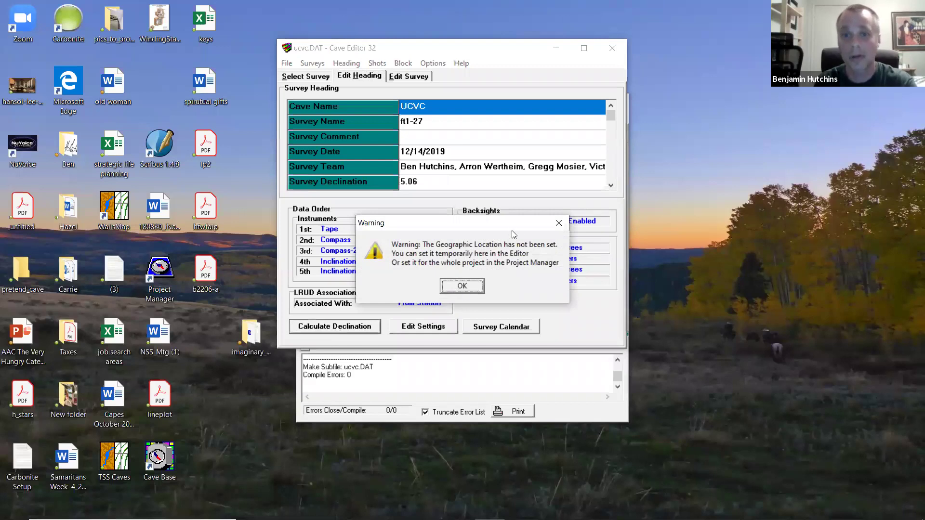
click(462, 286)
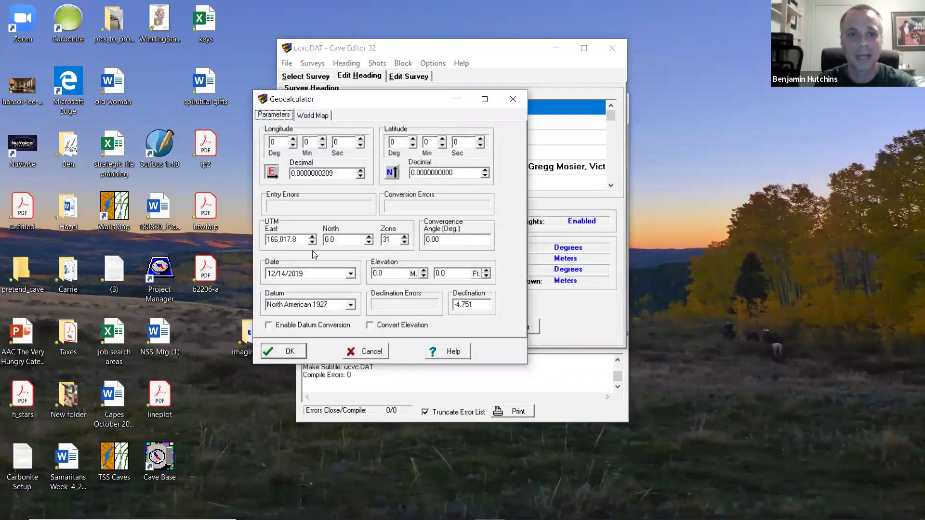
click(362, 351)
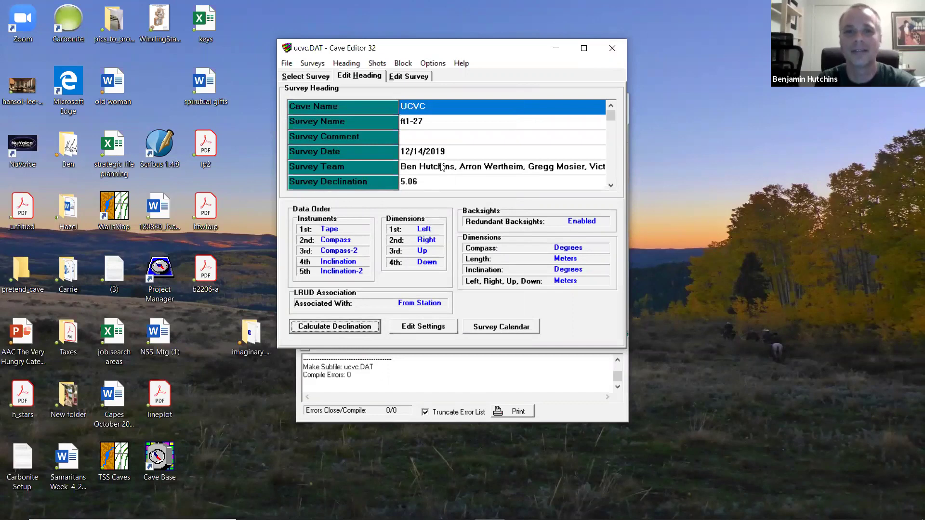
click(614, 47)
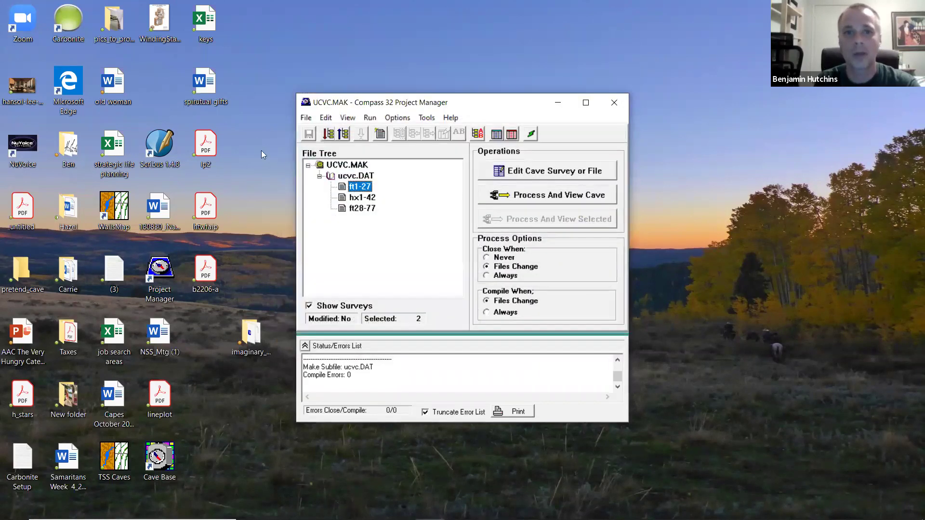
click(352, 166)
click(345, 120)
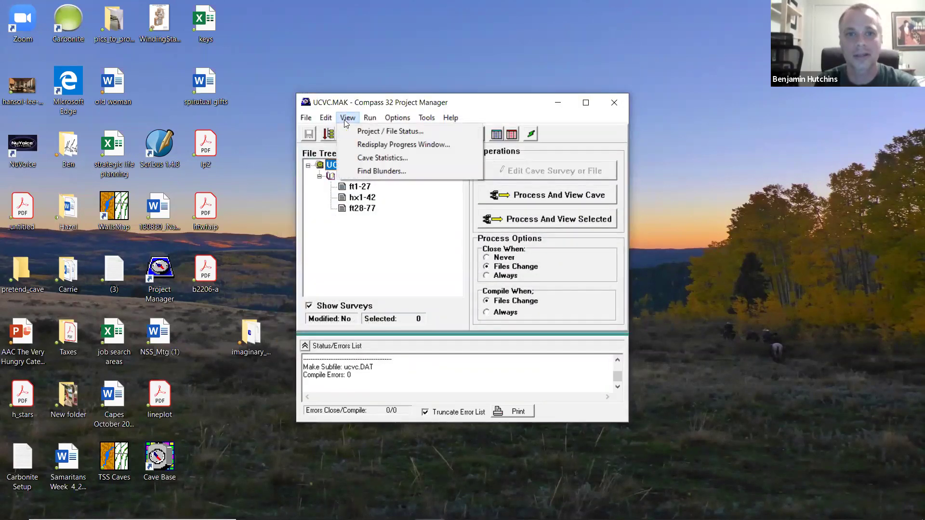
mouse_move(327, 119)
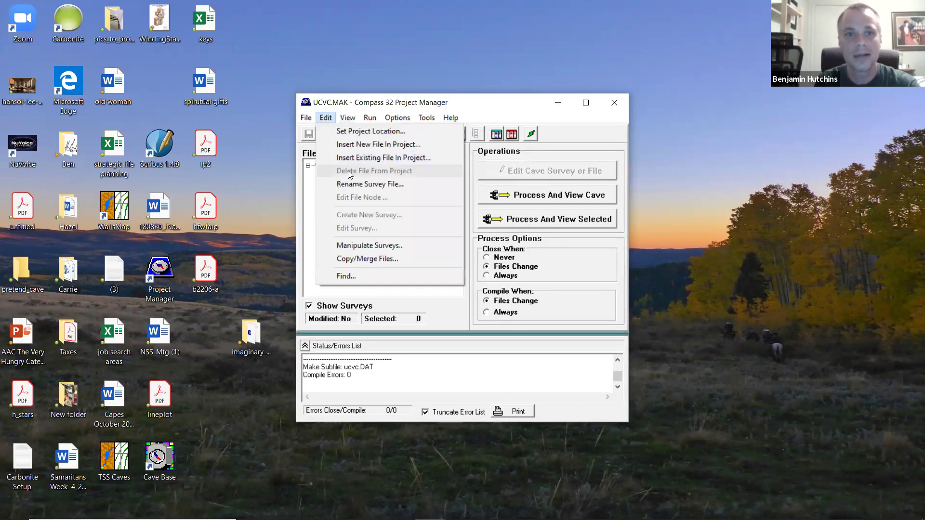
click(312, 241)
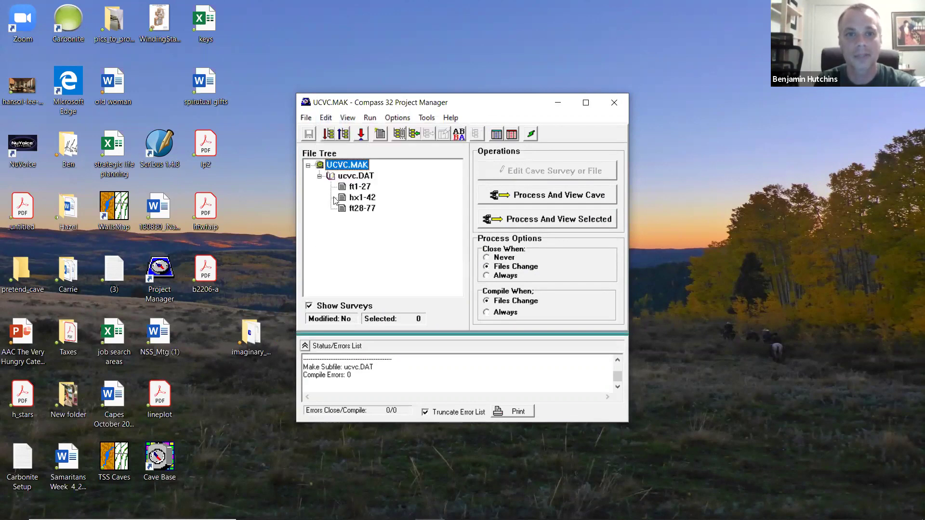
Step: Edit the ucvc.DAT file node and check fixed station ft1's location in the Geo-Calculator, accepting its values
click(344, 176)
click(326, 118)
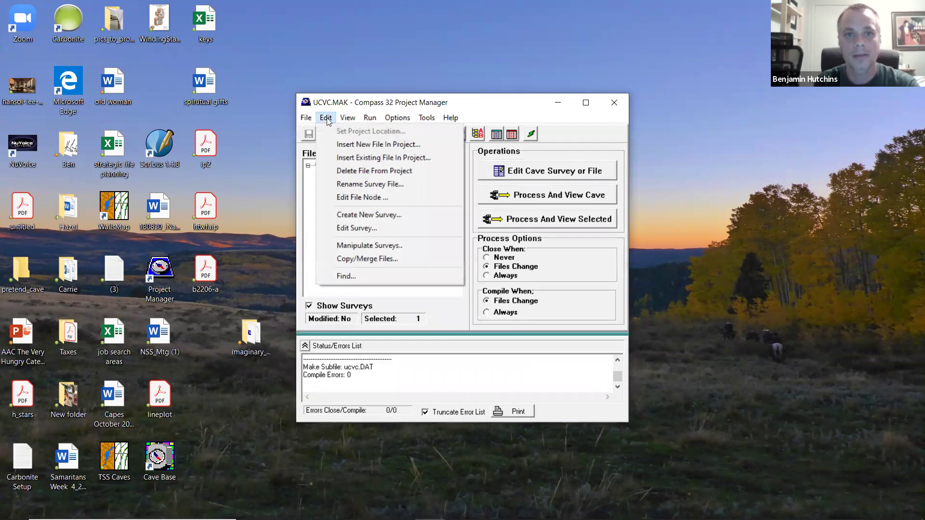
click(346, 198)
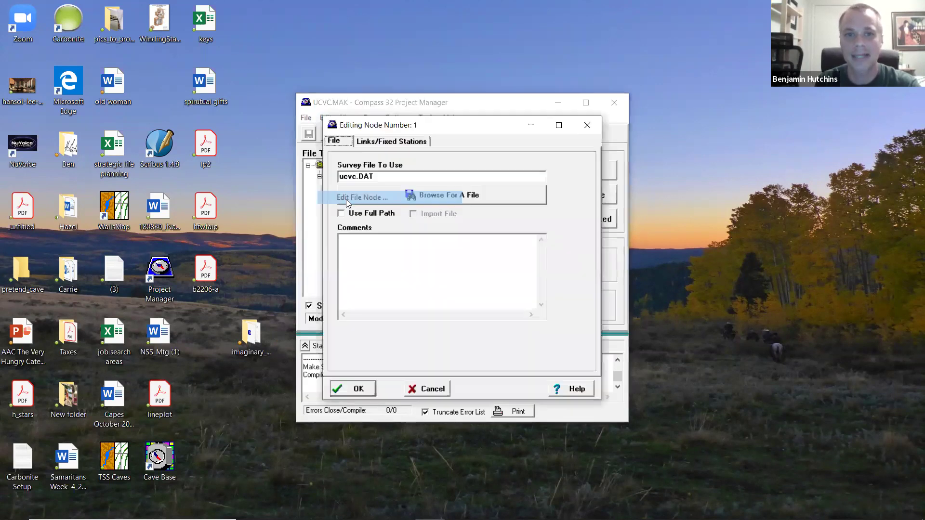
click(371, 142)
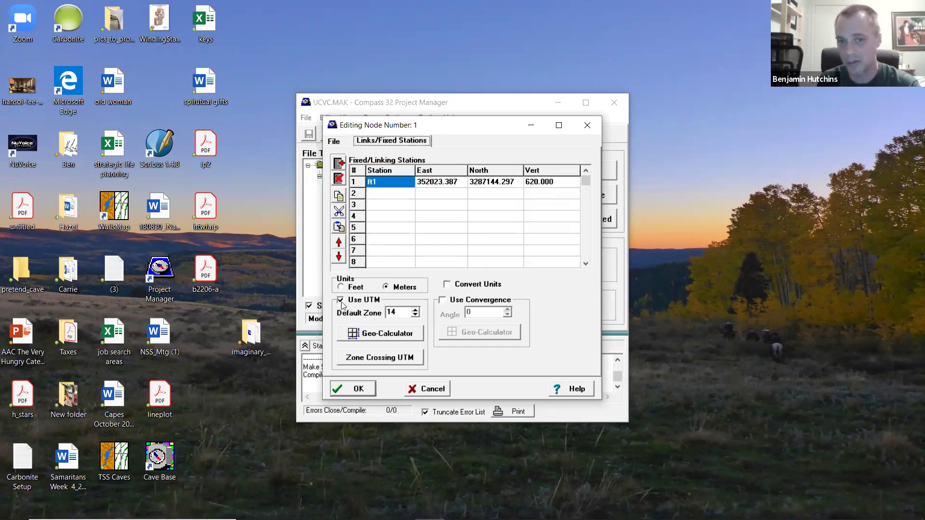
click(386, 337)
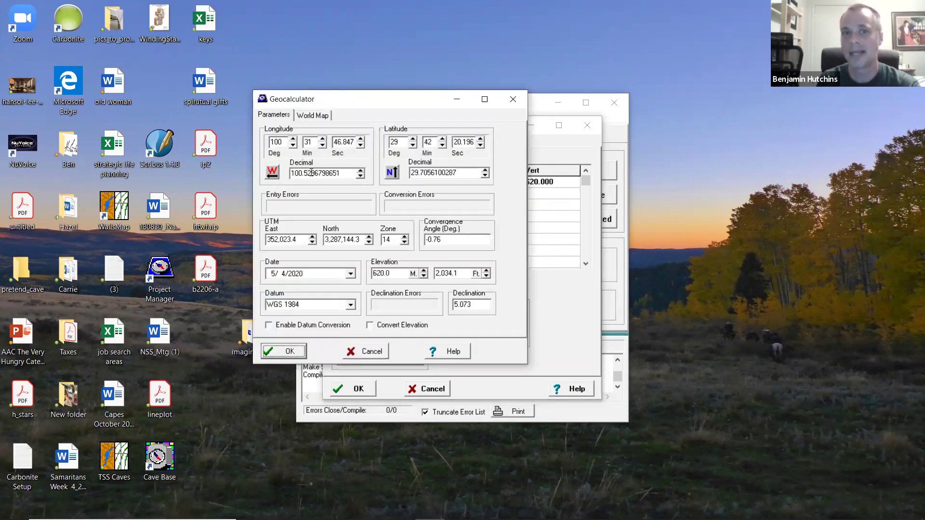
click(287, 355)
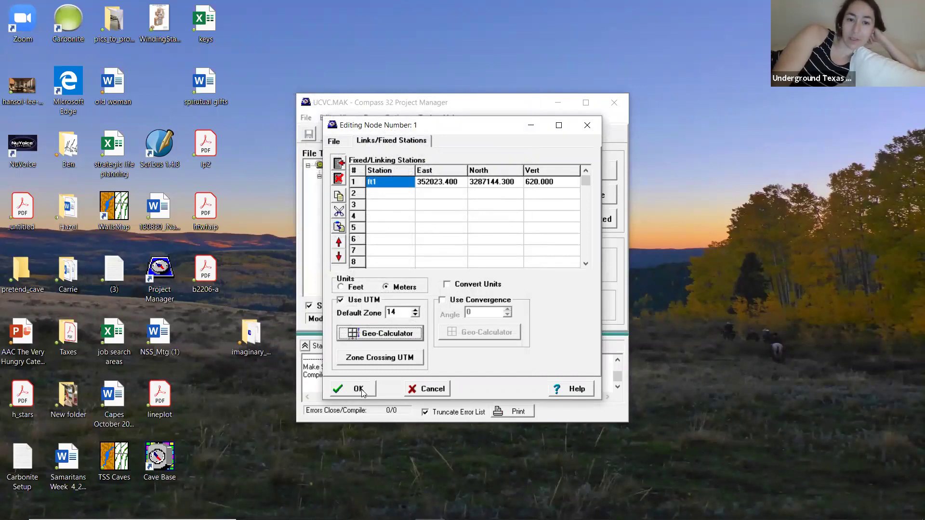
Step: Examine the datum choices in ft1's Geo-Calculator, keep WGS 1984 and accept the calculator and node settings
click(366, 333)
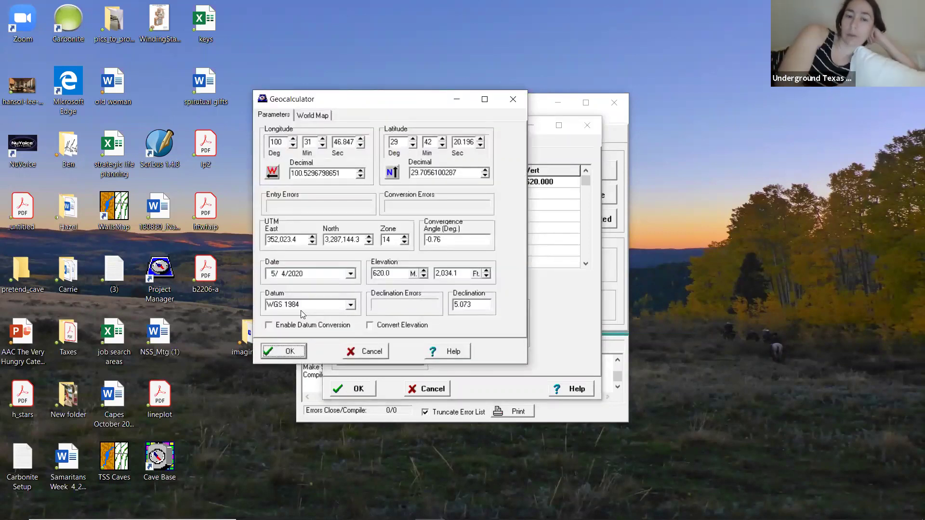
click(351, 305)
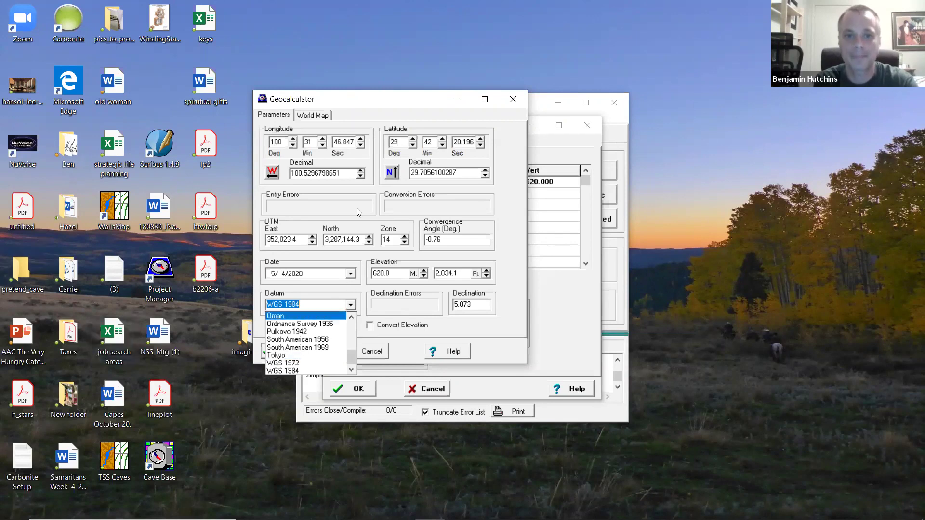
click(499, 335)
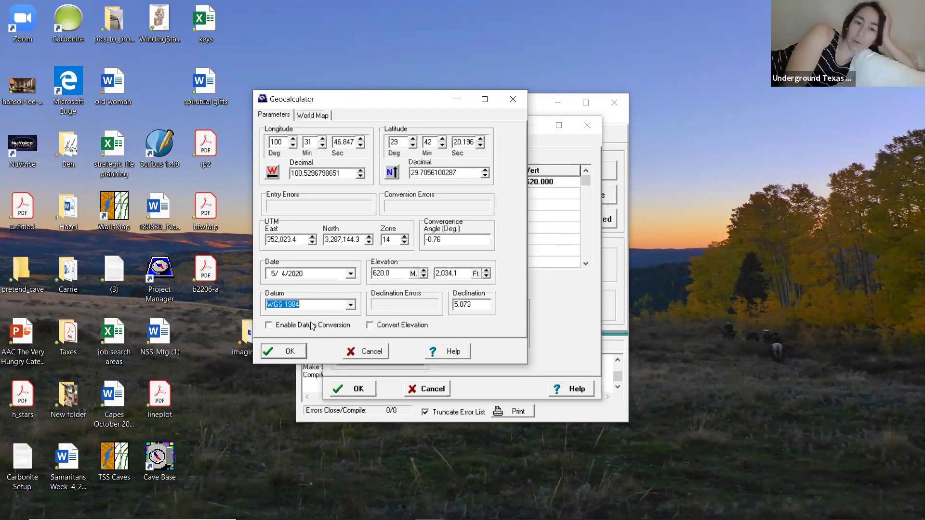
click(292, 353)
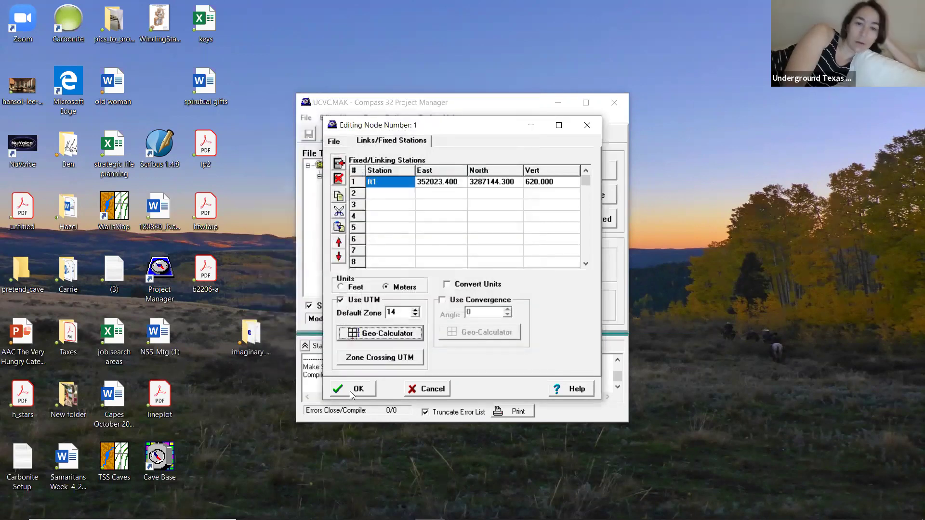
click(350, 390)
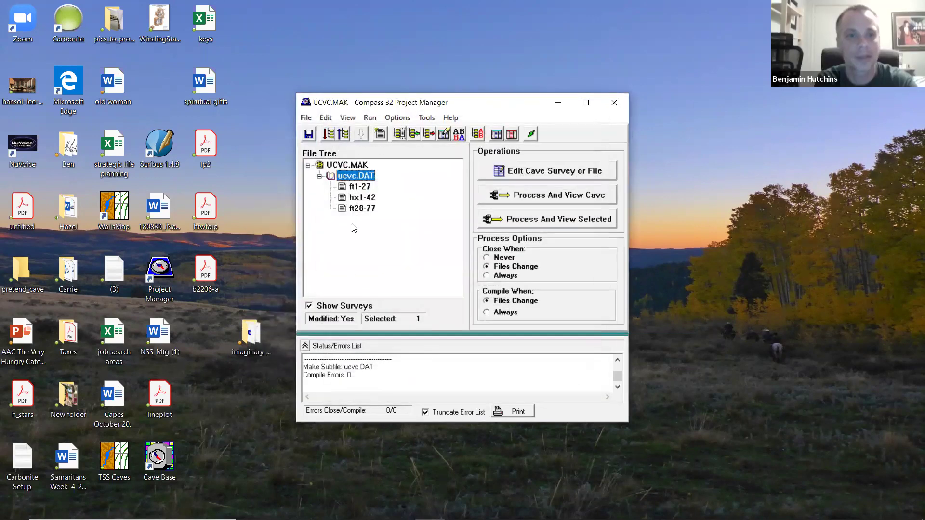
Step: Close the Project Manager without saving changes to UCVC.MAK and launch Compass SVG Exporter
click(611, 109)
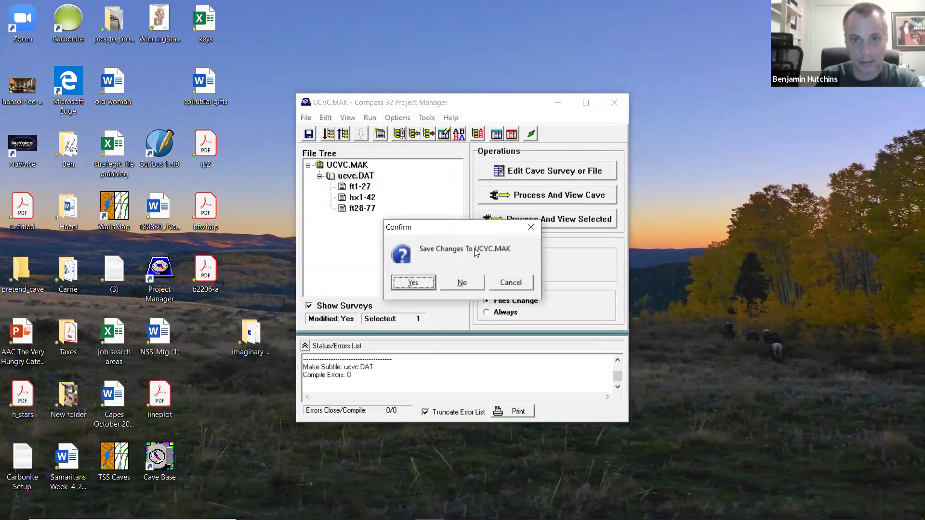
click(462, 283)
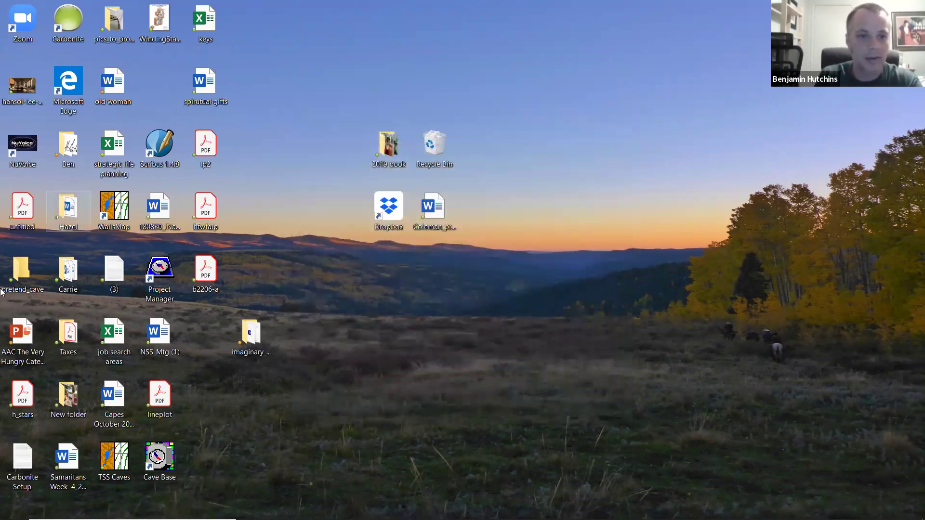
click(14, 508)
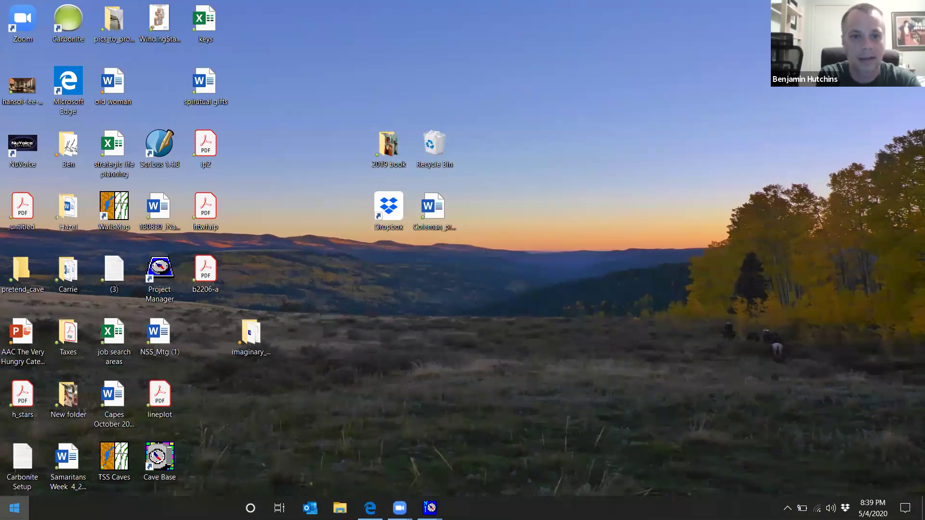
click(285, 332)
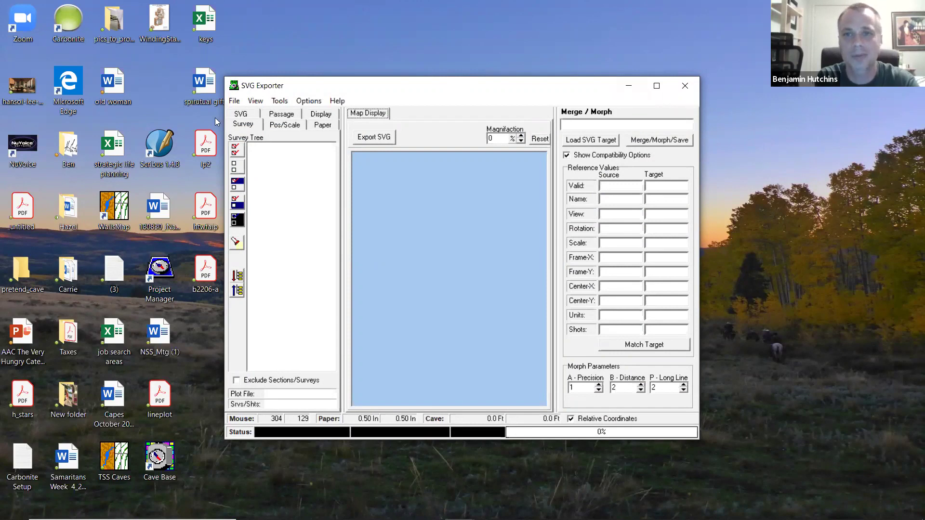
Step: Open the plot file the_big_cave.plt from the imaginary_ranch folder on the Desktop and maximize the program window
click(235, 102)
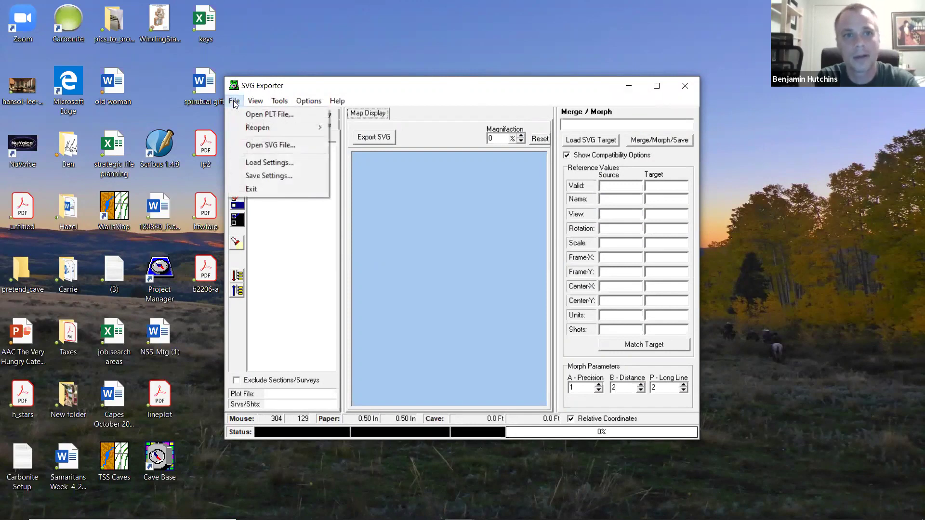
click(265, 117)
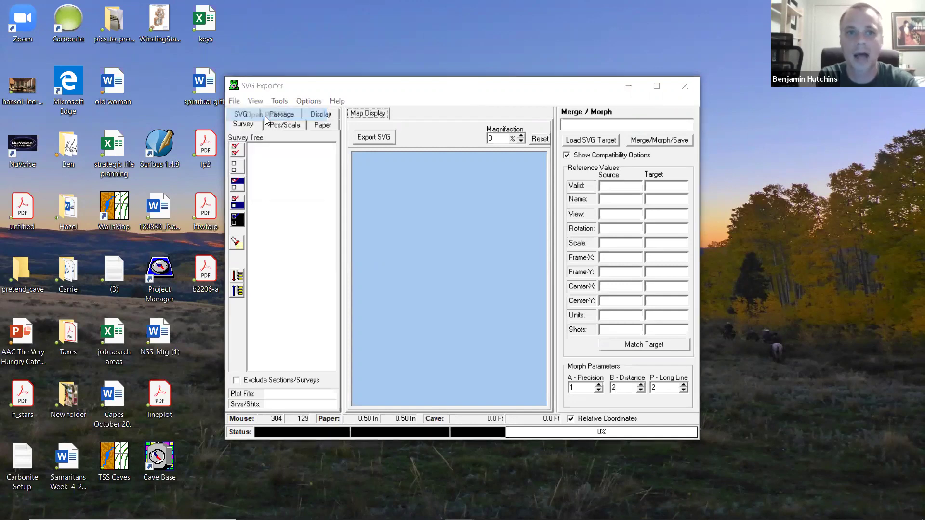
click(259, 167)
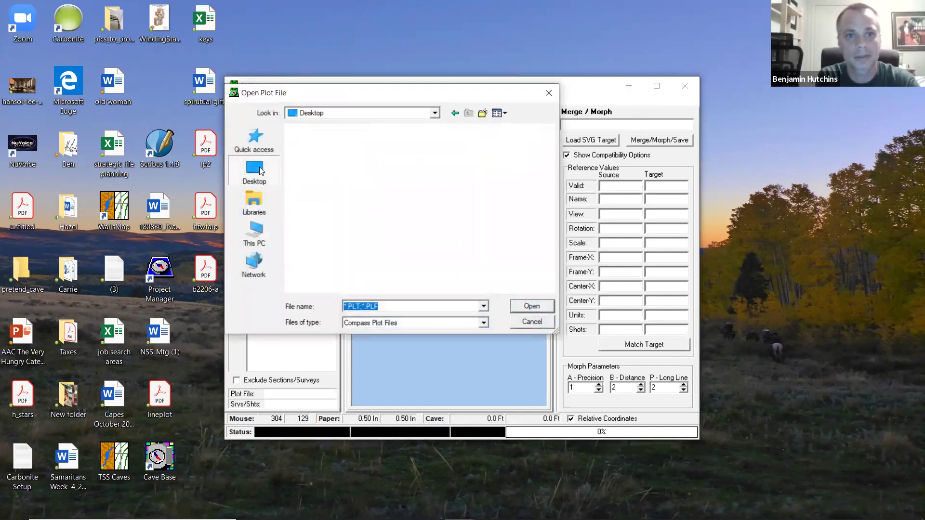
drag(548, 178, 550, 278)
double_click(323, 248)
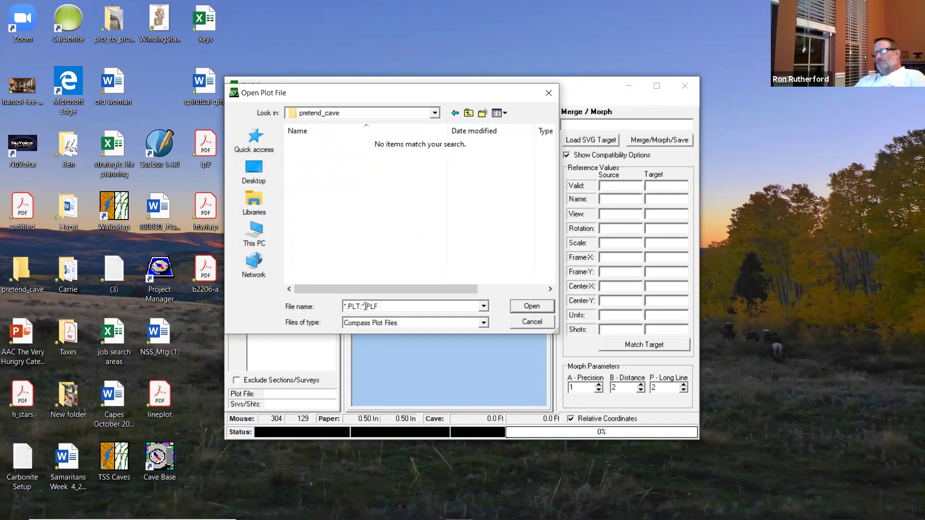
click(468, 113)
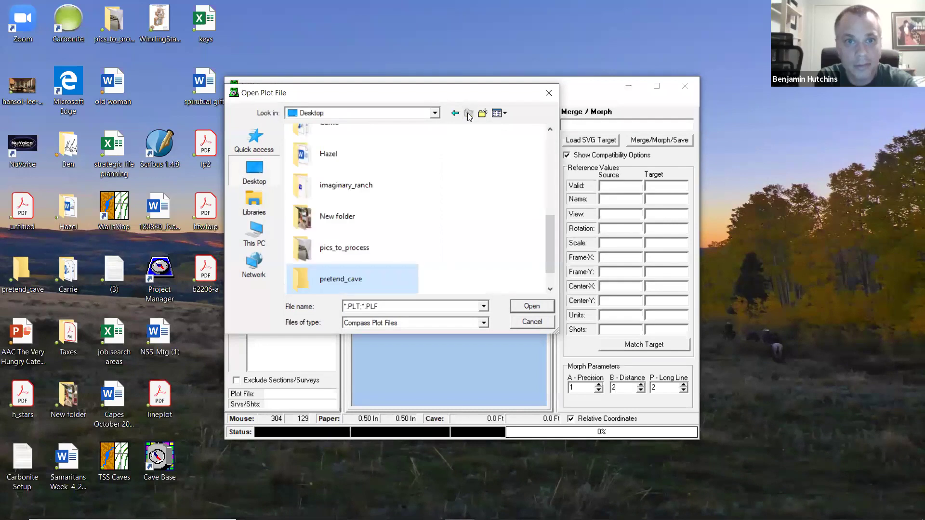
double_click(322, 187)
click(316, 148)
click(528, 308)
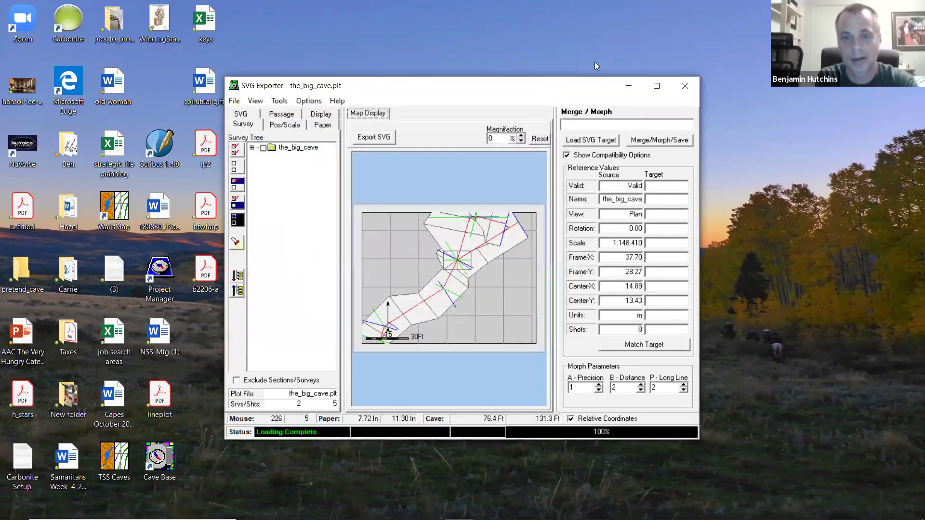
click(657, 87)
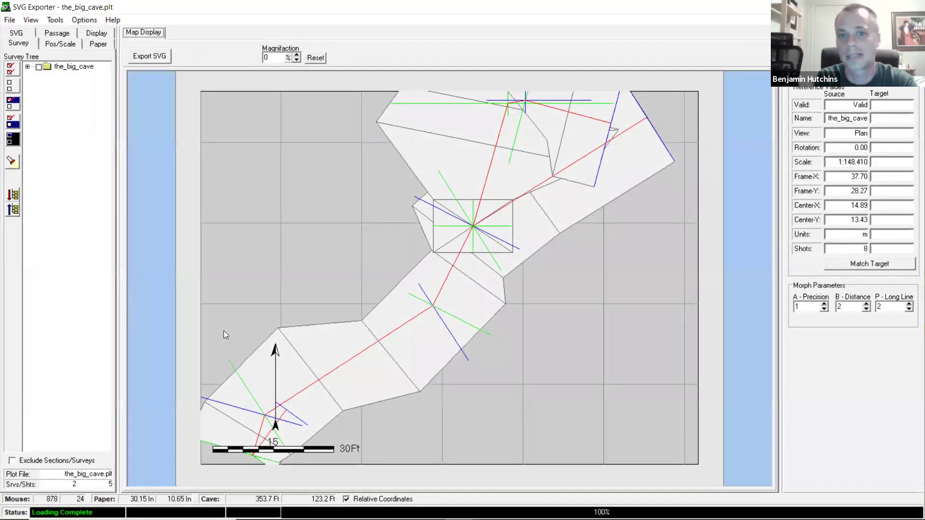
Step: Switch the plot's units to meters and adjust its scale to 2.38 m/cm
click(62, 46)
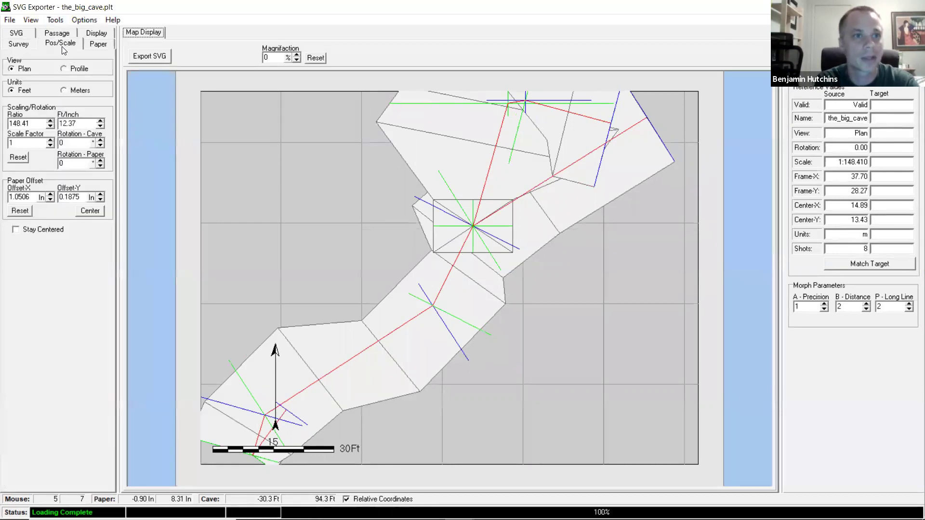
click(67, 91)
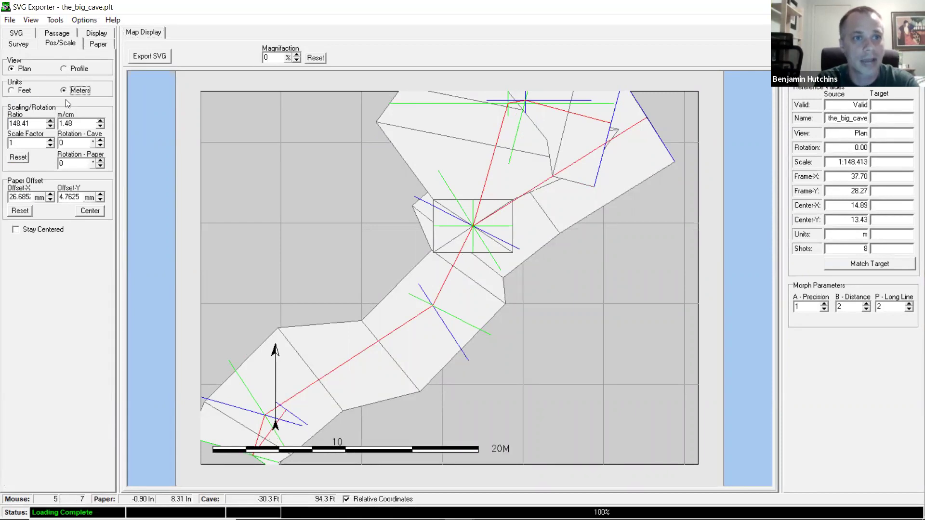
click(101, 121)
click(100, 122)
click(100, 126)
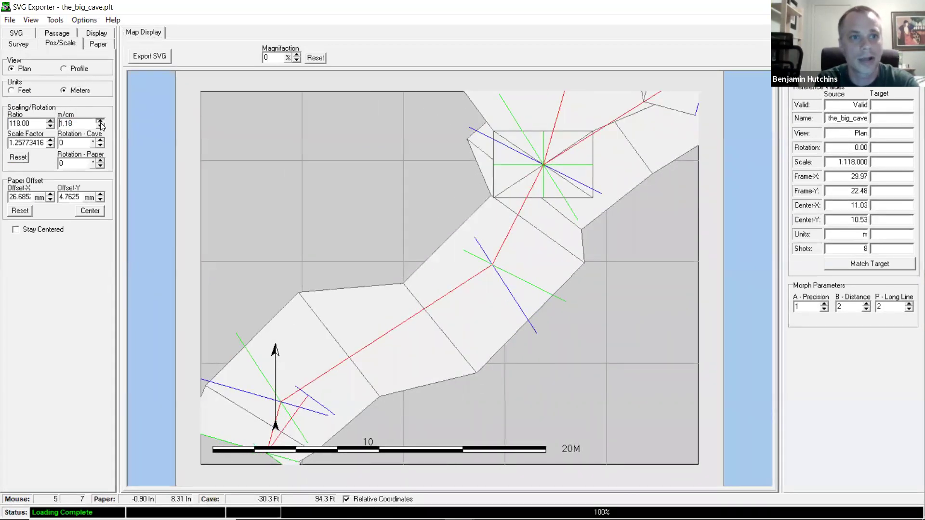
click(101, 126)
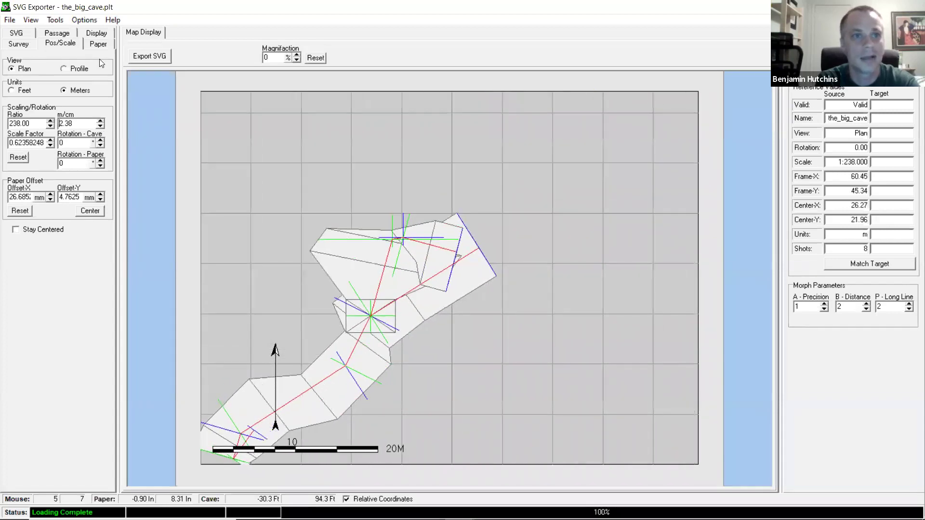
Step: Set the US Letter paper to portrait orientation and make the cave plot stay centered on the page
click(93, 47)
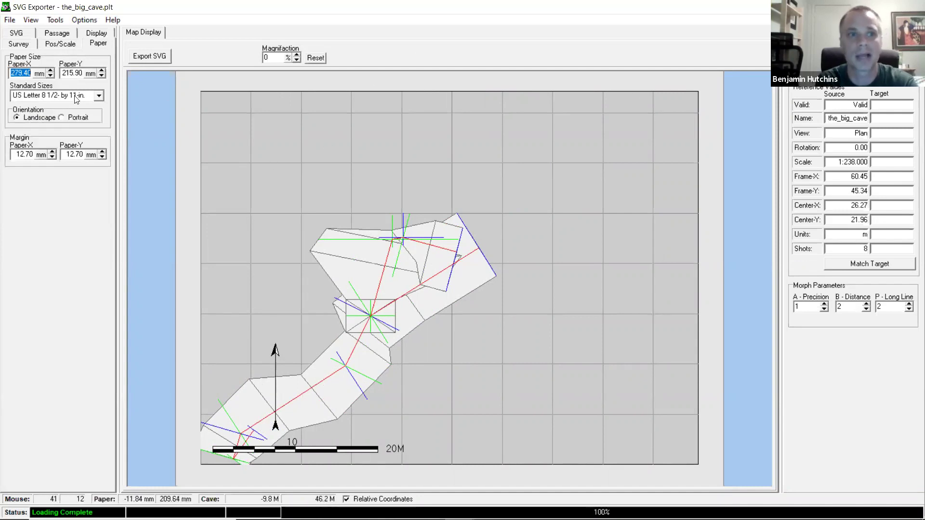
click(63, 120)
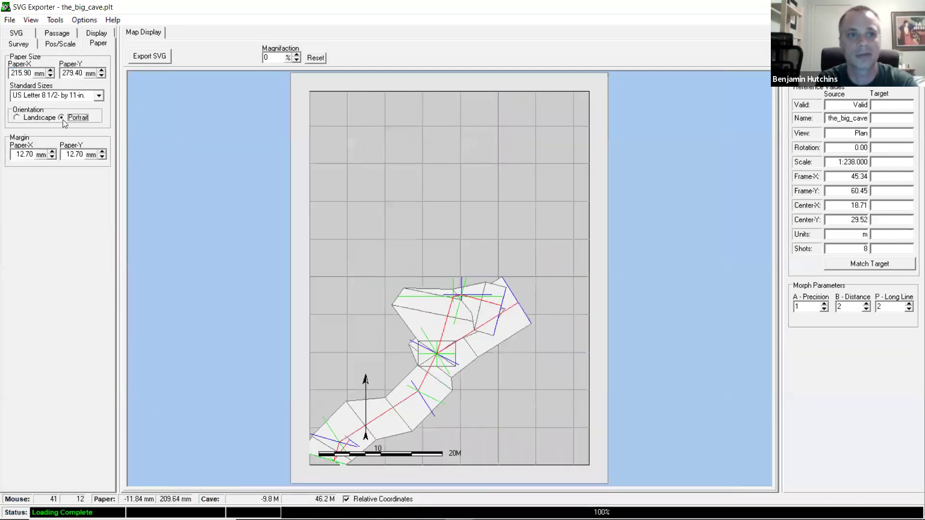
click(63, 47)
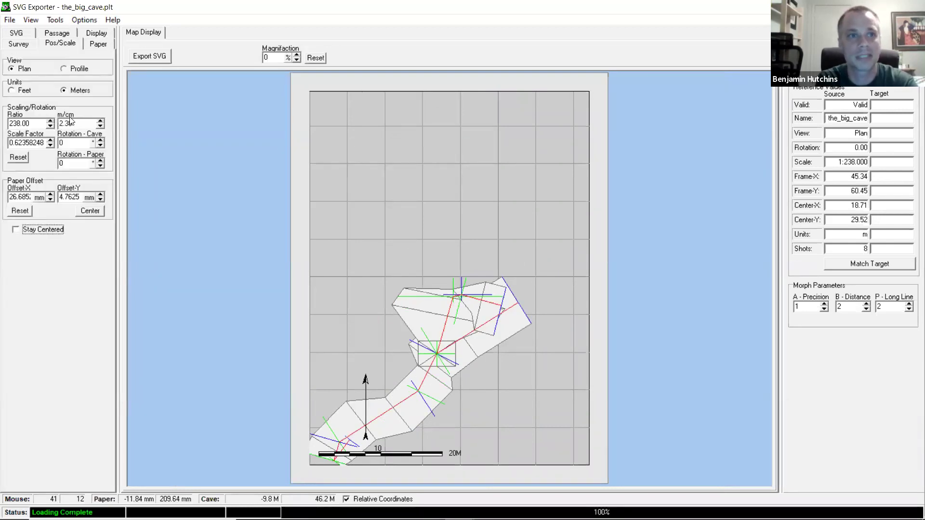
click(15, 231)
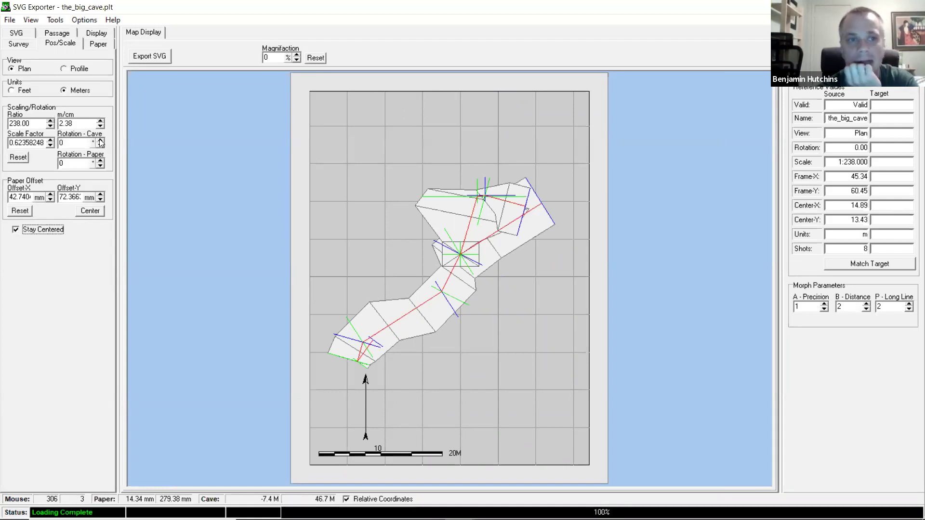
Step: Try a plot scale of 2.5 m/cm, followed by 3 m/cm, on the portrait page
drag(101, 140, 99, 148)
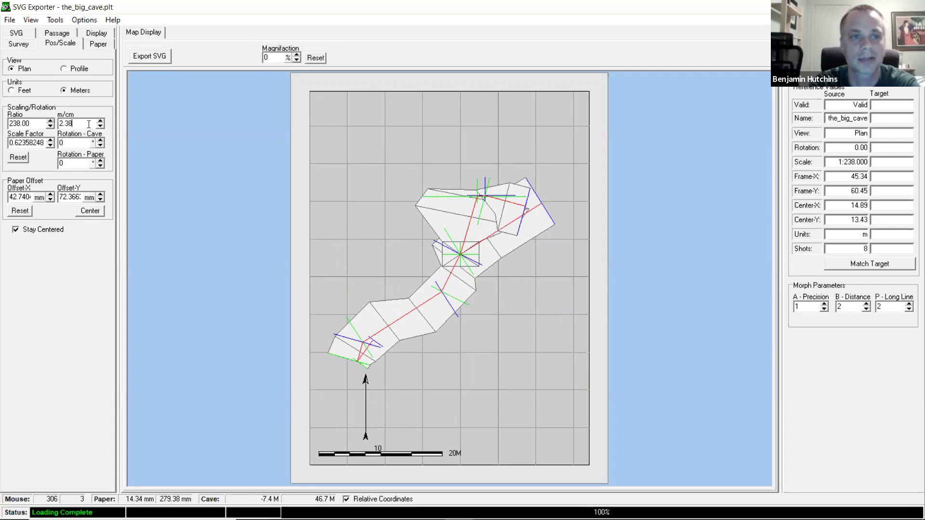
key(BackSpace)
key(BackSpace)
text(5)
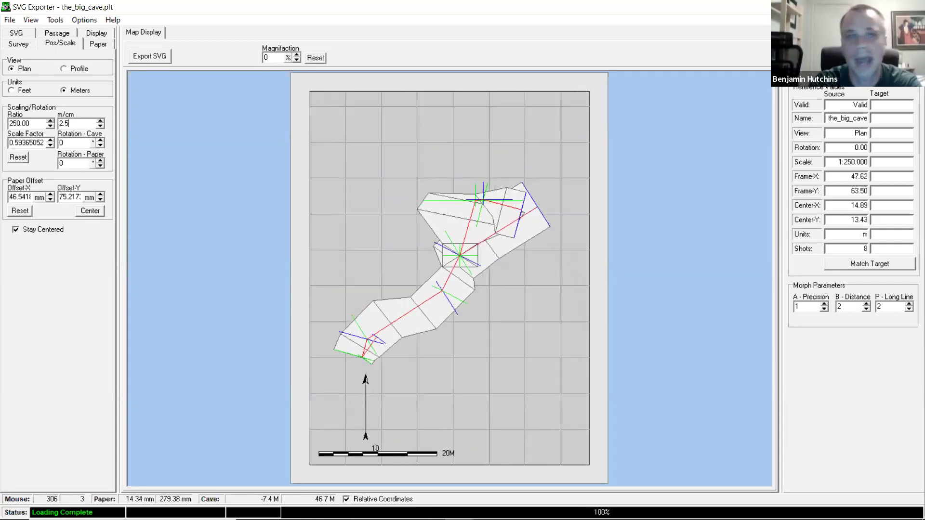
key(BackSpace)
key(BackSpace)
key(BackSpace)
text(3)
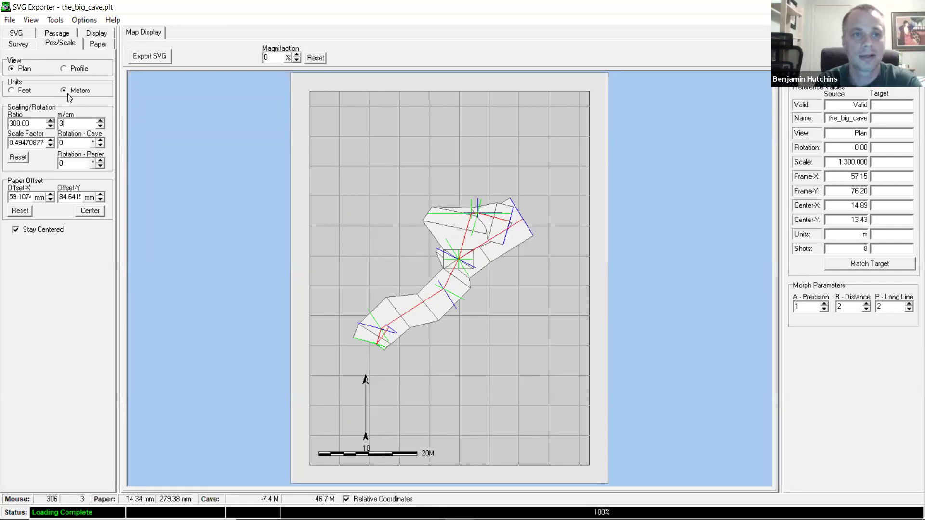
Step: Change the paper orientation to landscape and reduce the plot scale value to 1.90 m/cm
click(94, 47)
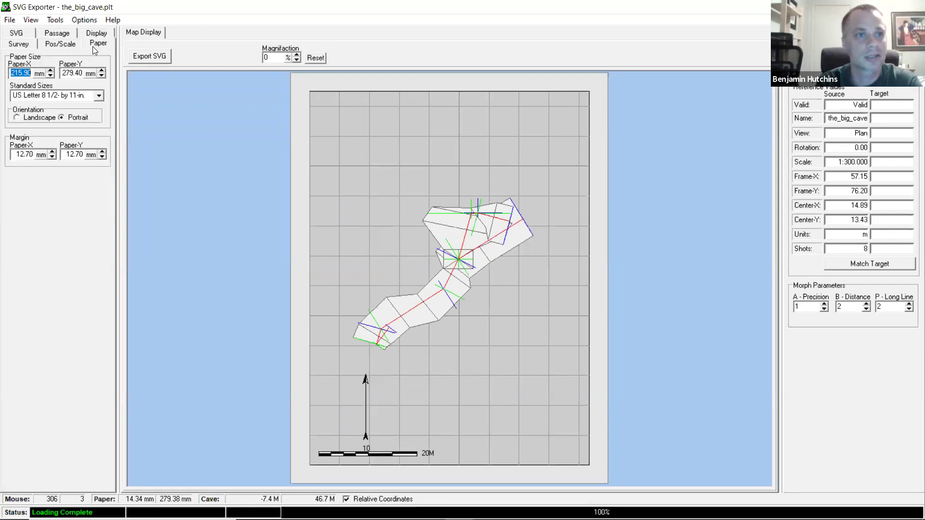
click(18, 118)
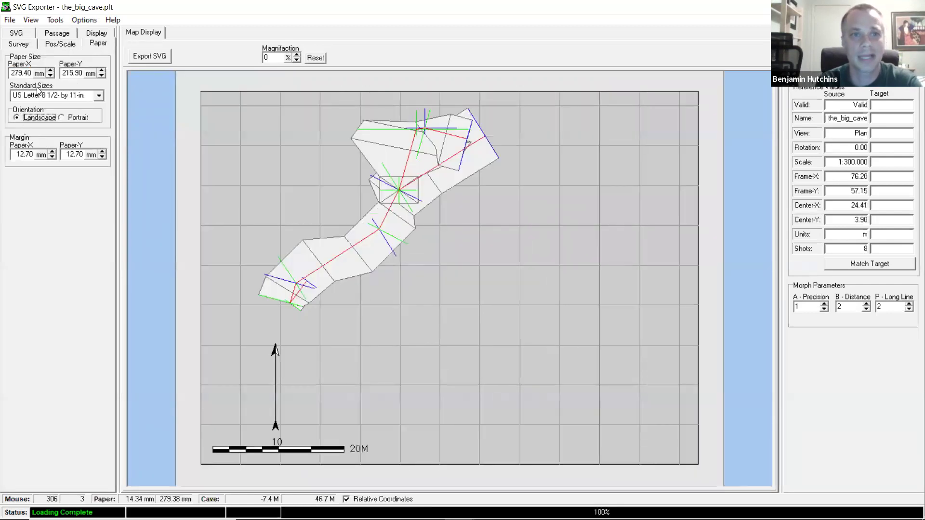
click(56, 46)
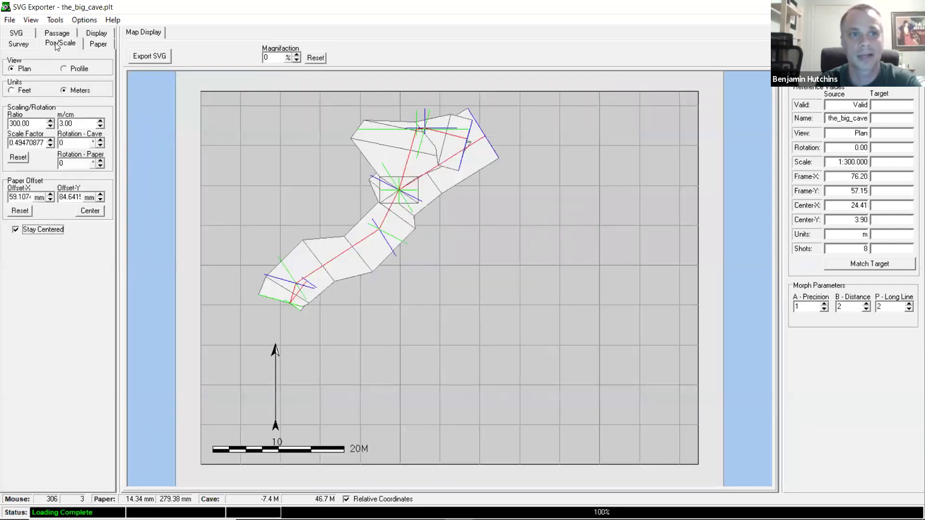
click(100, 126)
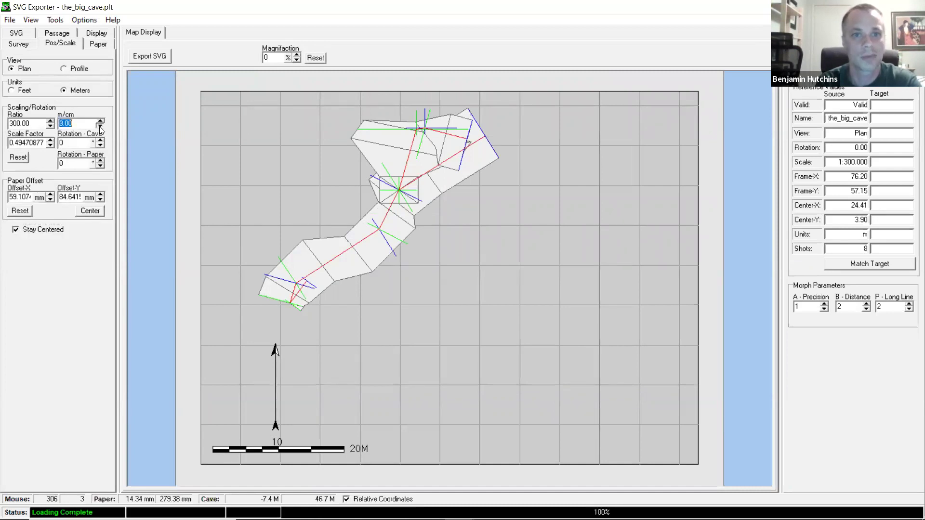
click(100, 126)
click(100, 126)
click(100, 126)
click(100, 126)
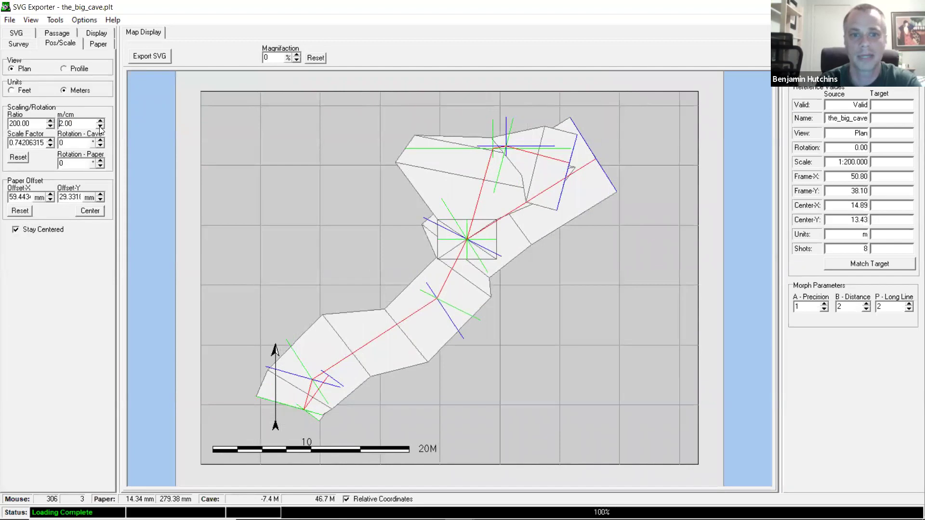
click(100, 126)
click(100, 127)
click(100, 126)
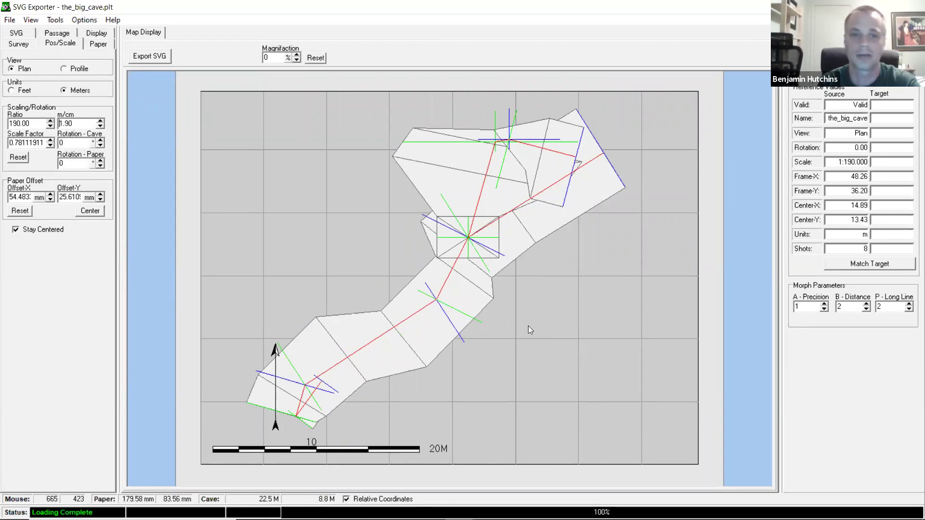
Step: Lower the plot scale value in increments to 1.40 m/cm to enlarge the cave on the page
click(100, 125)
click(100, 126)
click(99, 126)
click(100, 125)
click(100, 125)
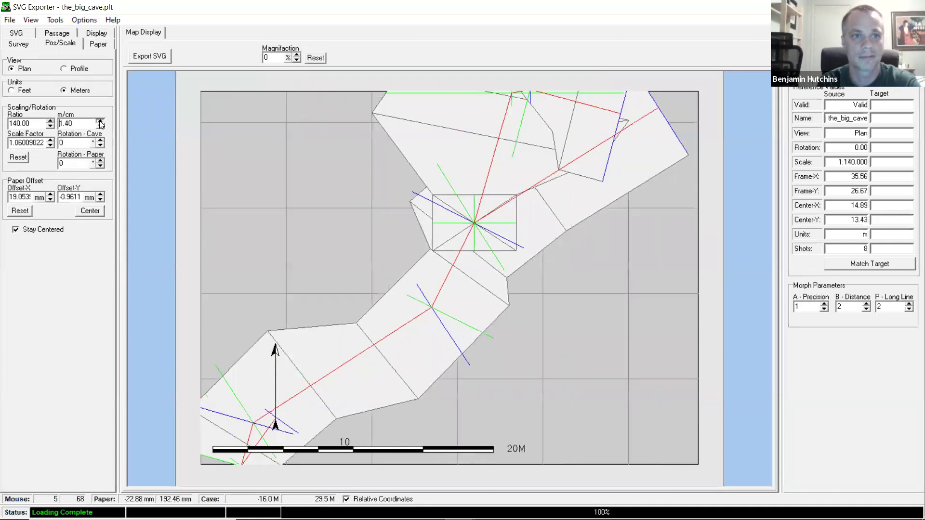
Step: Raise the plot scale value to 3.30 m/cm and finish by setting it to exactly 3.5 m/cm
click(100, 121)
click(100, 122)
click(100, 122)
click(100, 122)
click(100, 122)
click(100, 121)
click(100, 122)
click(100, 121)
click(100, 121)
click(100, 122)
click(100, 122)
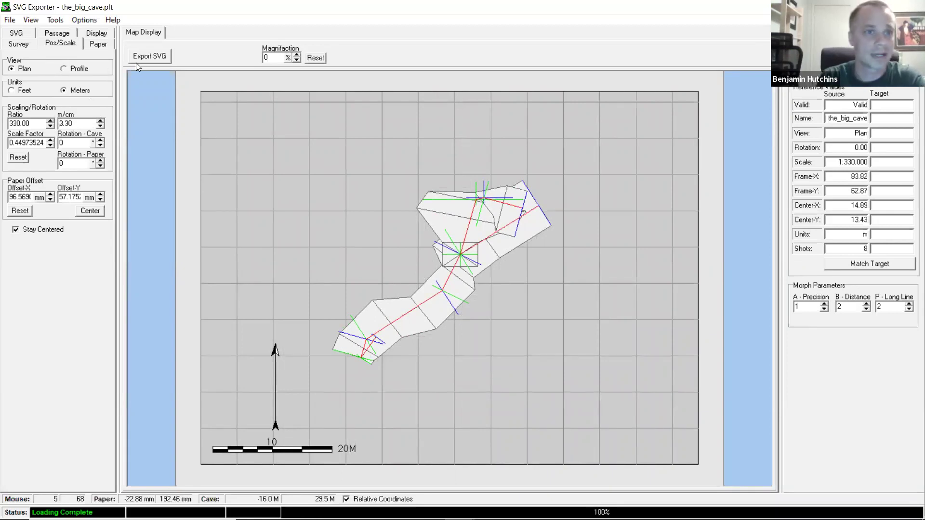
drag(79, 124, 59, 125)
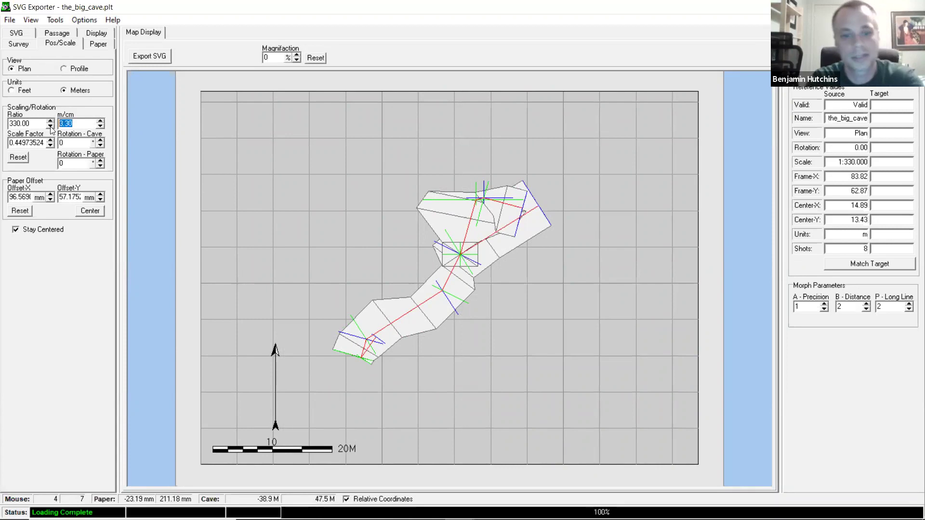
text(3.5)
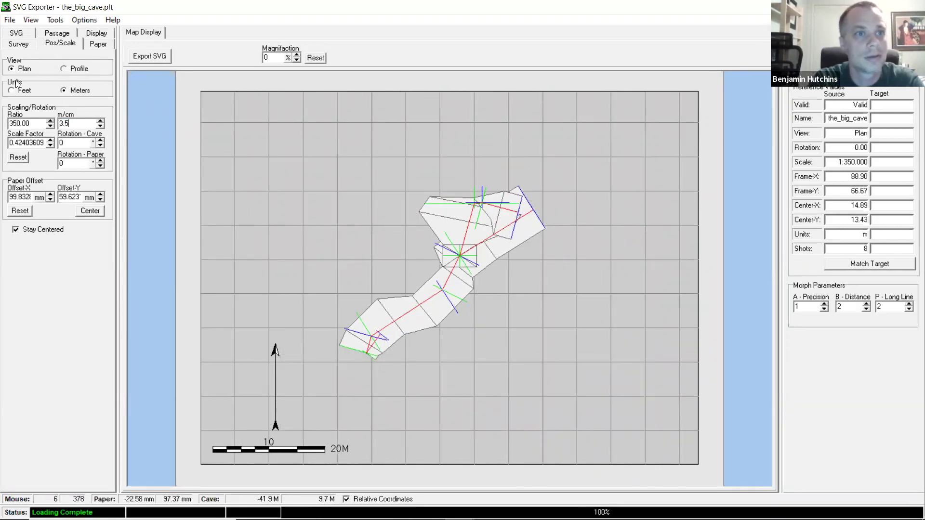
Step: Export the plan with Illustrator and Inkscape tags removed, saving it as the SVG file the_big_cave_plan in imaginary_ranch
click(159, 59)
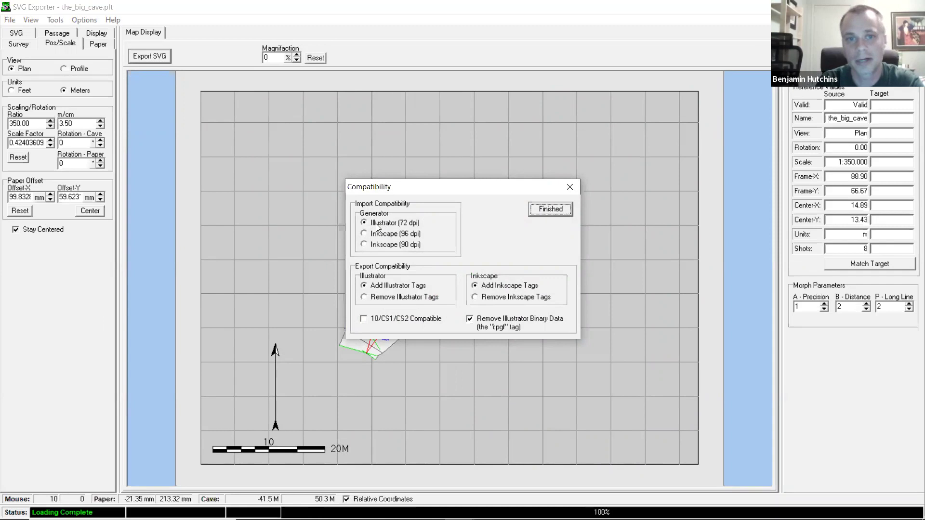
click(364, 297)
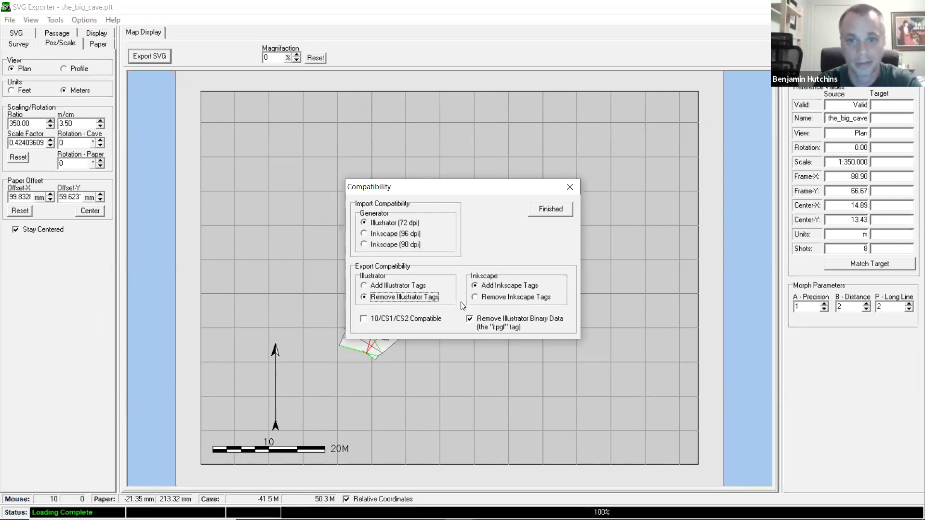
click(478, 298)
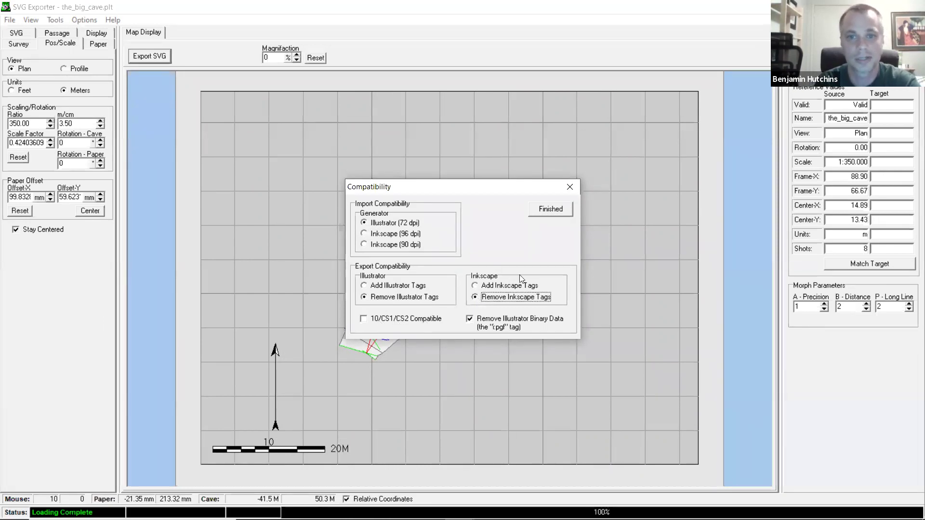
click(551, 209)
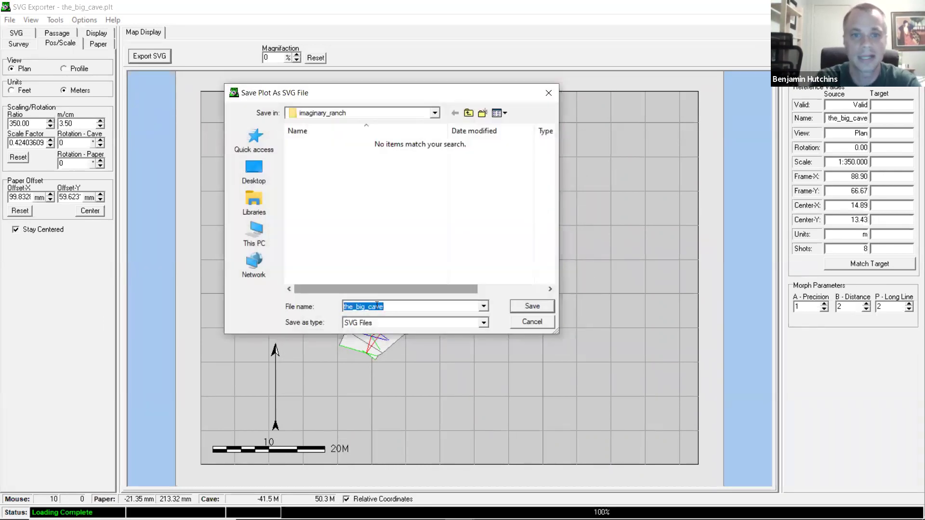
click(385, 308)
text(_plan)
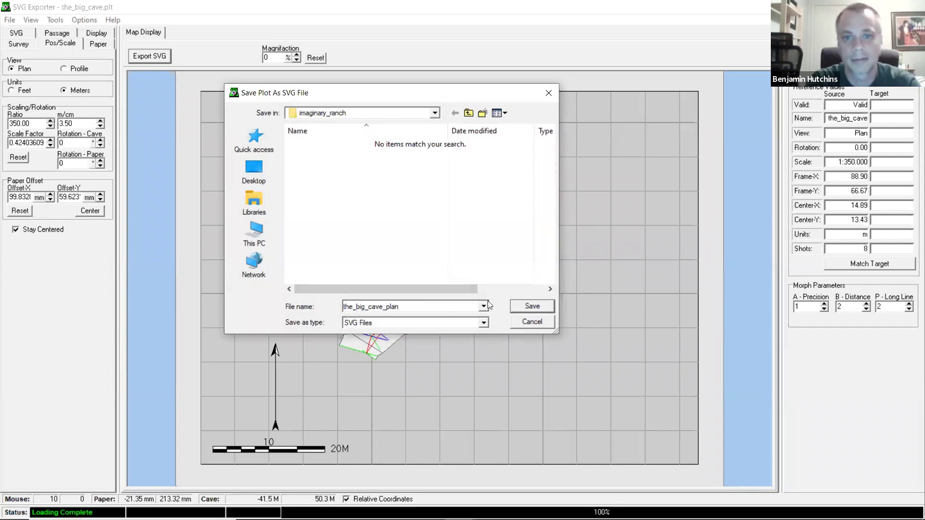
click(528, 304)
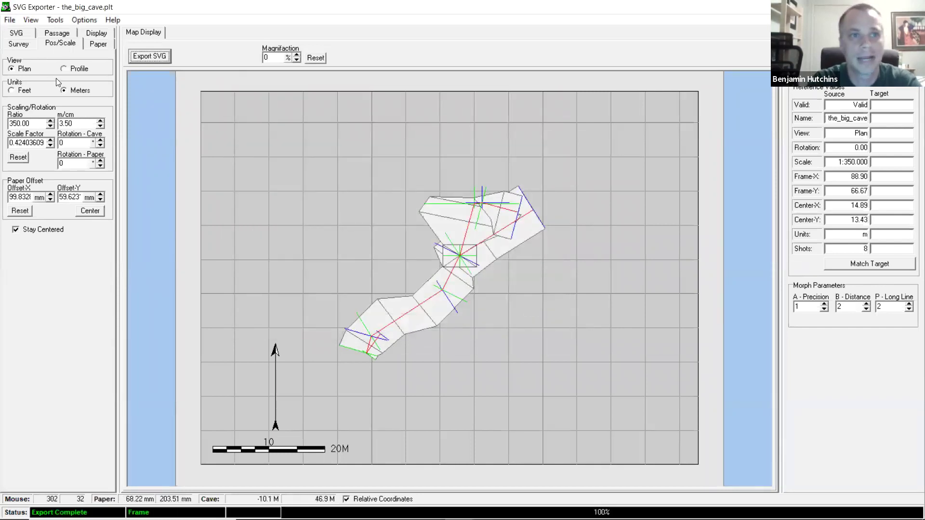
Step: Switch the plot to the profile view and set its scale to 3.5 m/cm
click(66, 70)
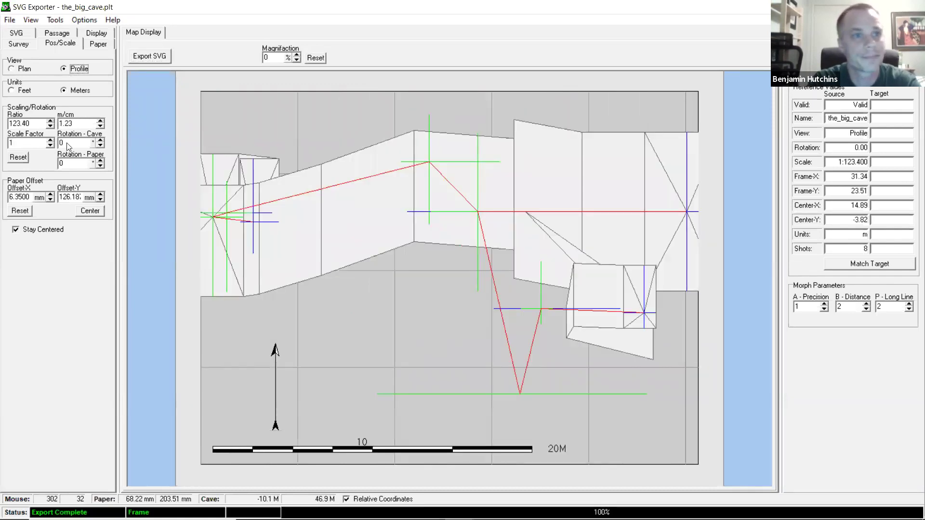
drag(77, 125, 52, 129)
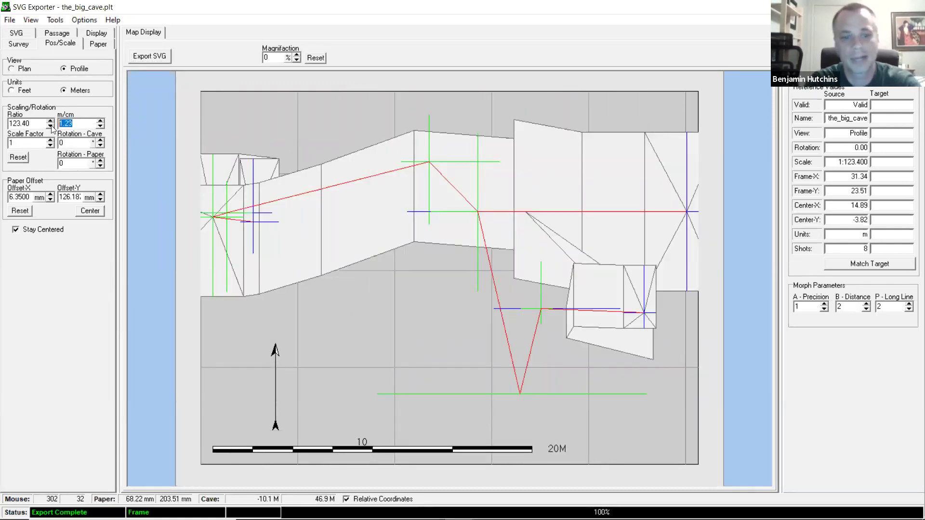
text(3.5)
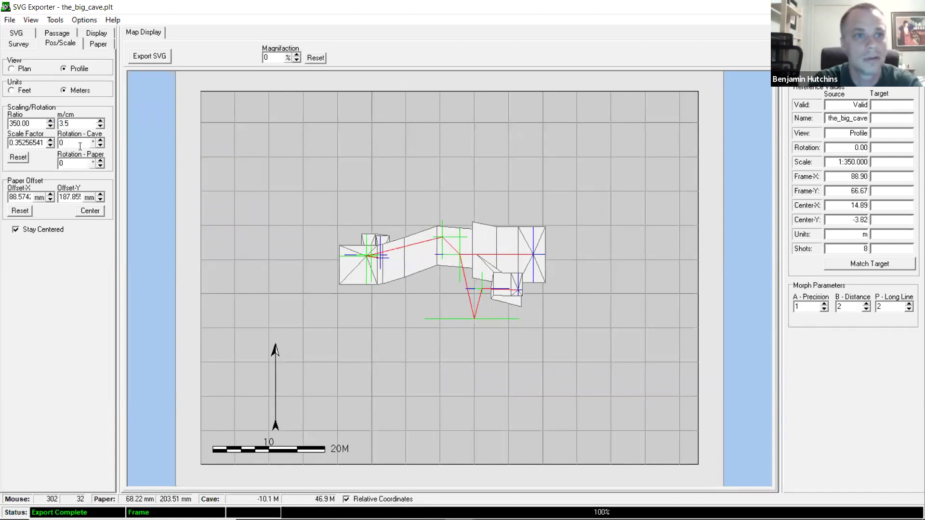
Step: Try rotating the cave profile to 51 degrees, and return the cave rotation to 0
click(99, 147)
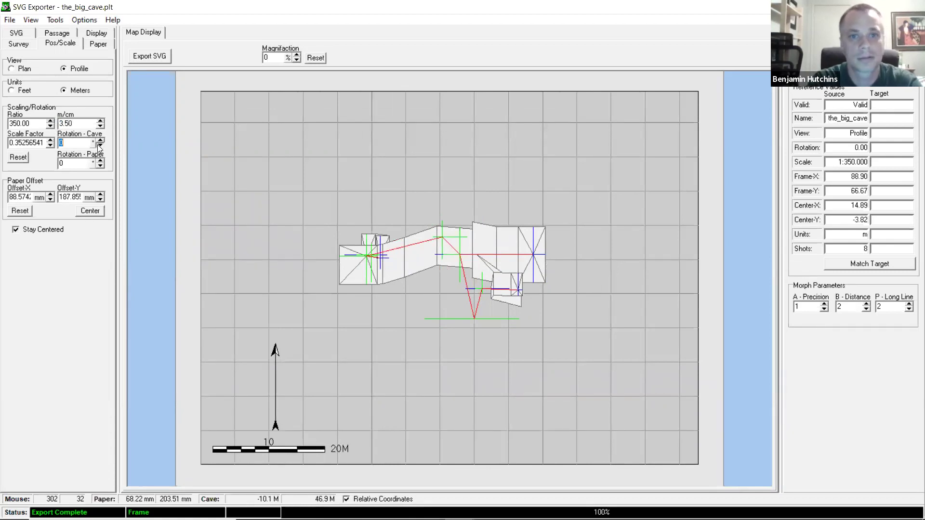
drag(100, 141, 41, 144)
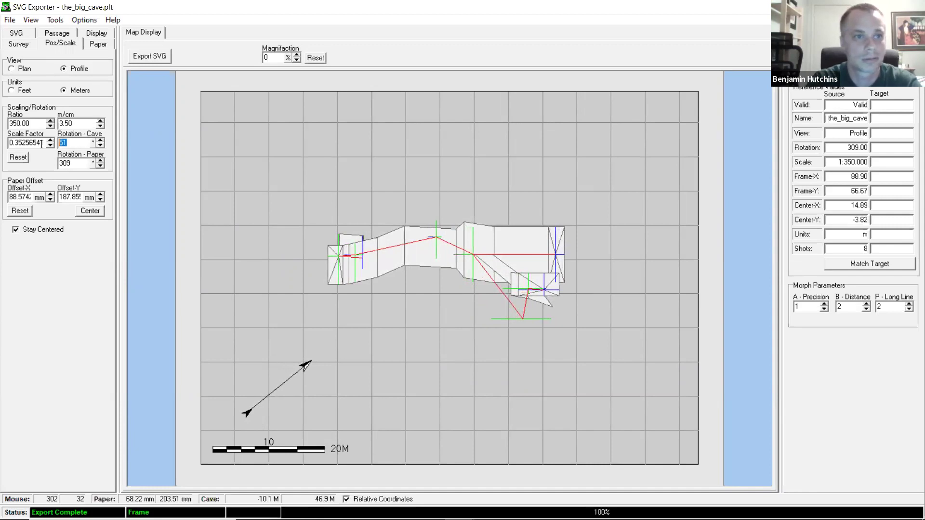
text(0)
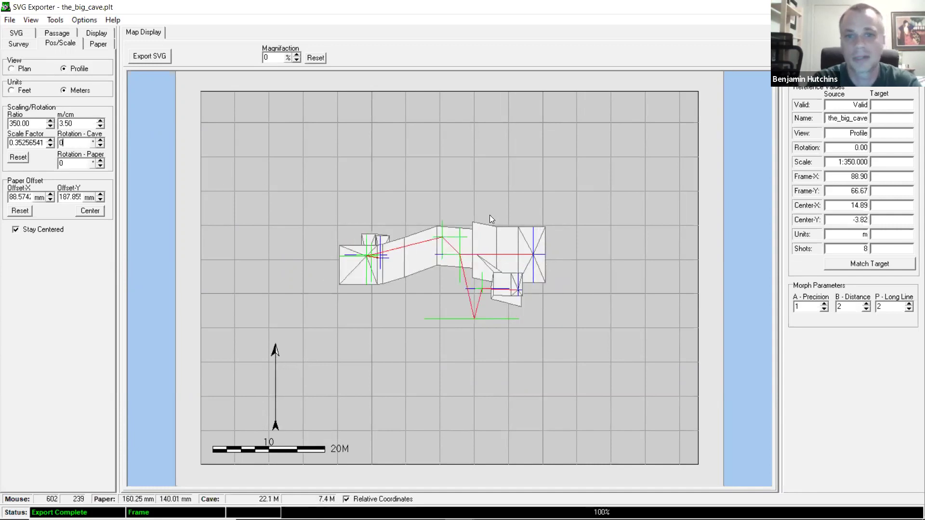
Step: Export the profile with Illustrator and Inkscape tags removed, saving it as the SVG file the_big_cave_profile in imaginary_ranch
click(150, 58)
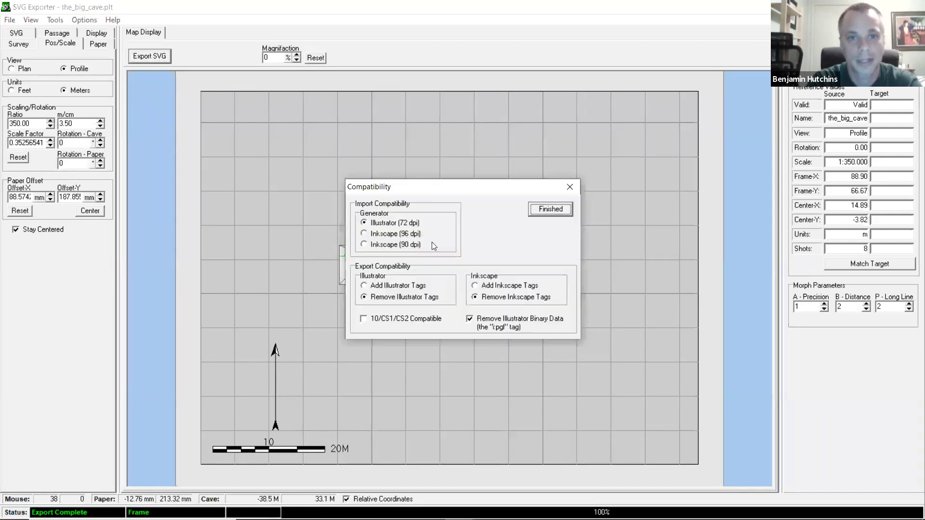
click(549, 210)
click(404, 307)
text(_pro)
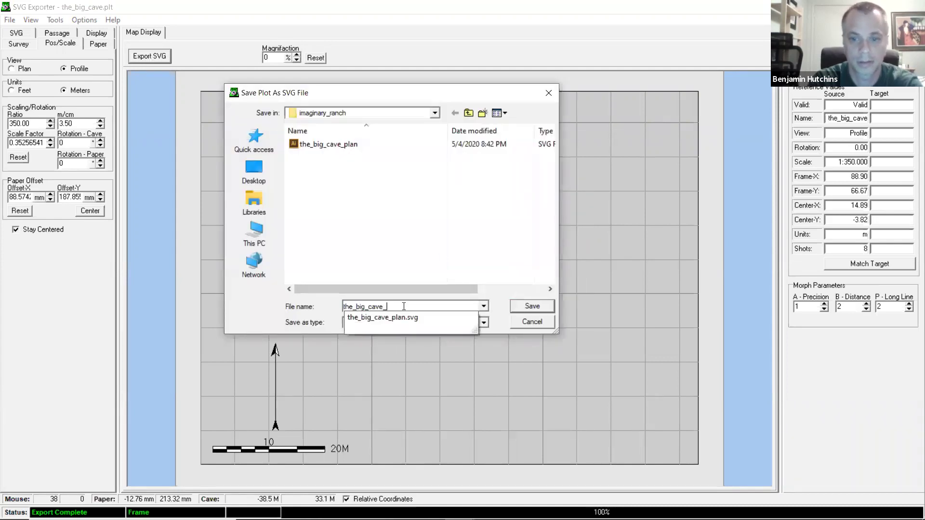
text(file)
key(Return)
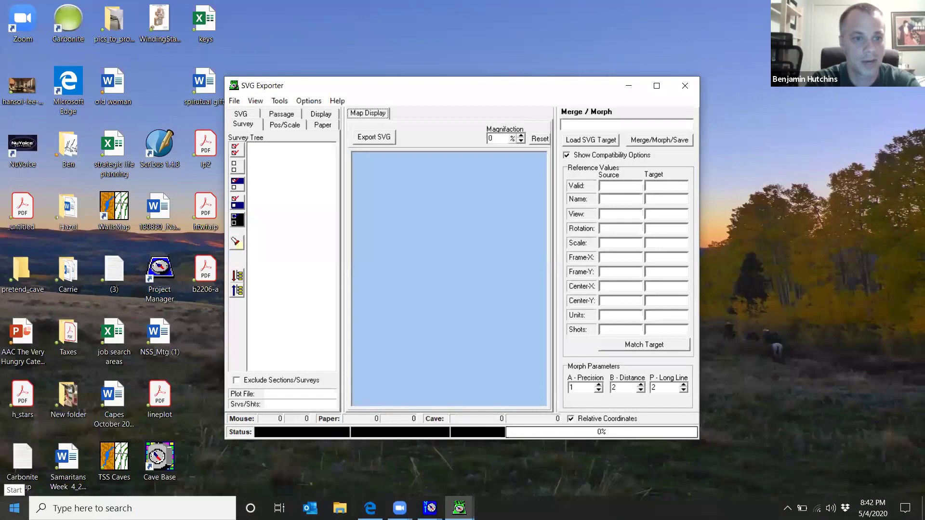
Step: Launch Adobe Illustrator CS6 and maximize its window
click(15, 509)
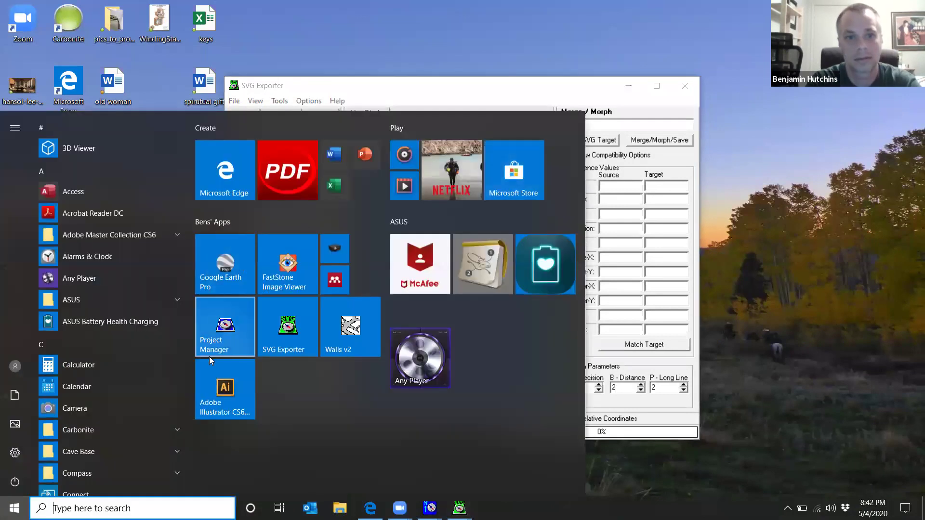
click(226, 388)
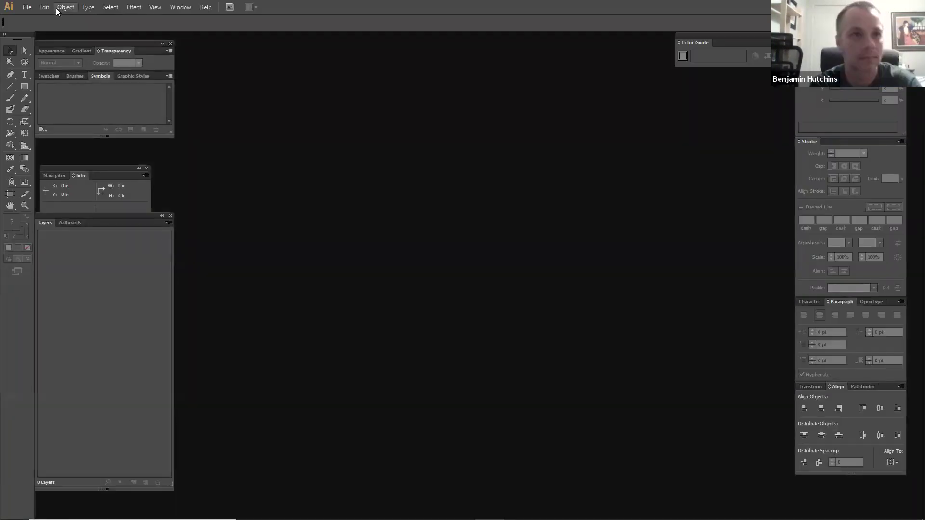
click(26, 8)
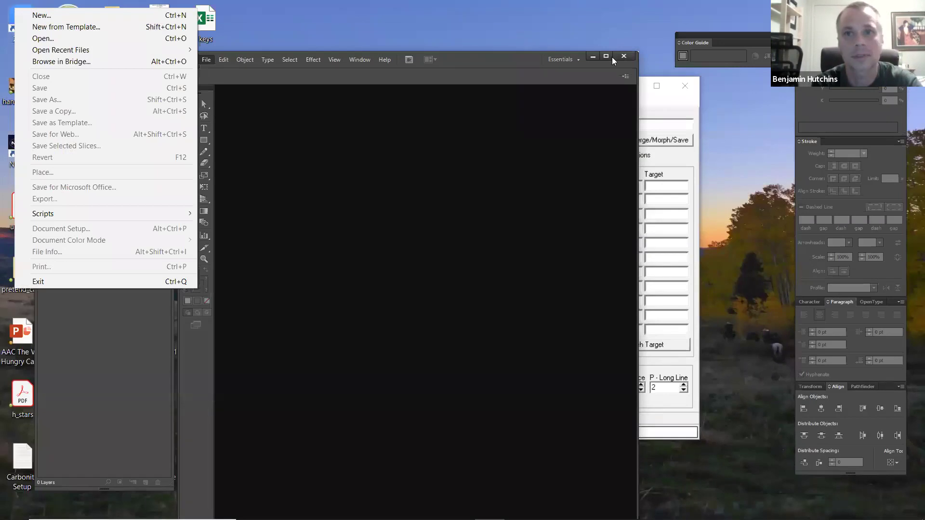
click(606, 58)
Step: Open the SVG file the_big_cave_plan from the imaginary_ranch folder on the Desktop
click(27, 7)
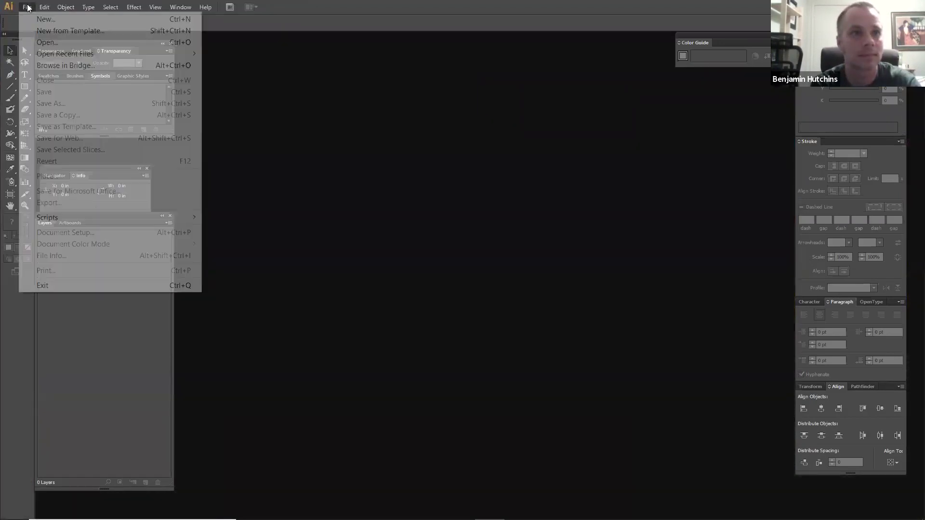
click(40, 42)
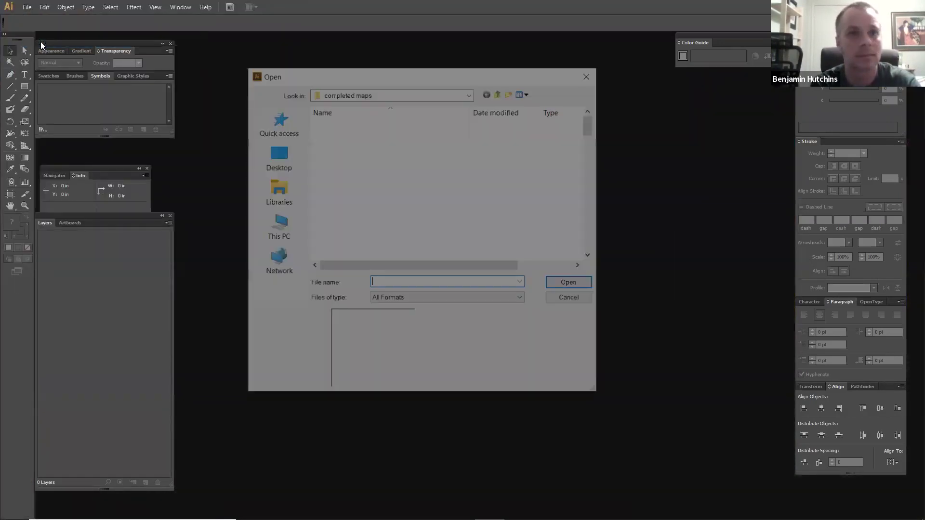
click(276, 156)
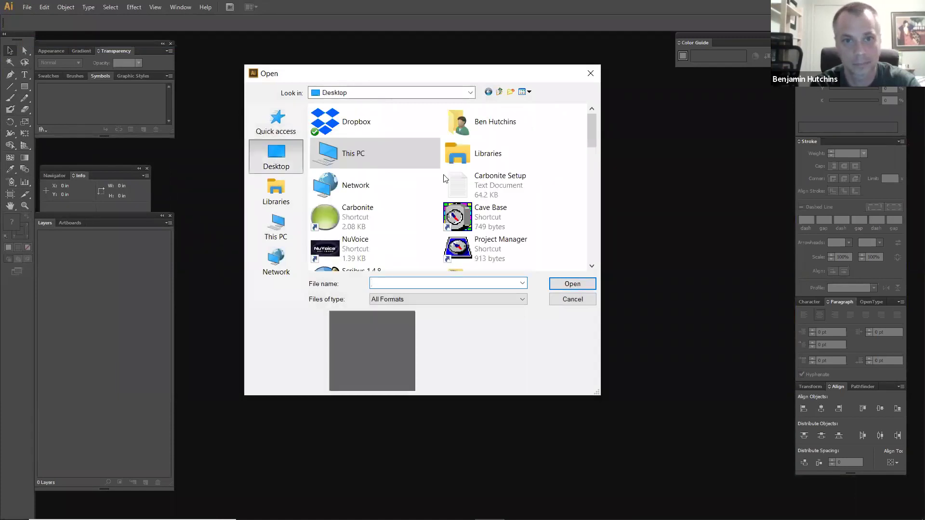
drag(591, 131, 592, 176)
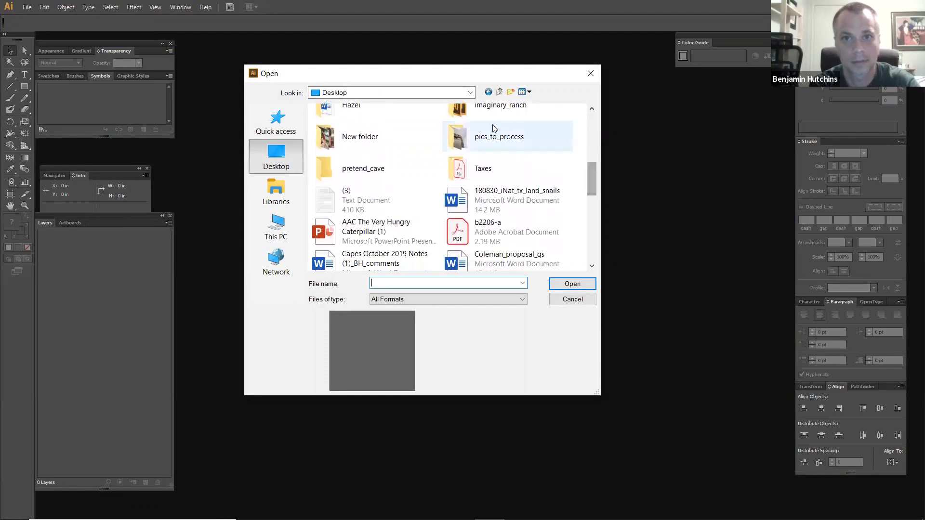
double_click(487, 114)
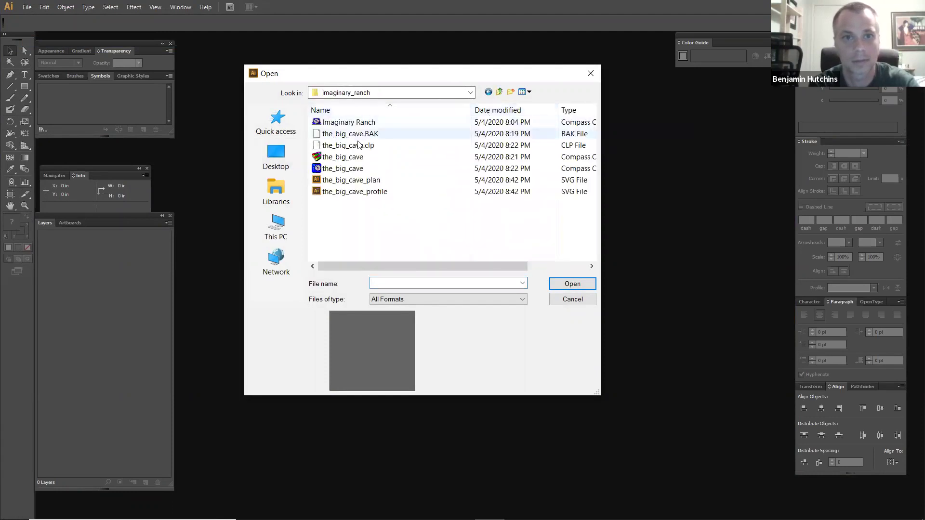
click(327, 181)
click(560, 282)
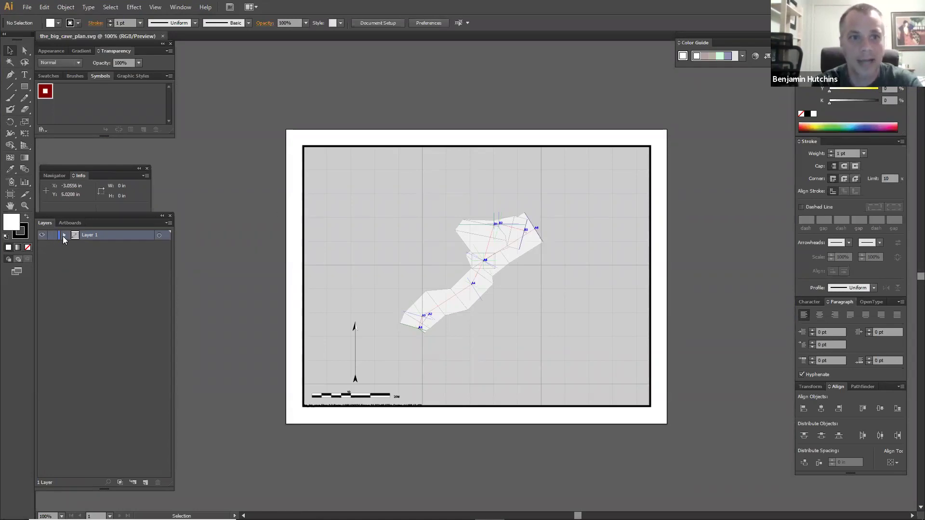
Step: Expand Layer 1 and hide the w2d Background sublayer, keeping w2d Ref visible
click(64, 235)
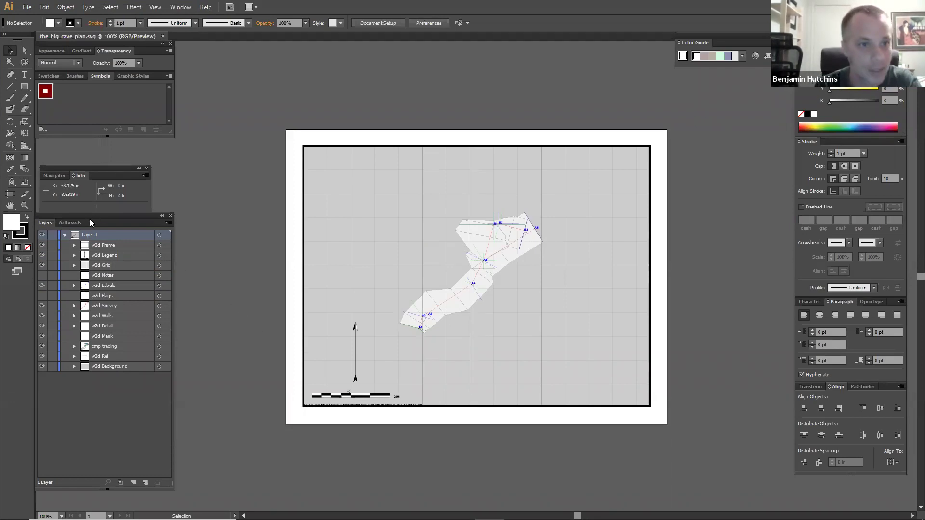
click(42, 368)
click(42, 357)
click(42, 357)
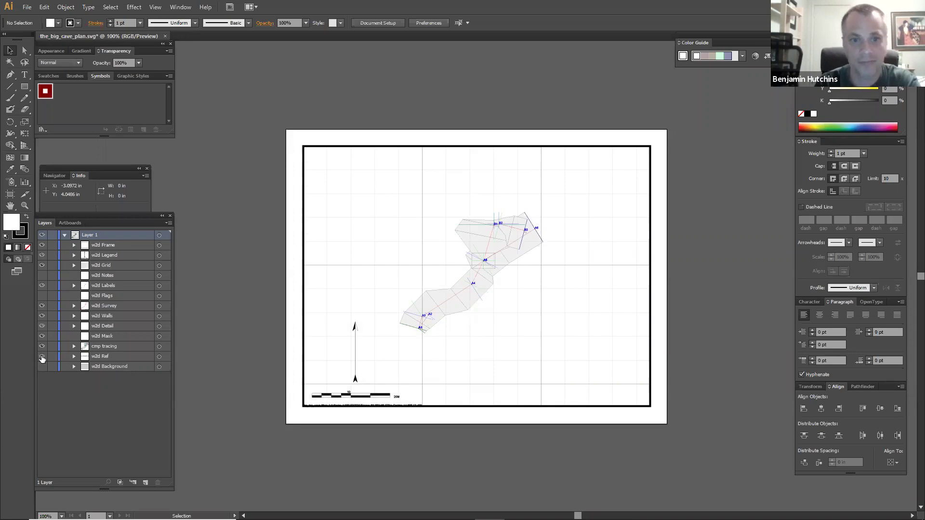
Step: Select the plan's reference text below the scale bar and nudge it up and right so it sits inside the frame
key(z)
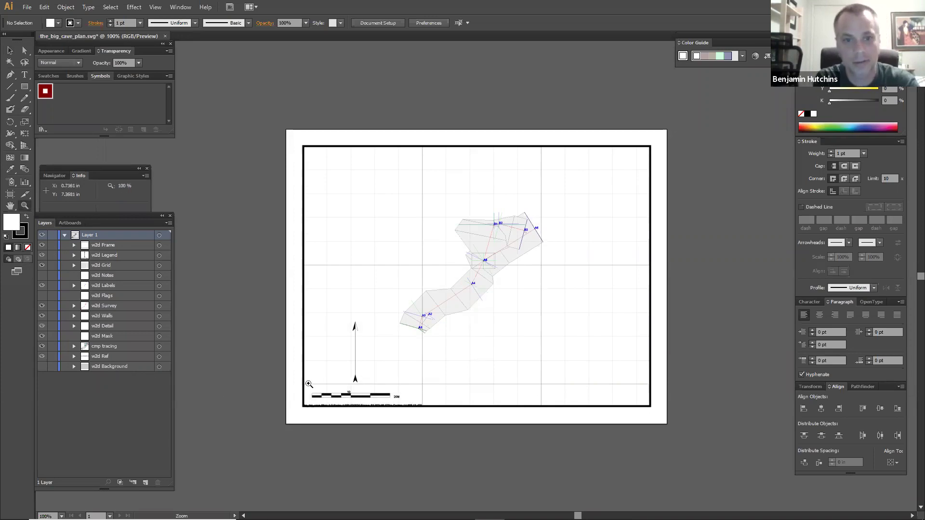
drag(283, 377, 461, 422)
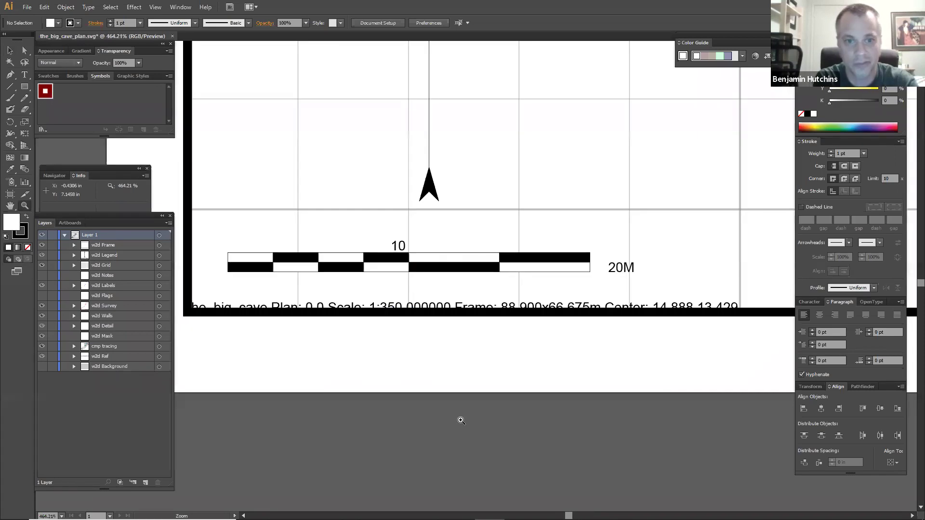
key(v)
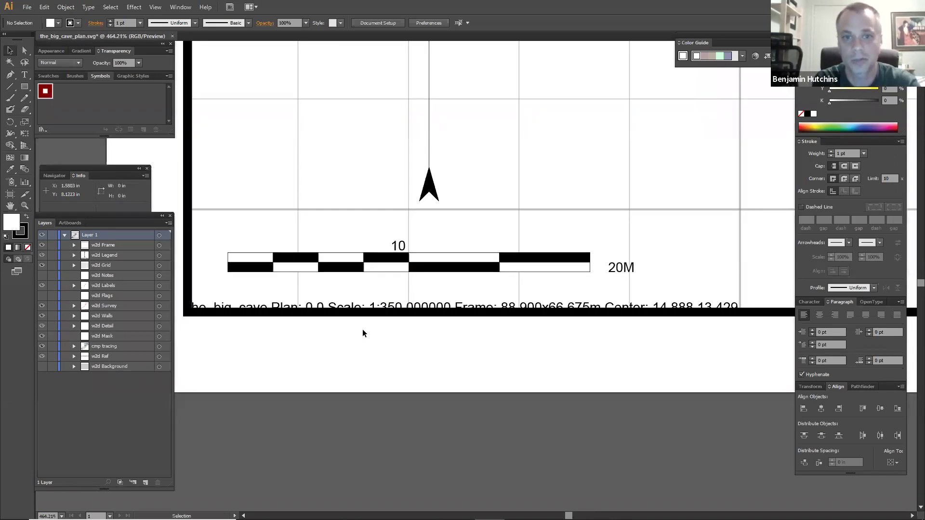
click(409, 306)
click(667, 302)
drag(667, 303, 668, 304)
key(Up)
key(Up)
key(Right)
key(Right)
key(Right)
key(Right)
key(Right)
key(Right)
key(Right)
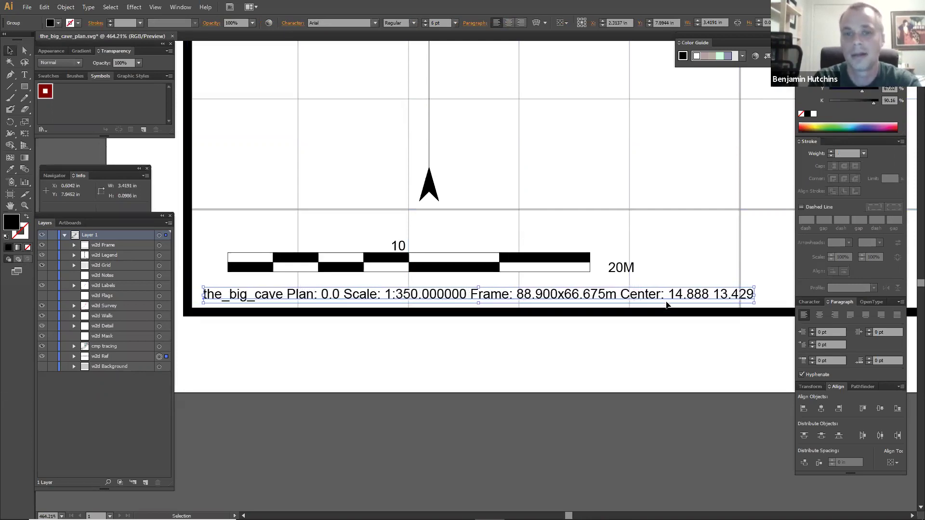
click(522, 320)
Step: Hide the cmp tracing, w2d Mask and w2d Grid sublayers, and deselect the reference text
key(ctrl+minus)
key(ctrl+minus)
key(ctrl+minus)
key(ctrl+minus)
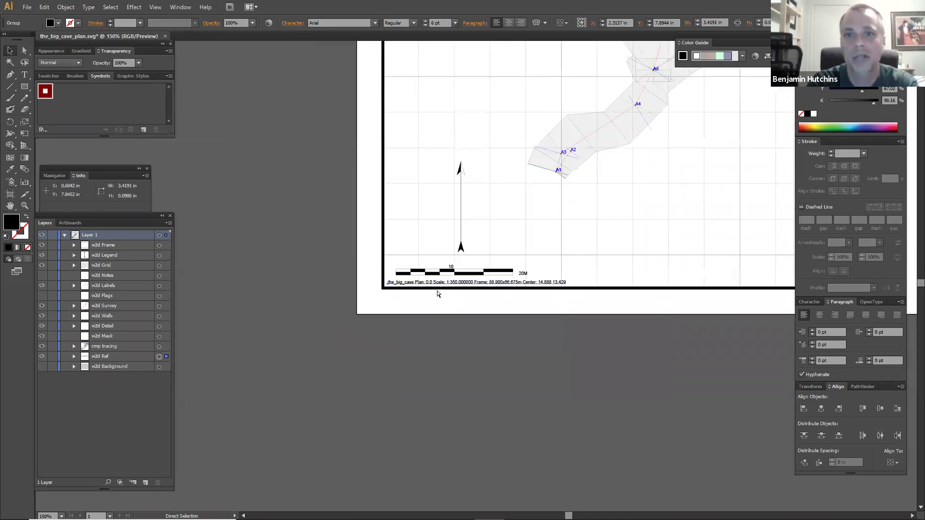
key(ctrl+minus)
key(ctrl+minus)
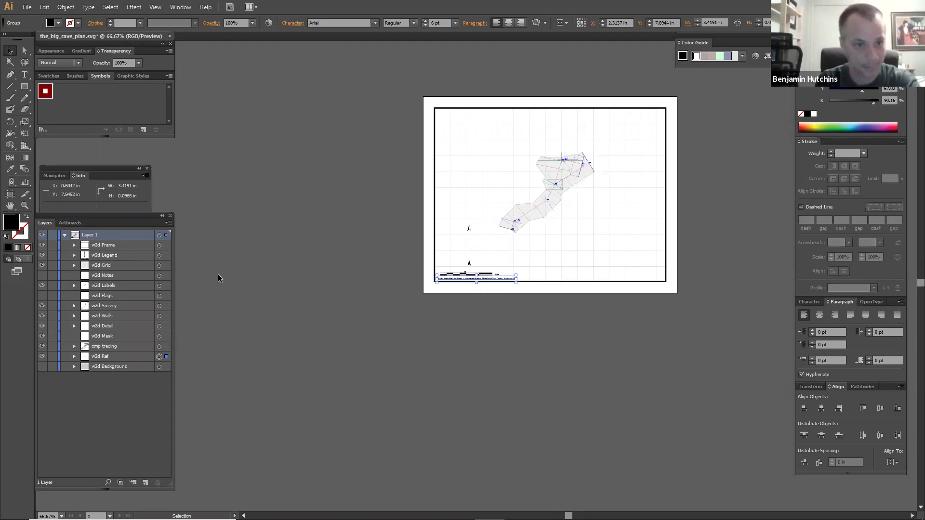
click(42, 347)
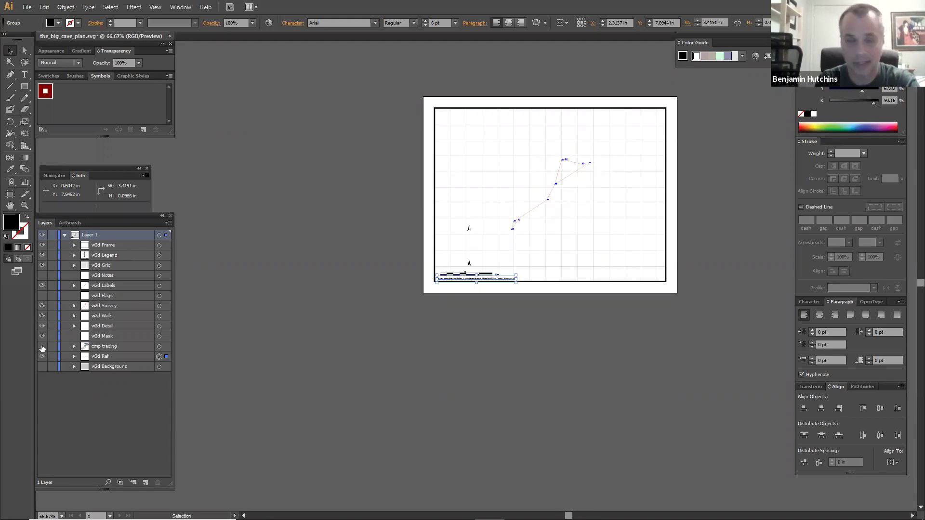
click(42, 346)
click(42, 346)
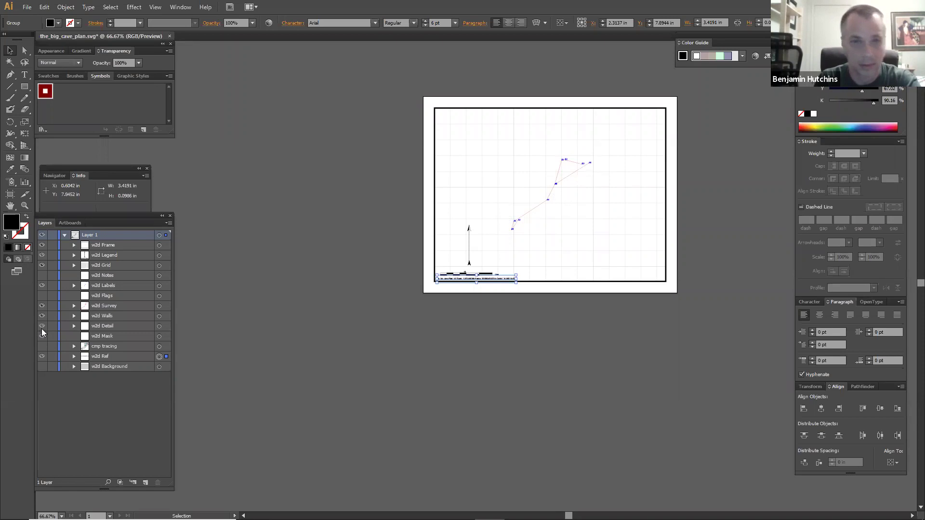
click(43, 336)
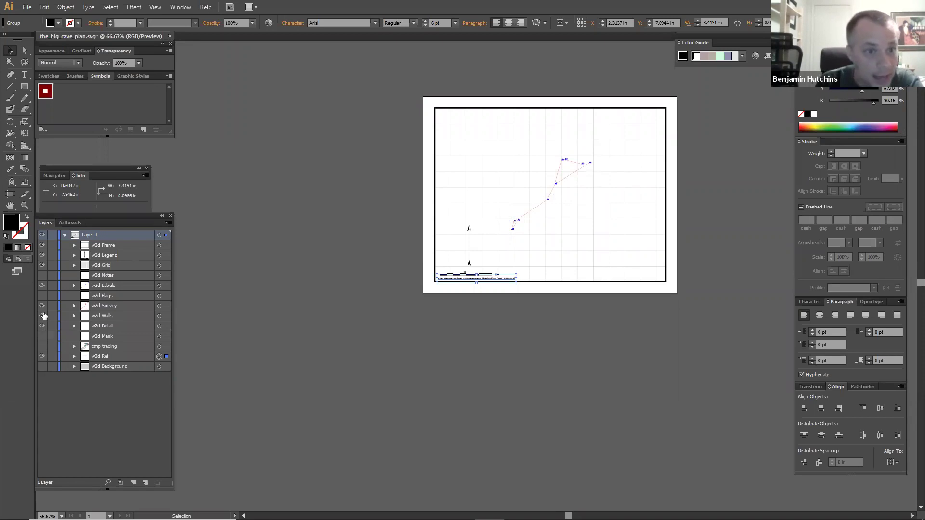
click(42, 265)
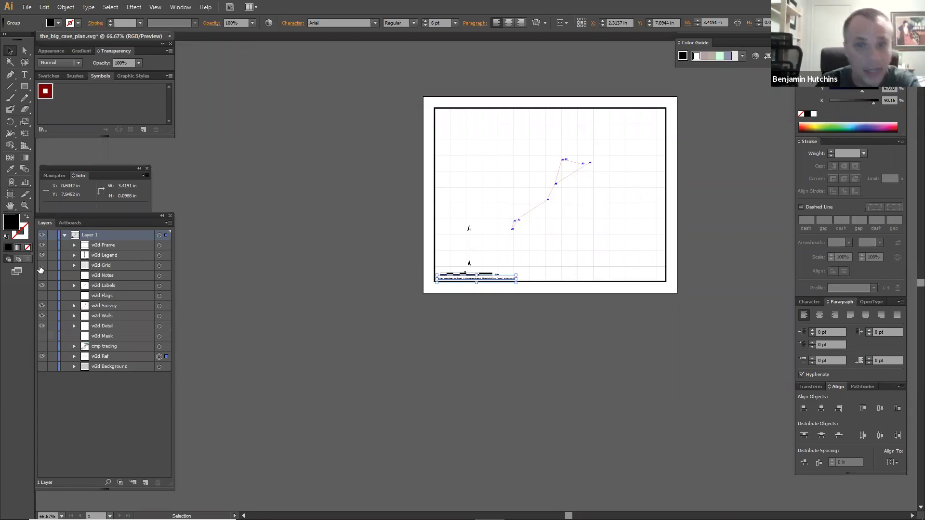
click(284, 281)
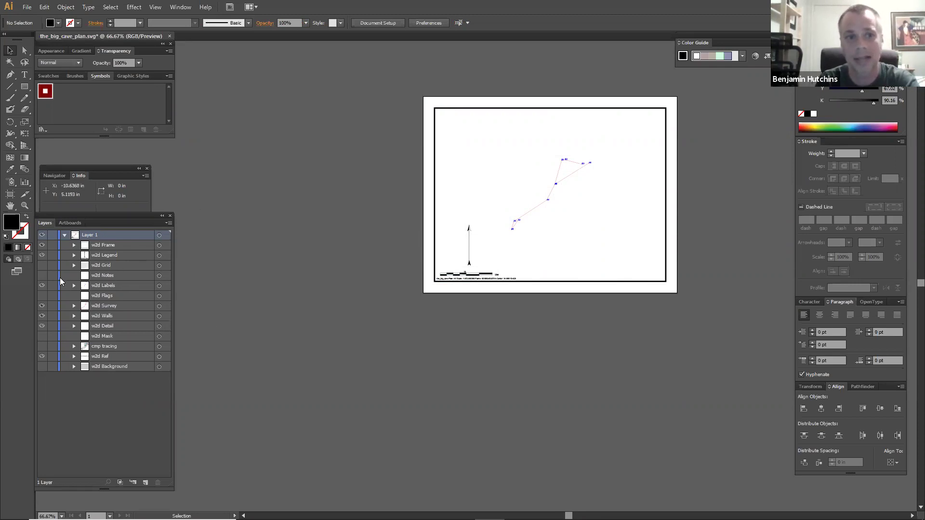
Step: Make the w2d Notes sublayer visible and set it as the active sublayer
click(42, 276)
drag(116, 276, 115, 314)
drag(114, 365, 108, 278)
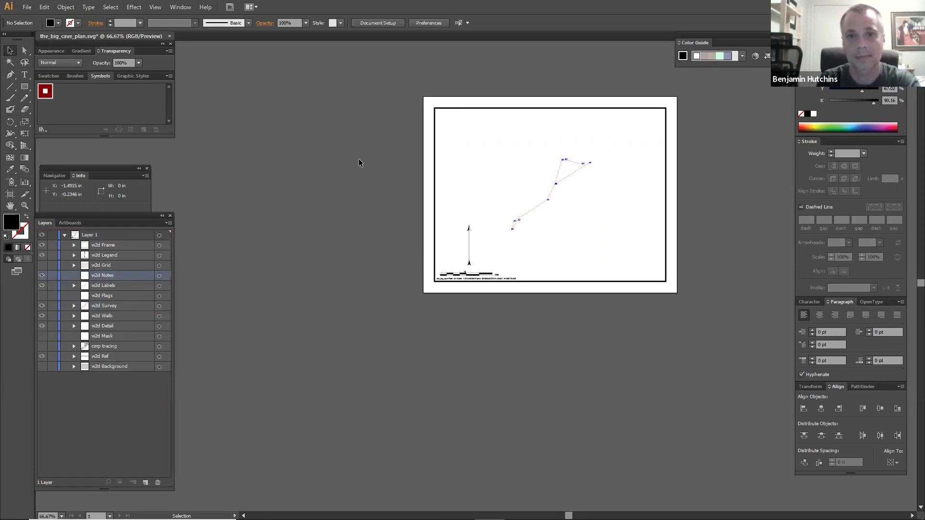
Step: Open the SVG file the_big_cave_profile from imaginary_ranch alongside the plan
click(27, 8)
click(51, 43)
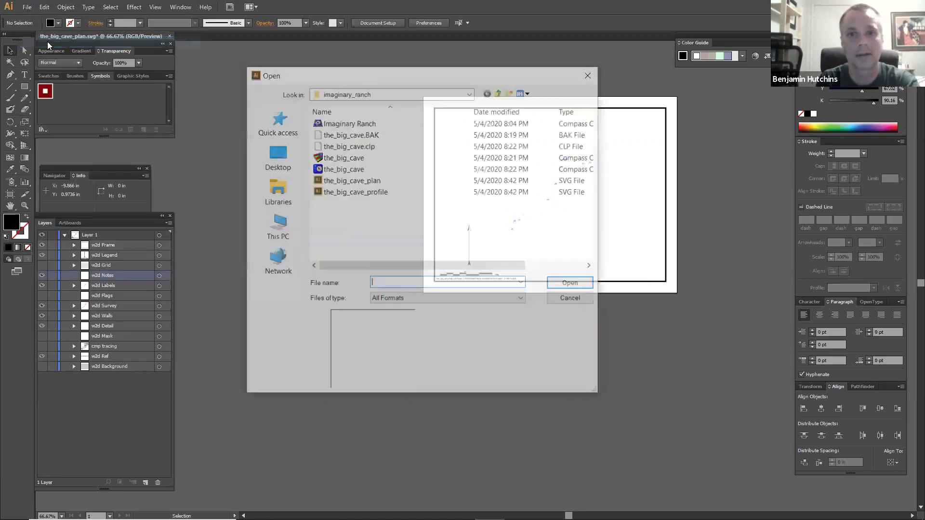
click(343, 191)
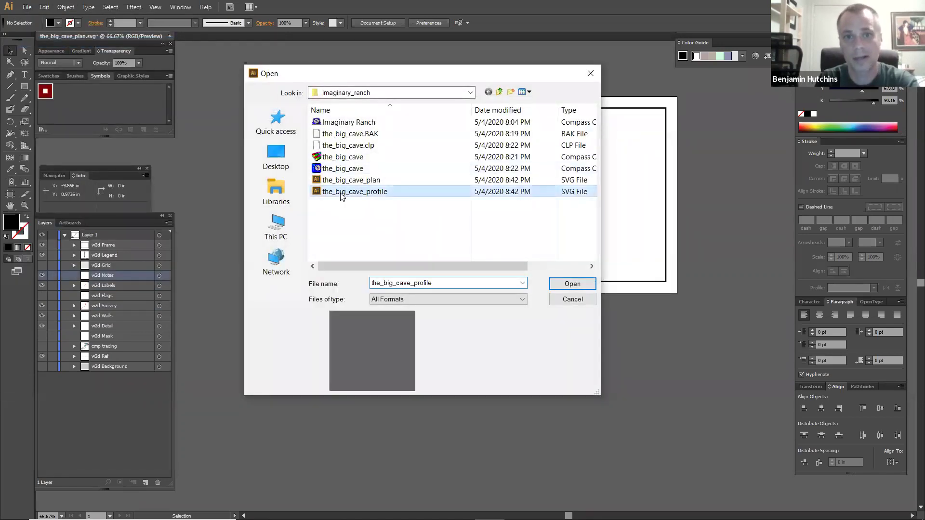
click(571, 284)
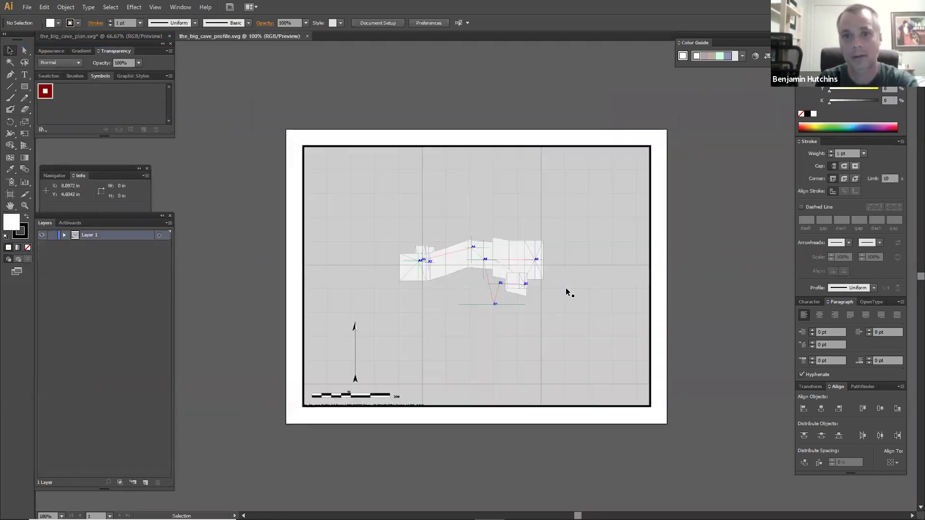
Step: Hide the profile's w2d Background, w2d Grid, cmp tracing, w2d Mask, w2d Detail, w2d Walls and w2d Frame sublayers in Layer 1
click(64, 235)
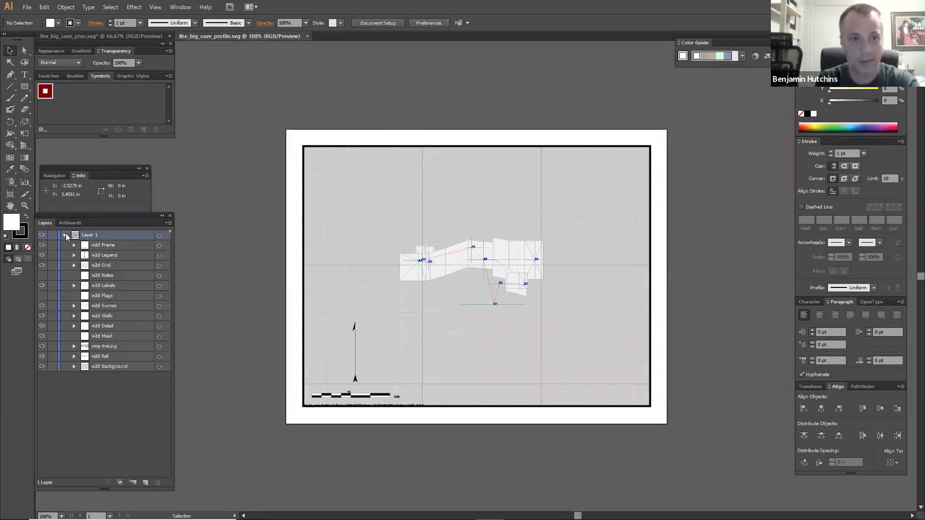
click(42, 366)
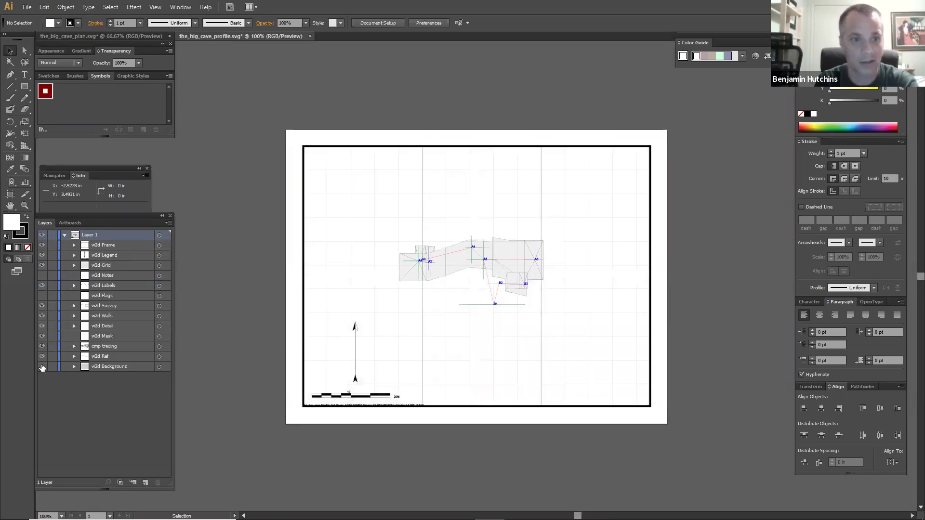
click(42, 265)
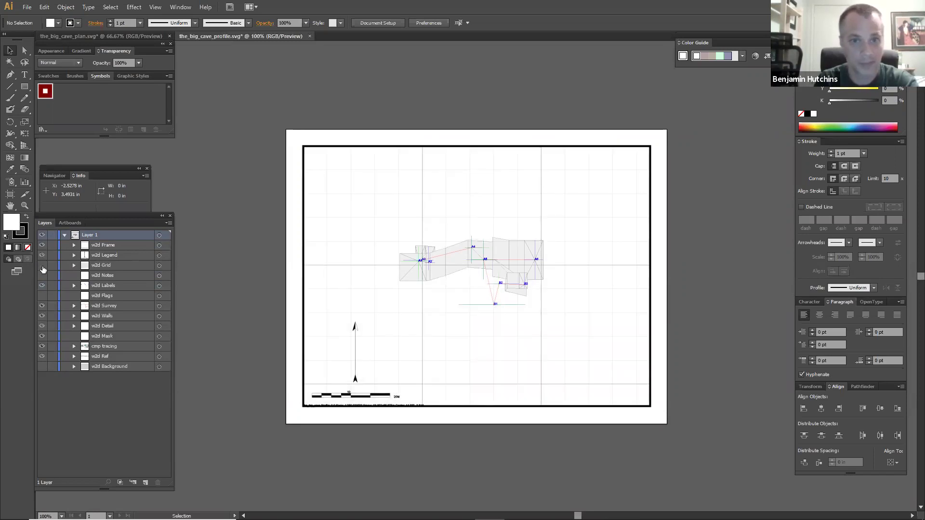
click(43, 347)
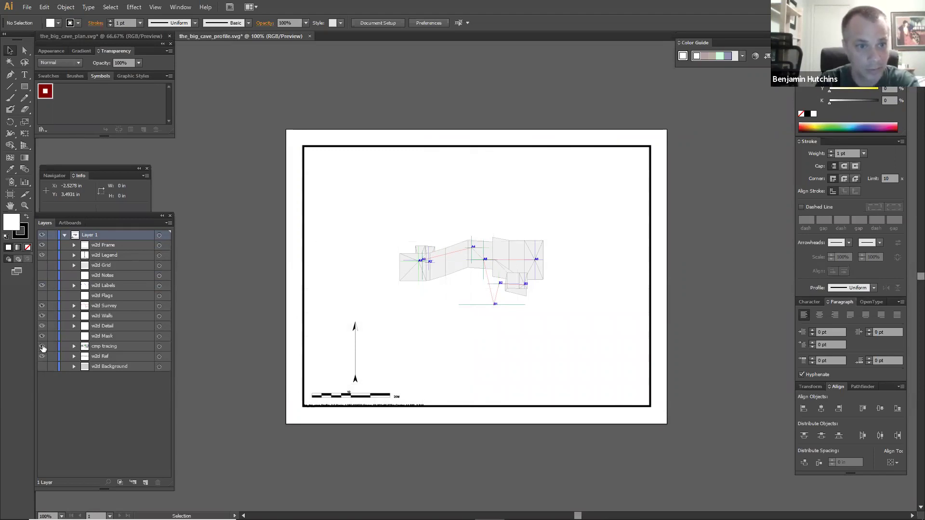
click(42, 316)
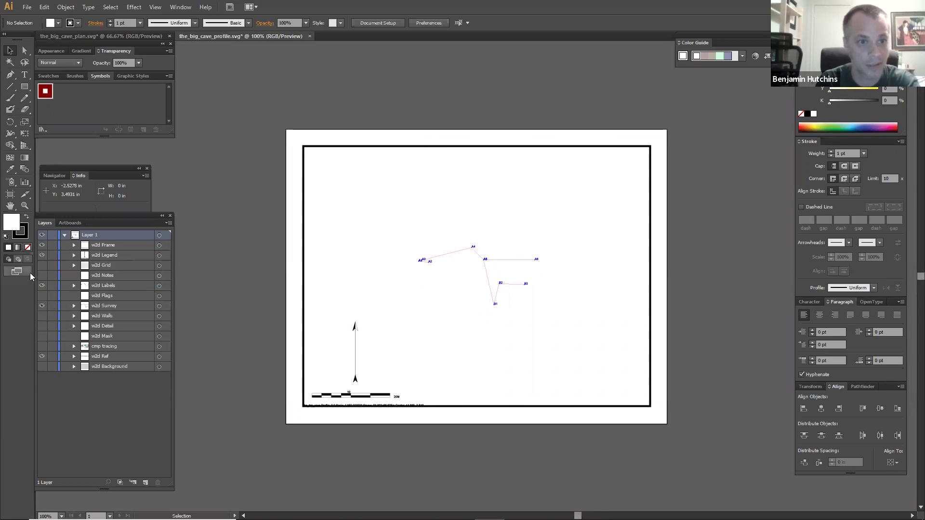
click(41, 246)
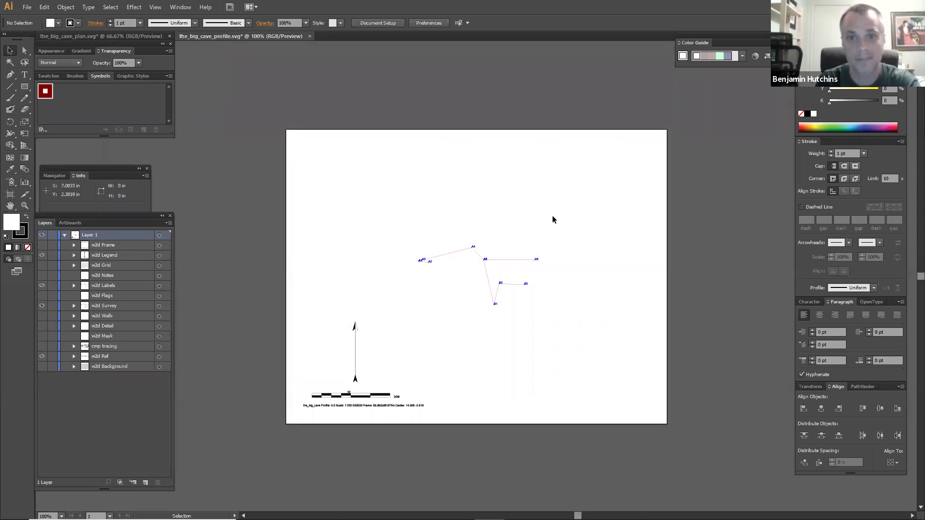
Step: Select all the visible profile artwork, including the survey line, labels, north arrow, scale bar and reference text, and group it
mouse_move(612, 209)
mouse_down()
mouse_move(389, 356)
mouse_move(271, 415)
mouse_up()
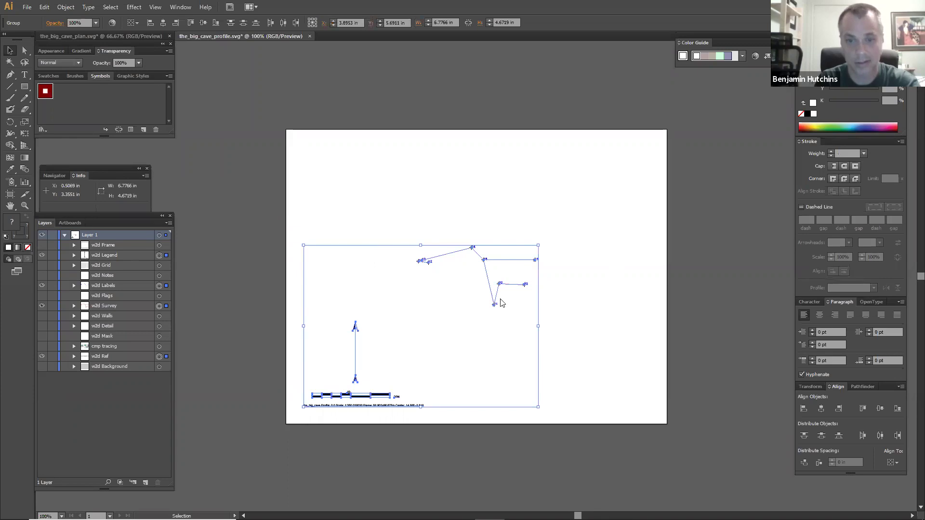
right_click(502, 301)
click(540, 351)
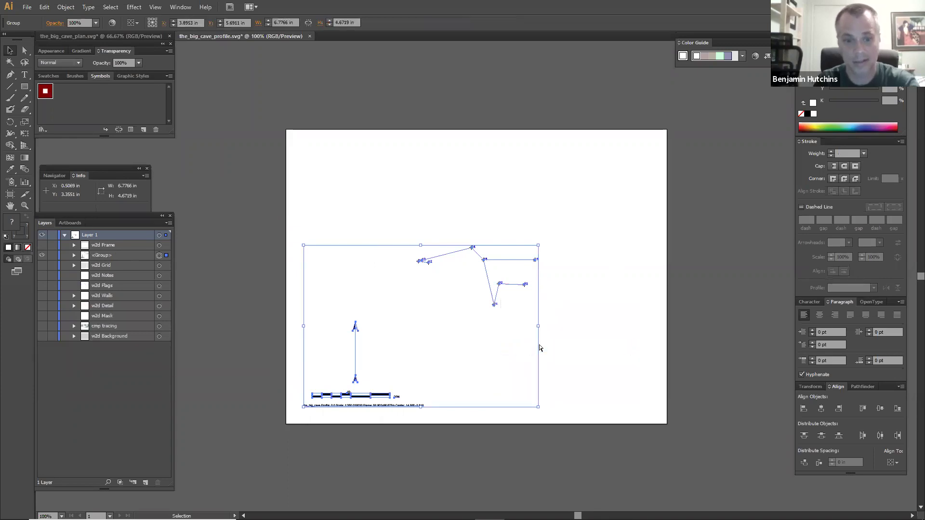